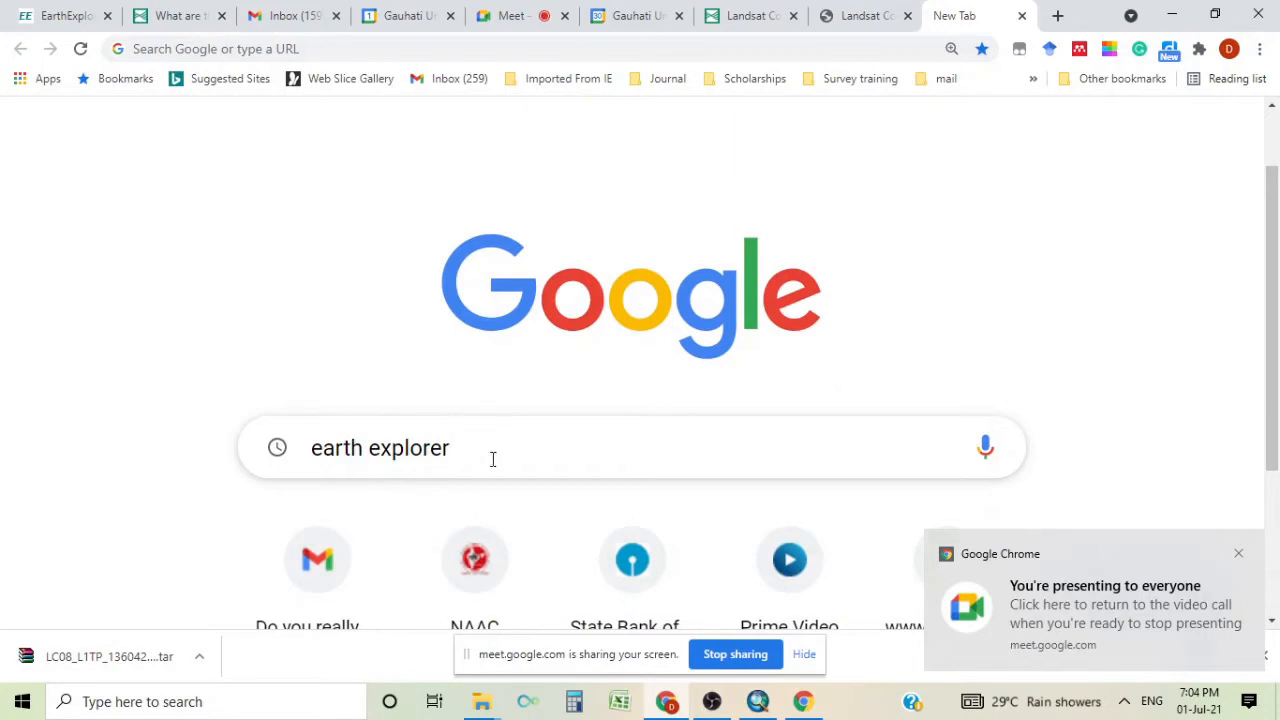
Search the web for "earth explorer" and open the USGS EarthExplorer site
key(Return)
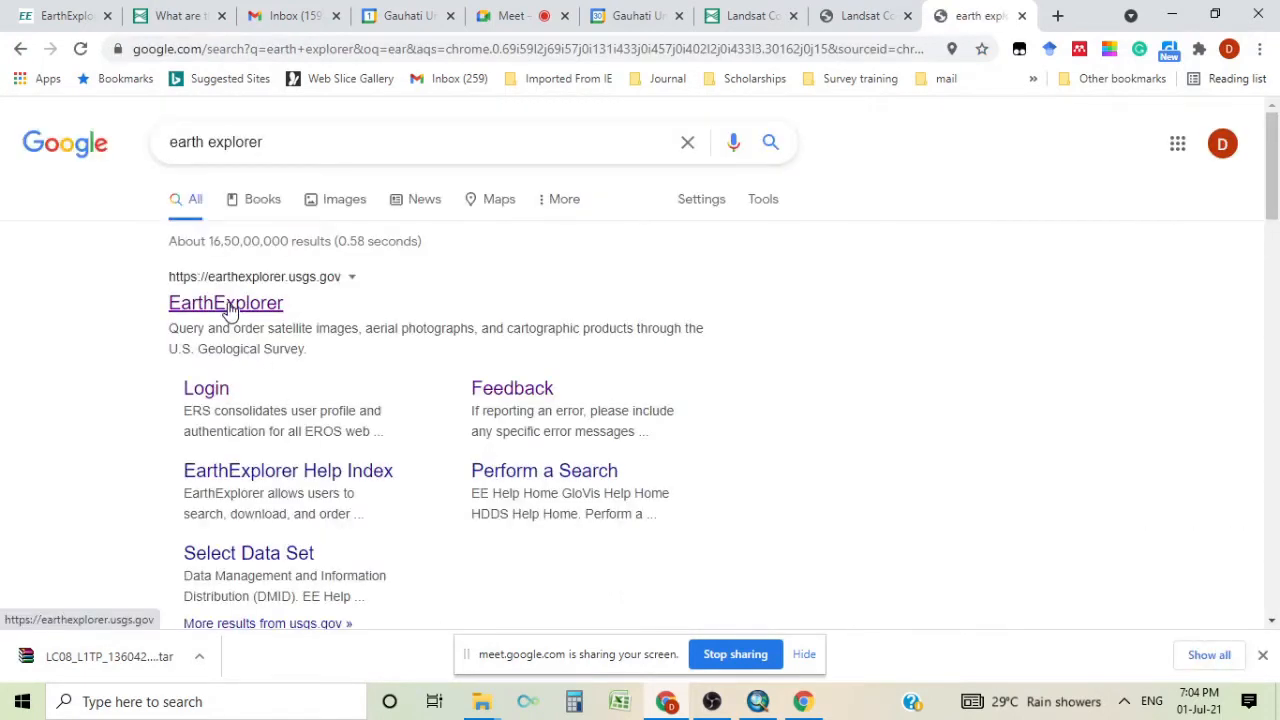
click(230, 313)
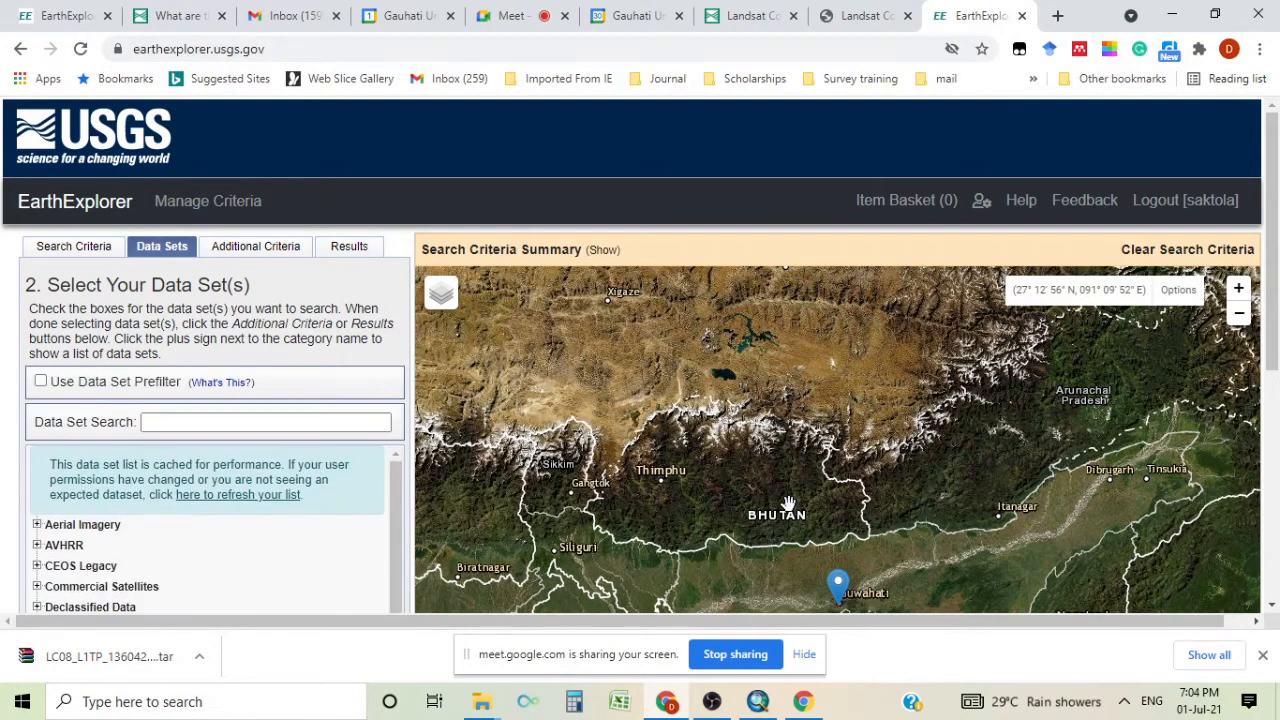
Examine the map around Guwahati and the list of available data sets, including the Landsat Collection 2 Level-1 entries
drag(788, 503, 781, 344)
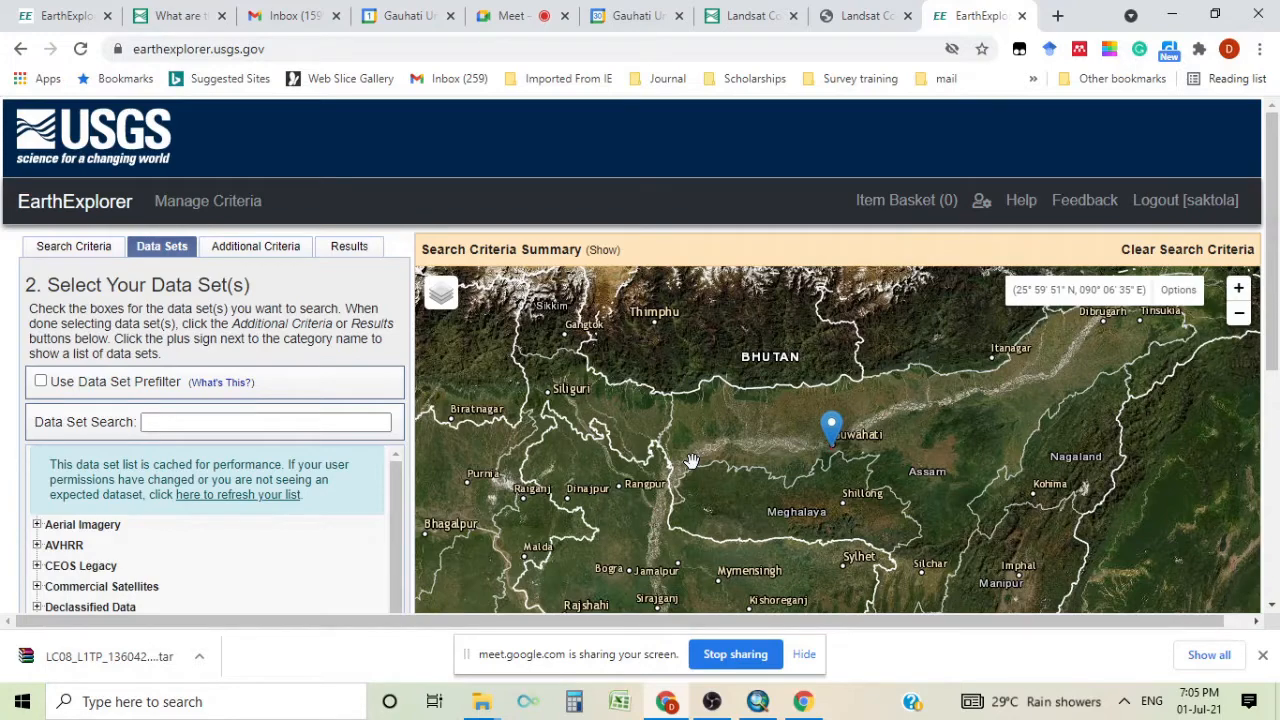
drag(784, 457, 774, 318)
scroll(312, 478, down, 3)
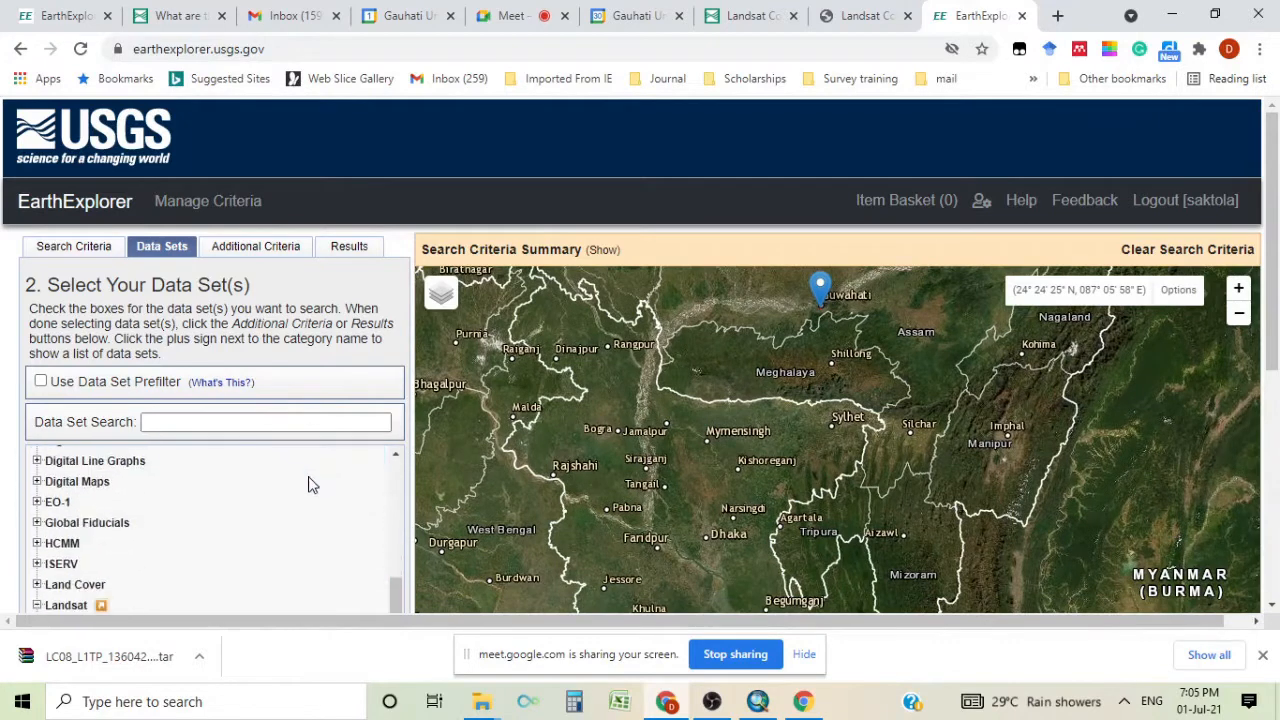
scroll(340, 510, up, 2)
drag(399, 538, 399, 477)
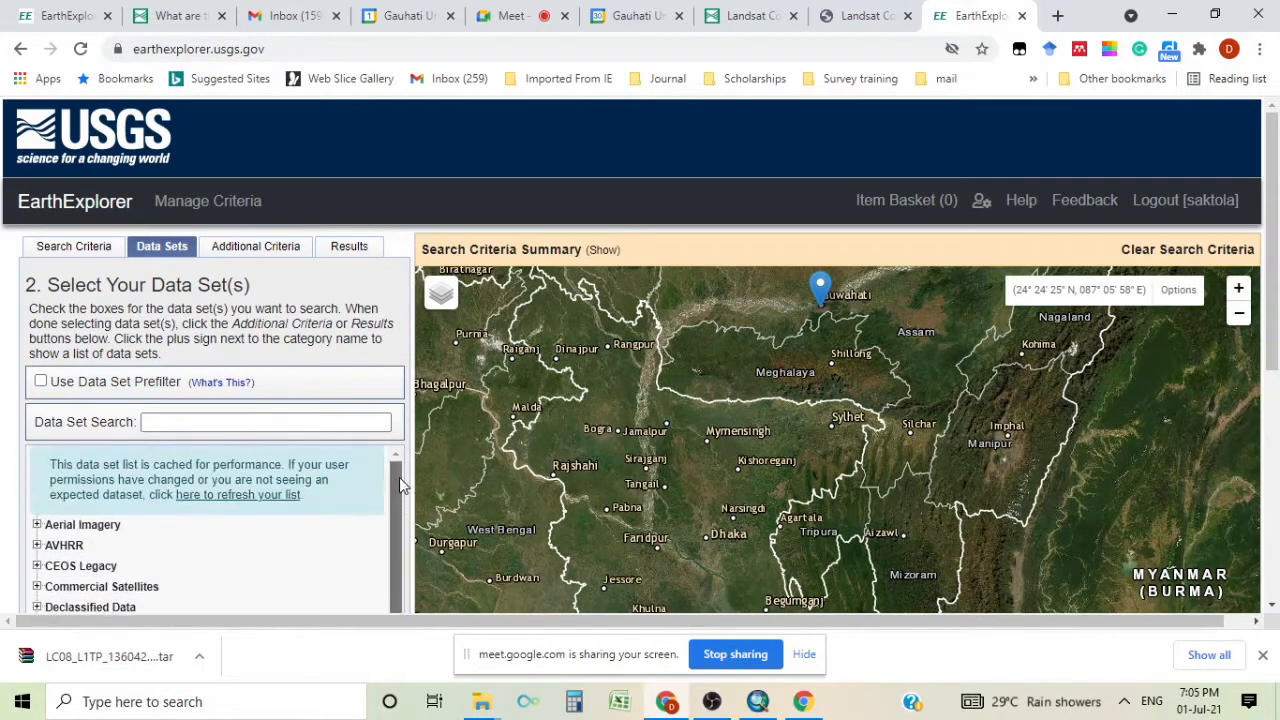
scroll(237, 462, down, 2)
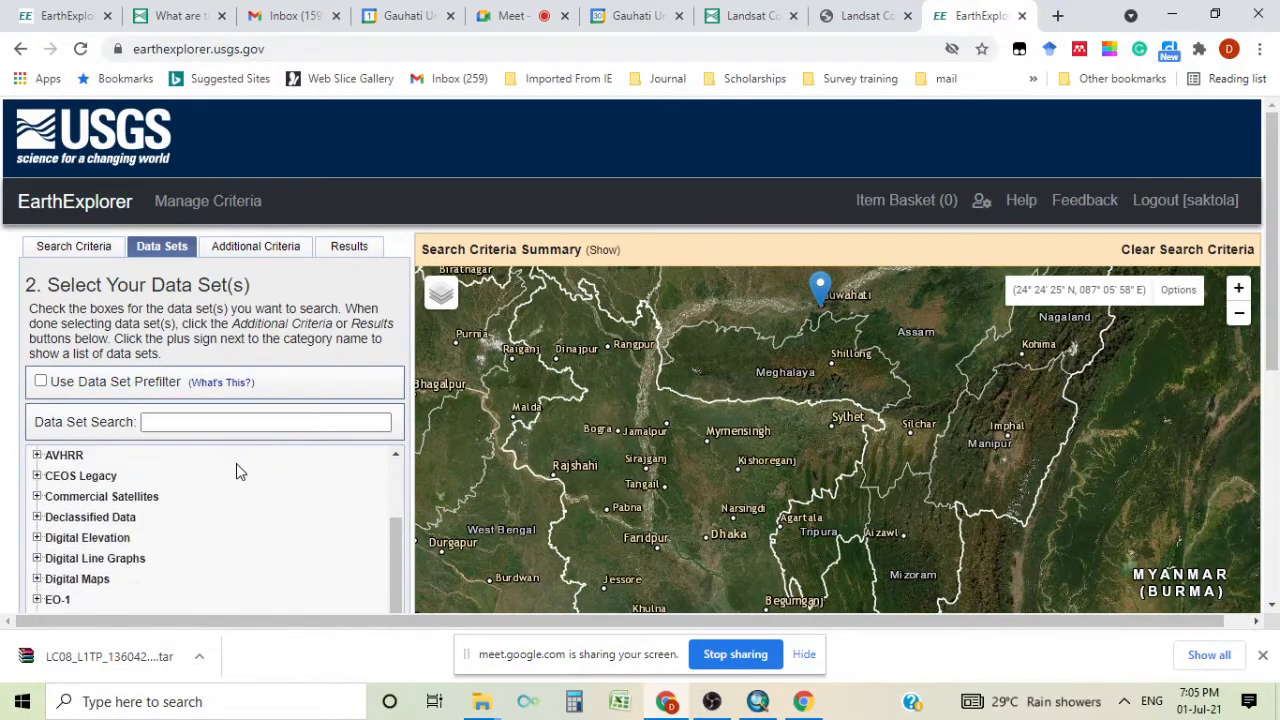
scroll(237, 466, up, 2)
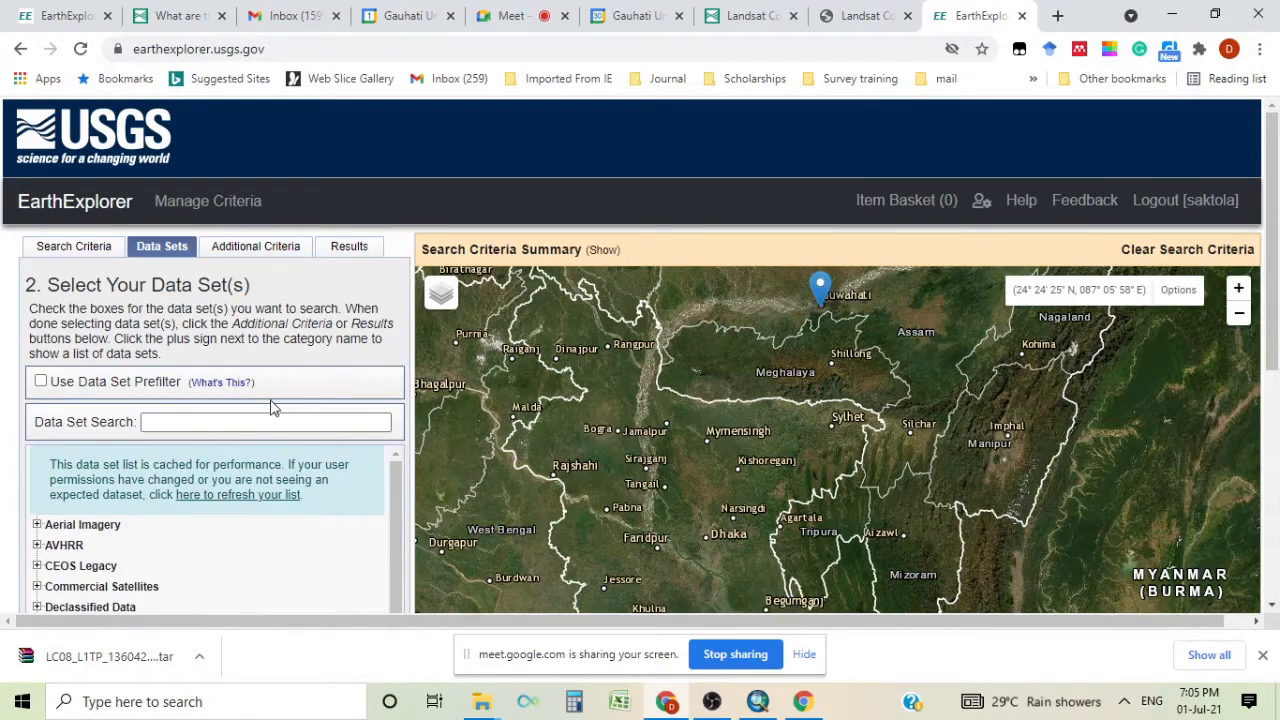
scroll(271, 403, down, 2)
scroll(286, 436, down, 2)
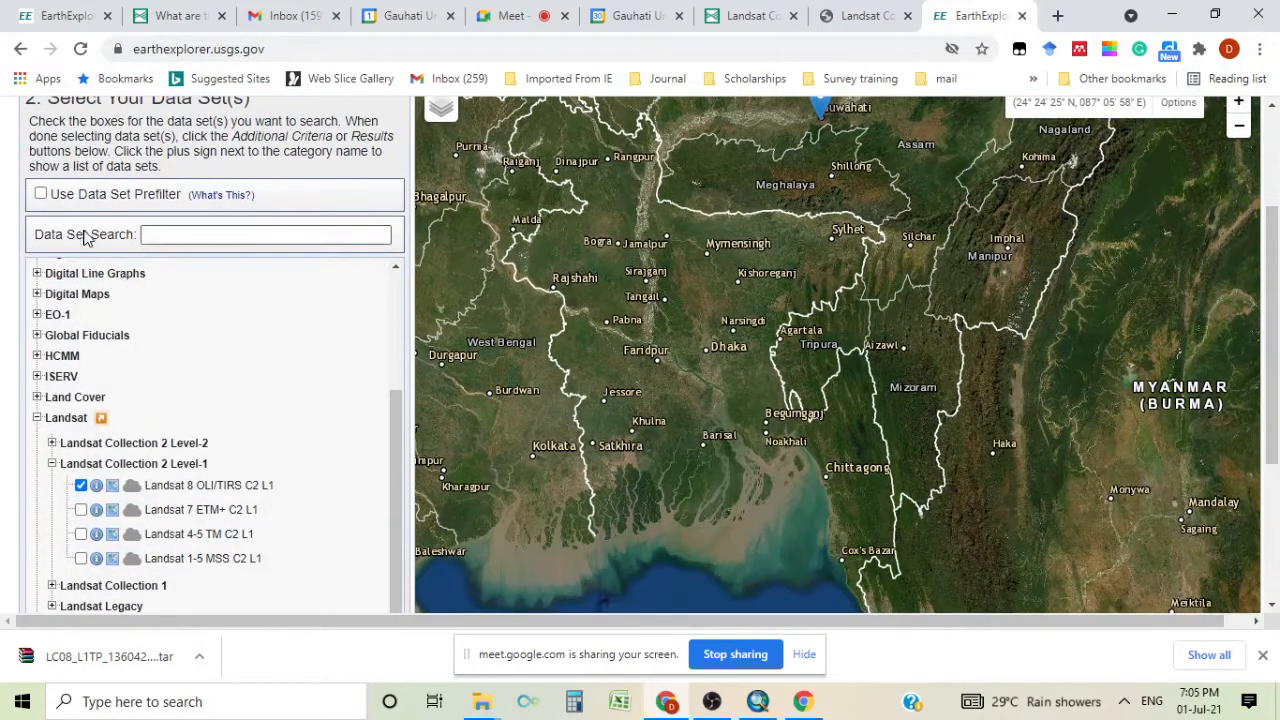
scroll(134, 286, up, 3)
scroll(249, 380, up, 2)
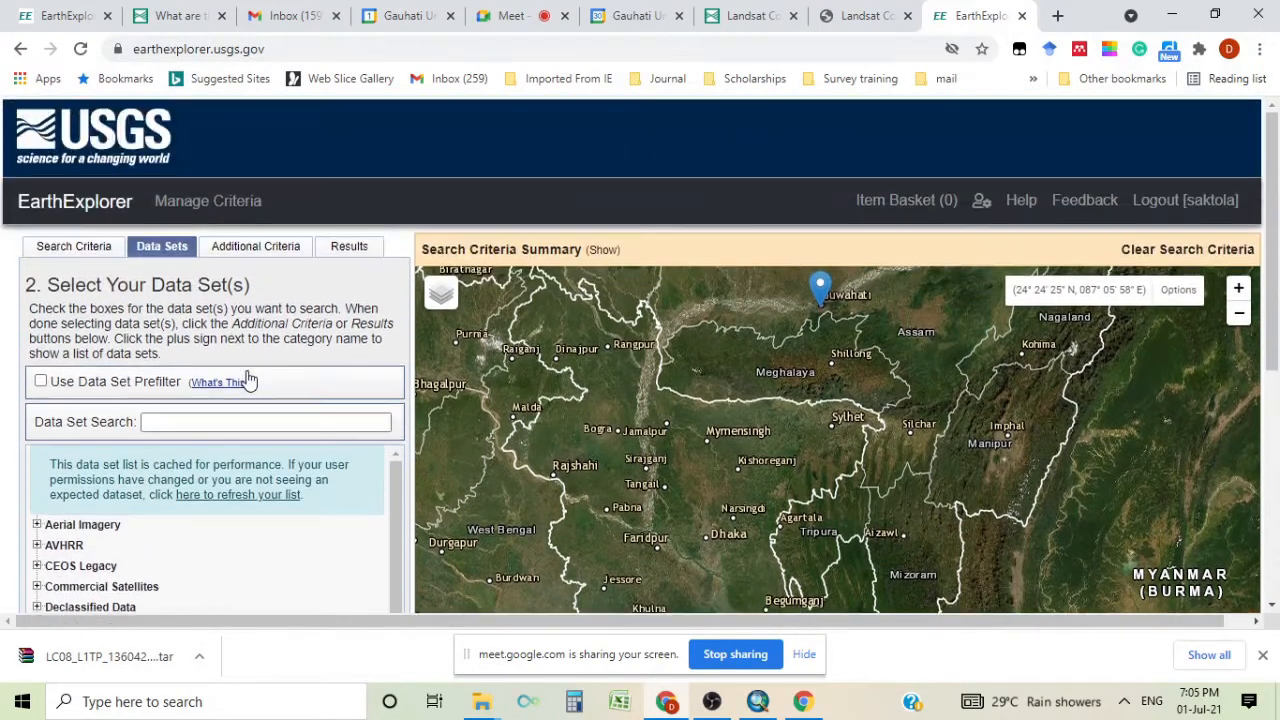
Clear the existing area-of-interest coordinates from the search criteria
click(98, 248)
scroll(325, 388, down, 3)
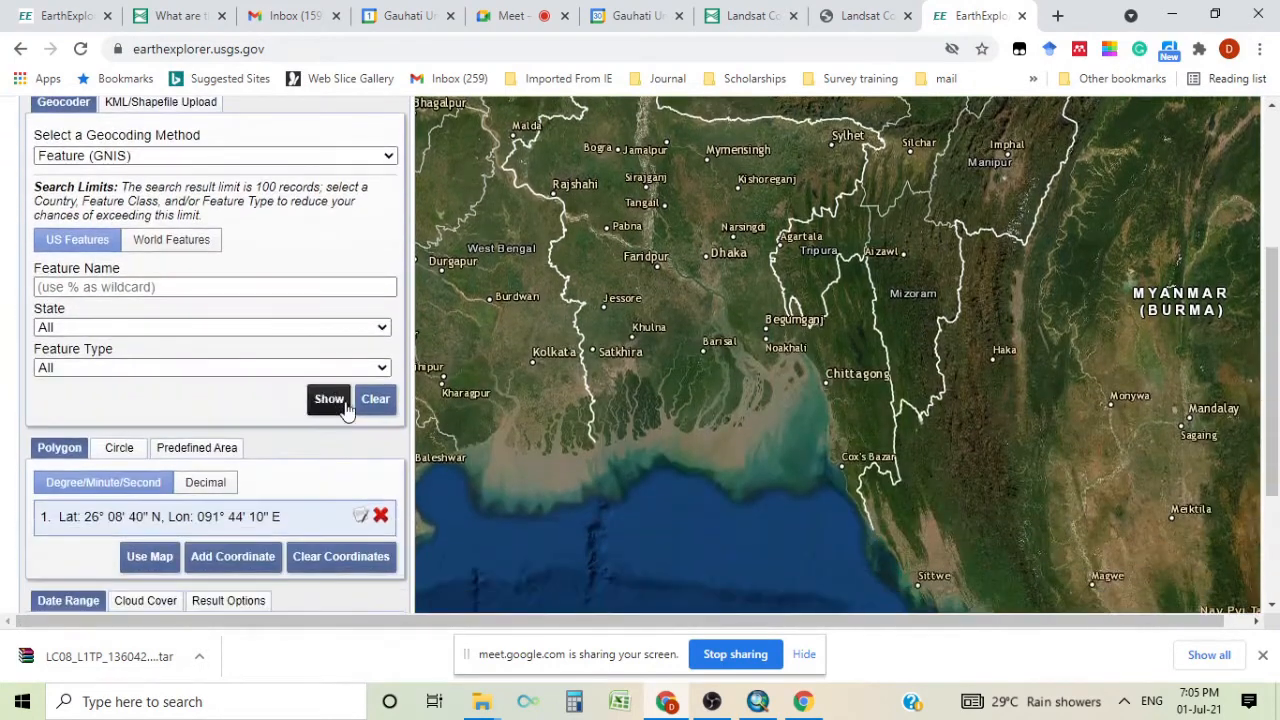
click(345, 557)
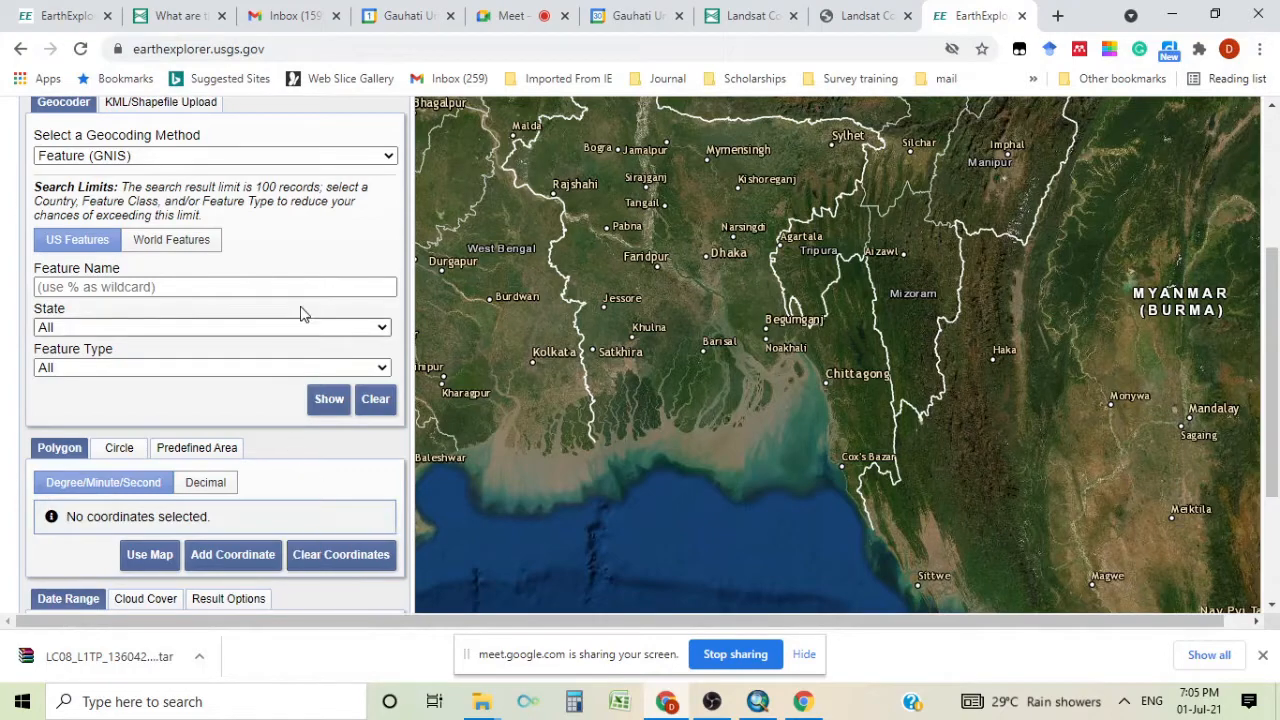
Locate WRS2 path 136, row 42 as a point using the Path/Row geocoding method
scroll(309, 311, up, 2)
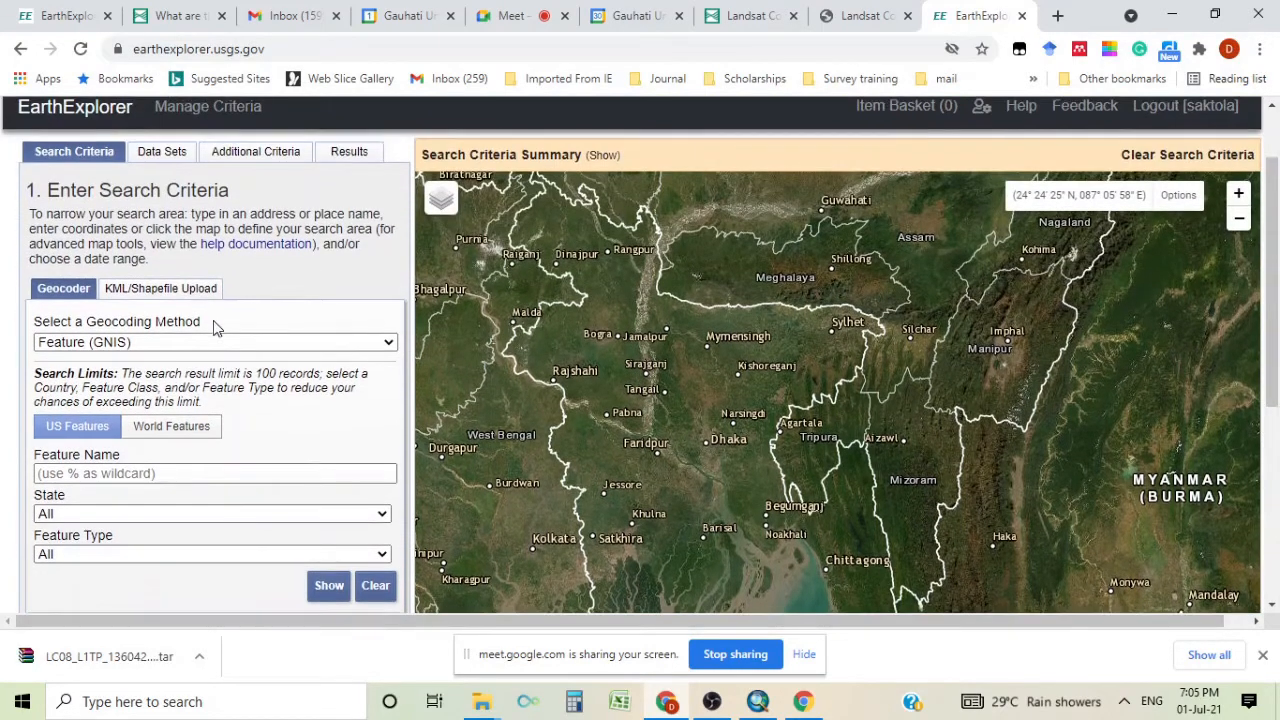
scroll(225, 327, down, 1)
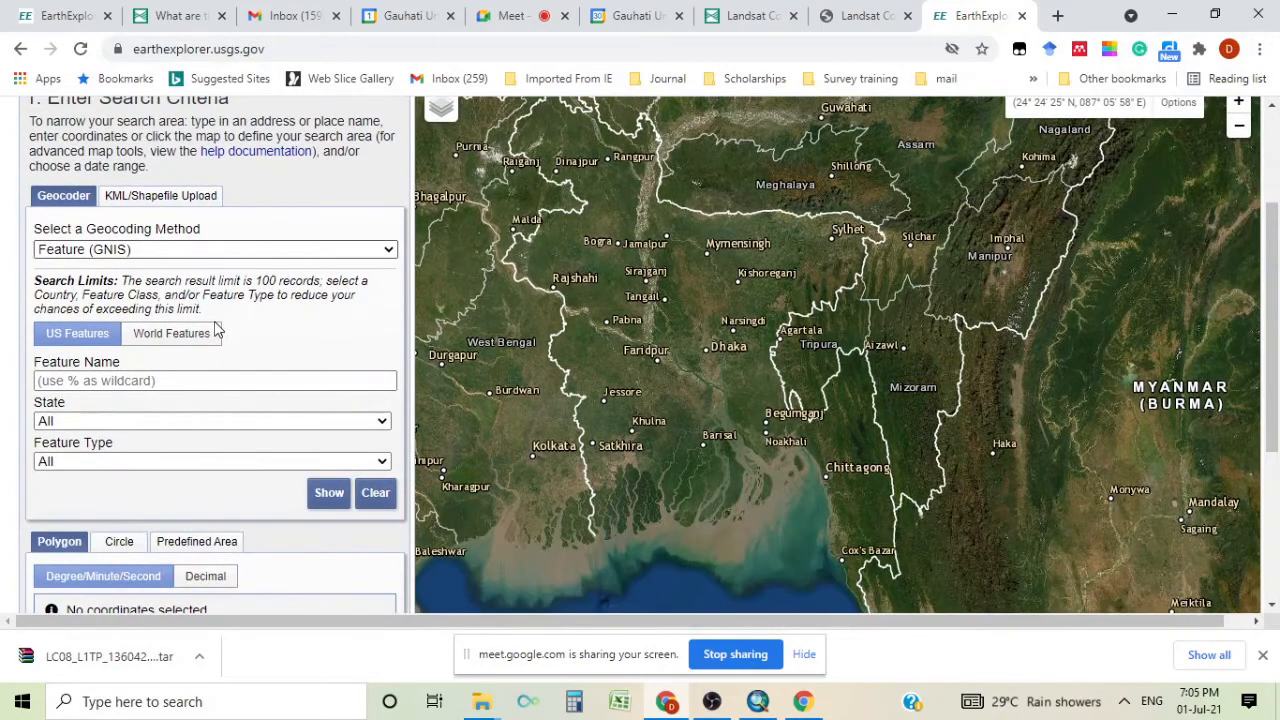
click(389, 250)
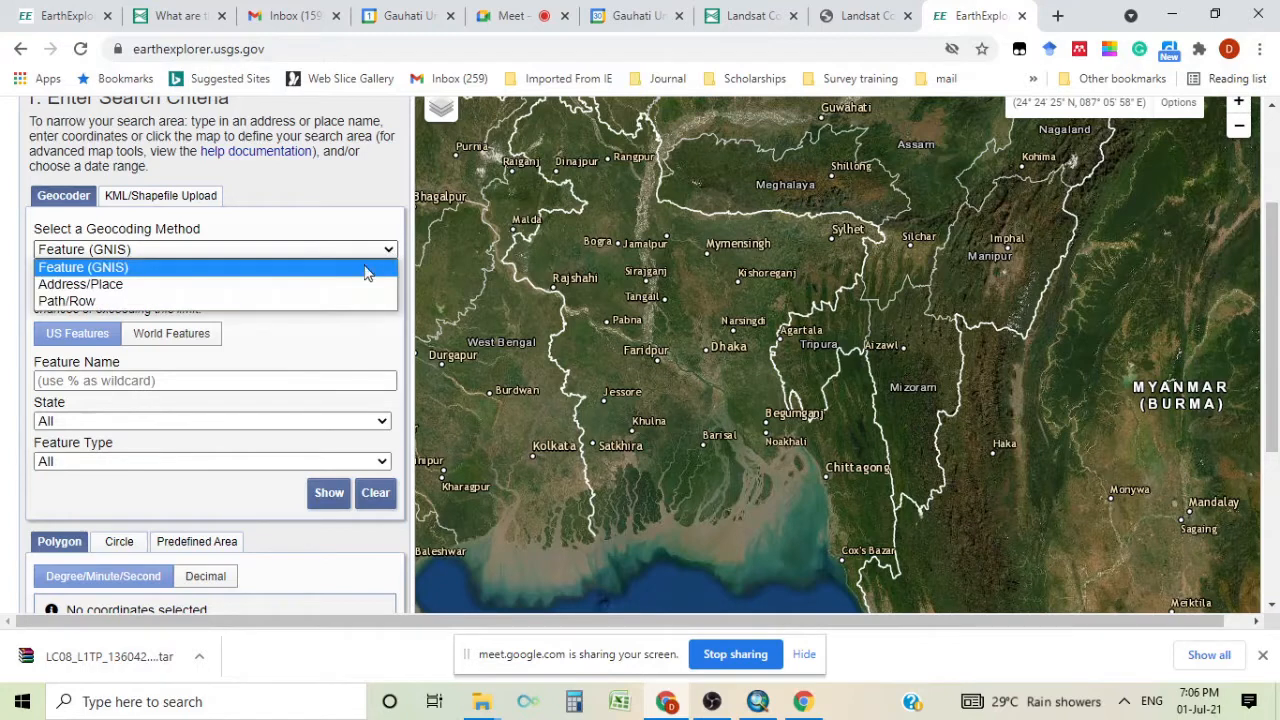
click(125, 304)
click(213, 320)
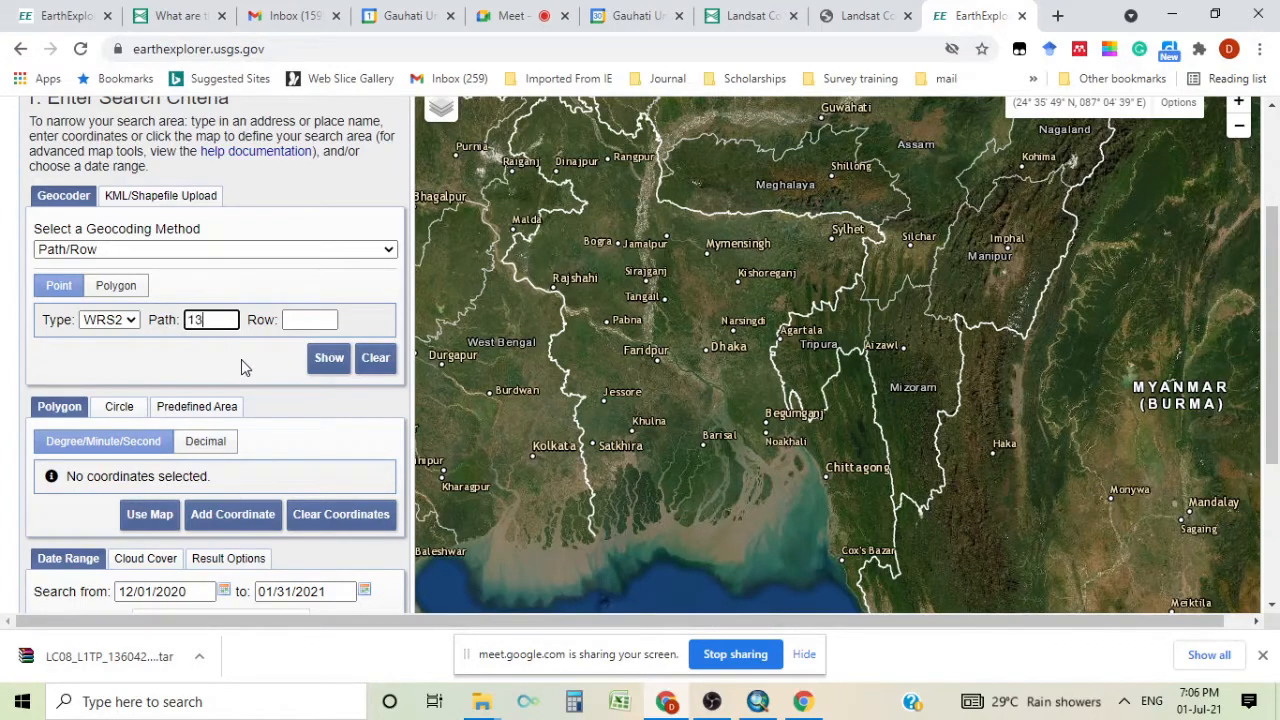
click(310, 319)
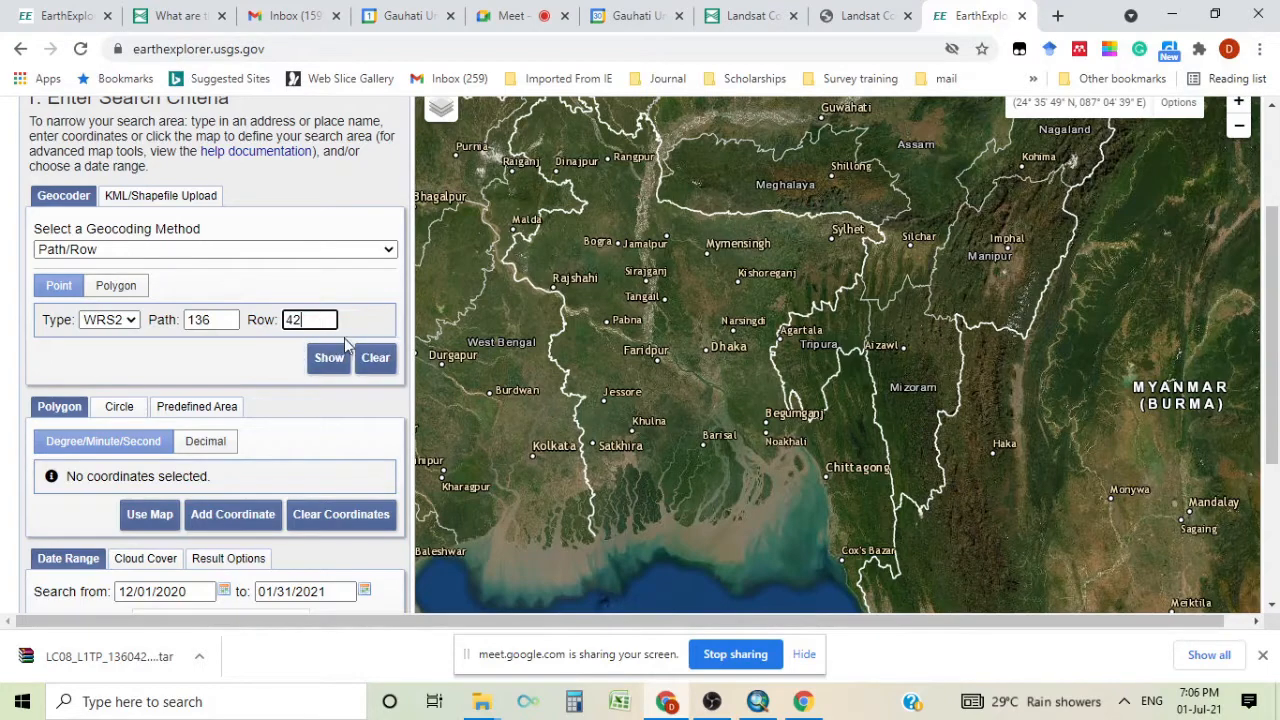
click(327, 362)
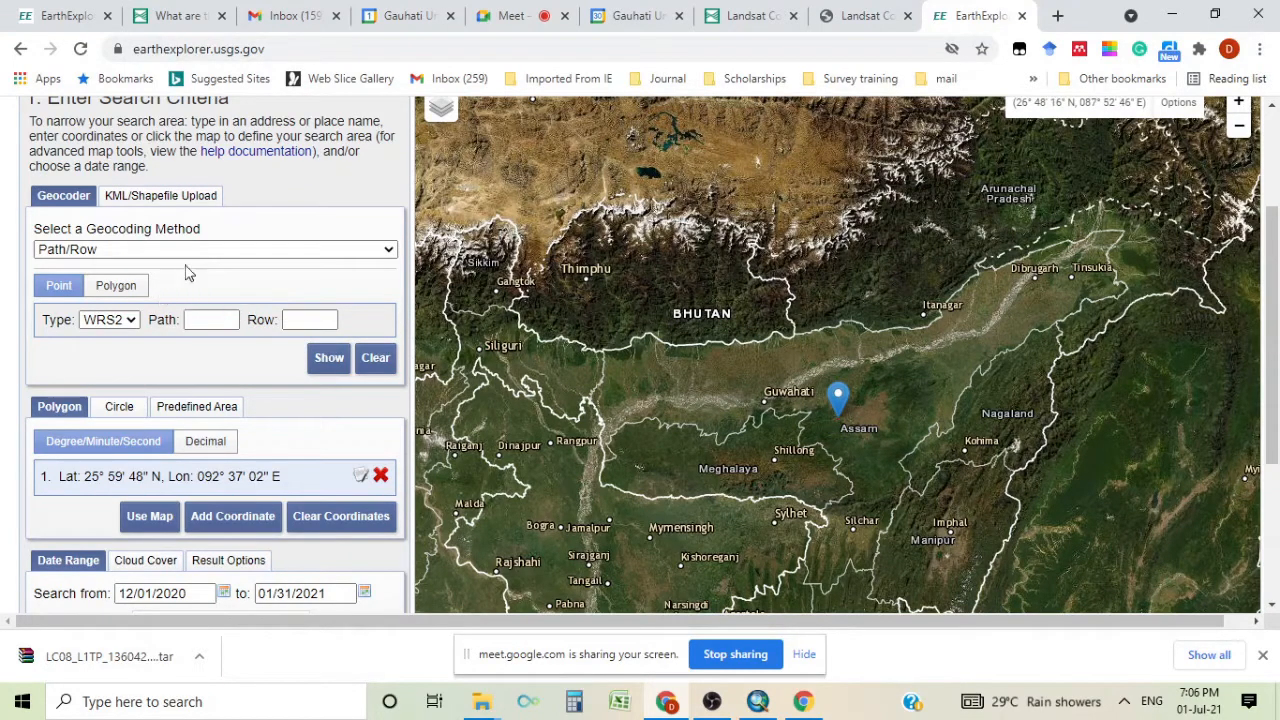
Geocode "guwahati" by Address/Place and set Guwahati, Assam, India as the area-of-interest coordinate
click(385, 247)
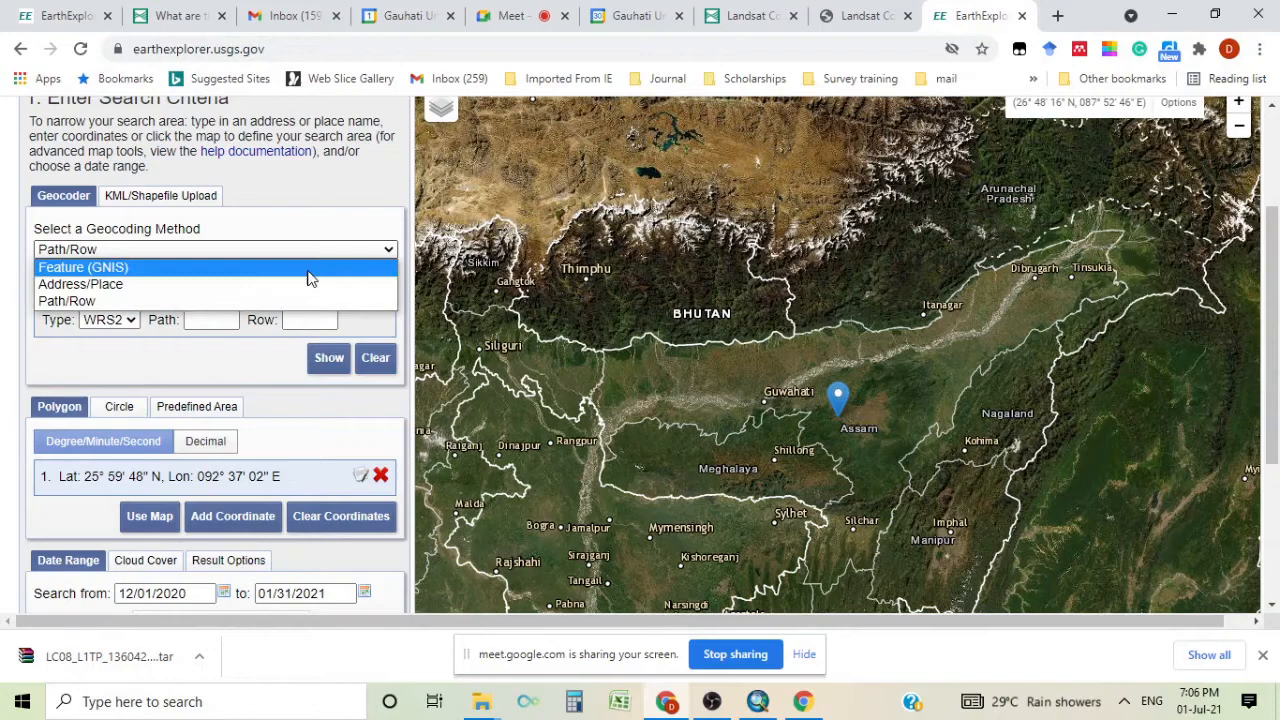
click(135, 285)
click(155, 305)
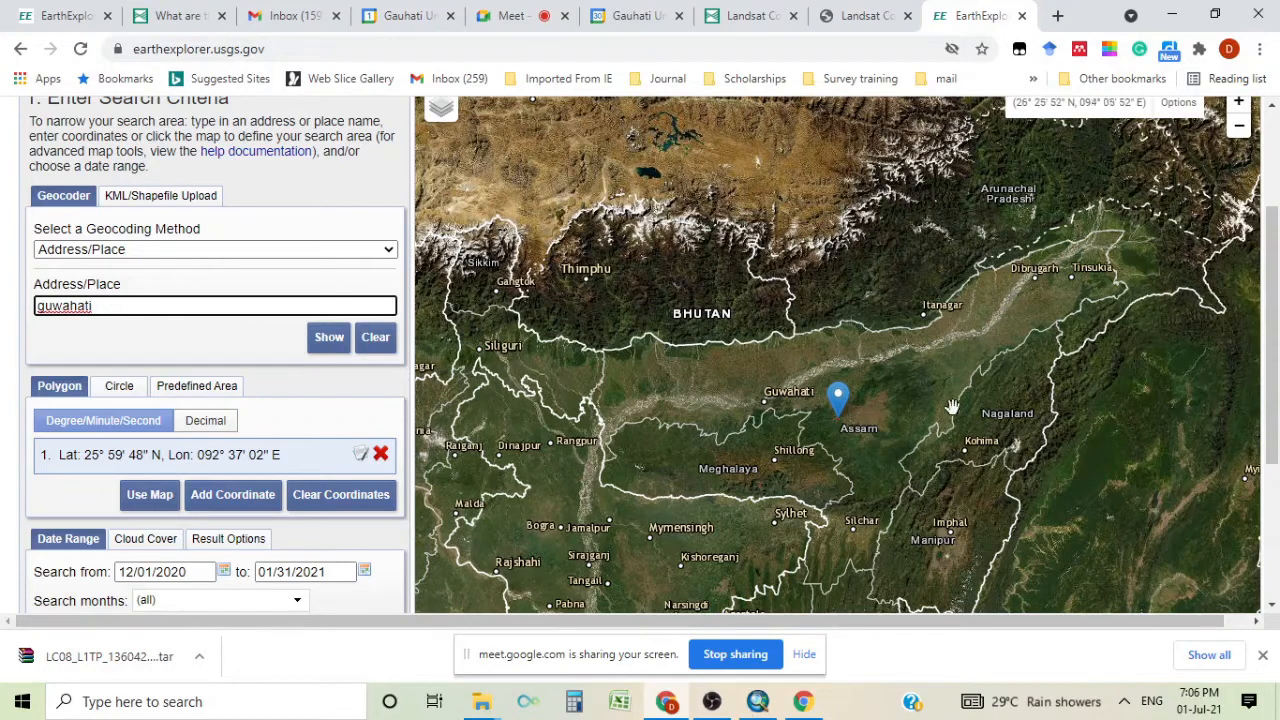
click(330, 340)
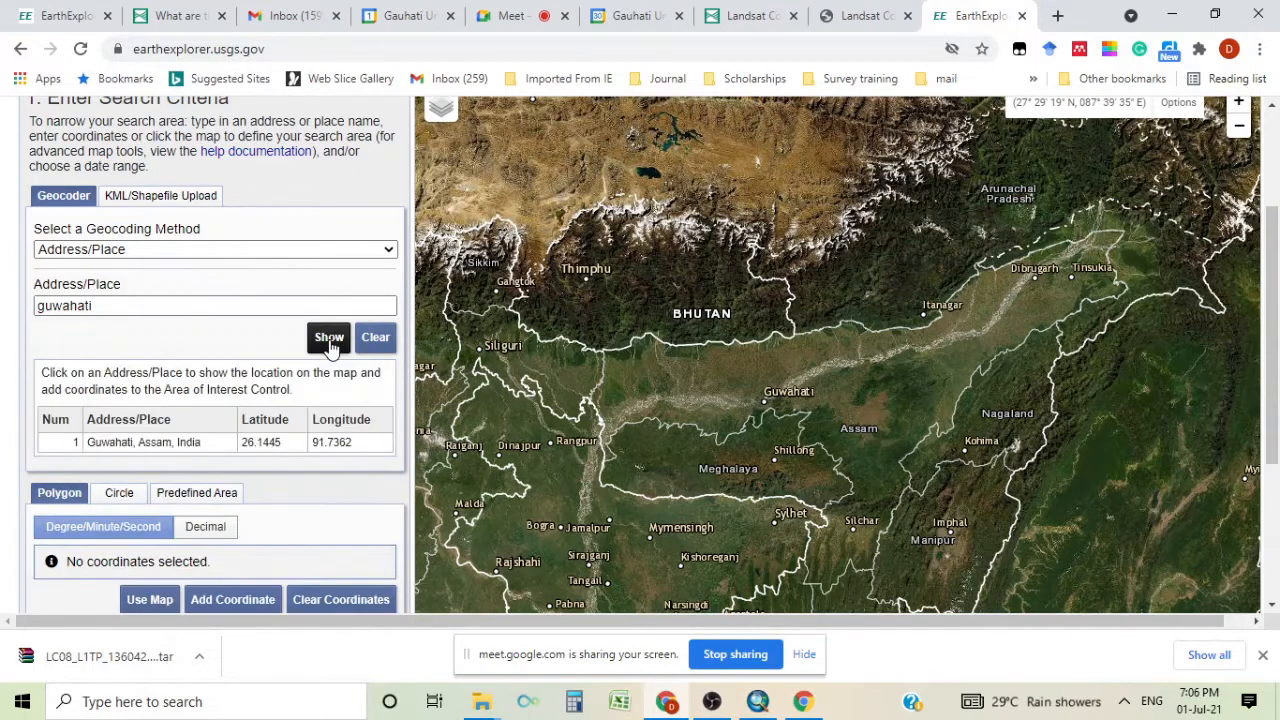
click(155, 442)
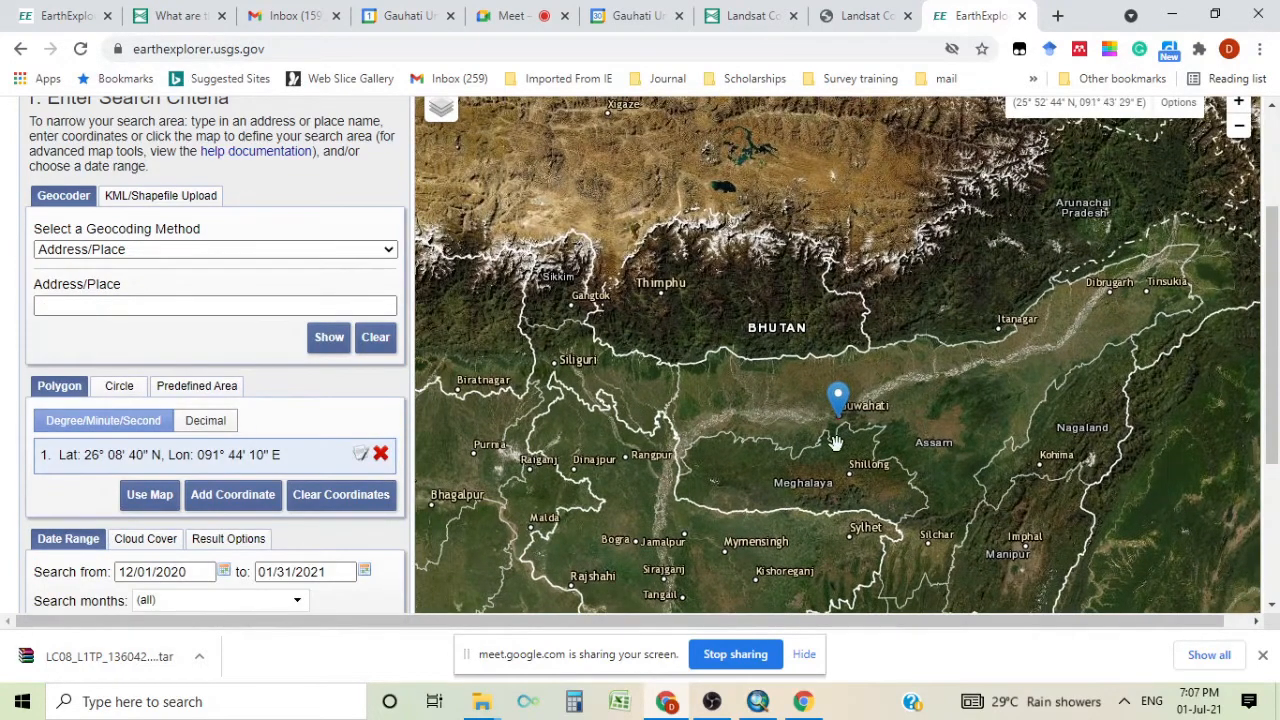
scroll(837, 440, up, 4)
scroll(876, 302, down, 3)
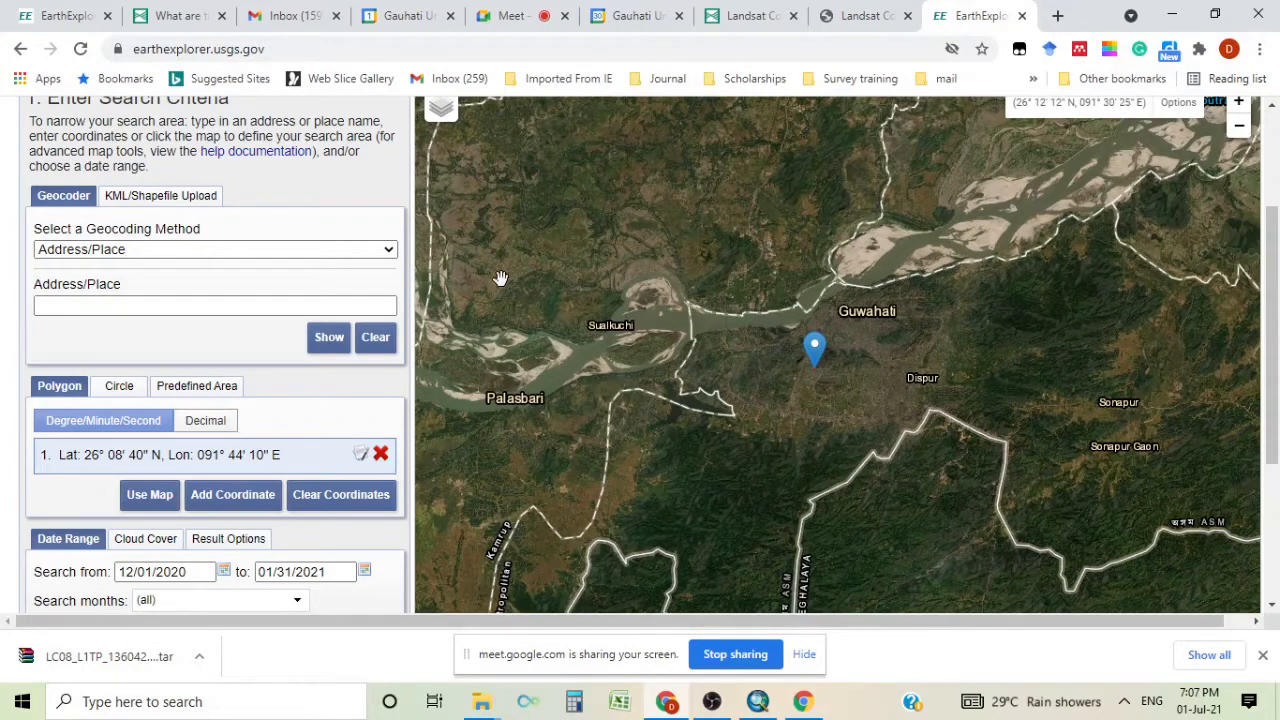
scroll(362, 418, down, 1)
scroll(362, 418, down, 3)
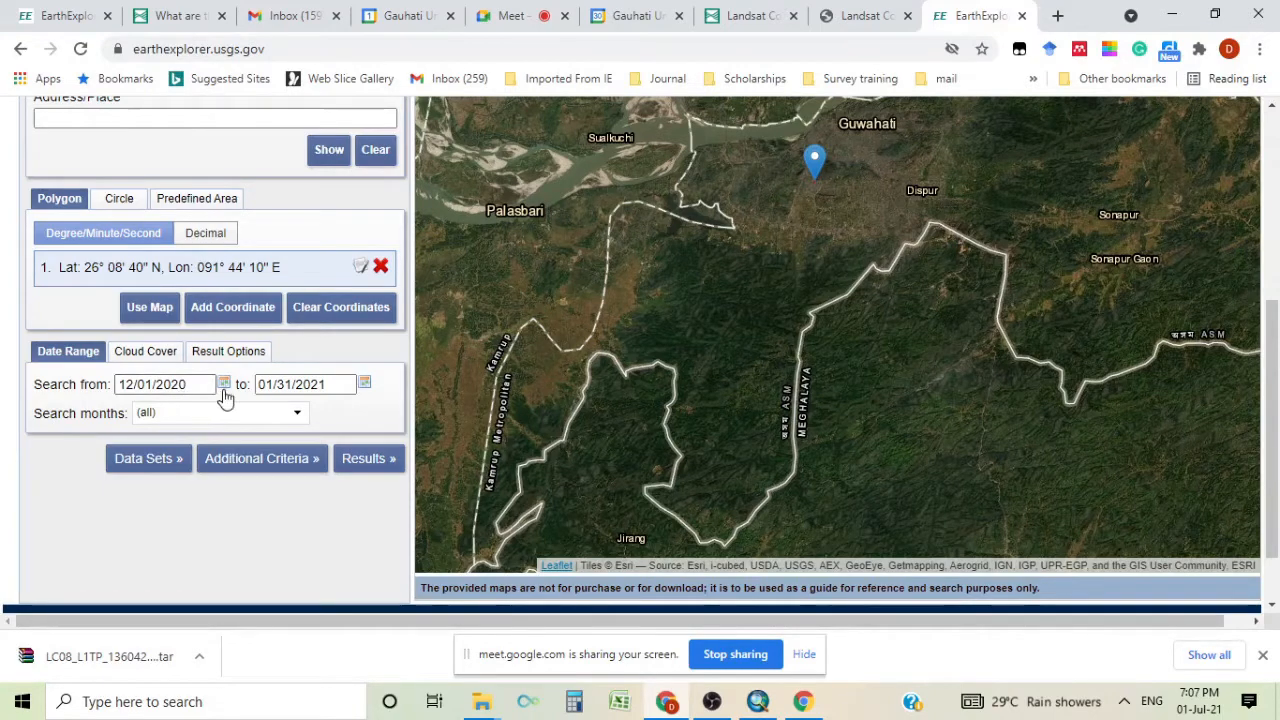
Switch to the Google Meet call, admit the waiting participant, and return to EarthExplorer
click(512, 16)
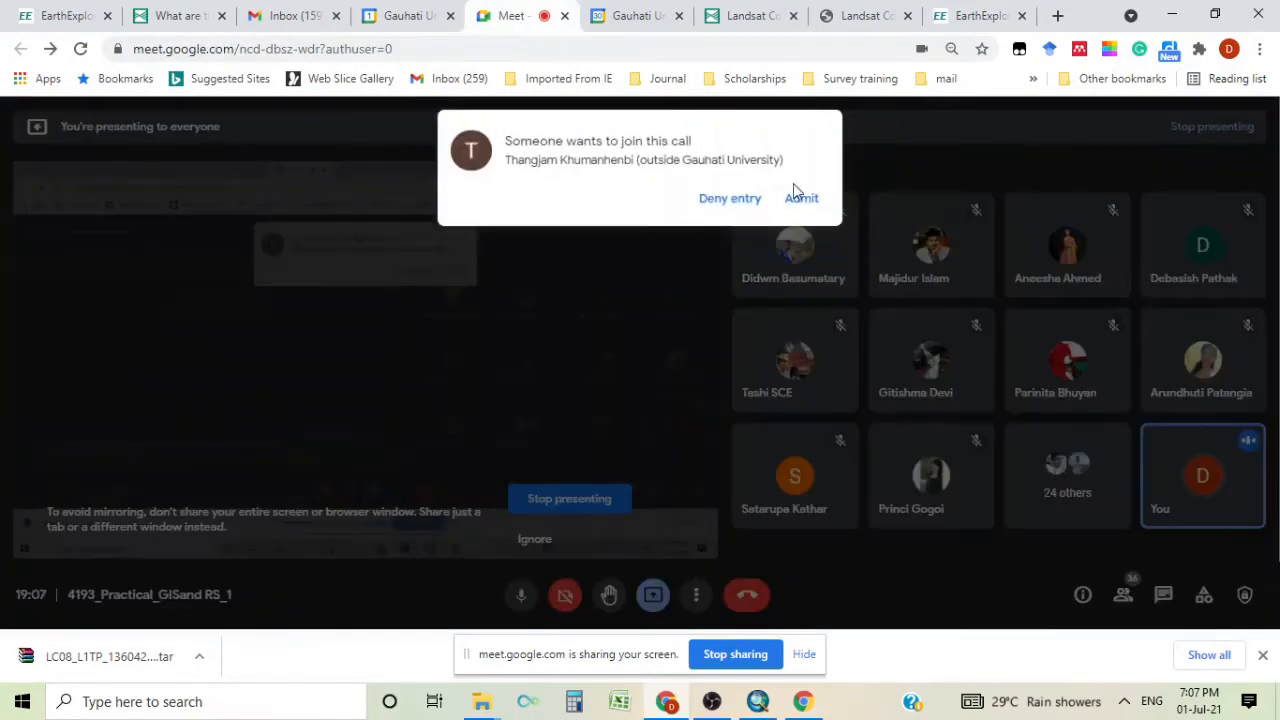
click(805, 202)
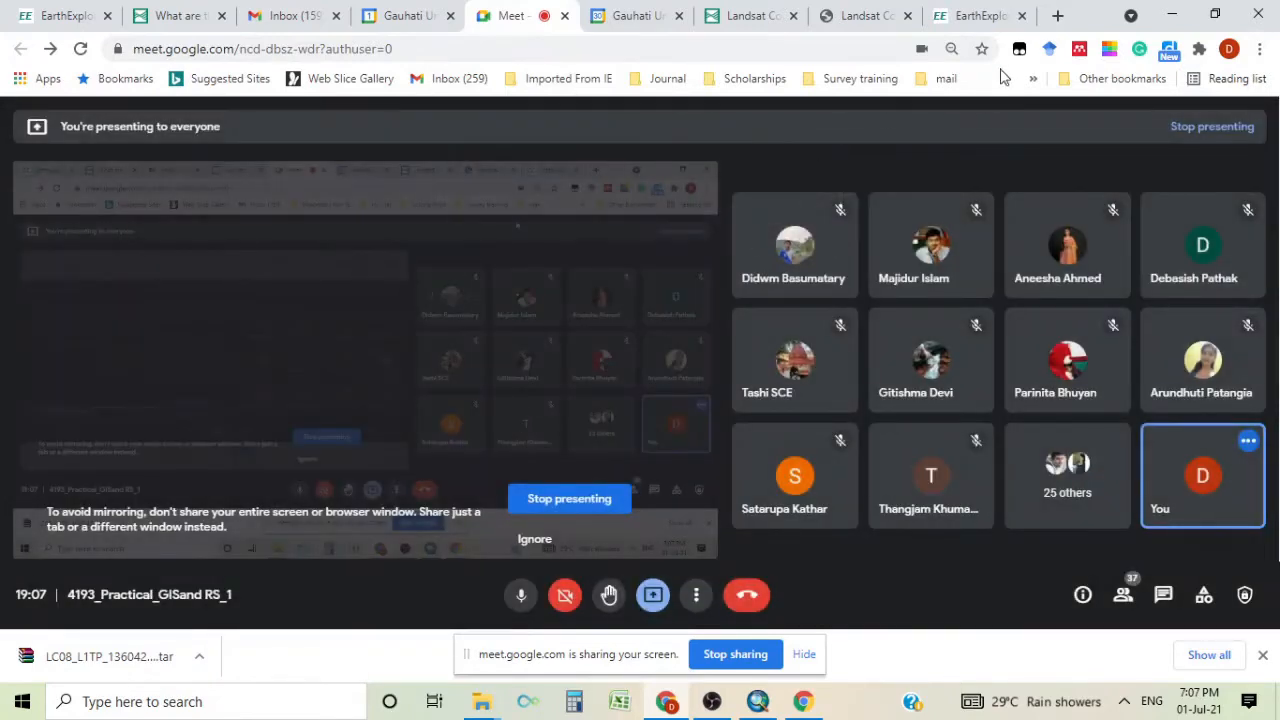
click(975, 16)
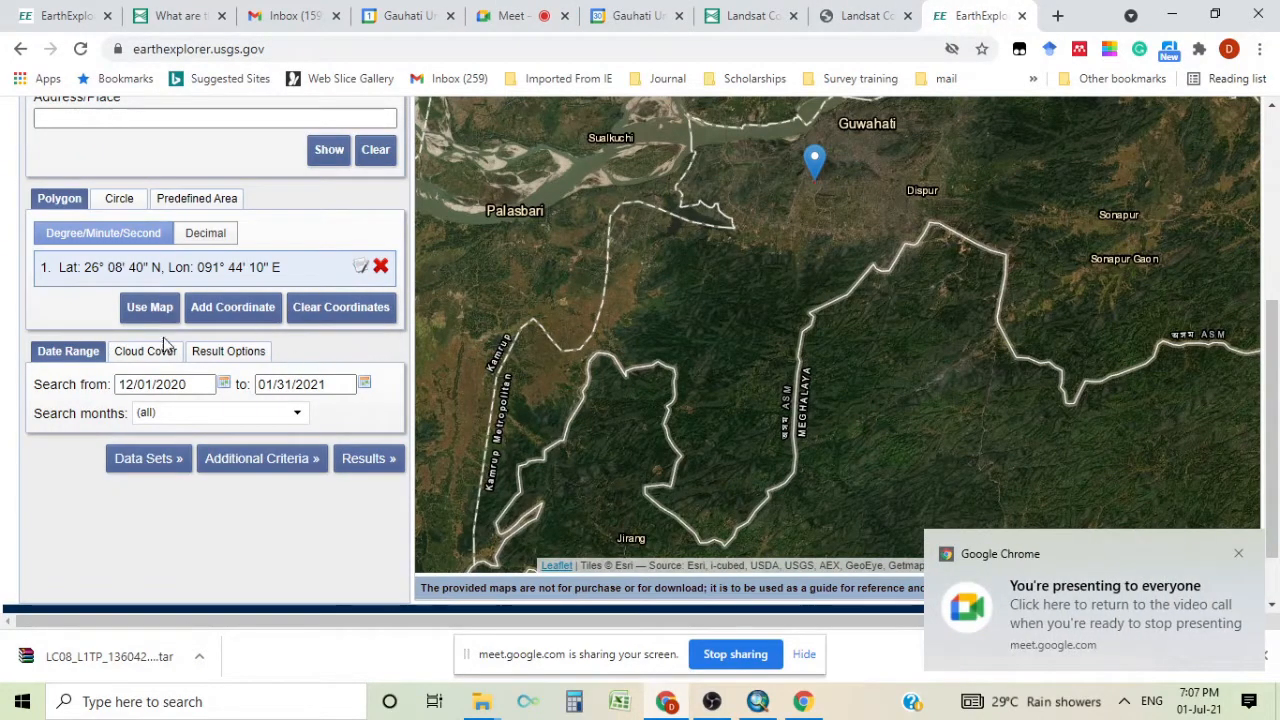
Set the search date range from 12/01/2020 to 01/31/2021
click(224, 386)
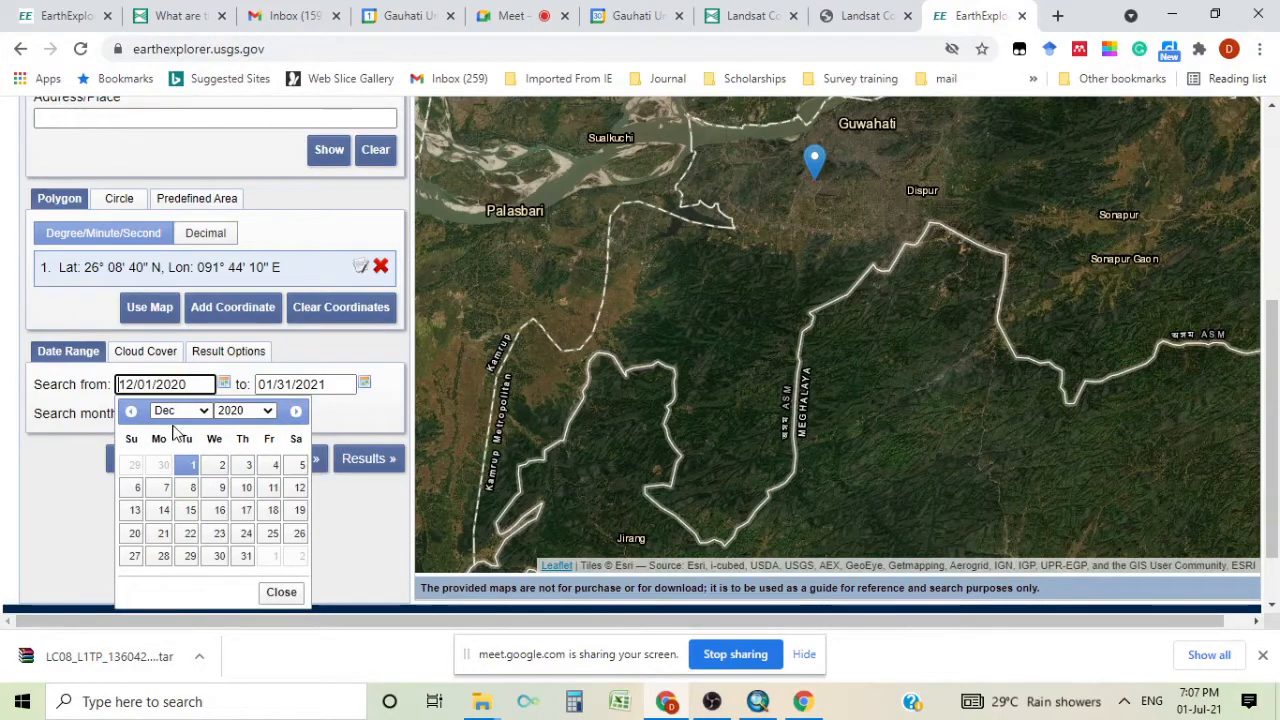
click(193, 464)
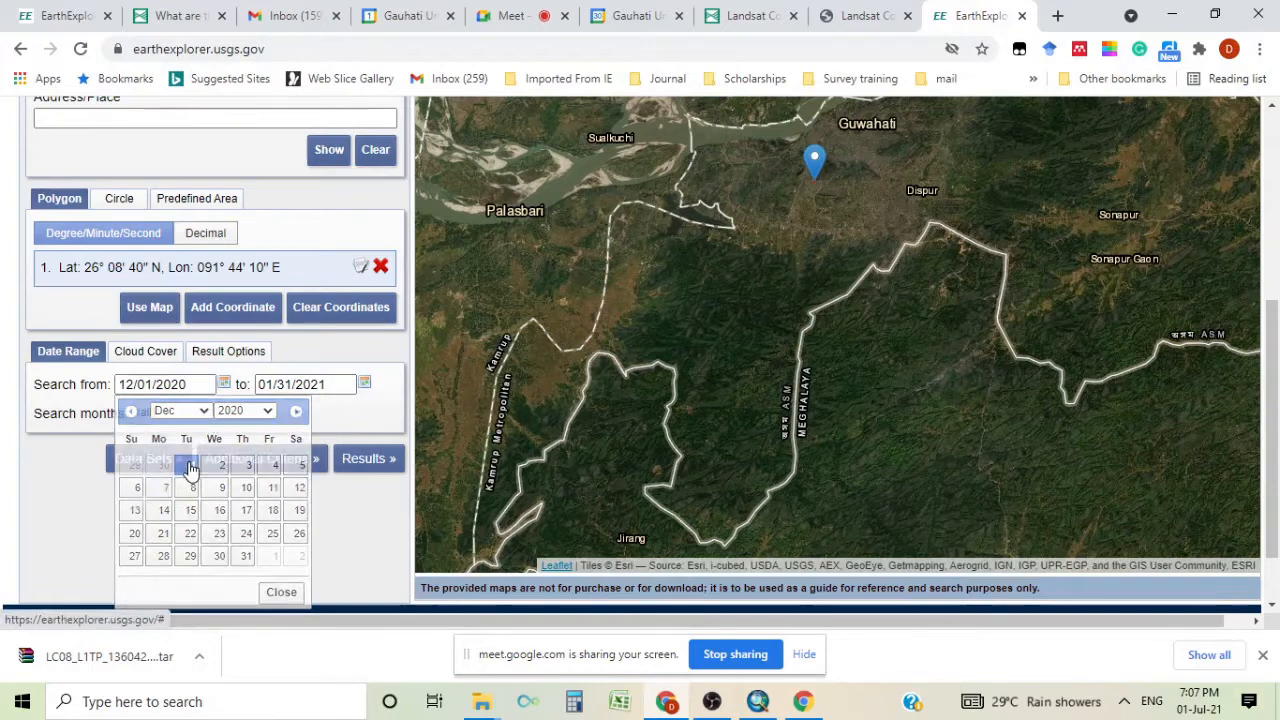
click(364, 383)
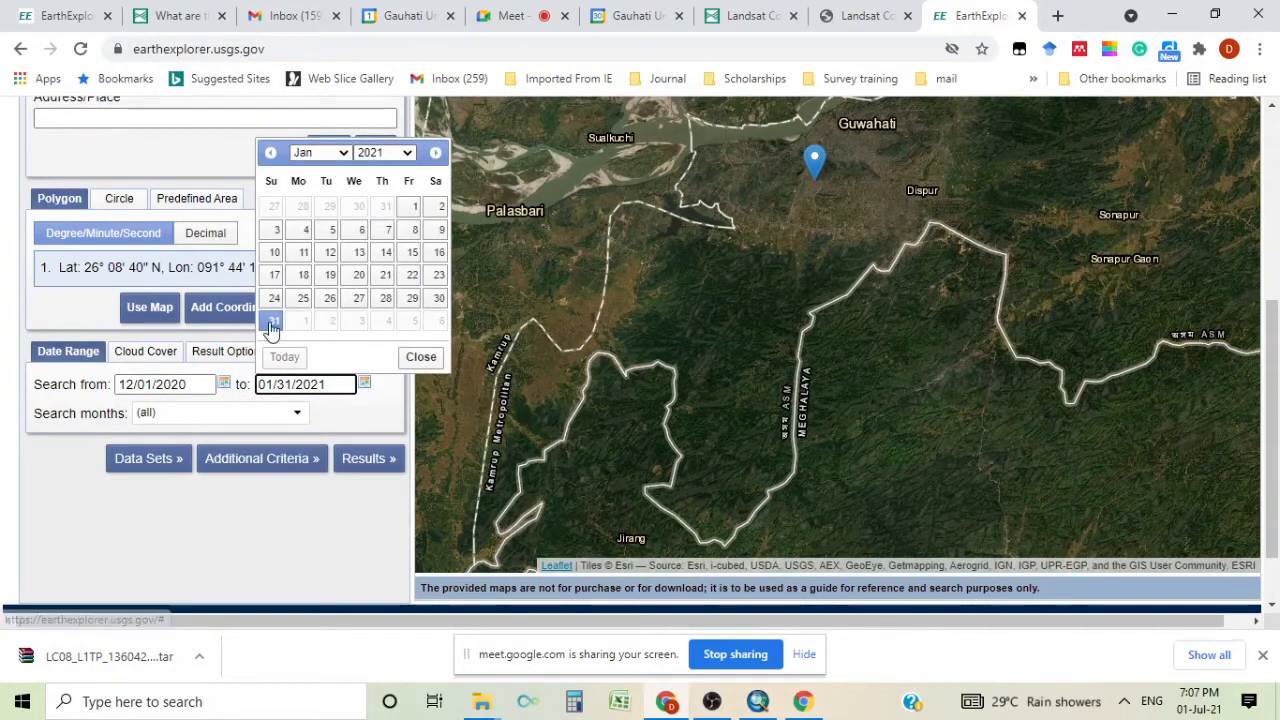
click(273, 320)
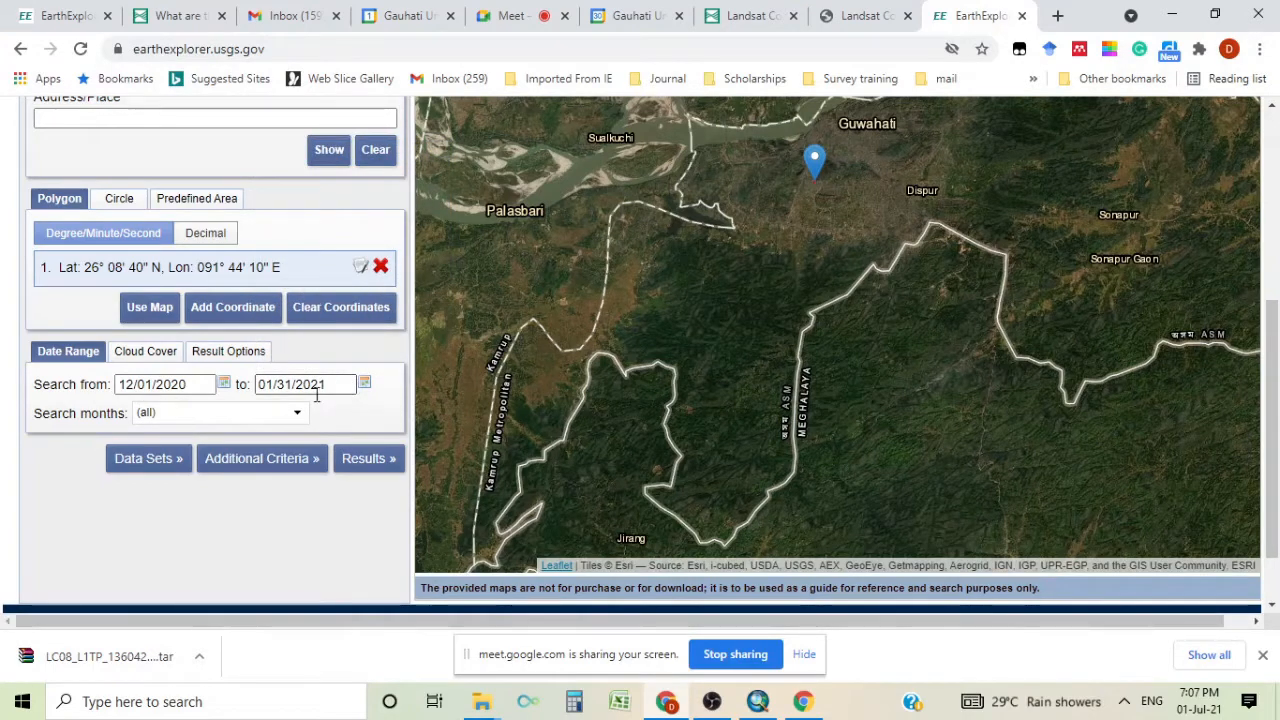
click(213, 386)
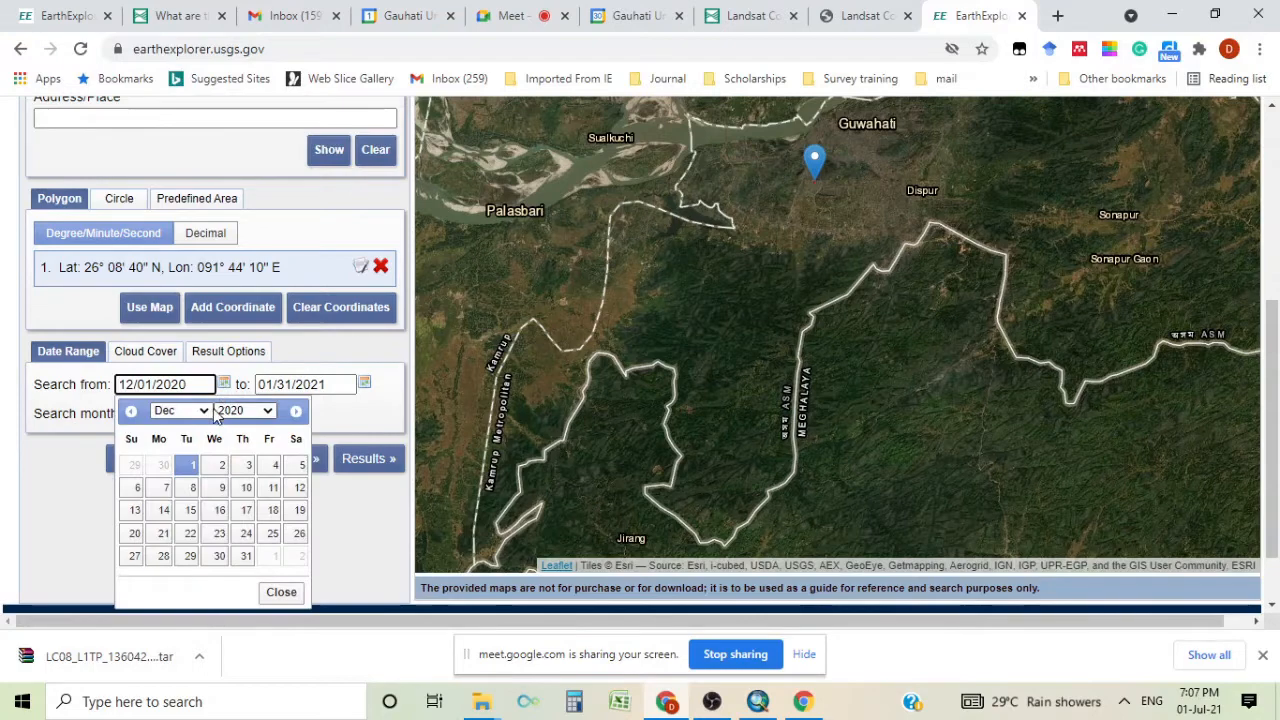
click(205, 412)
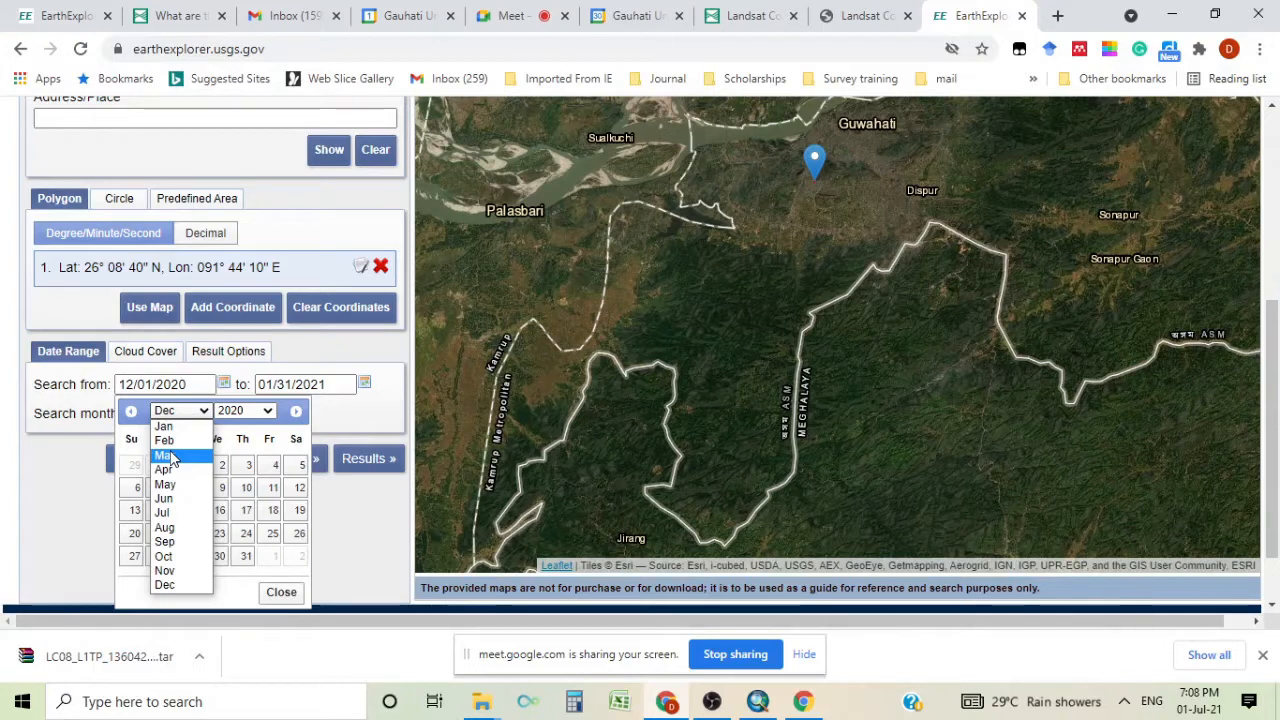
click(370, 425)
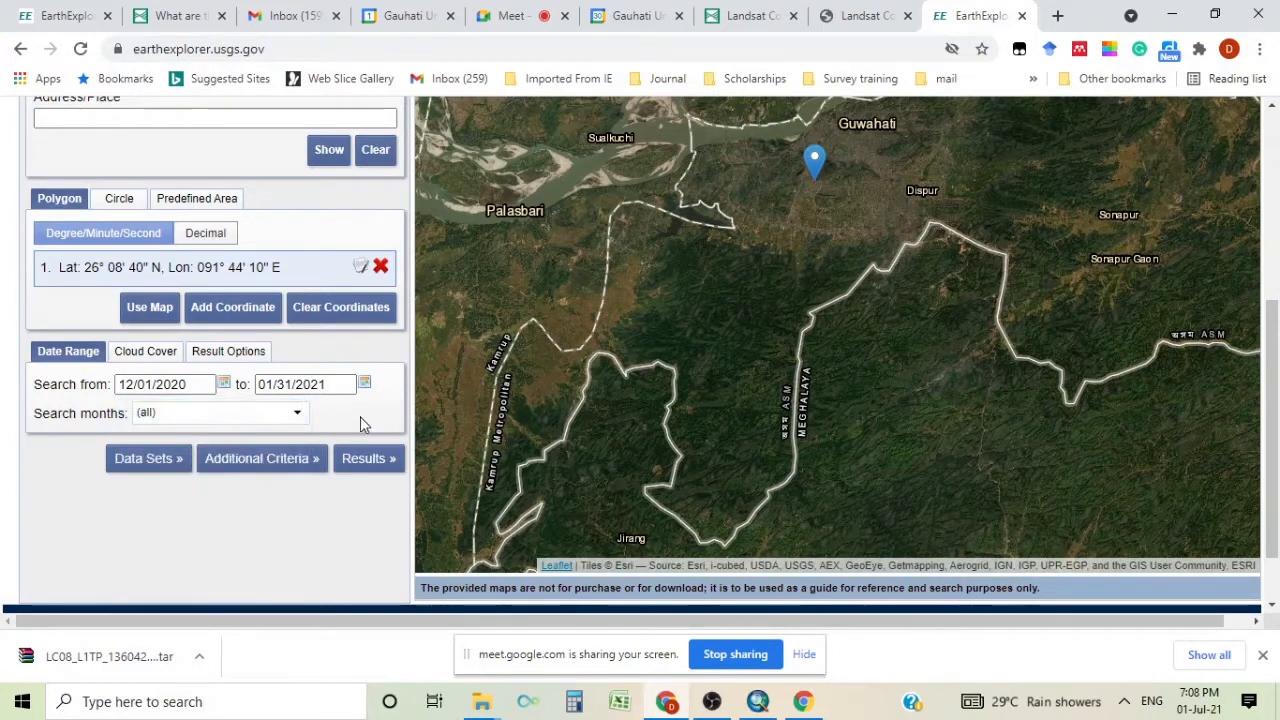
Open the cloud cover filter of the search criteria and review its range
click(150, 352)
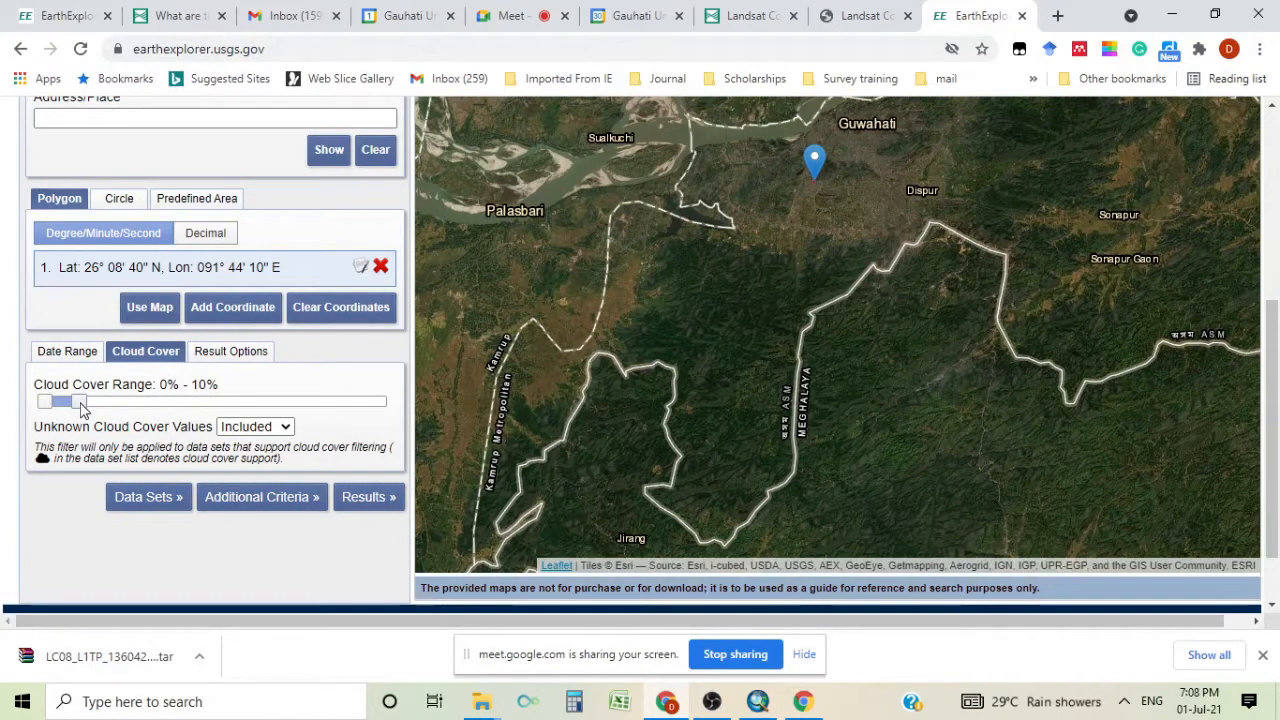
scroll(206, 420, up, 1)
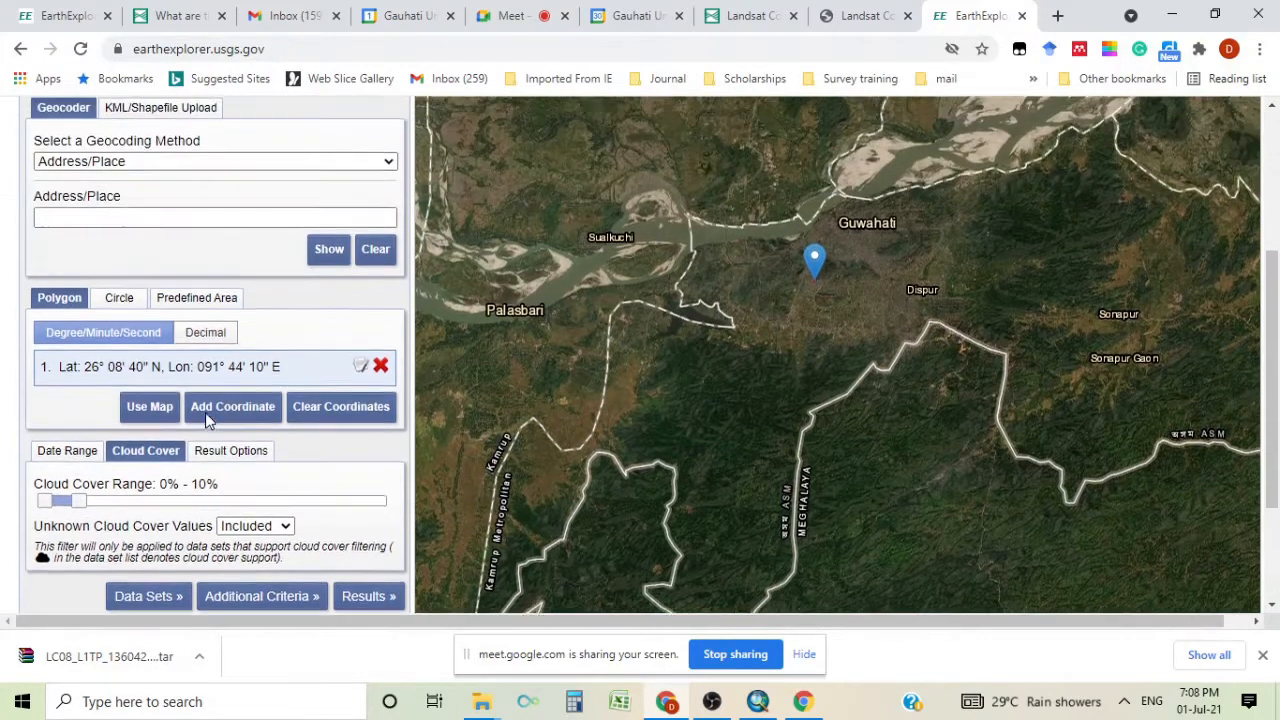
Open the data set selection and examine the Landsat Collection 2 Level-1 data sets, including Landsat 8 OLI/TIRS C2 L1
scroll(206, 420, up, 1)
scroll(169, 306, up, 2)
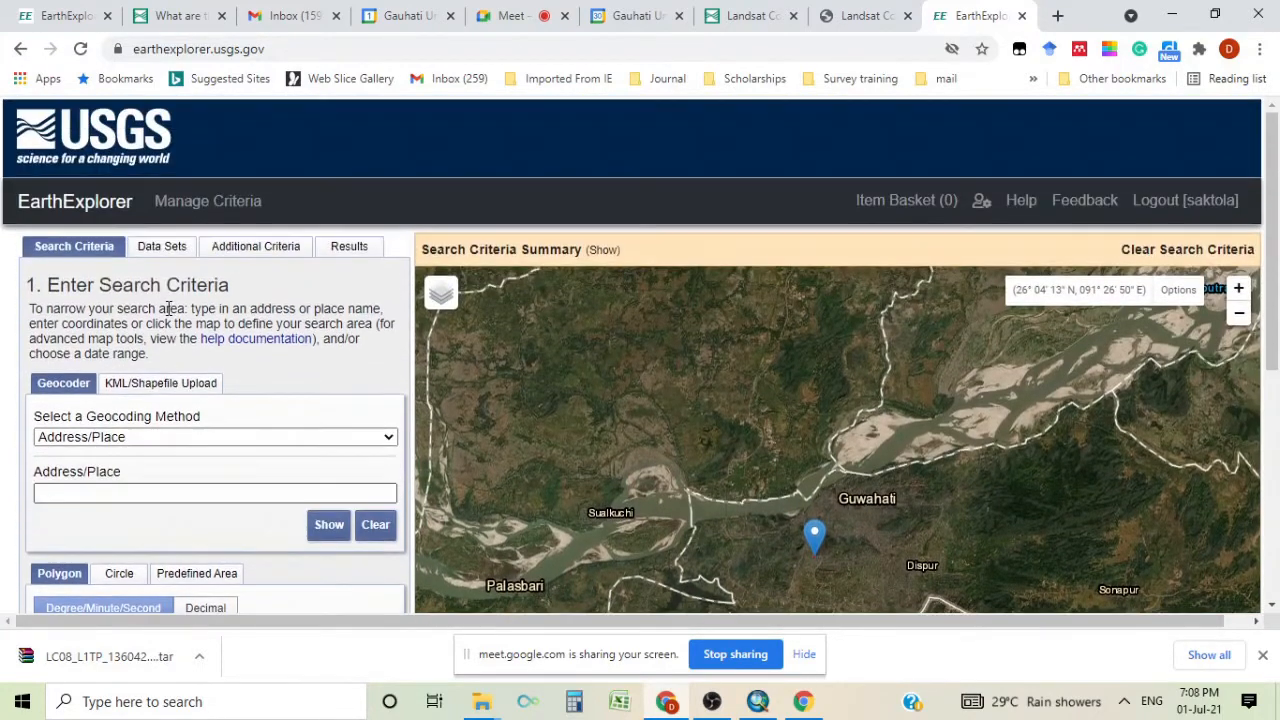
click(147, 254)
scroll(266, 300, down, 4)
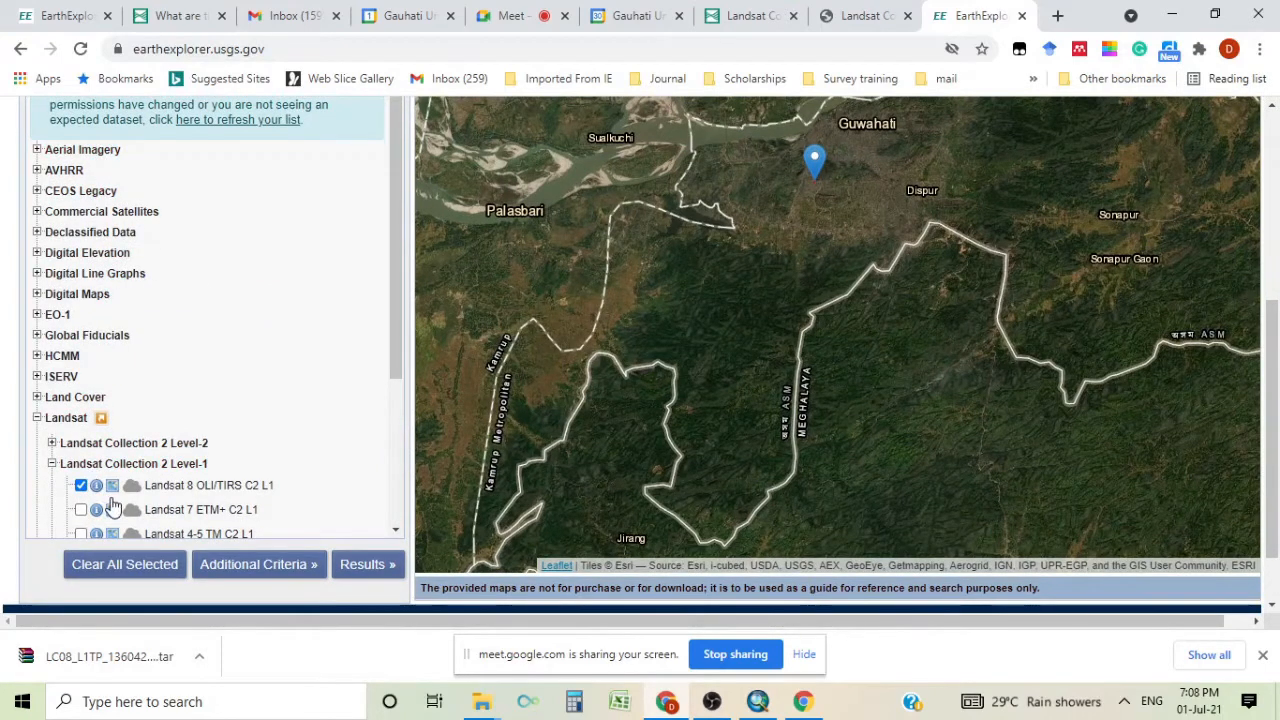
scroll(212, 392, down, 2)
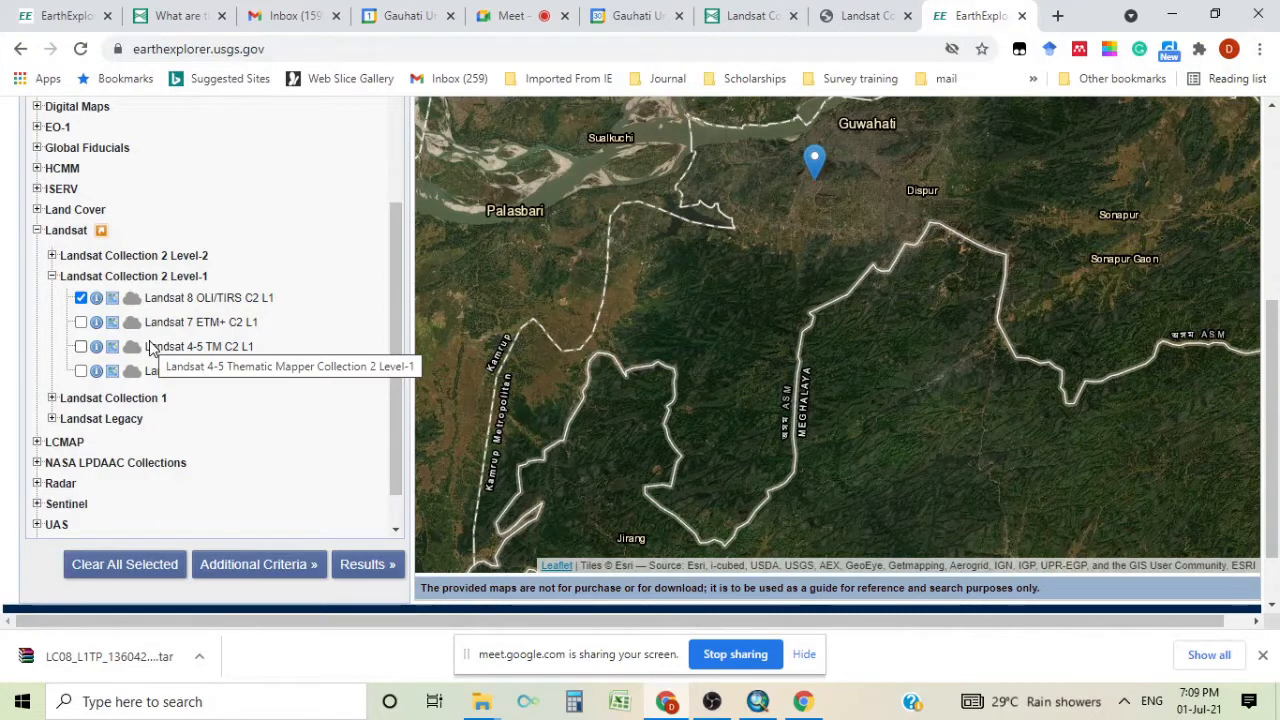
Switch to the Landsat Collection 1 Level 1 Product Definition document and examine its collection tiers and Level-1 processing levels table
click(757, 17)
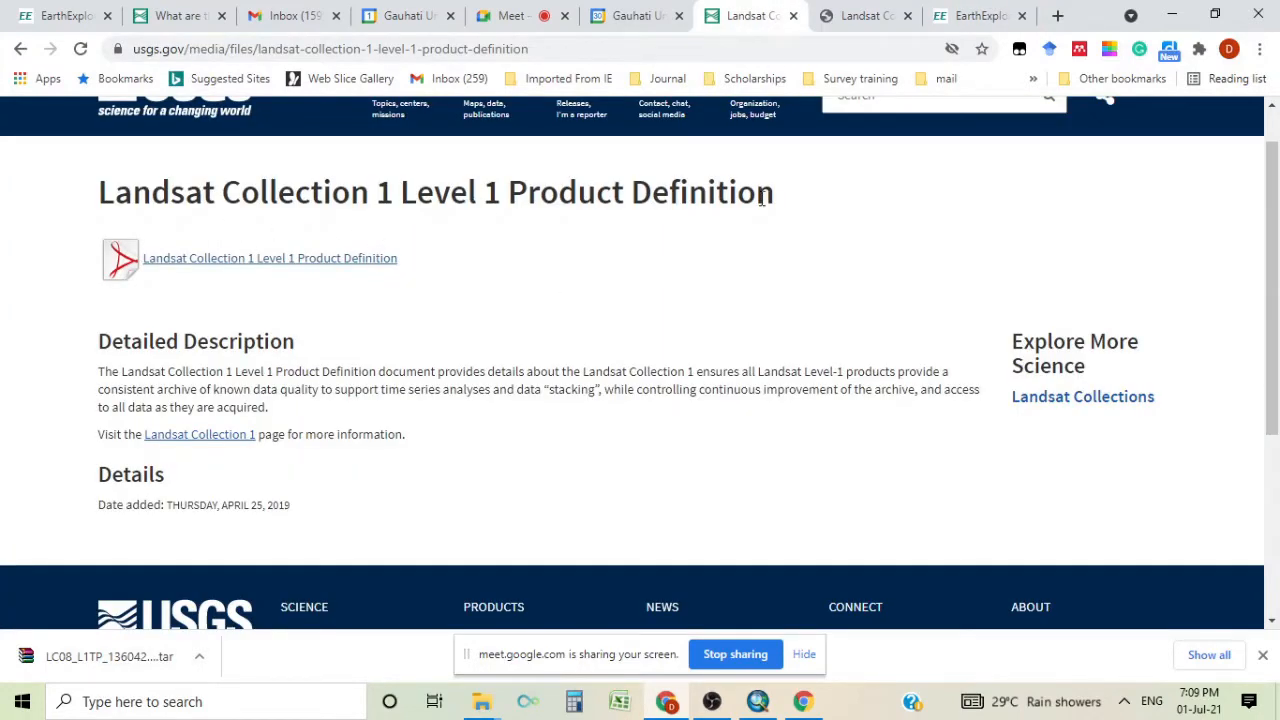
scroll(305, 333, down, 1)
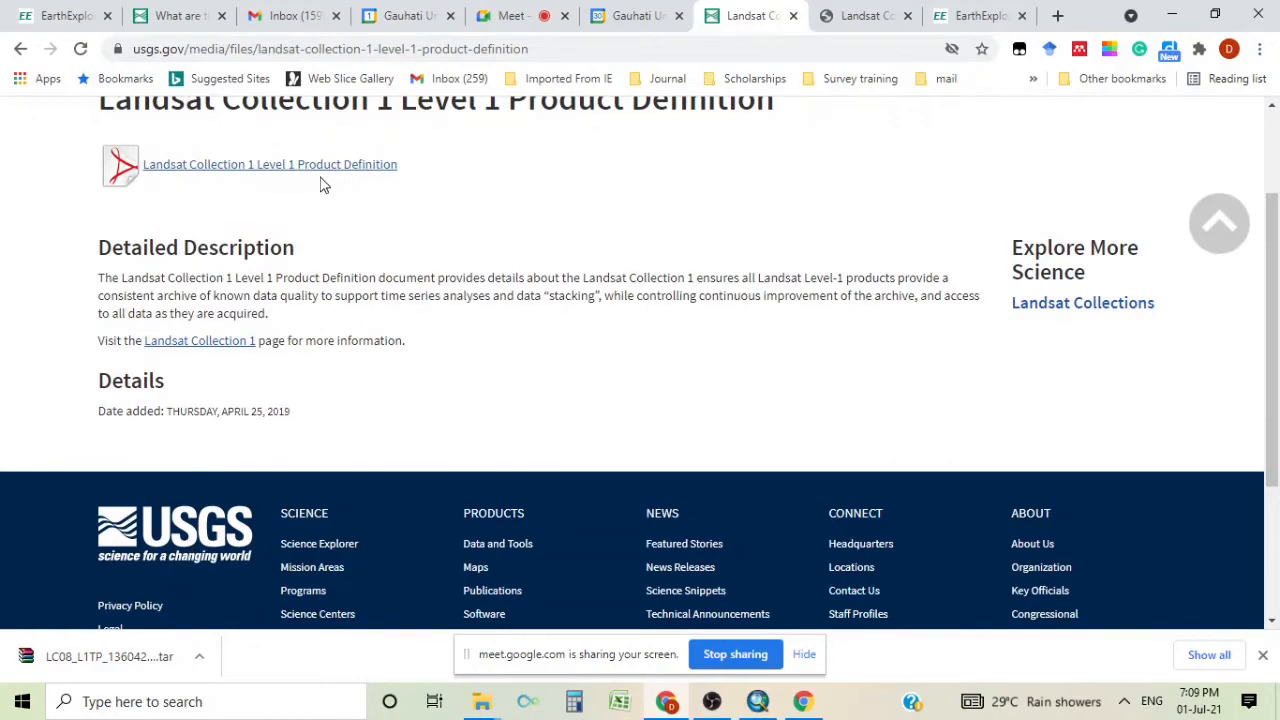
click(872, 22)
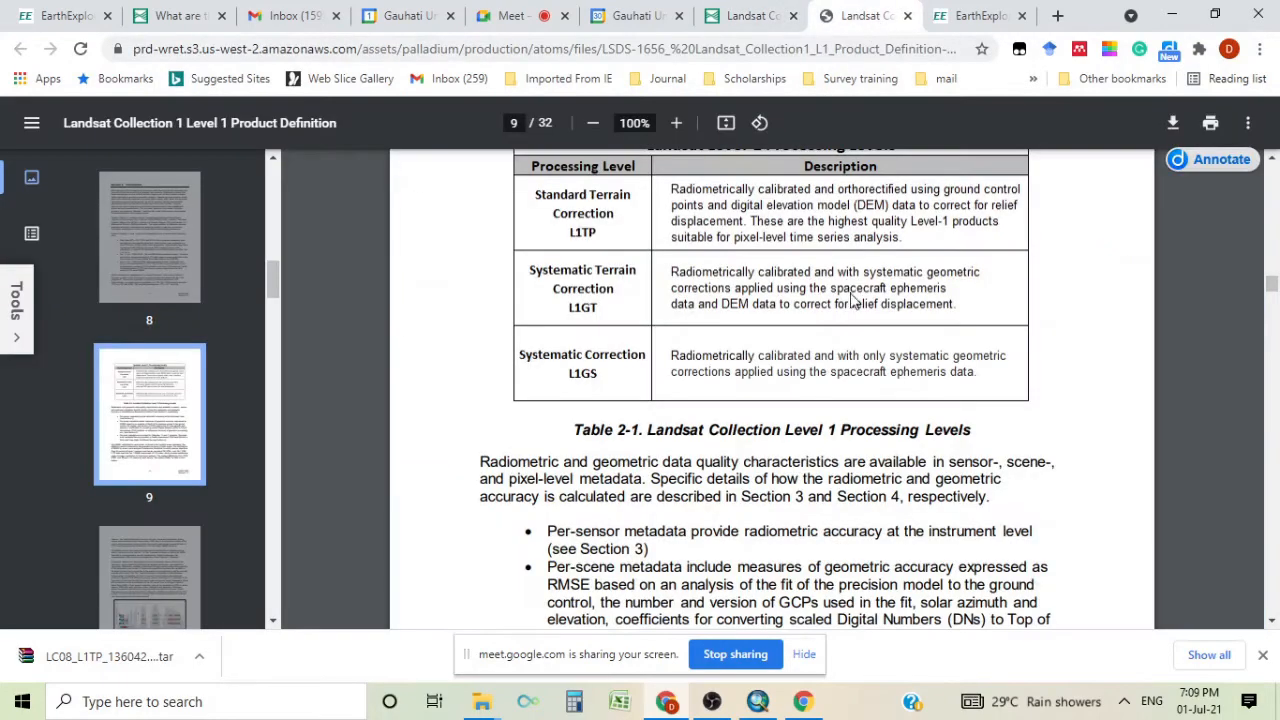
scroll(852, 298, up, 8)
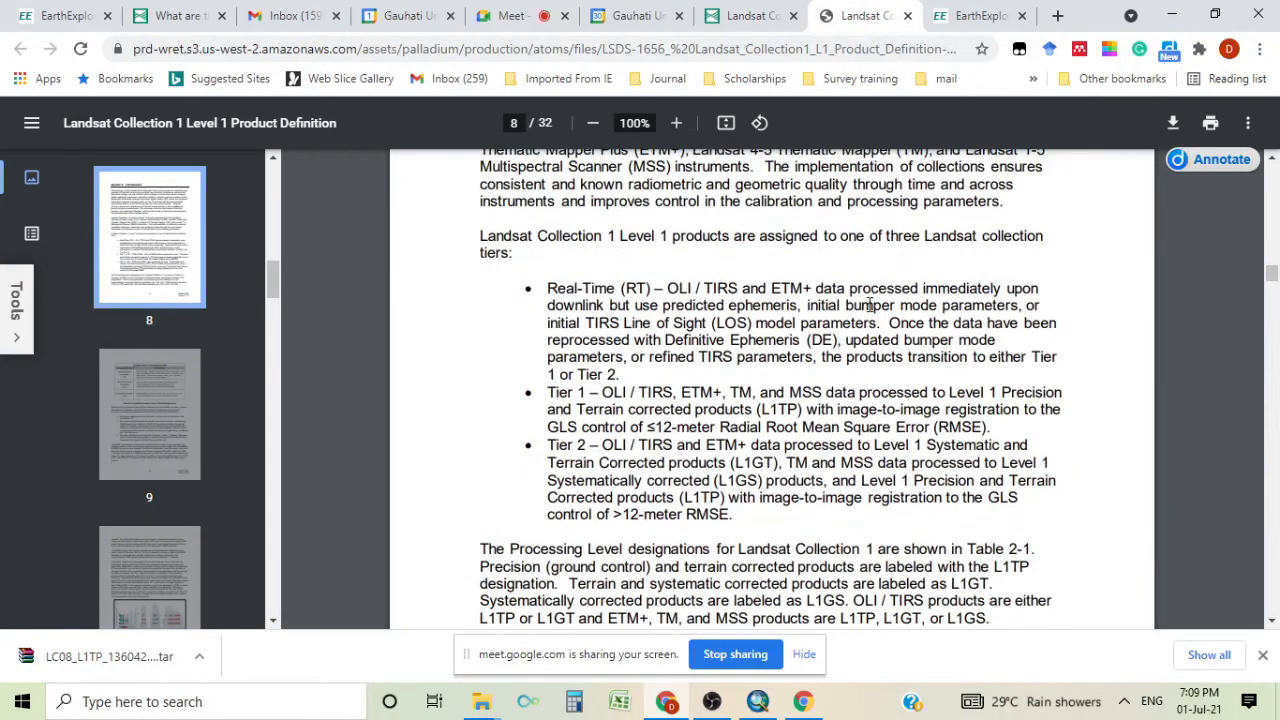
scroll(866, 305, down, 1)
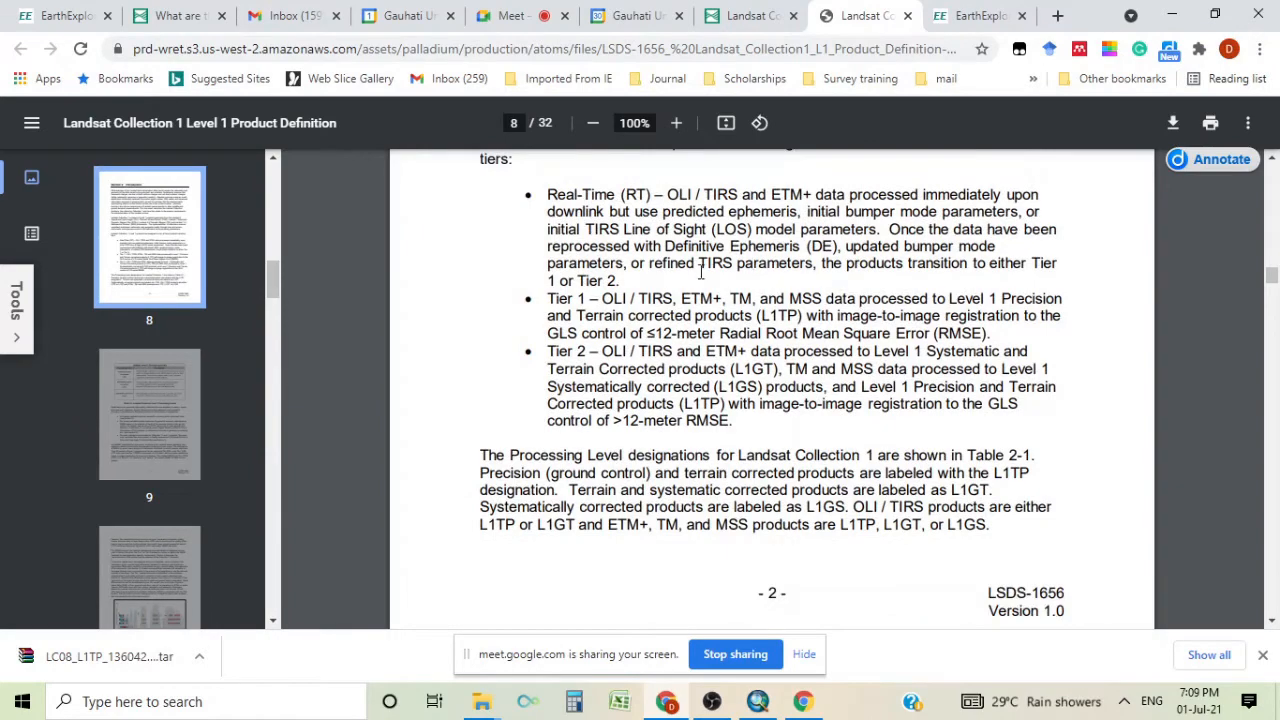
scroll(705, 276, down, 6)
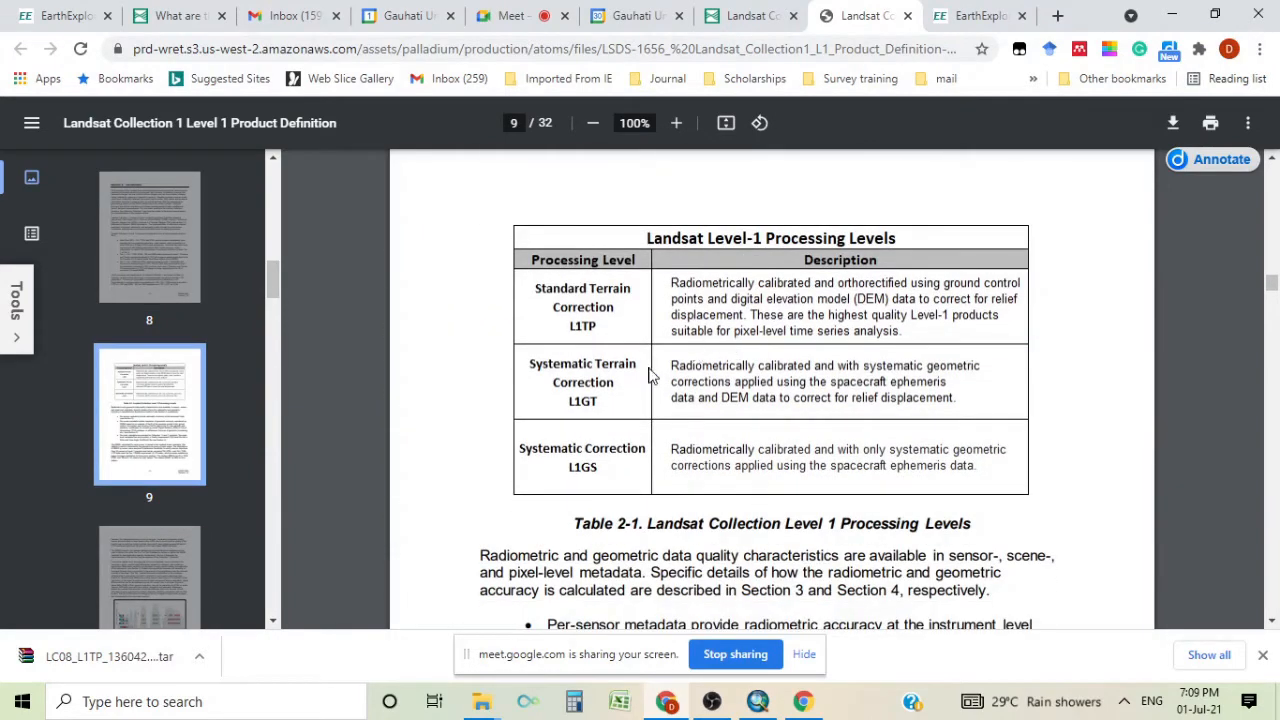
Skim the product definition from the metadata notes through Section 3 to the absolute radiometric uncertainty table
scroll(800, 380, down, 3)
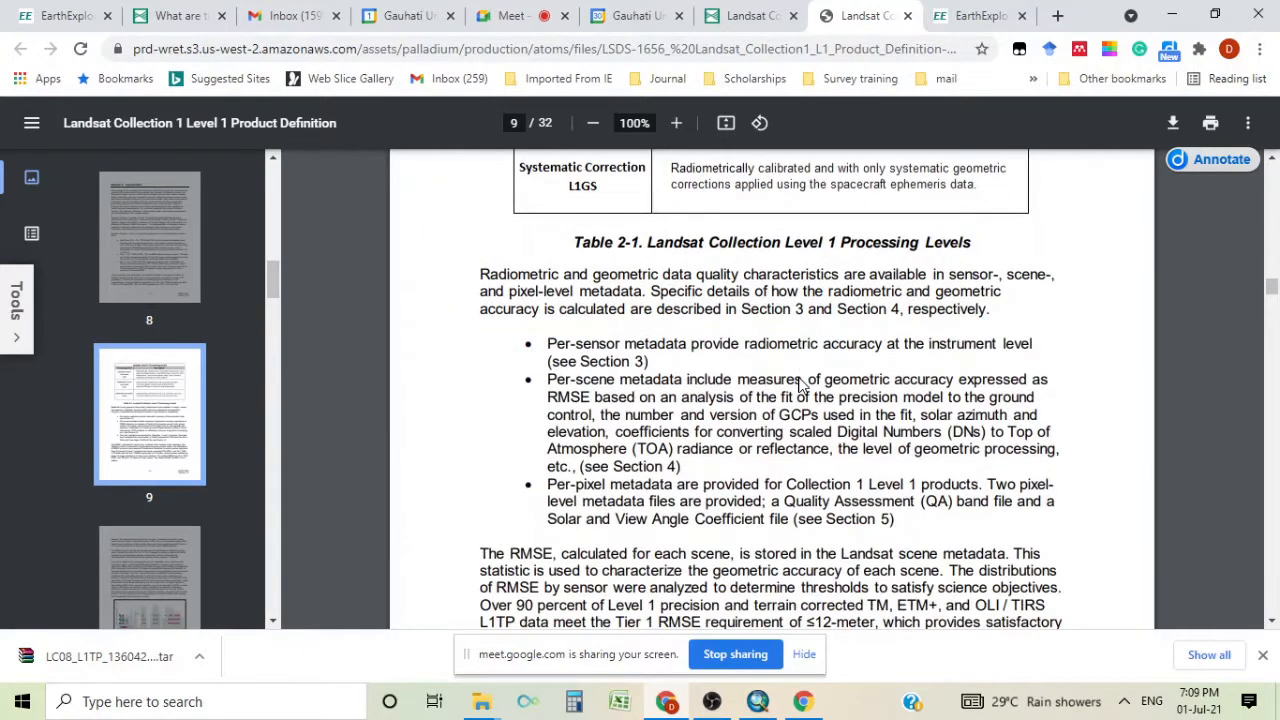
scroll(812, 392, down, 7)
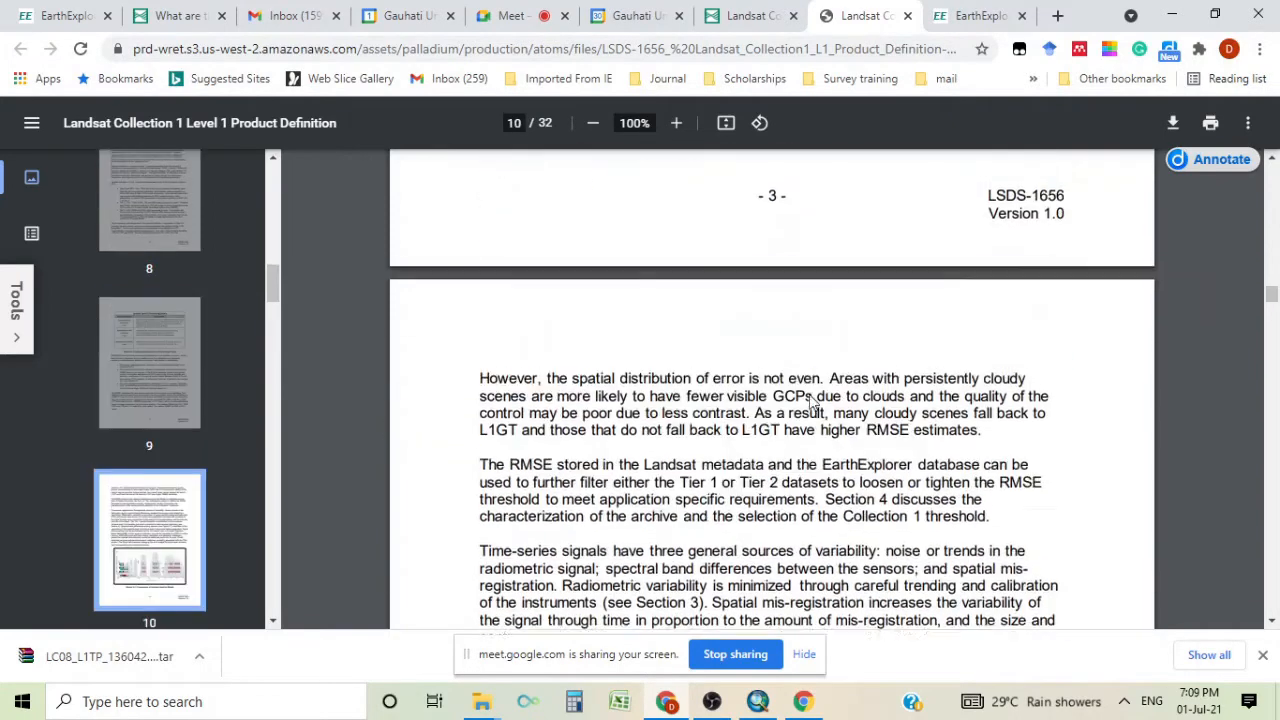
scroll(812, 400, down, 7)
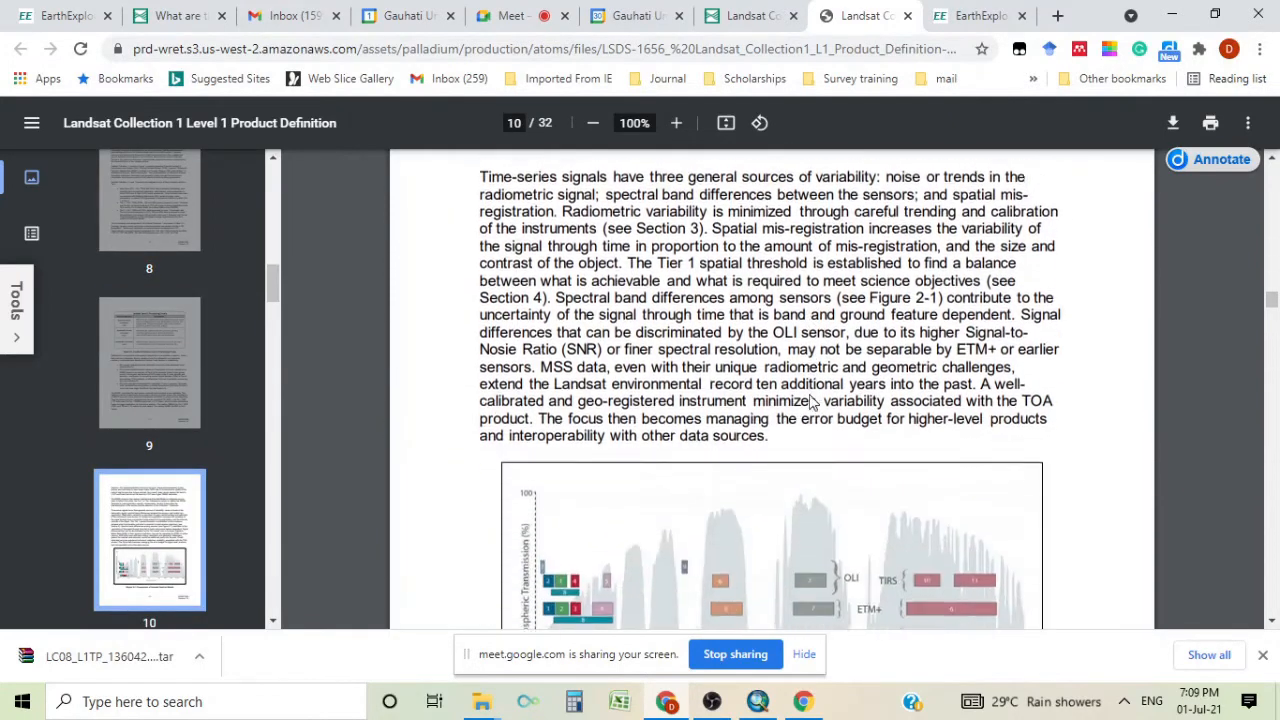
scroll(810, 397, down, 8)
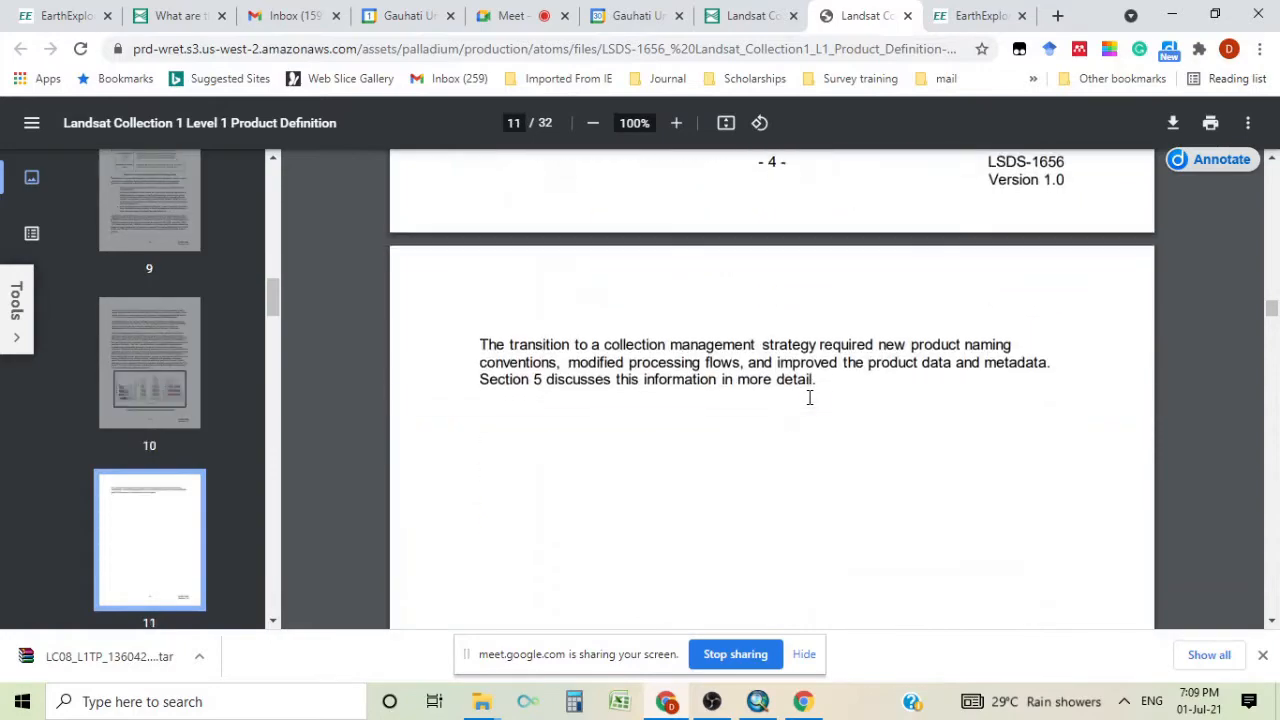
scroll(810, 405, down, 8)
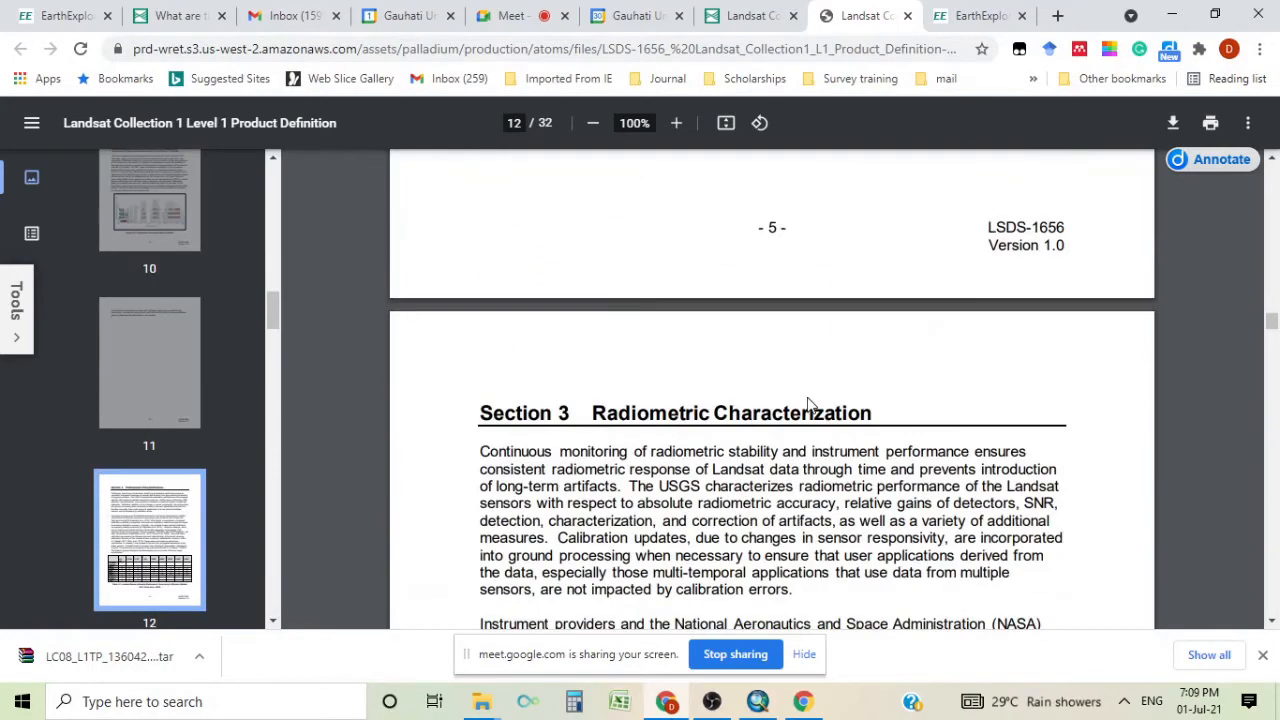
scroll(812, 404, down, 3)
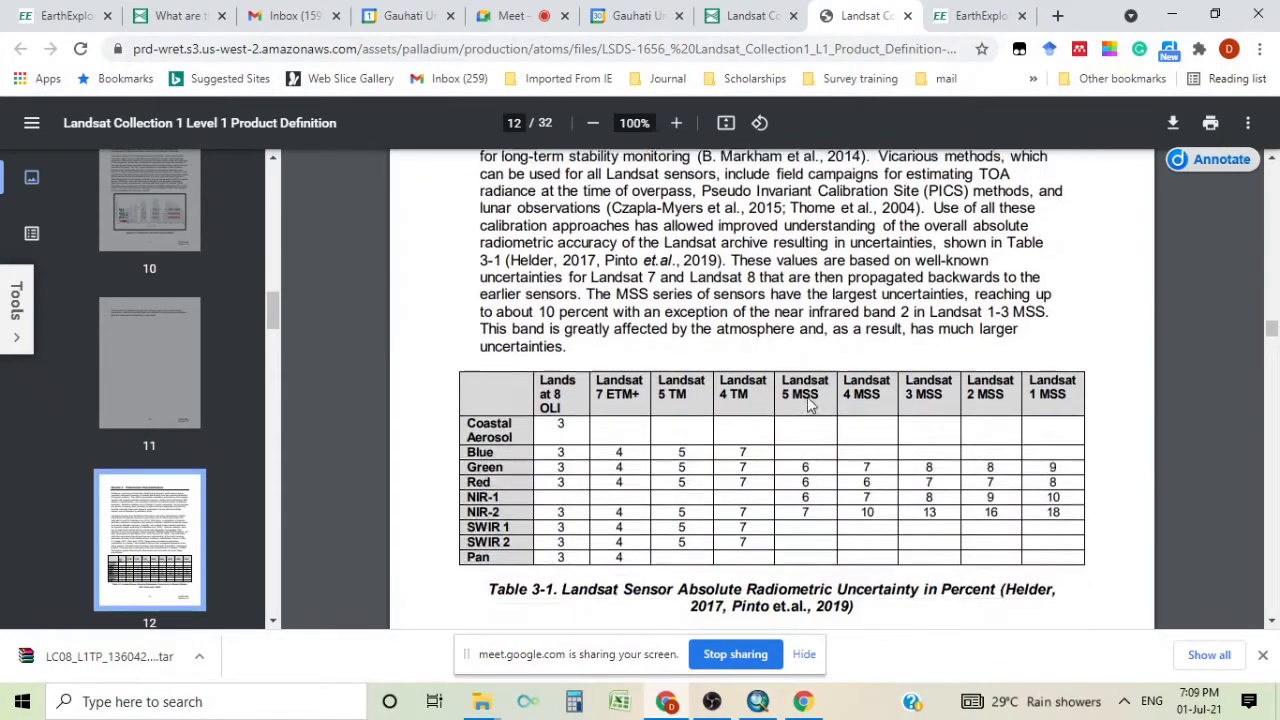
Switch to the Google Meet call to check on the participants and return to the EarthExplorer data sets
click(512, 16)
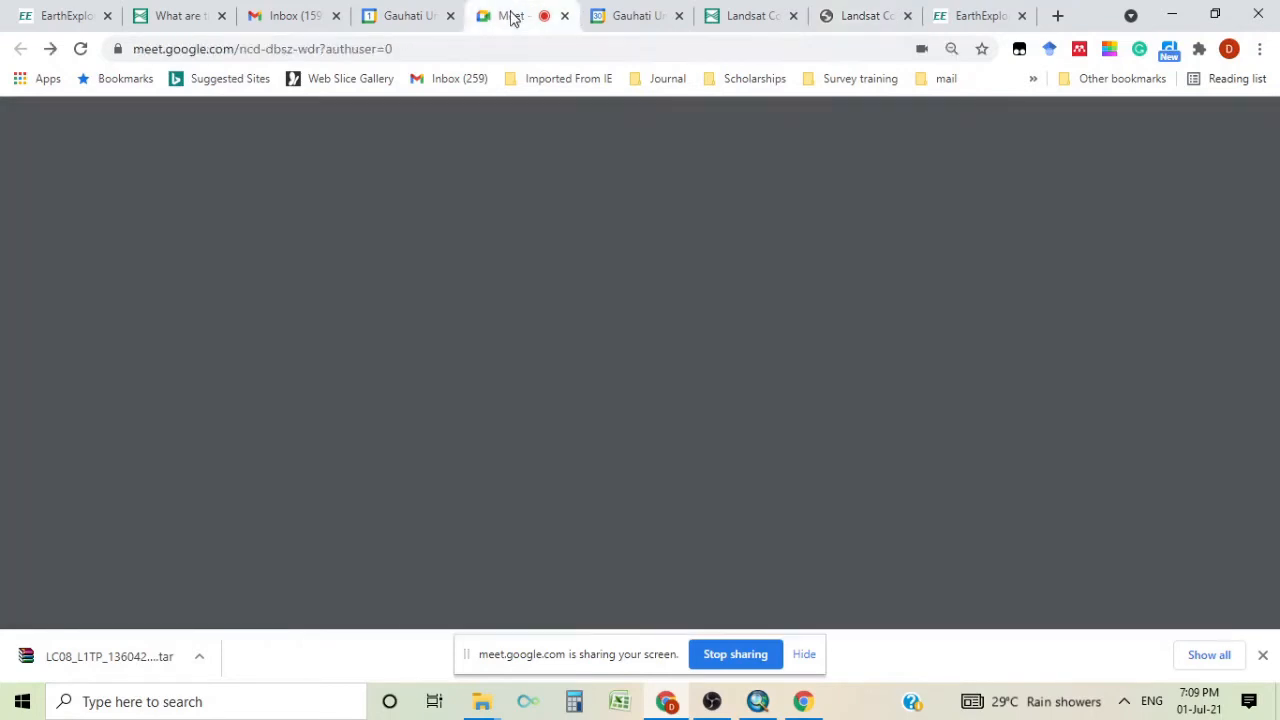
click(800, 198)
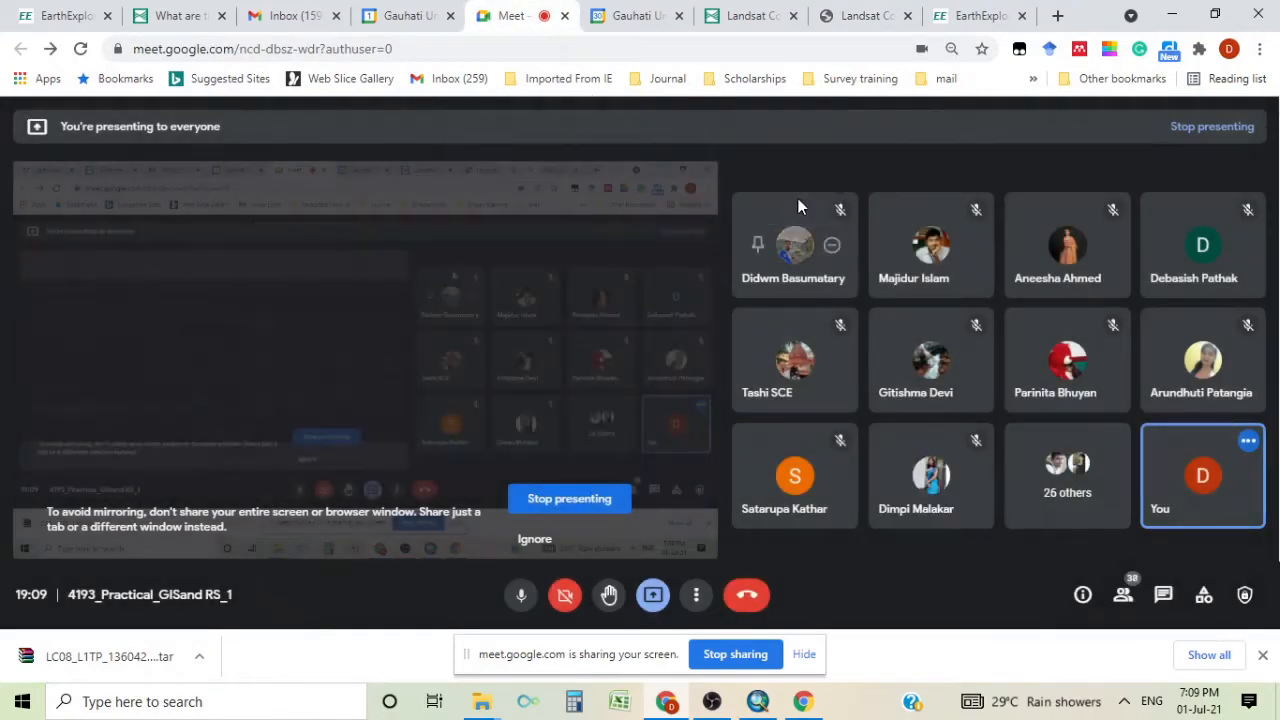
click(980, 16)
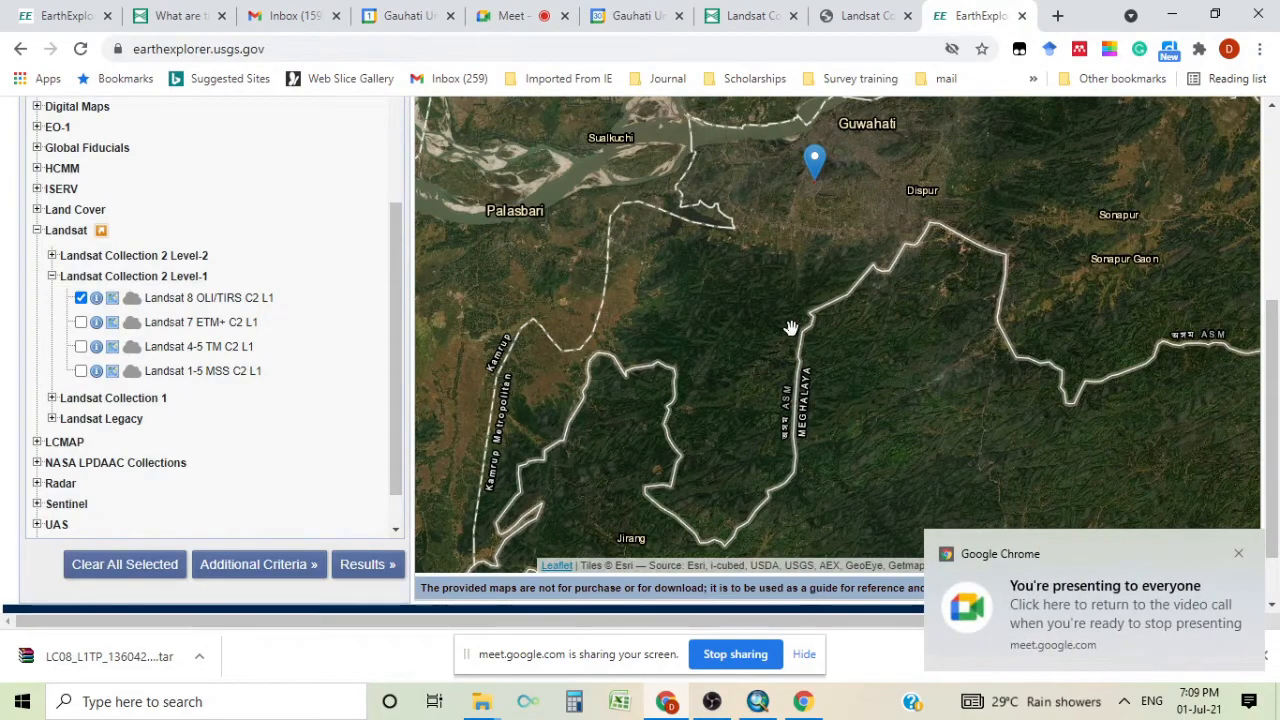
Run the search for Landsat 8 OLI/TIRS C2 L1 and review the scenes in the results list
scroll(763, 330, up, 2)
scroll(763, 330, down, 3)
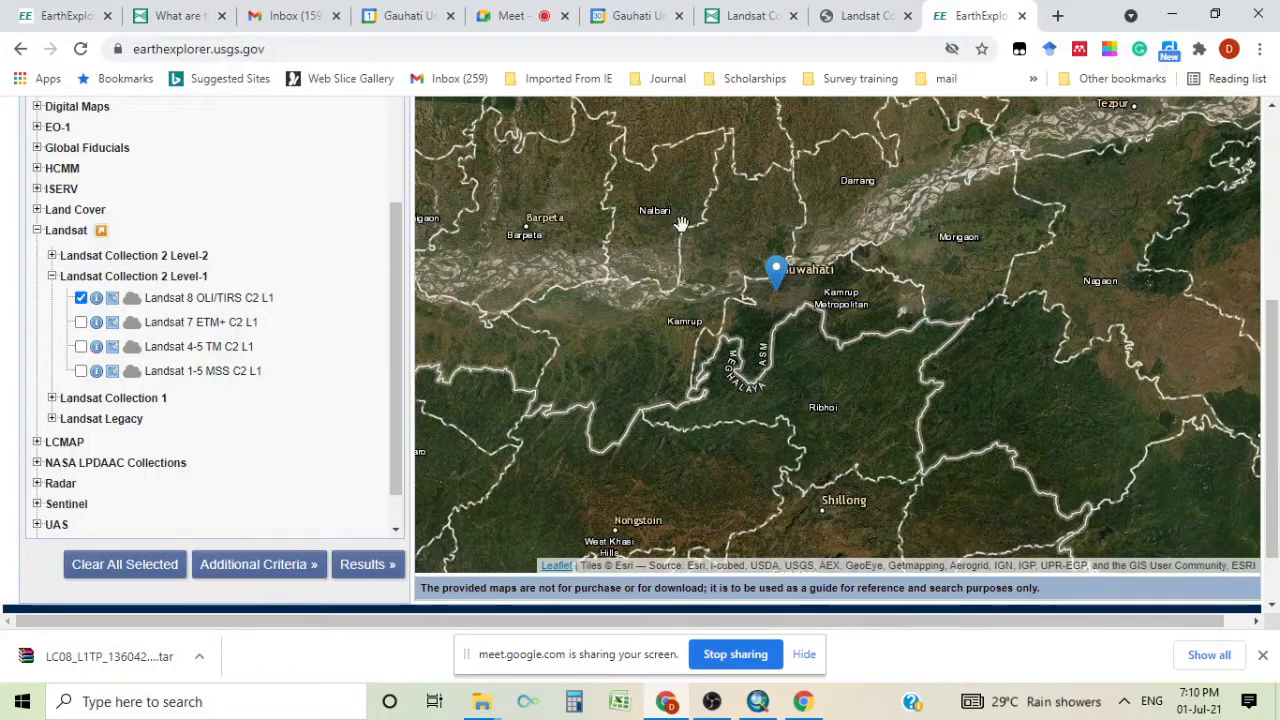
click(366, 568)
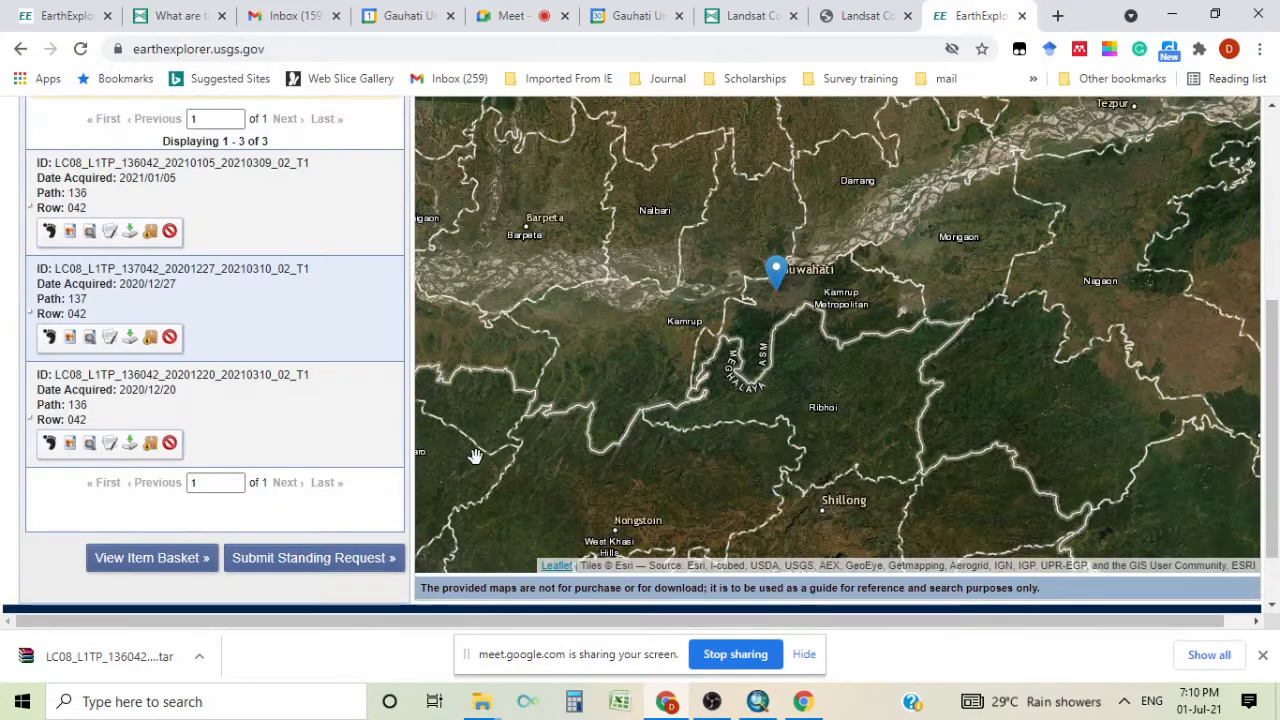
scroll(350, 446, up, 3)
scroll(342, 446, down, 2)
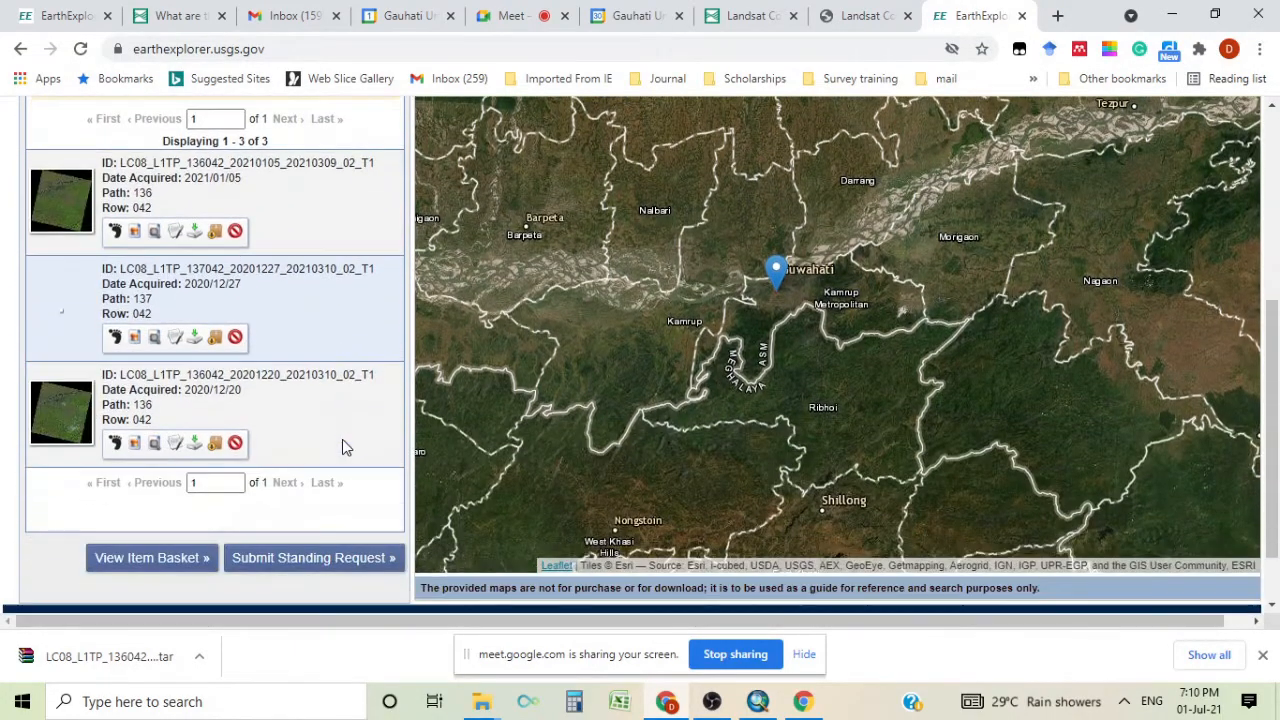
scroll(340, 446, up, 1)
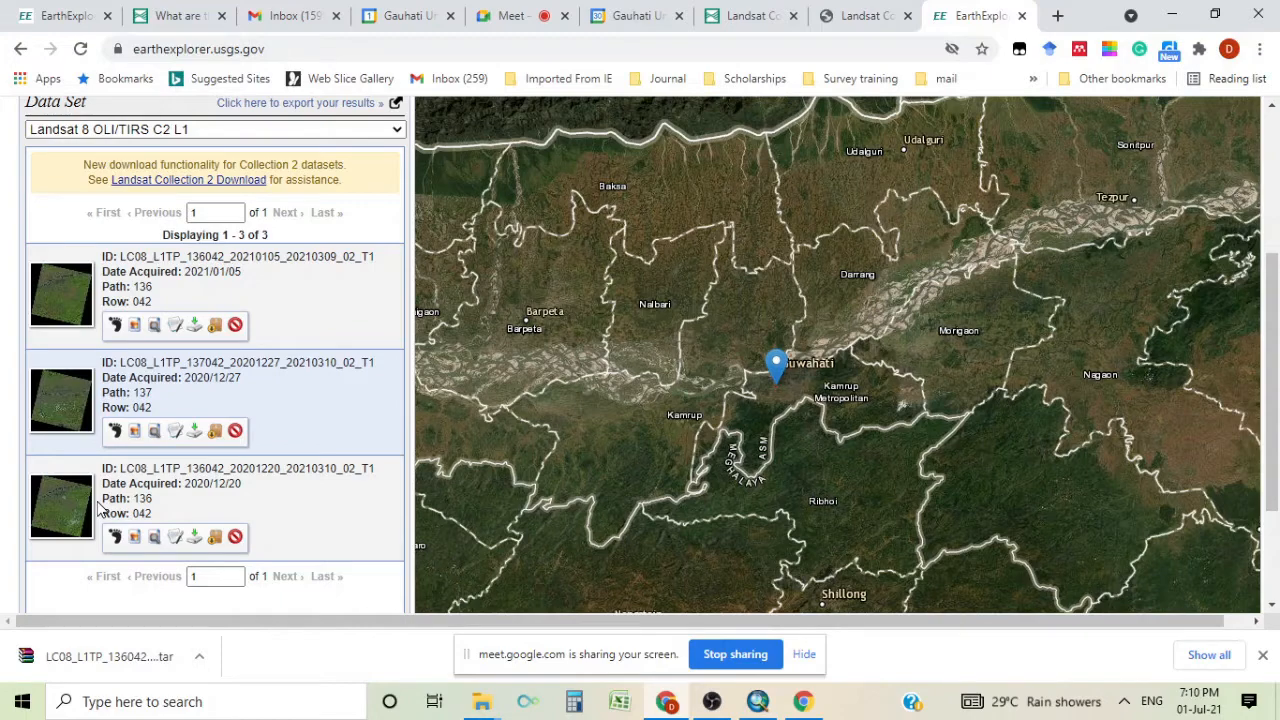
Preview the full display of the path 136, row 042 scene acquired 2021/01/05, and close it
click(67, 309)
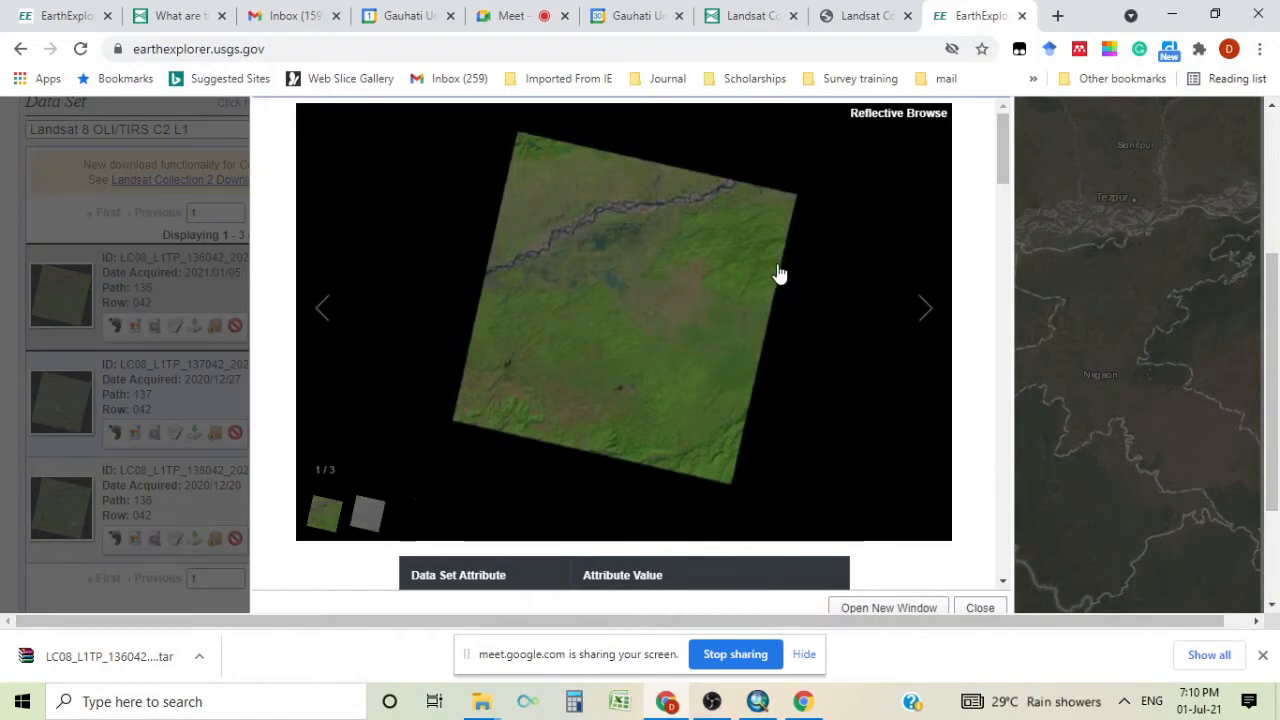
mouse_move(1278, 295)
mouse_down()
mouse_move(1278, 246)
mouse_move(1278, 295)
mouse_up()
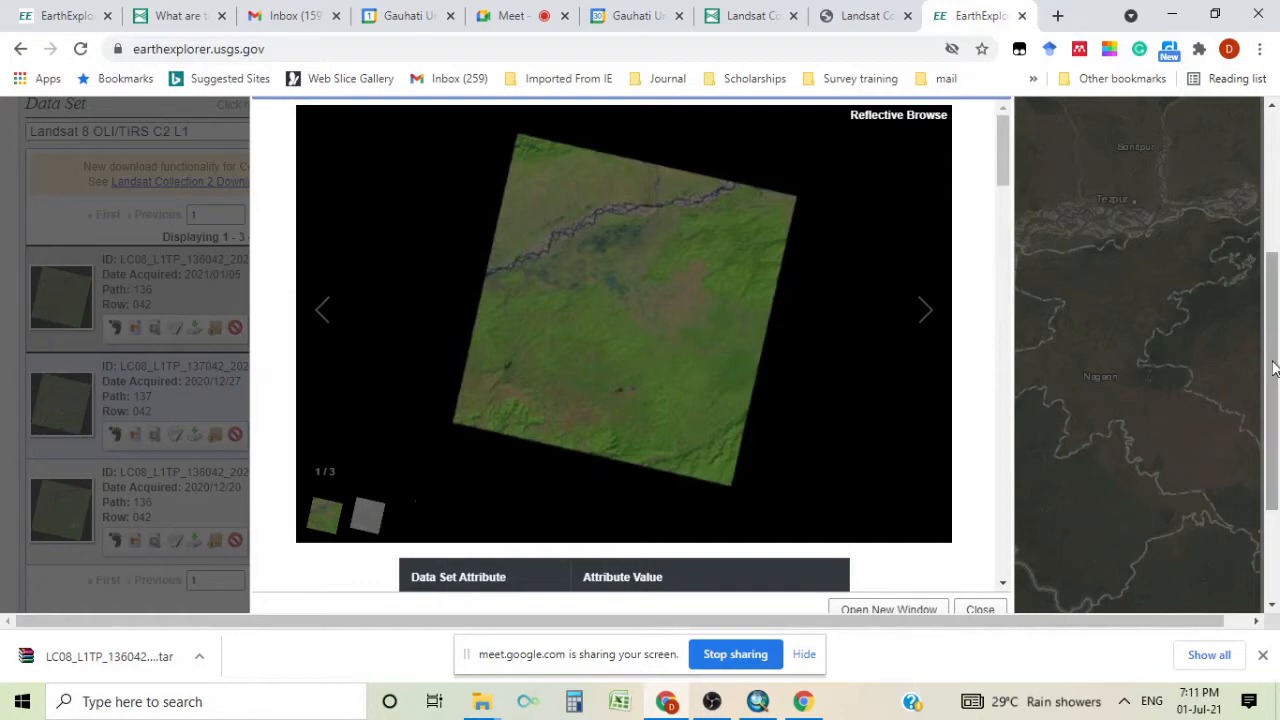
drag(1272, 362, 1272, 312)
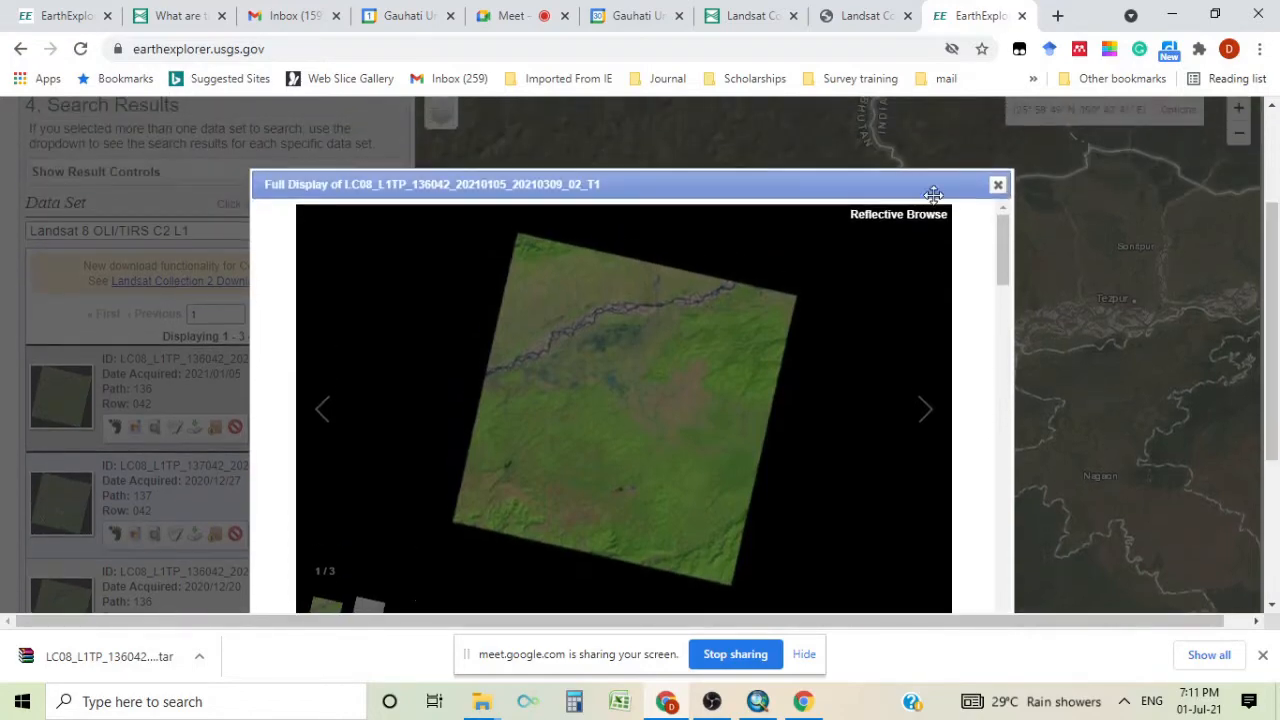
click(997, 185)
Overlay the browse image of the 2021/01/05 scene on the map and examine its coverage around Guwahati
scroll(760, 278, down, 1)
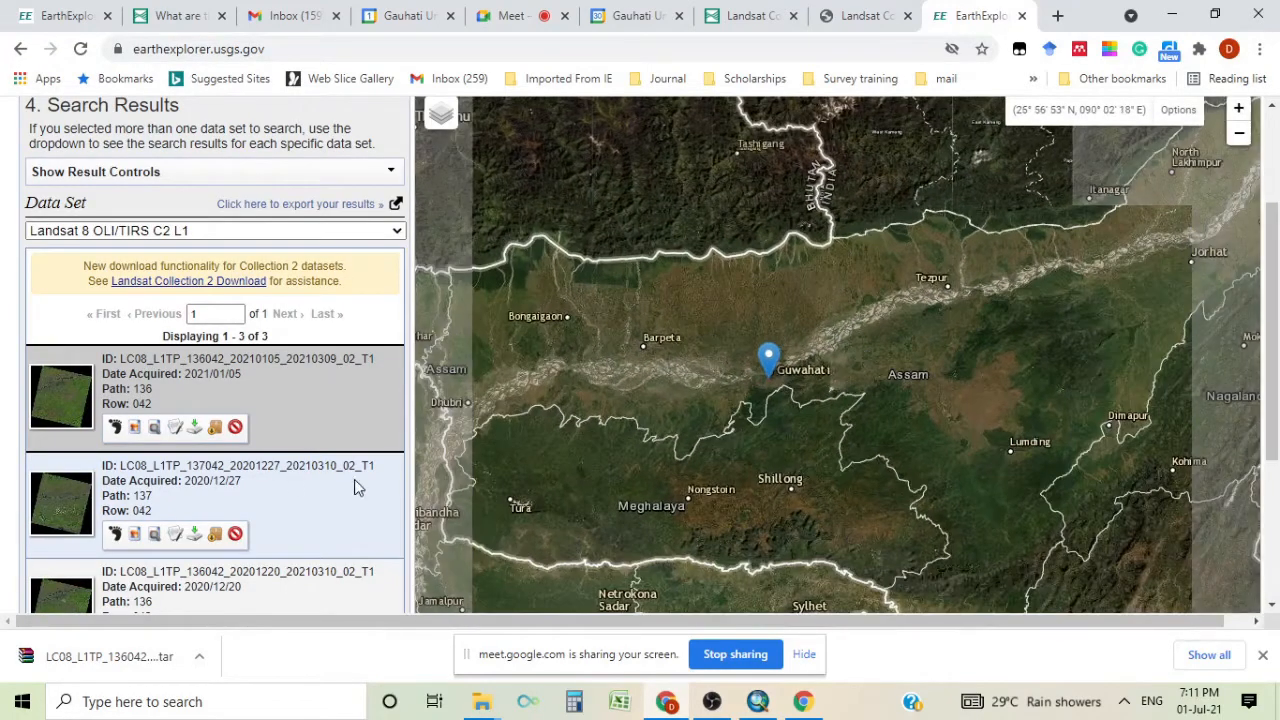
drag(1272, 276, 1276, 345)
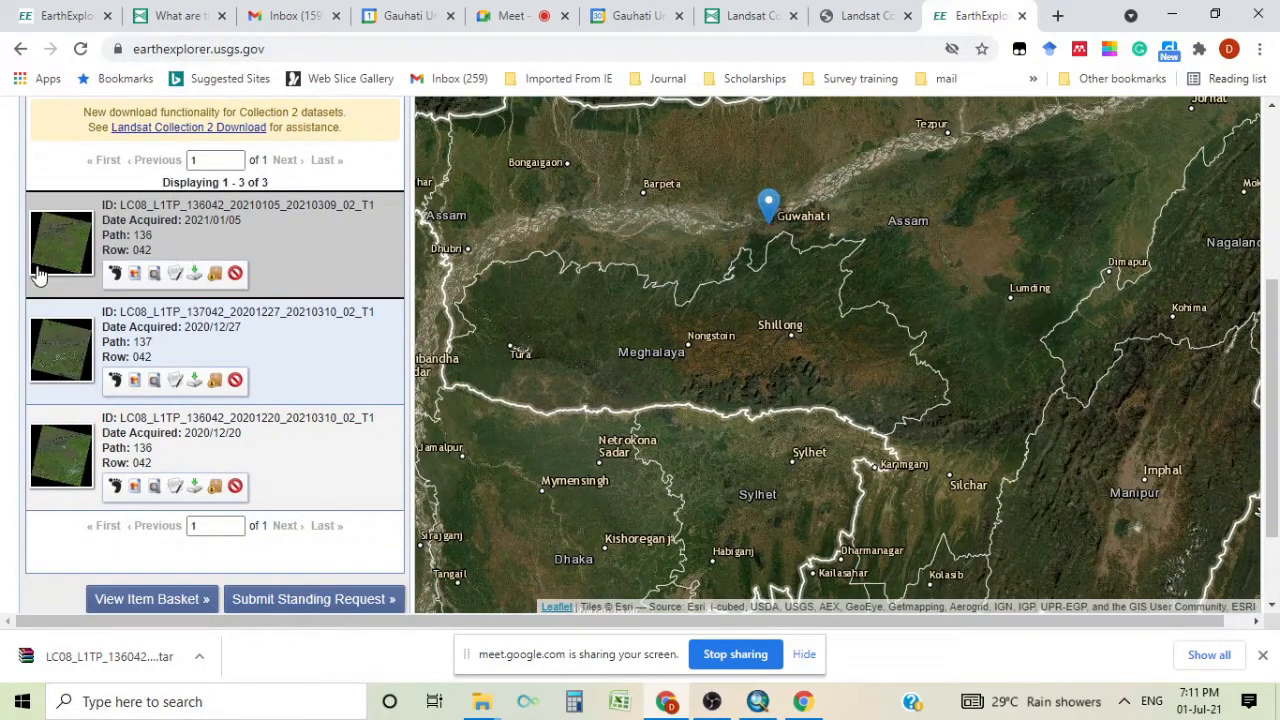
click(134, 275)
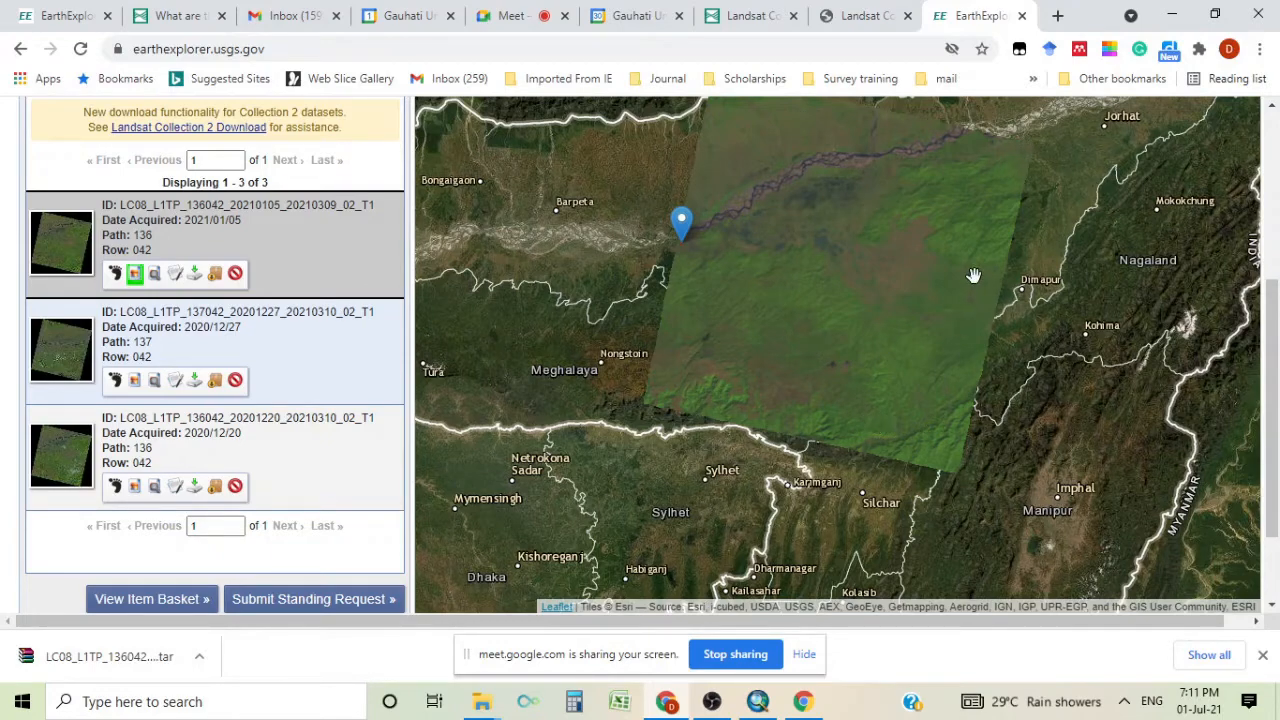
drag(907, 222, 889, 274)
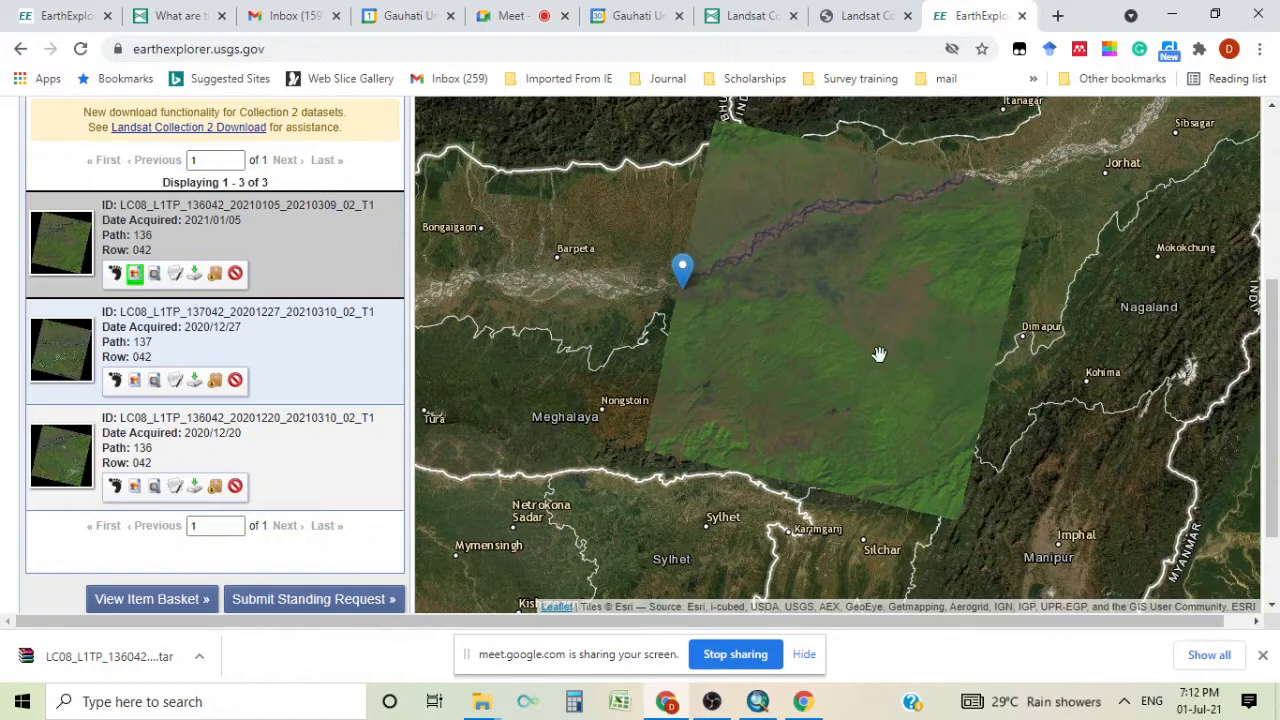
Open the Landsat Collection 2 Level-1 Product Bundle download options for the 2021/01/05 scene and highlight its product ID
click(195, 275)
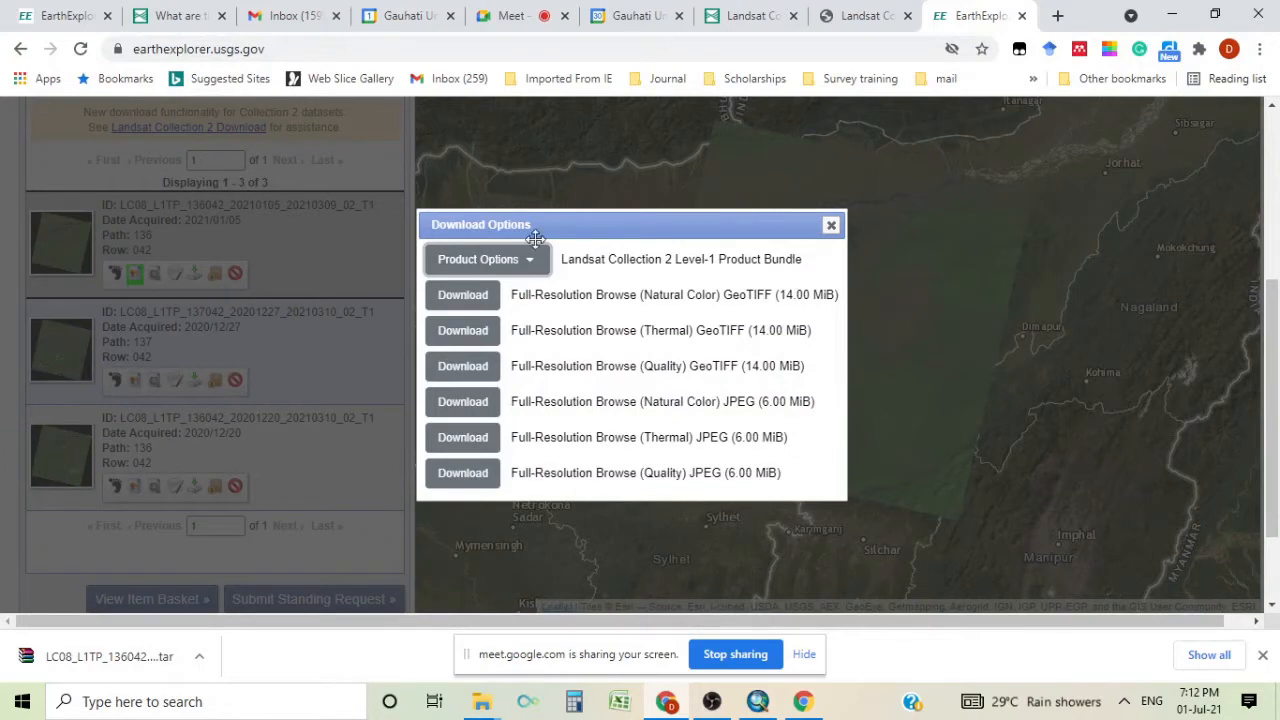
click(510, 259)
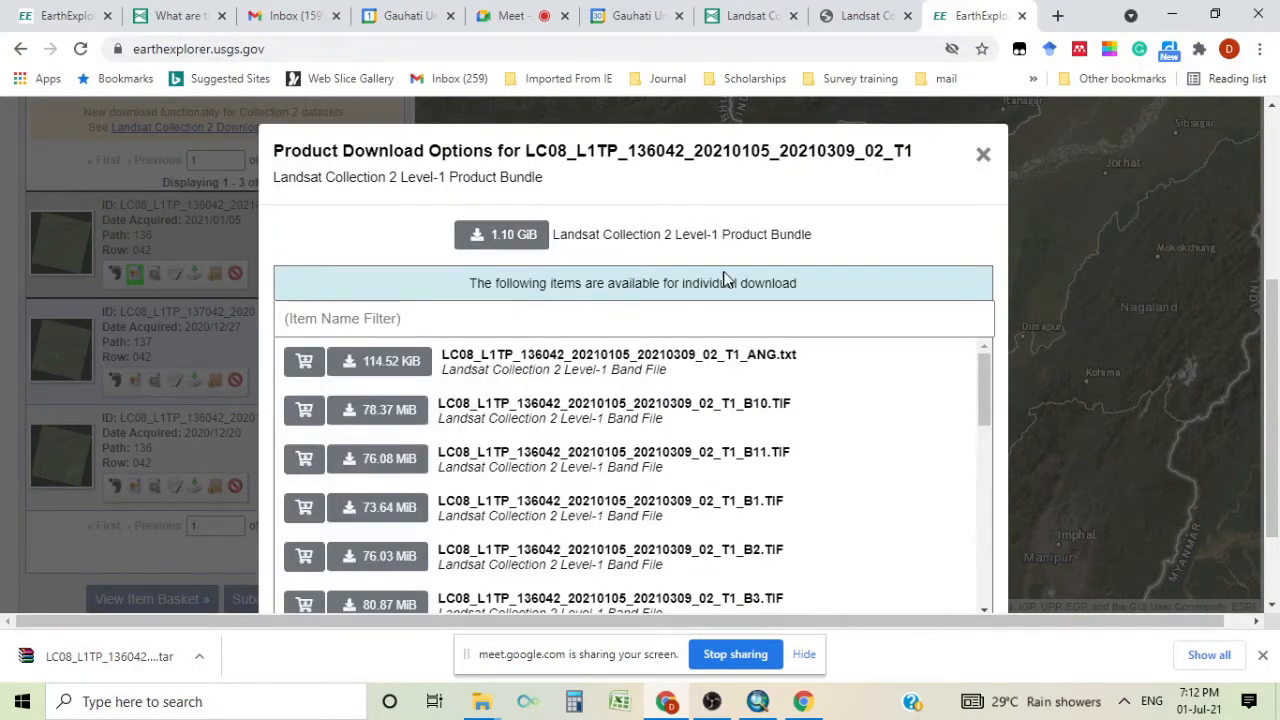
scroll(500, 280, down, 1)
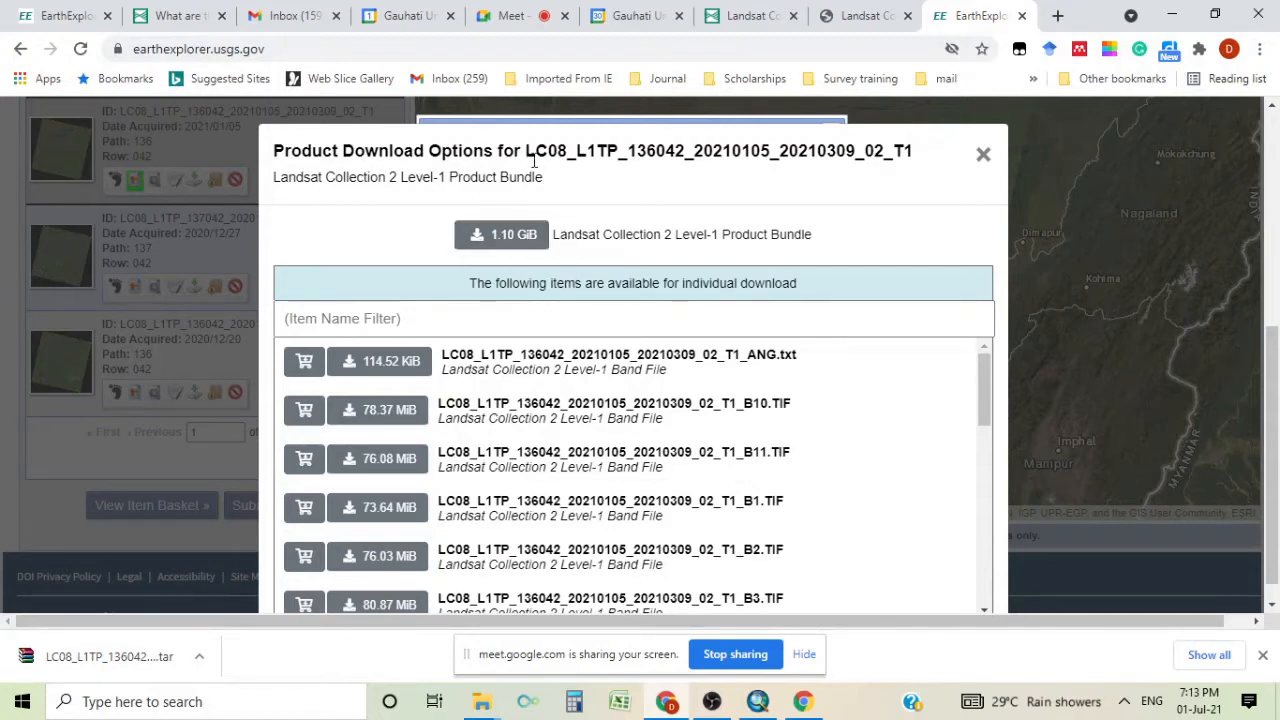
drag(527, 147, 914, 128)
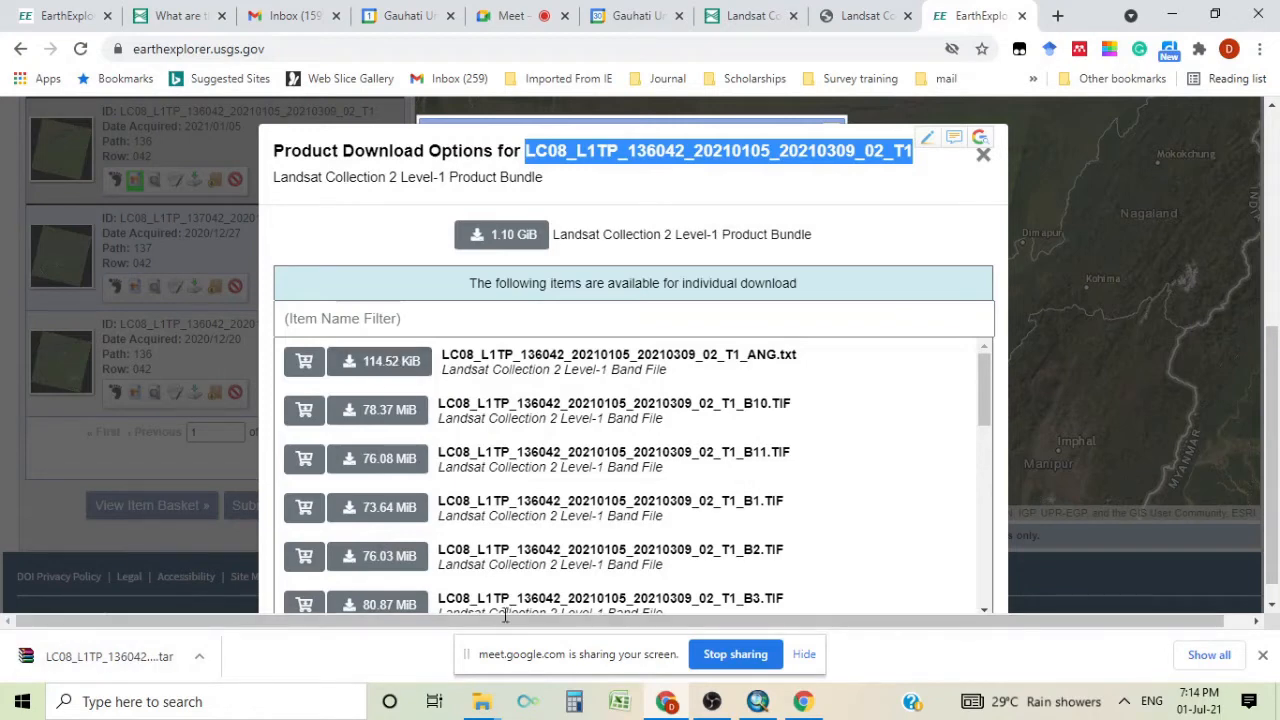
Switch to File Explorer and open the Downloaded Image folder inside Training_ArcGIS on the Windows (C:) drive
click(488, 707)
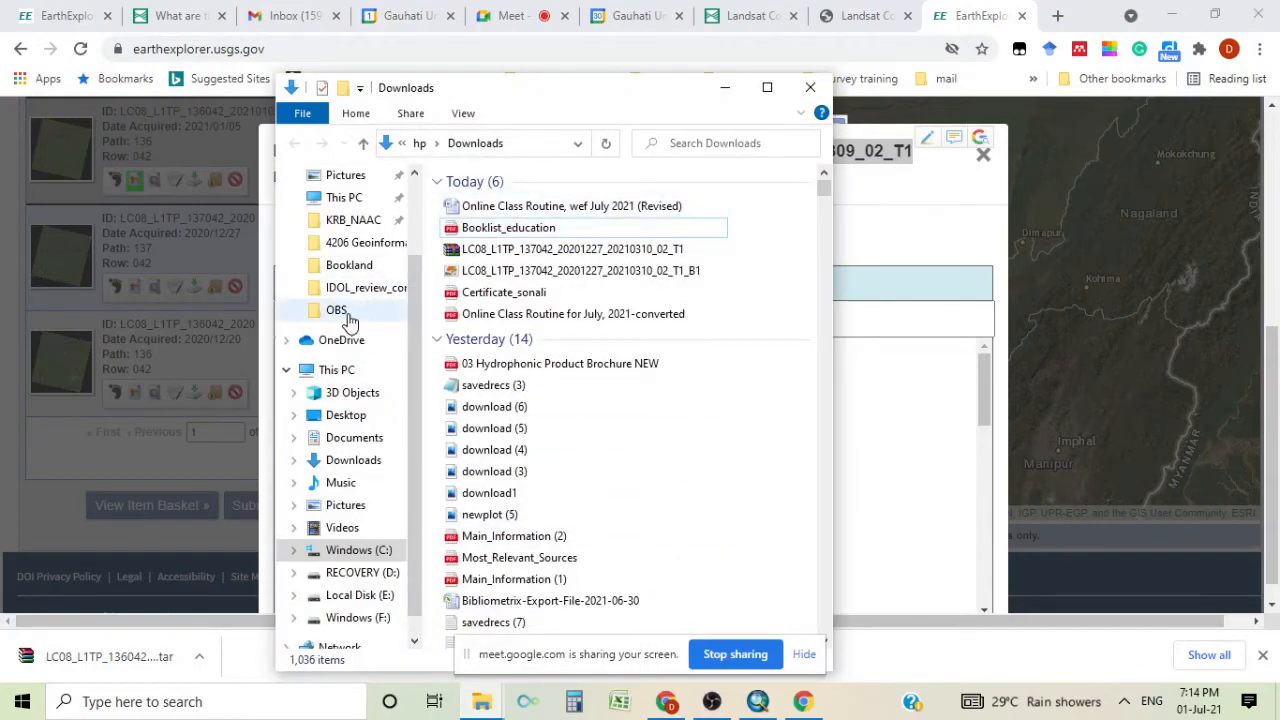
click(343, 198)
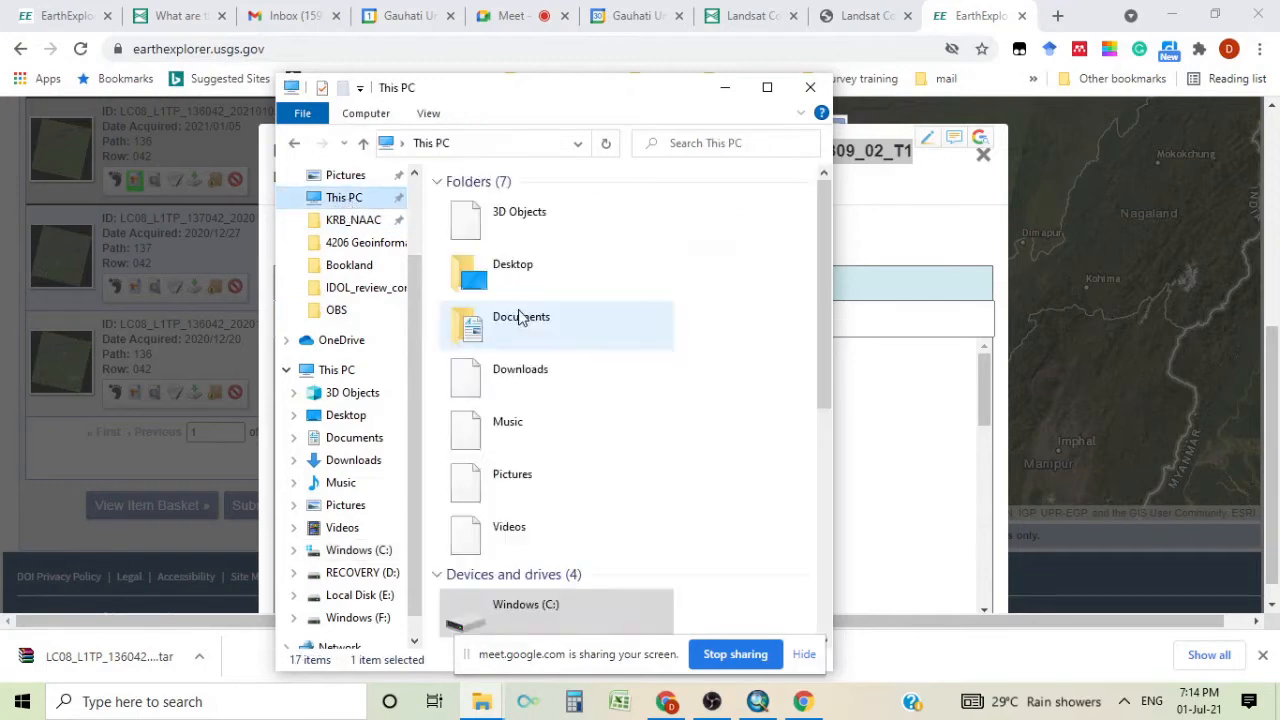
scroll(588, 337, down, 5)
scroll(575, 330, up, 3)
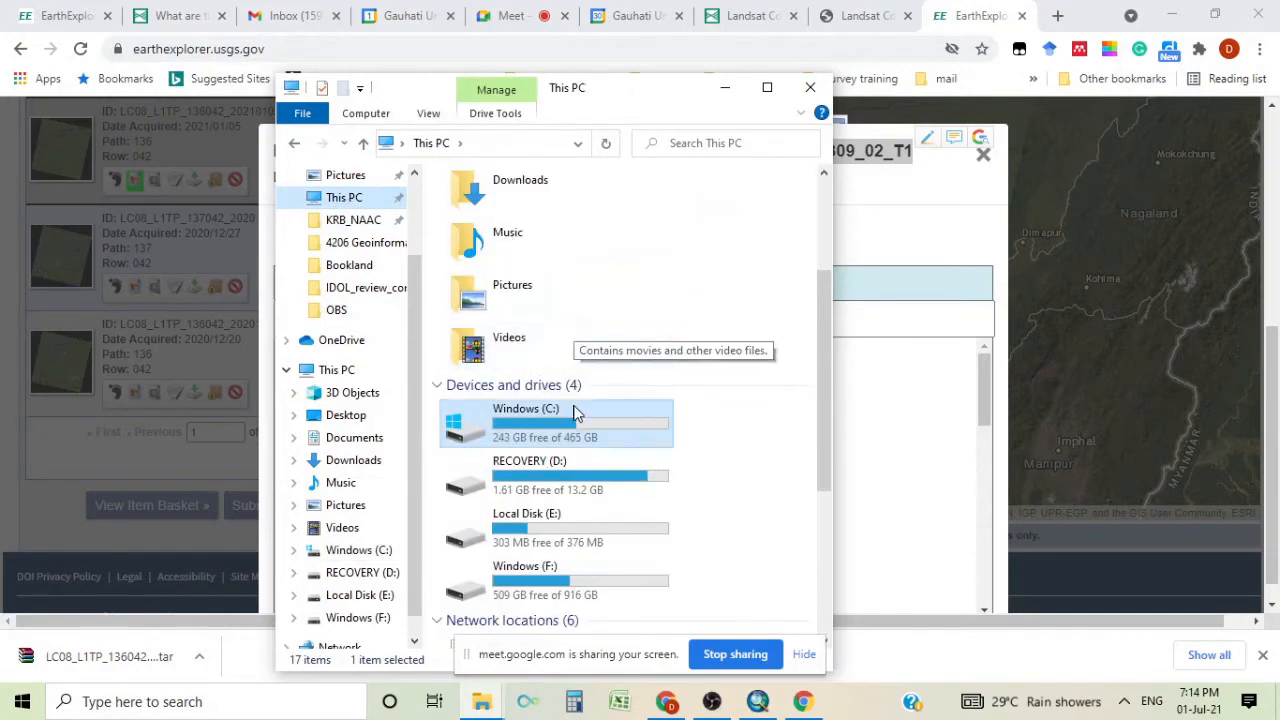
double_click(565, 418)
scroll(600, 411, down, 3)
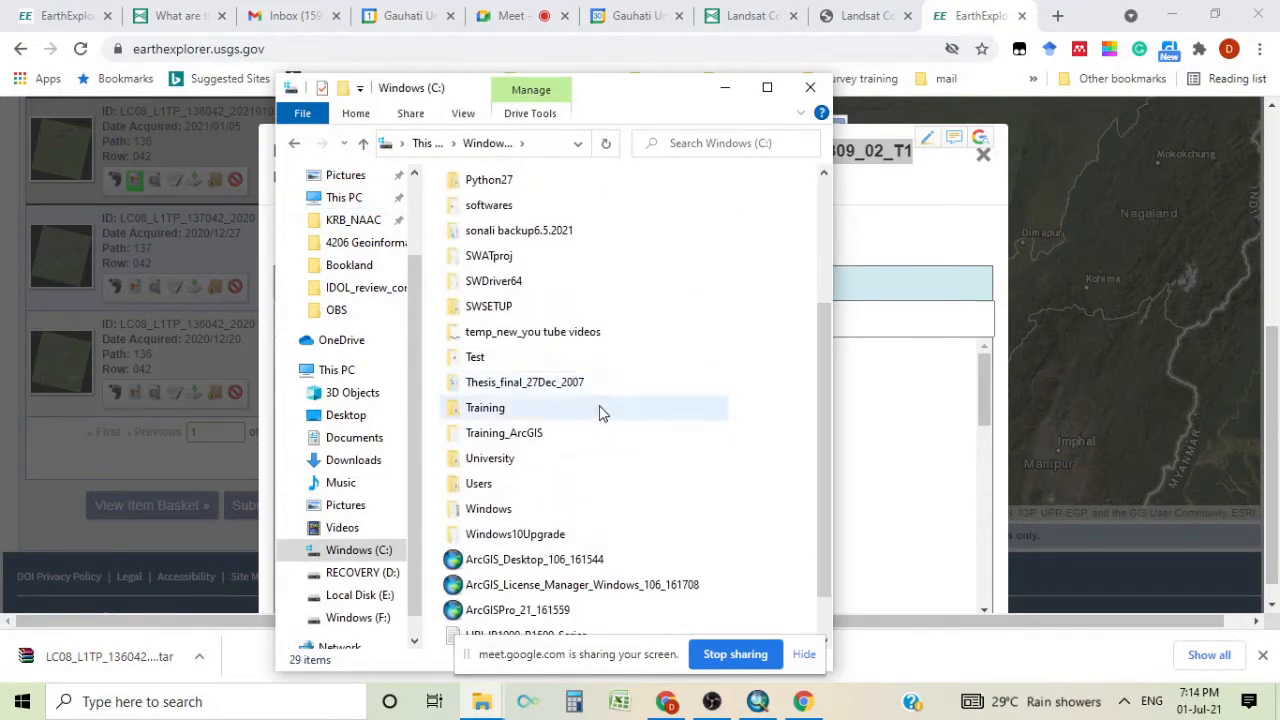
double_click(503, 432)
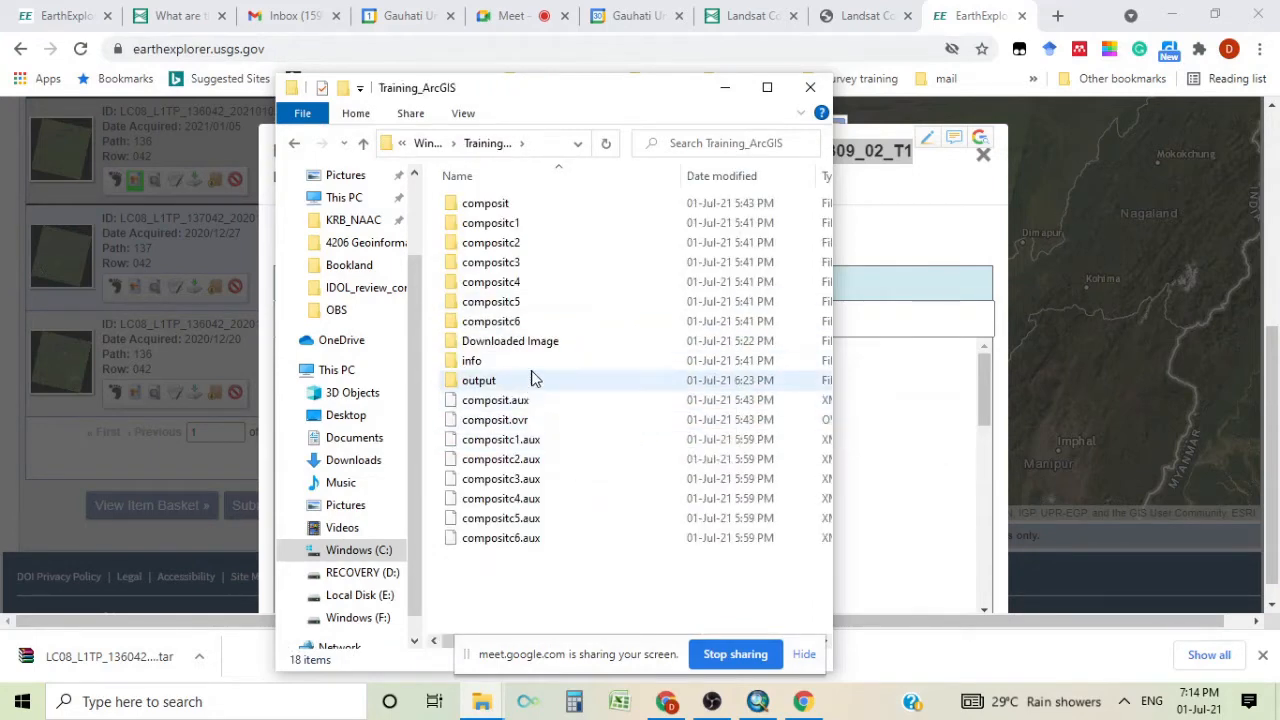
double_click(540, 341)
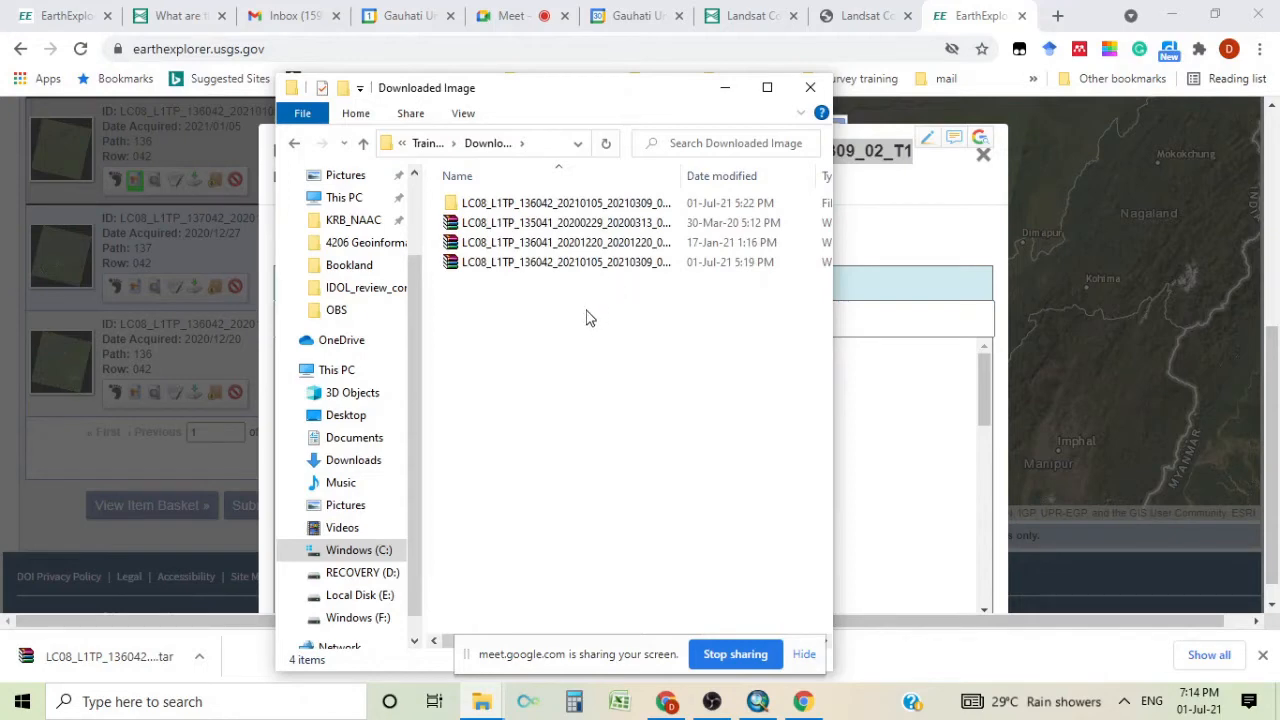
View the extraction options for the LC08_L1TP_136042_20210105_20210309_02_T1 archive and dismiss them without extracting
click(540, 277)
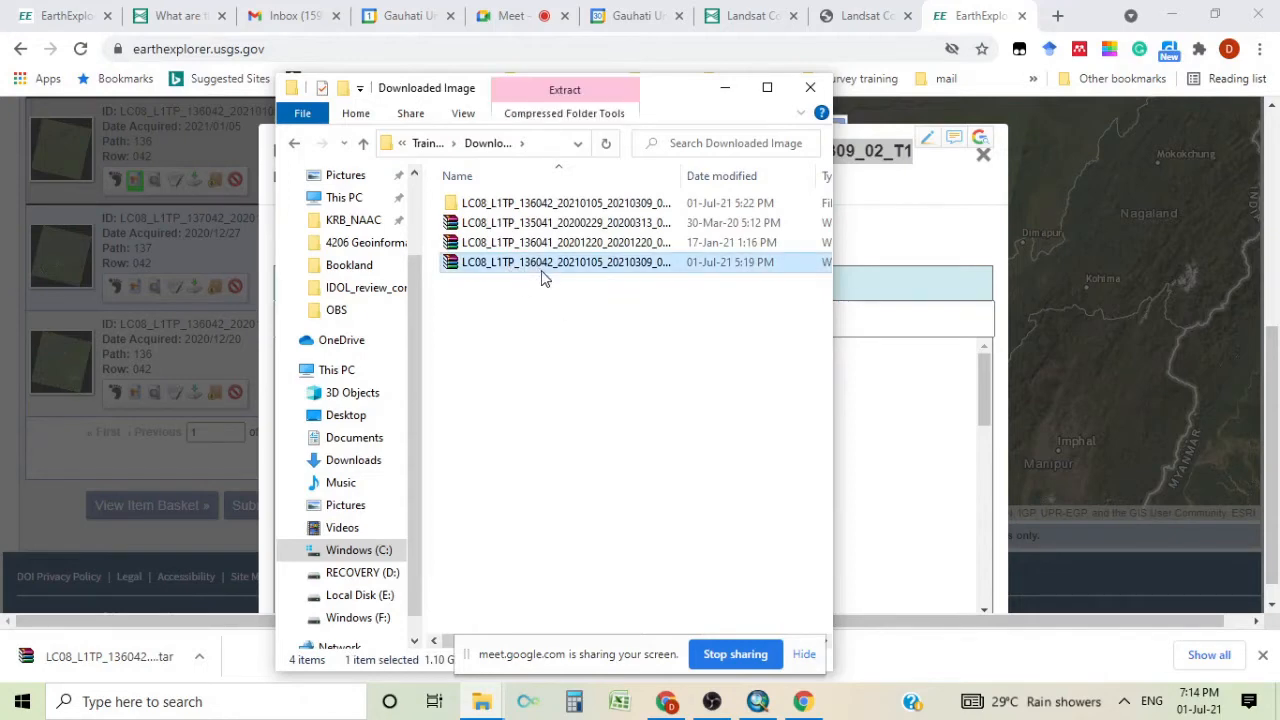
double_click(593, 262)
right_click(594, 262)
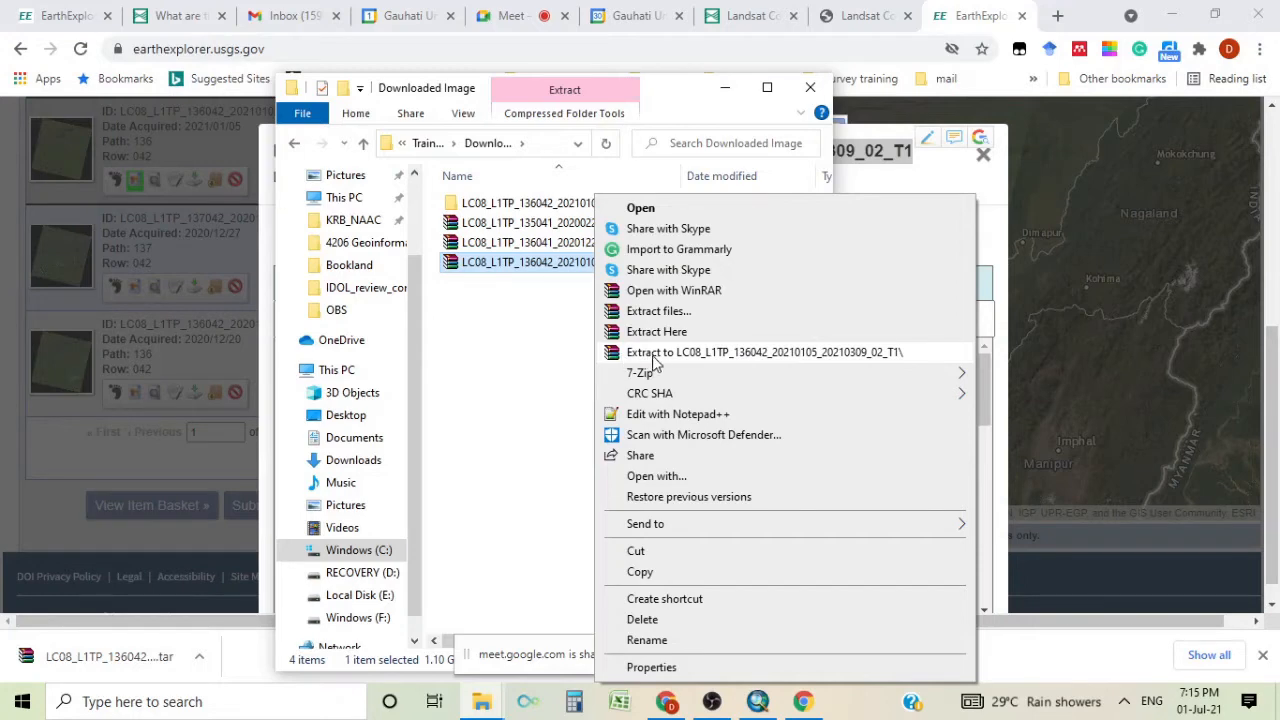
click(540, 354)
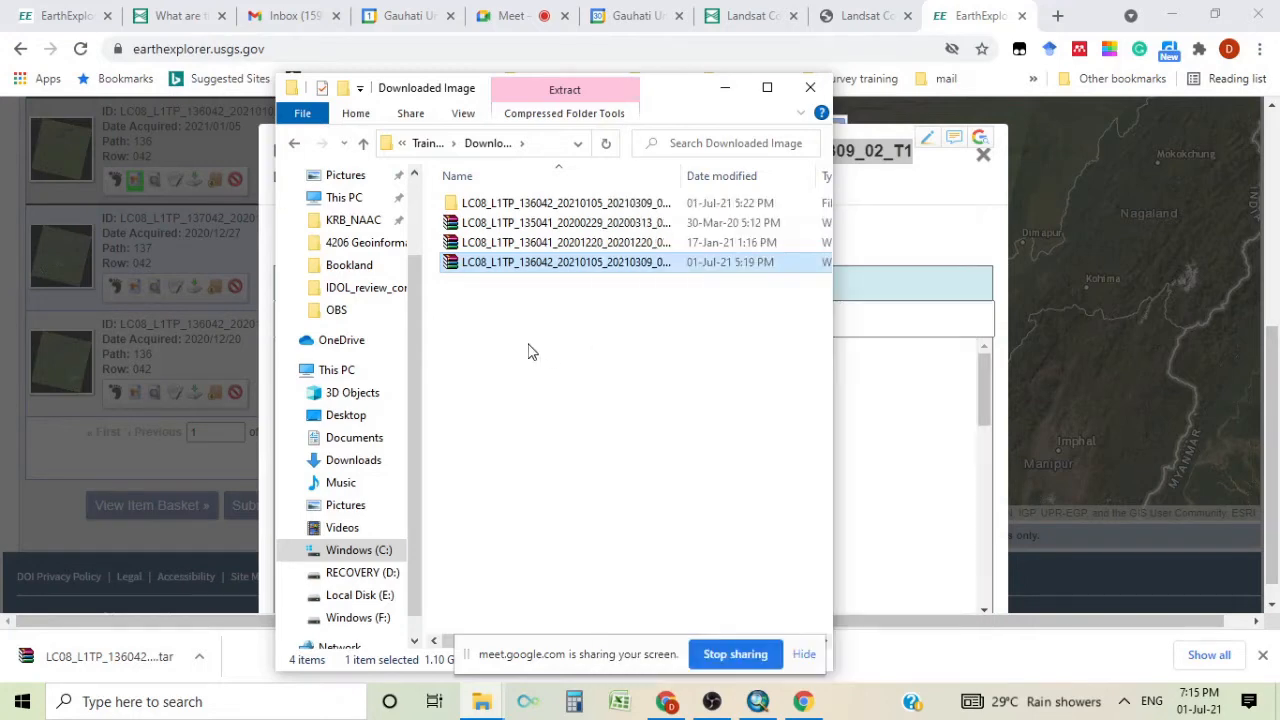
Open the extracted LC08_L1TP_136042_20210105_20210309_02_T1 folder and maximize its window
click(538, 206)
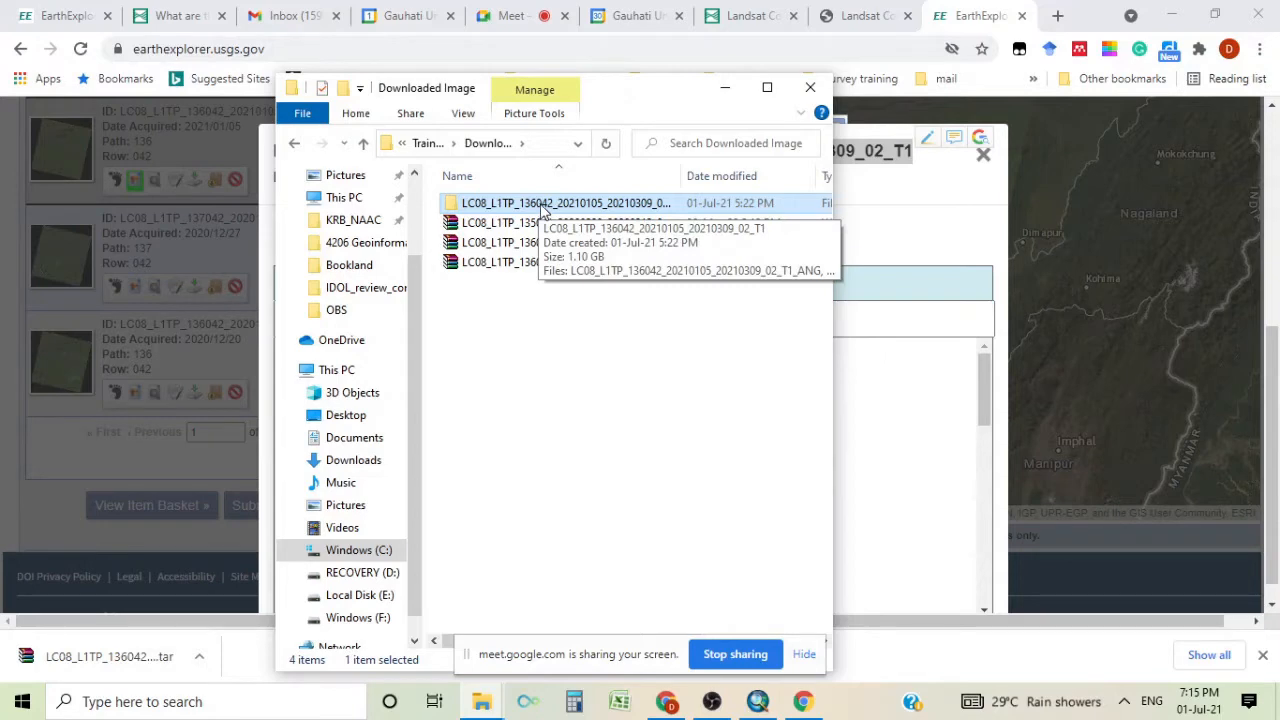
double_click(543, 206)
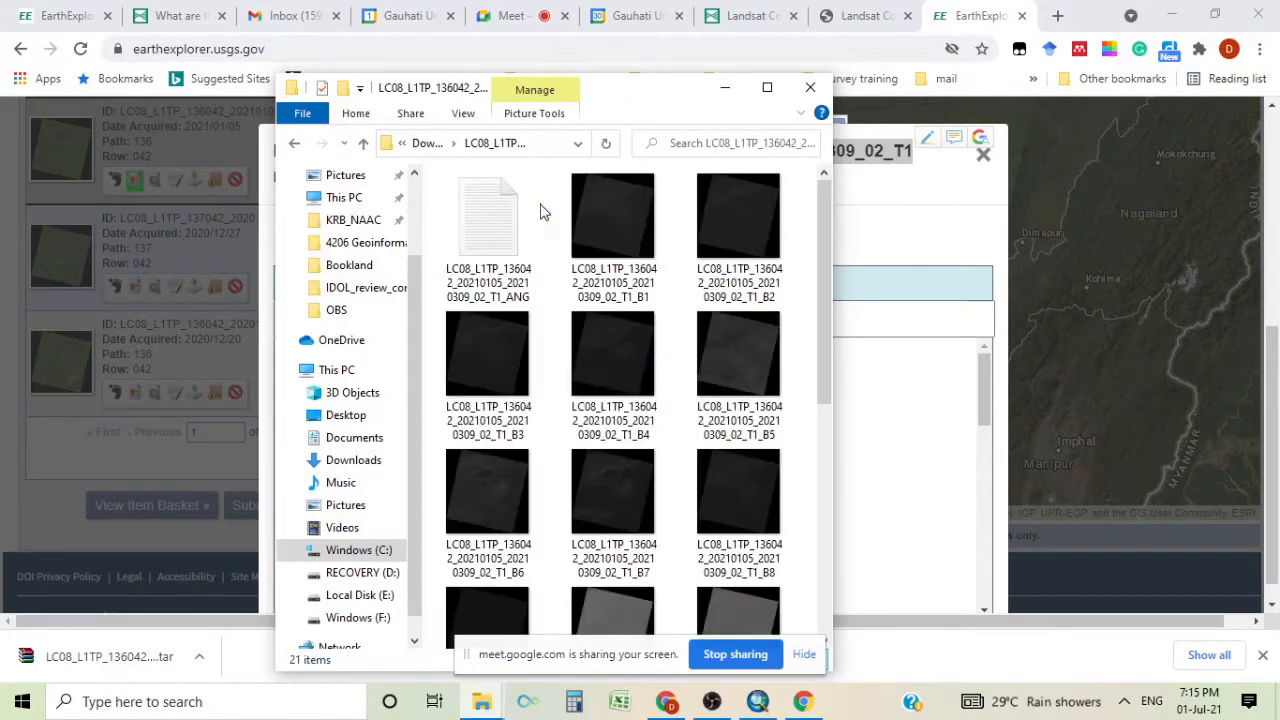
click(768, 90)
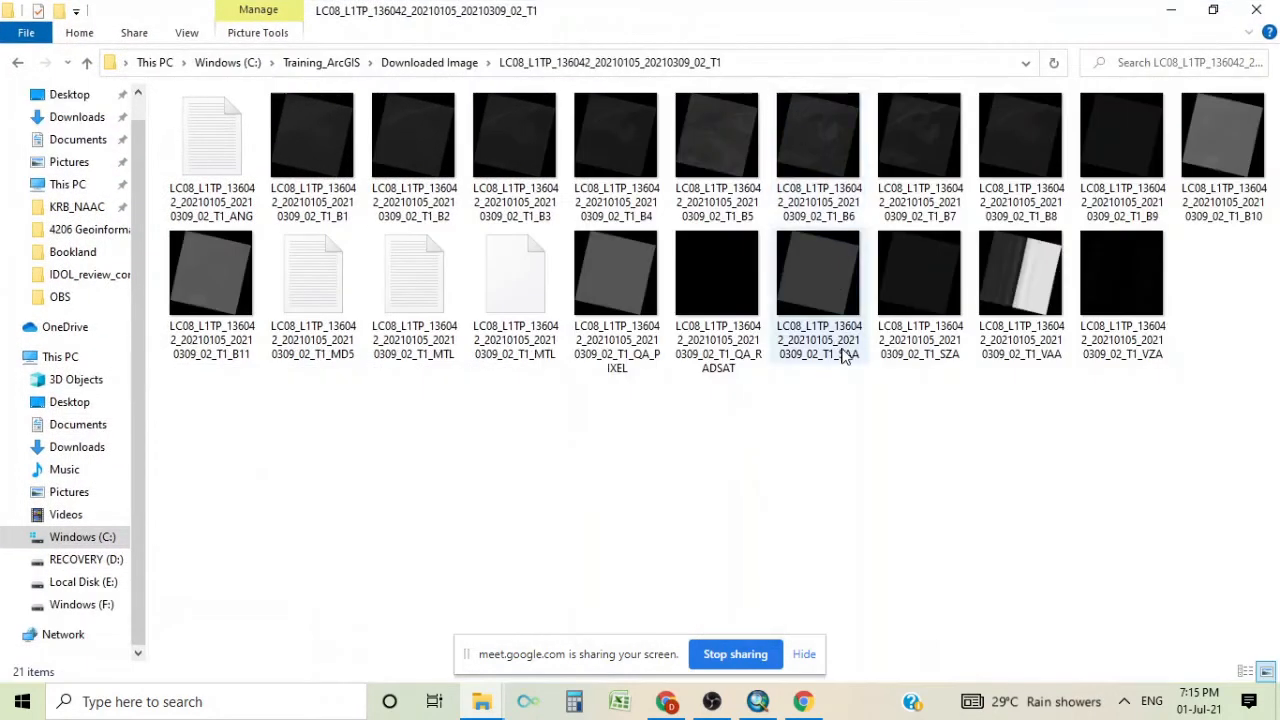
Go through the scene's individual band files one by one, from B1 to B10
click(318, 138)
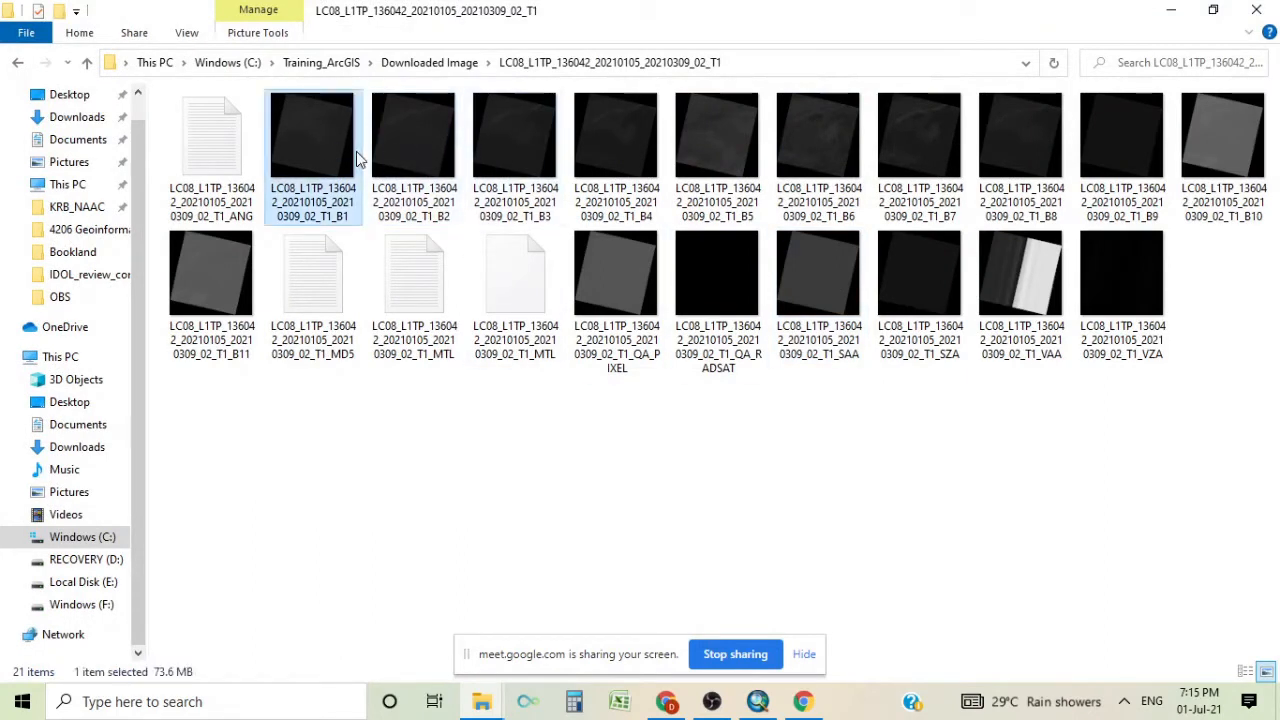
click(418, 158)
click(527, 152)
click(616, 170)
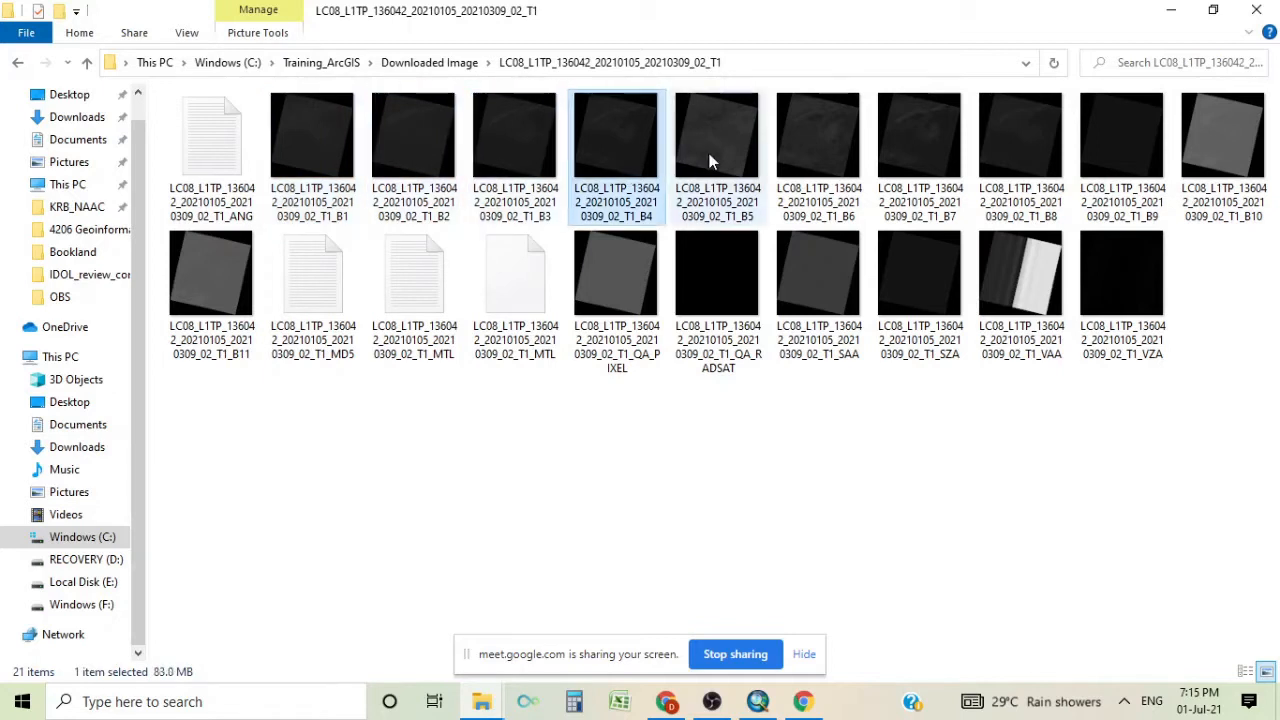
click(712, 160)
click(829, 126)
click(928, 118)
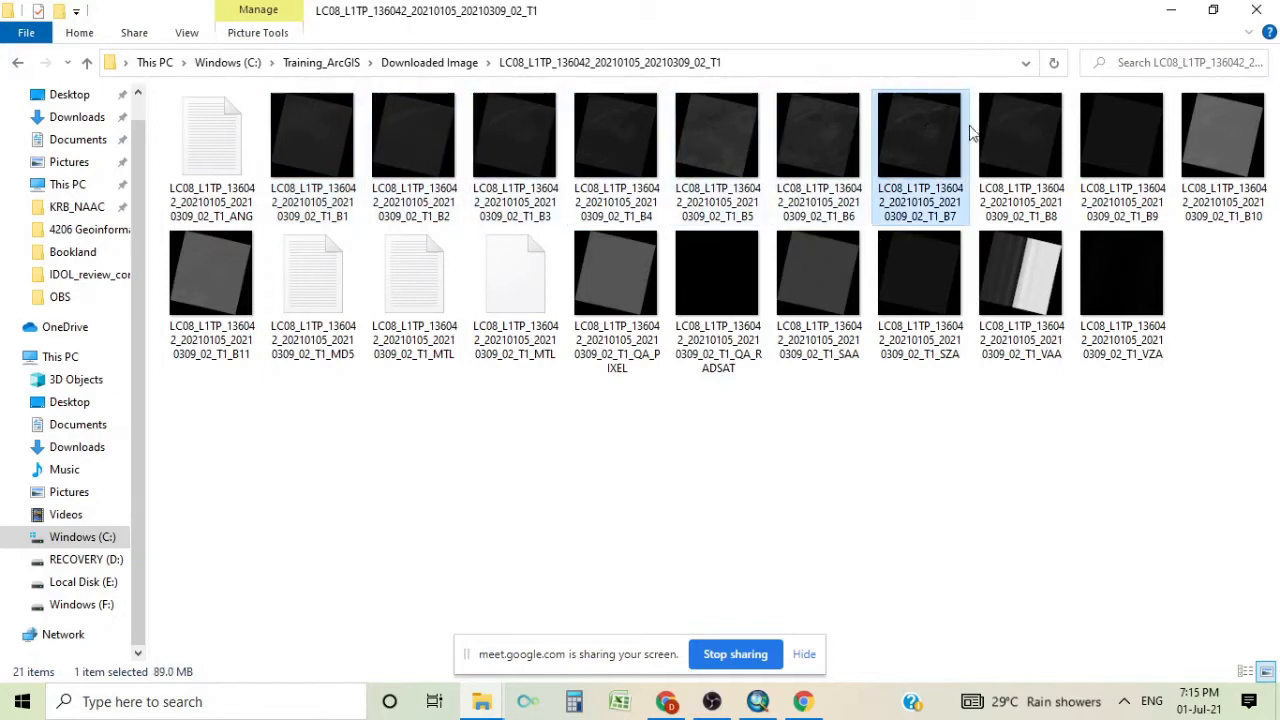
click(1025, 138)
click(1118, 138)
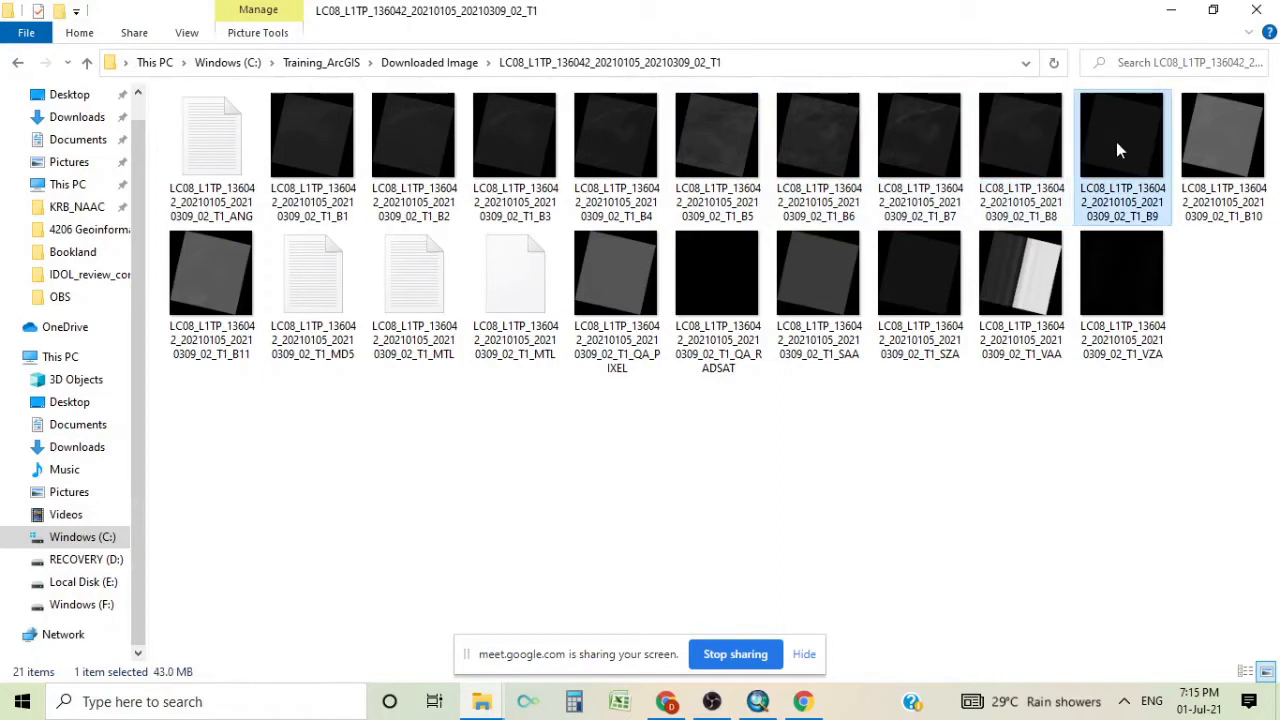
click(1246, 135)
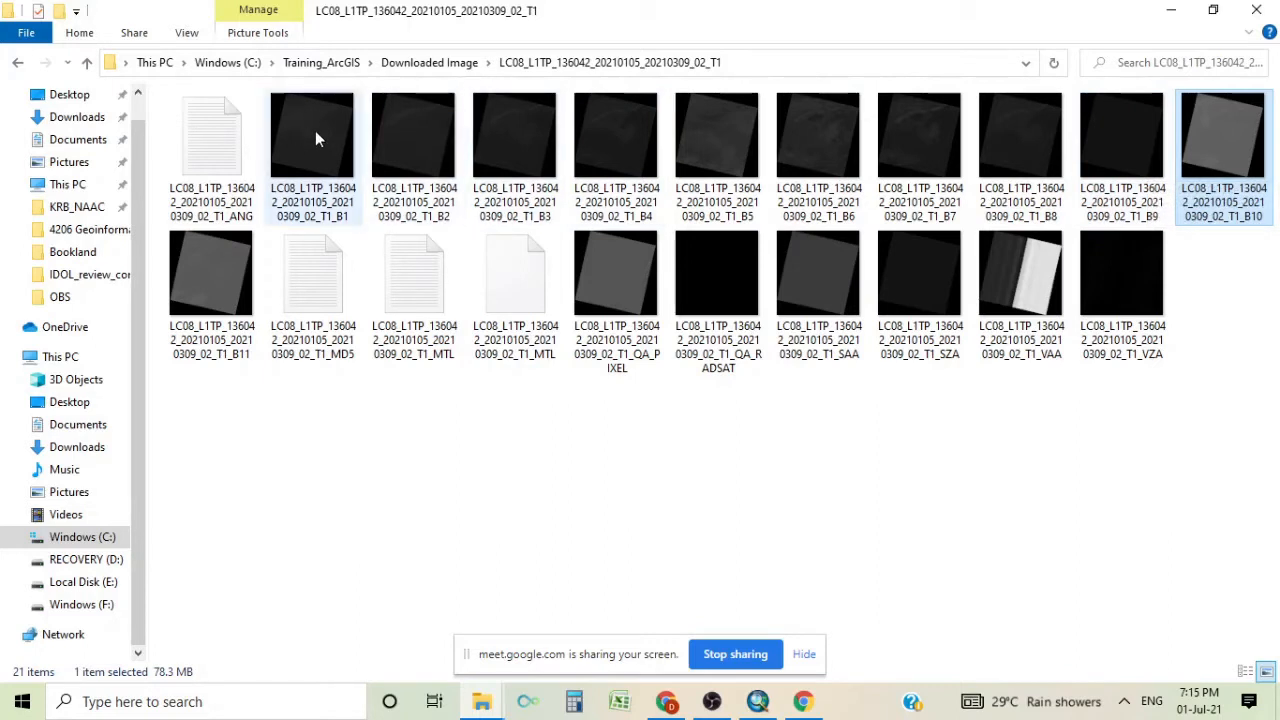
Inspect the file type, dimensions and size of the B8 band and compare it with the other bands such as B1 to B3
mouse_move(333, 140)
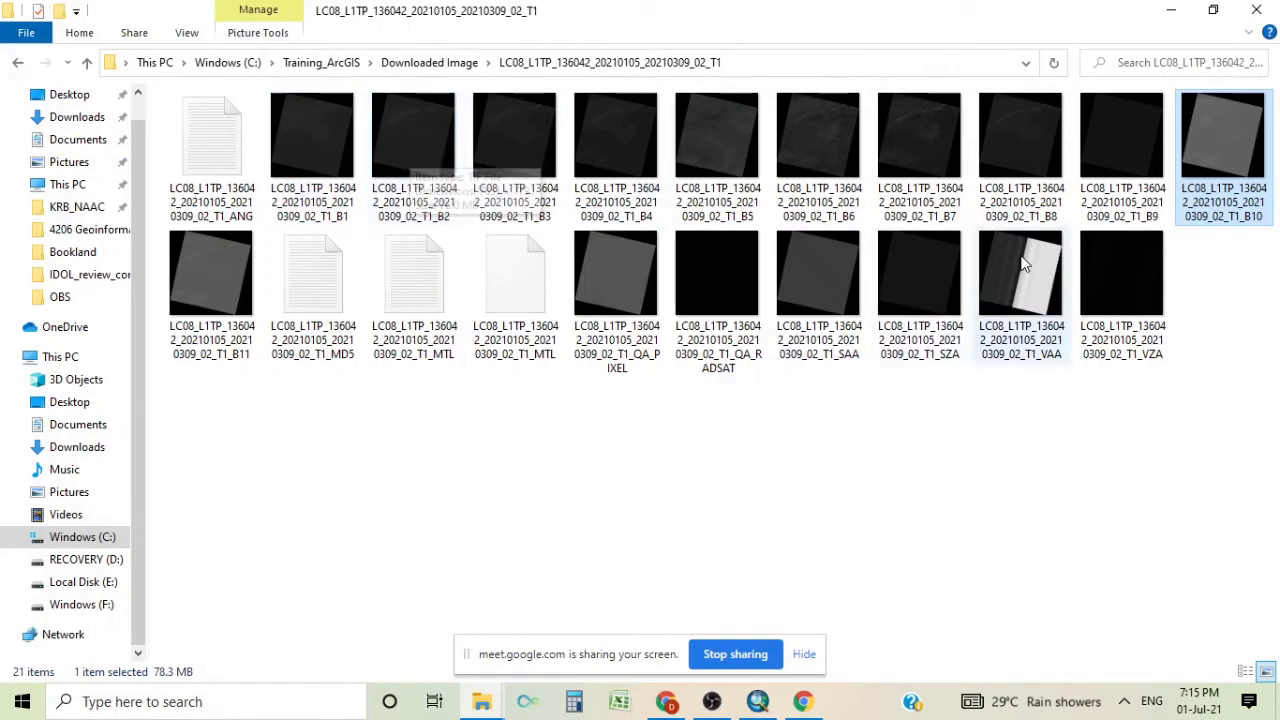
mouse_move(1121, 148)
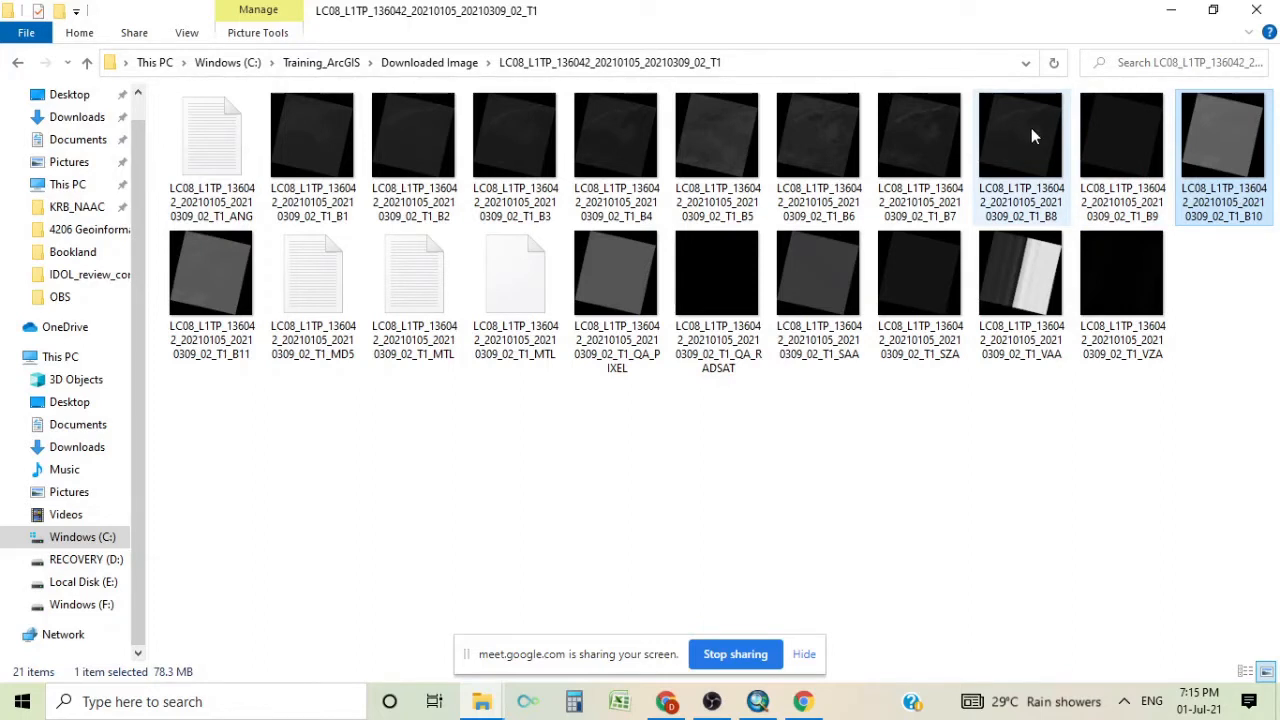
mouse_move(1010, 148)
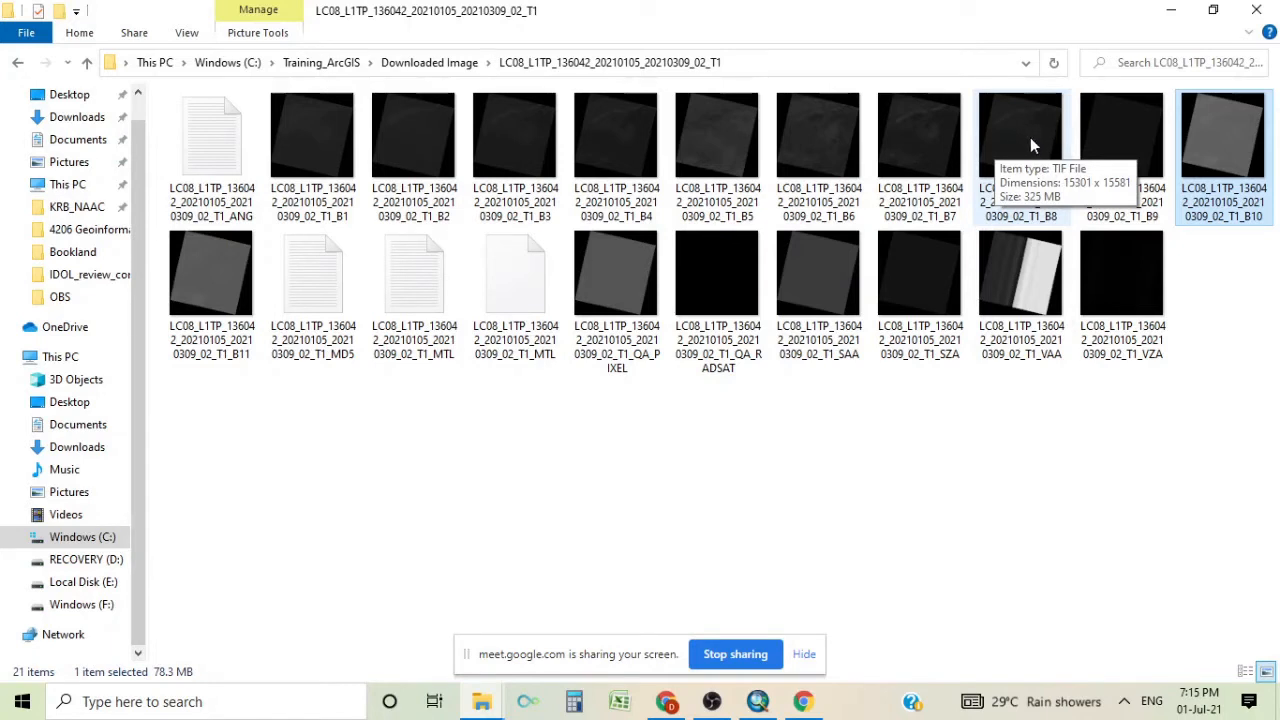
click(312, 137)
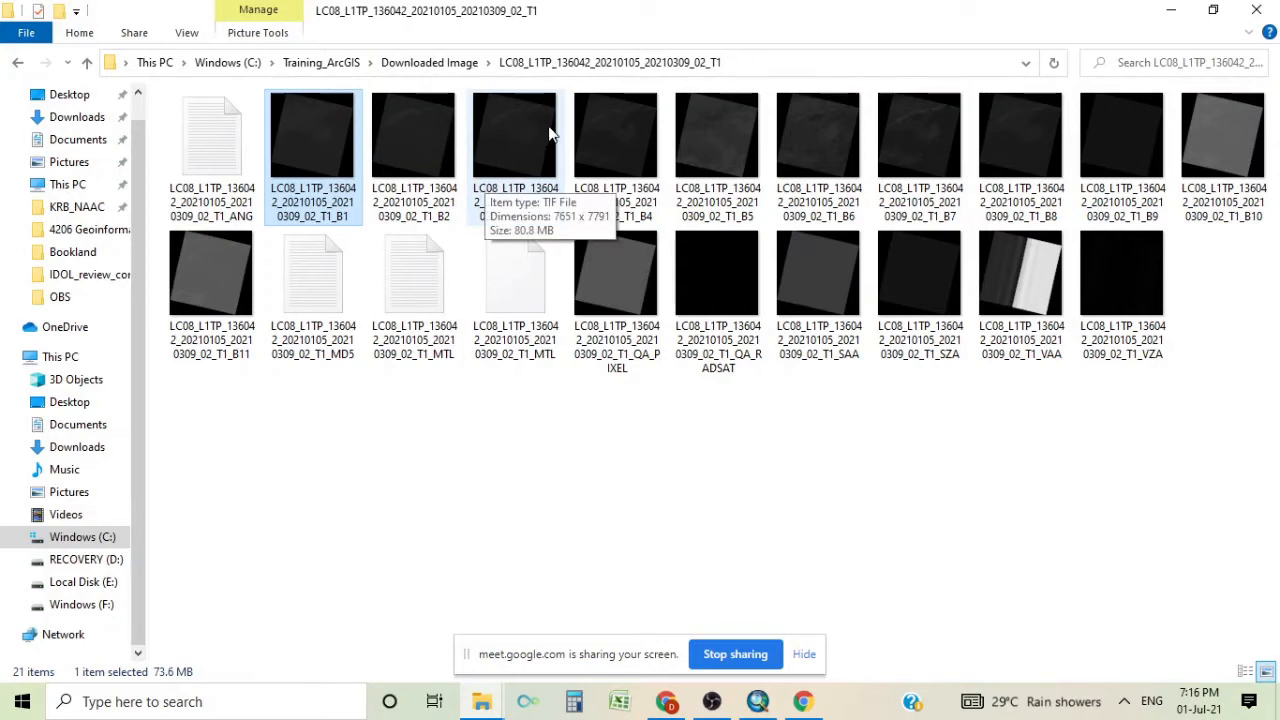
click(413, 143)
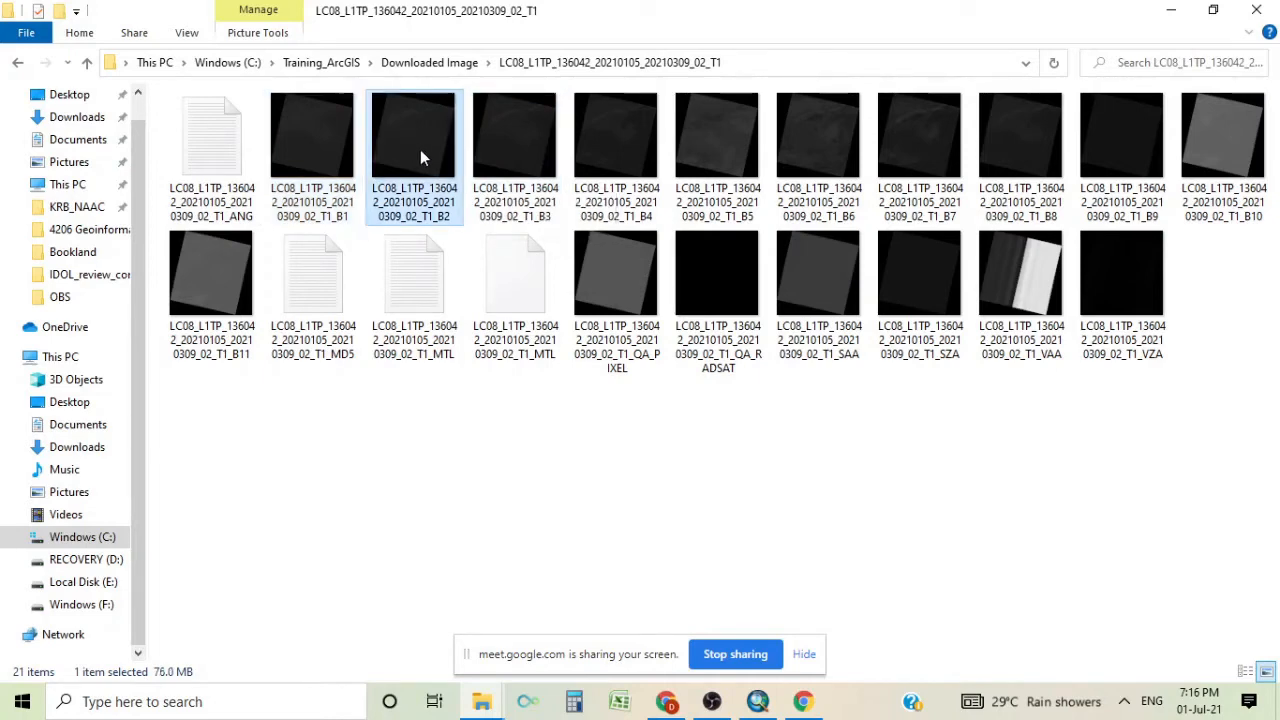
Switch to ArcMap and add LC08_L1TP_136042_20210105_20210309_02_T1_B1.TIF from the scene's folder in Downloaded Image to the map
click(758, 702)
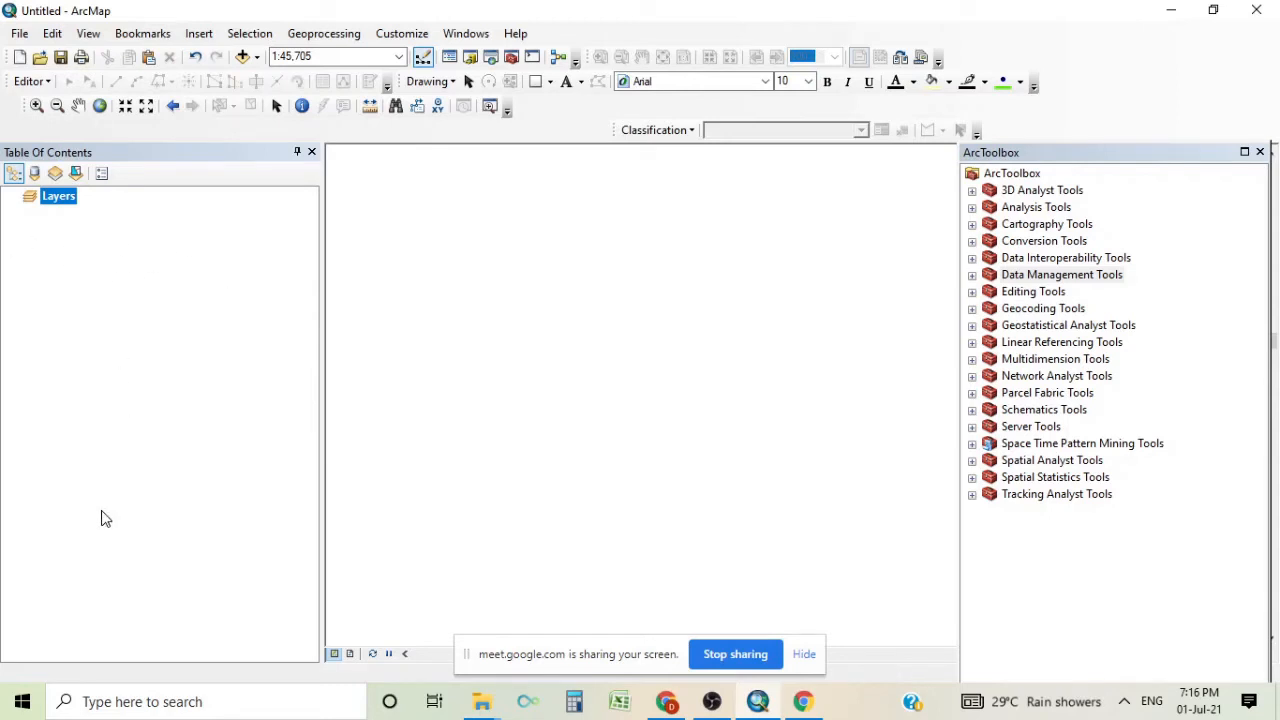
click(243, 56)
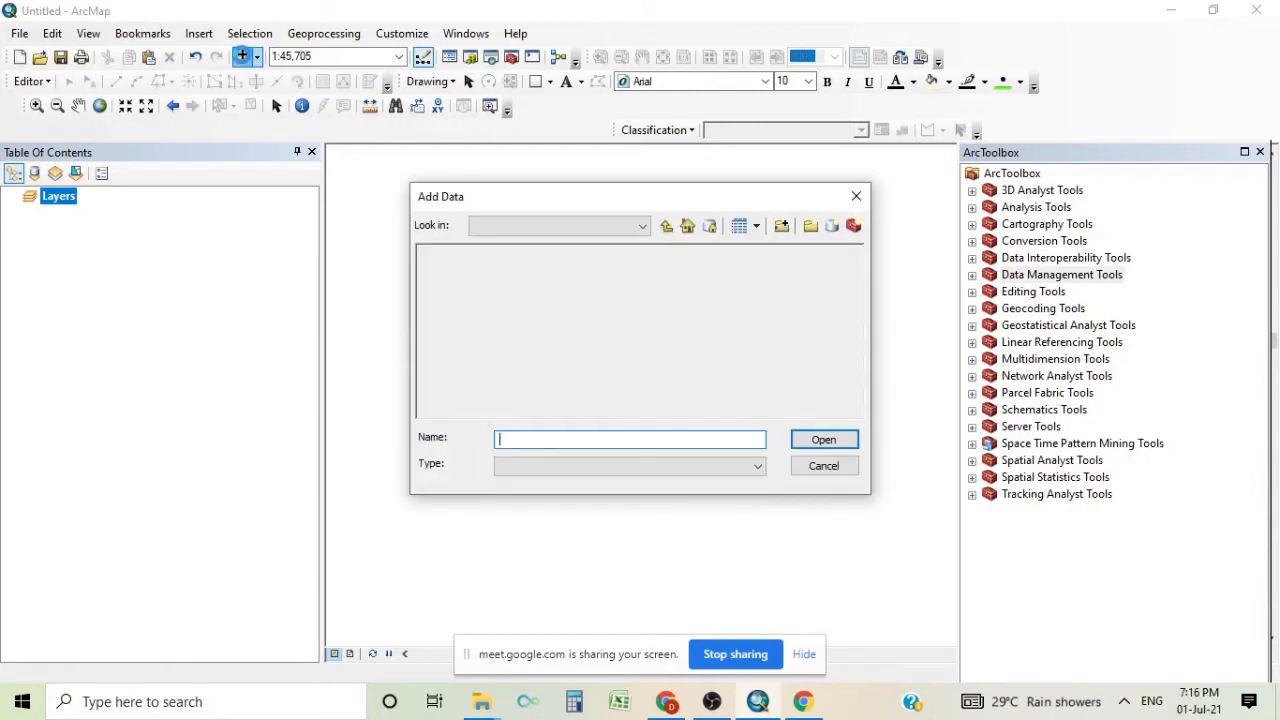
click(667, 227)
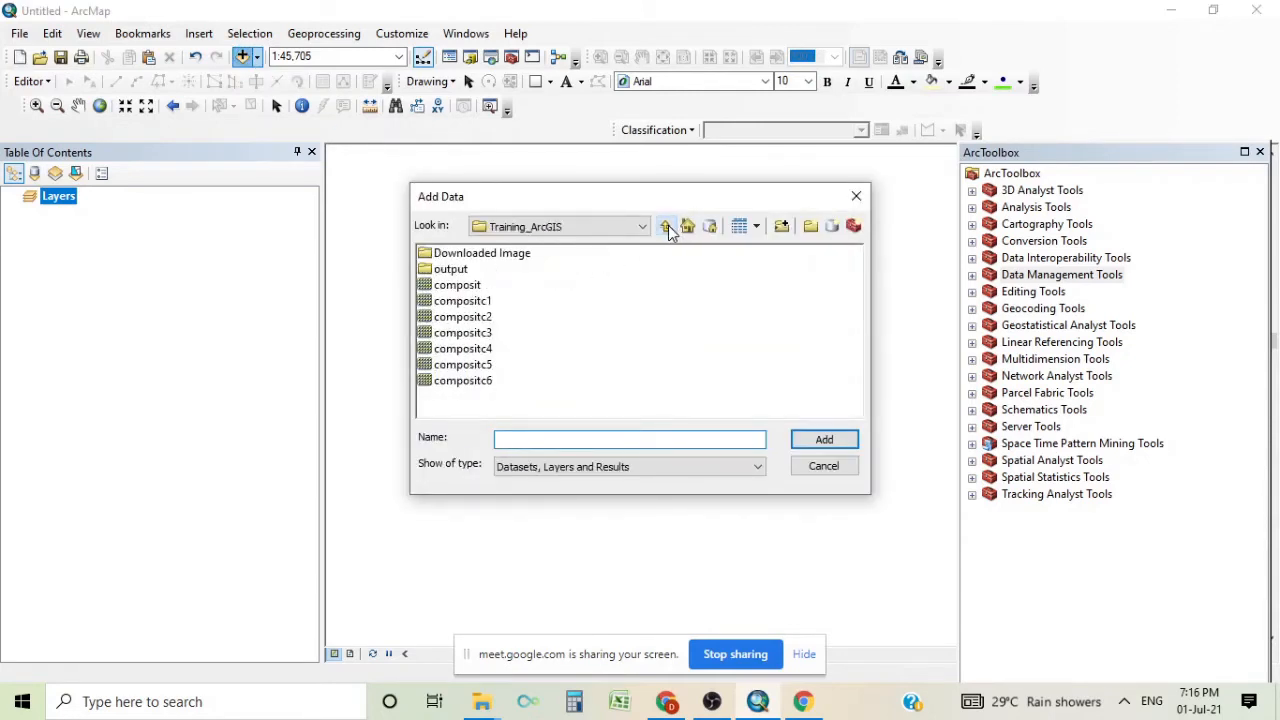
double_click(520, 254)
click(503, 255)
click(513, 259)
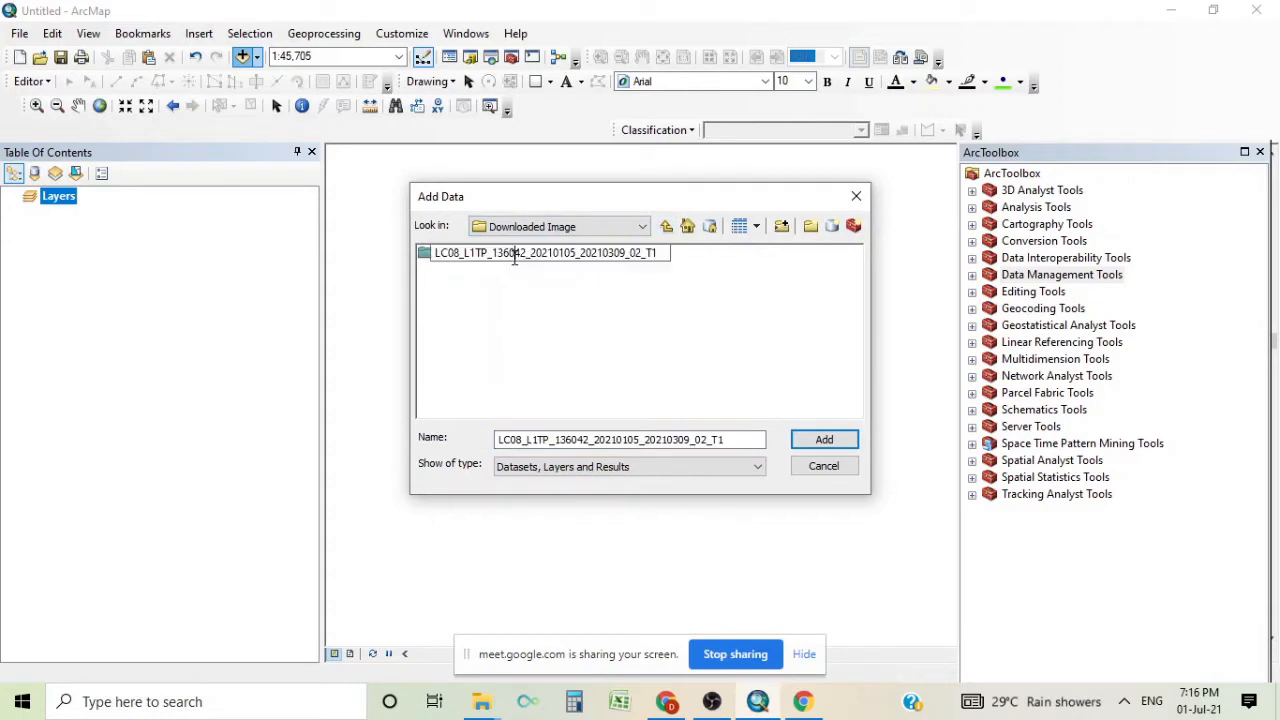
click(572, 288)
double_click(577, 258)
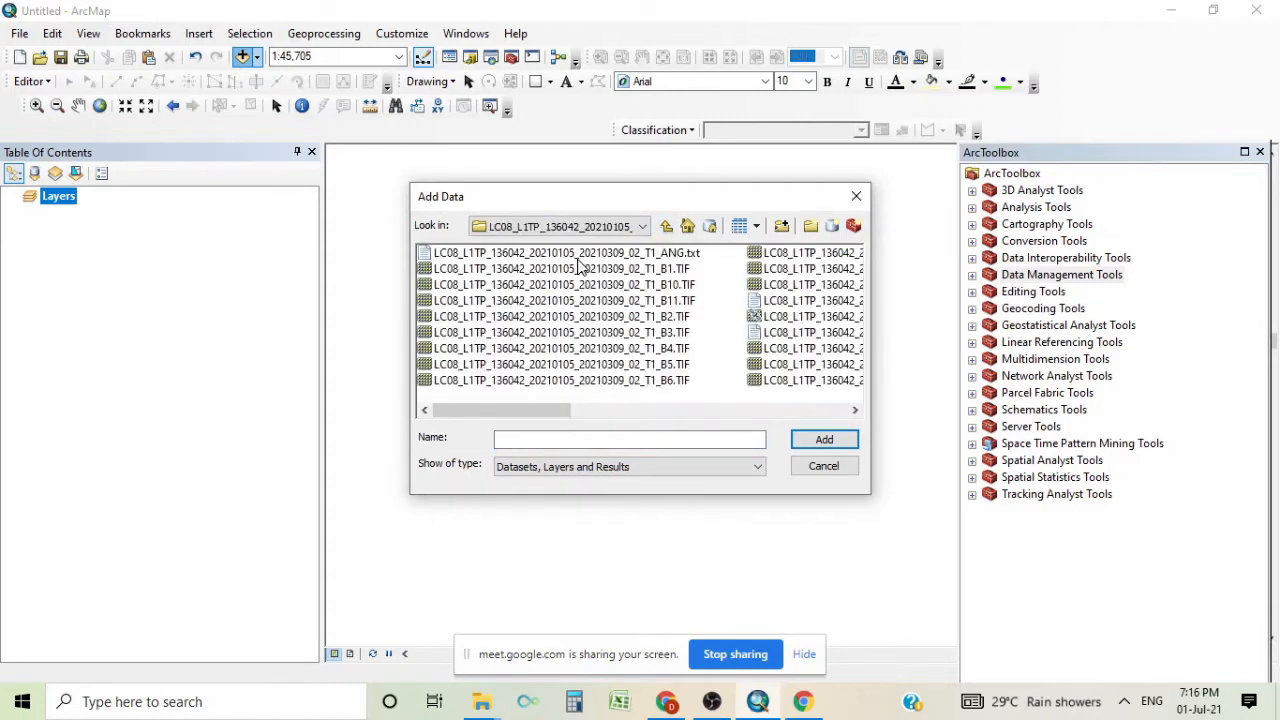
click(676, 268)
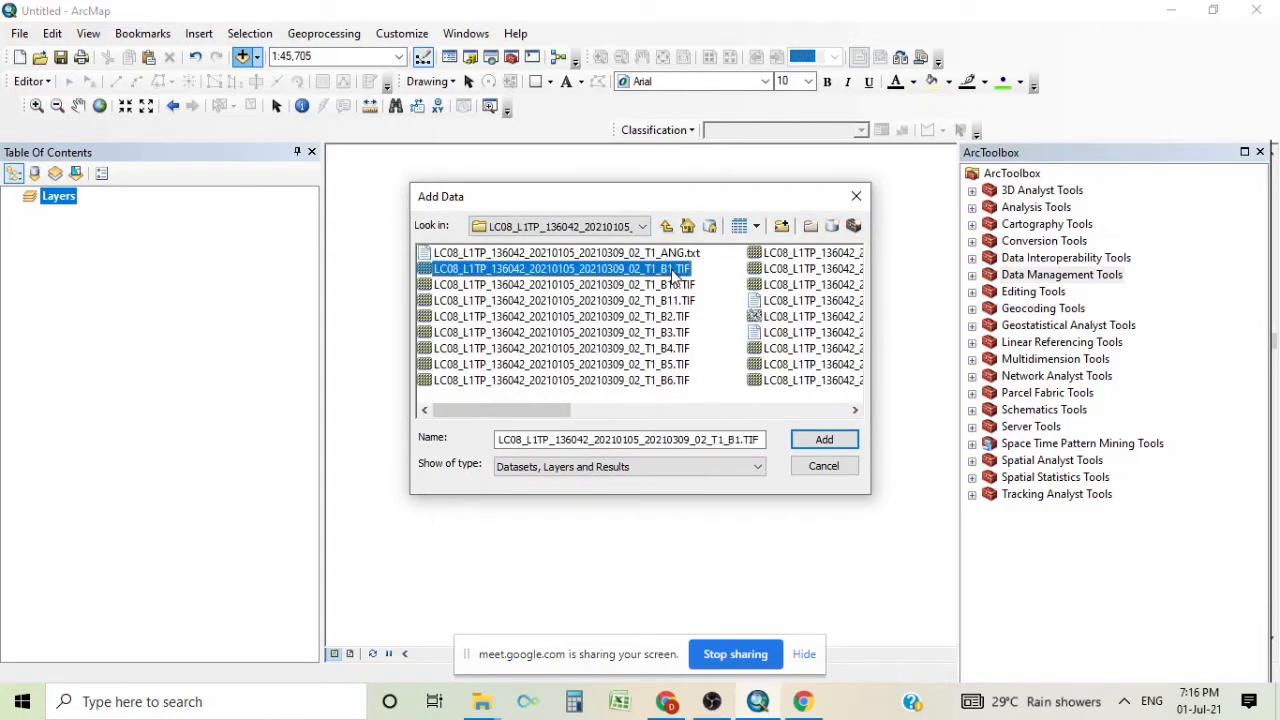
click(820, 441)
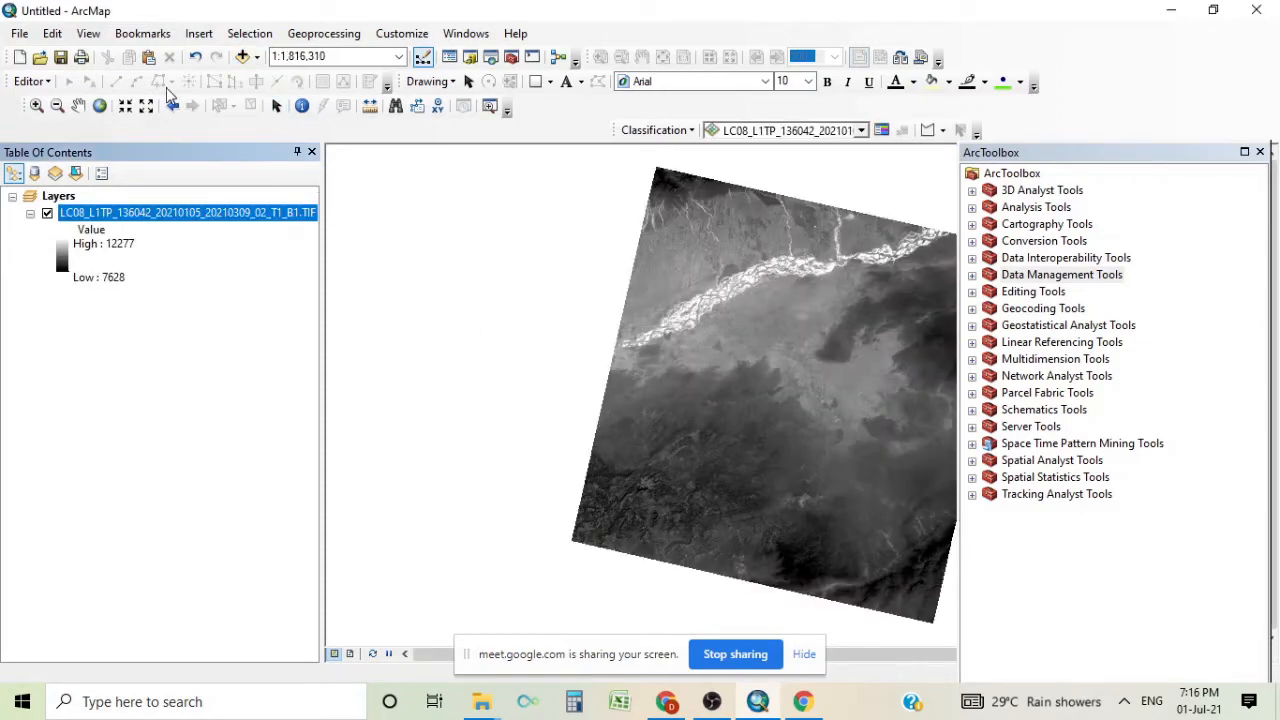
Examine the band 1 raster up close along the bright braided river in the northern part of the scene
click(276, 105)
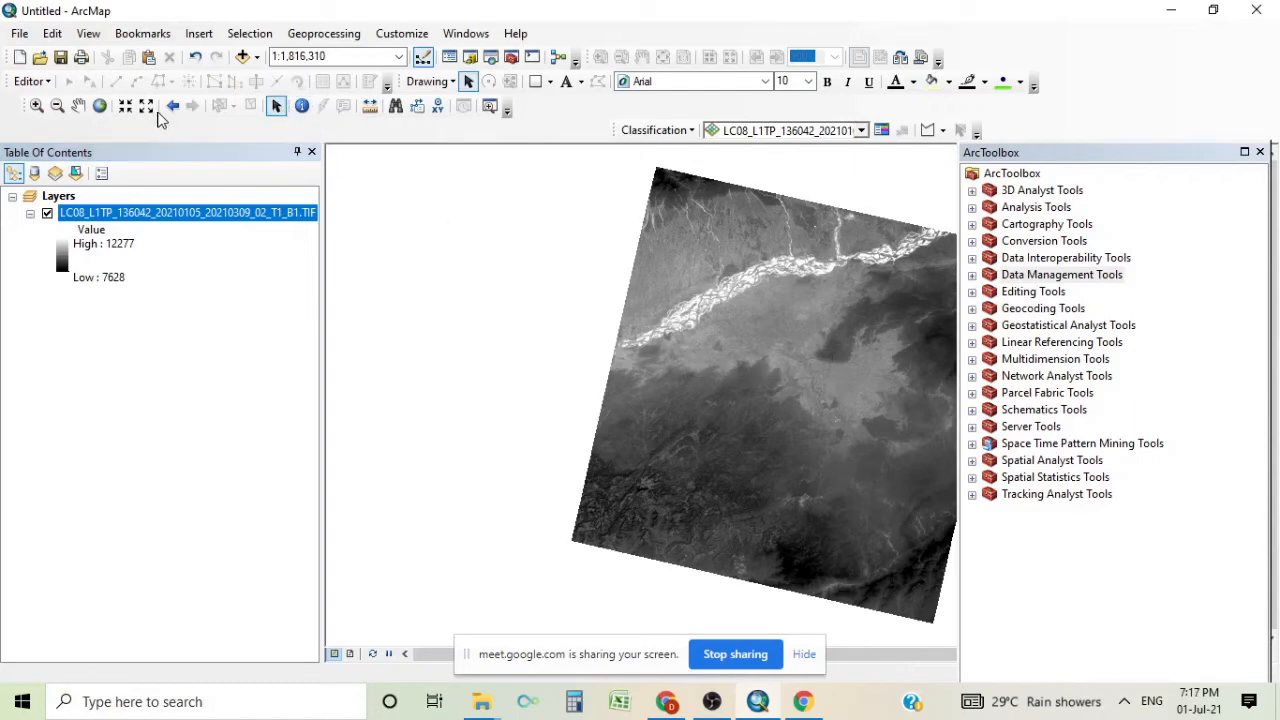
click(78, 105)
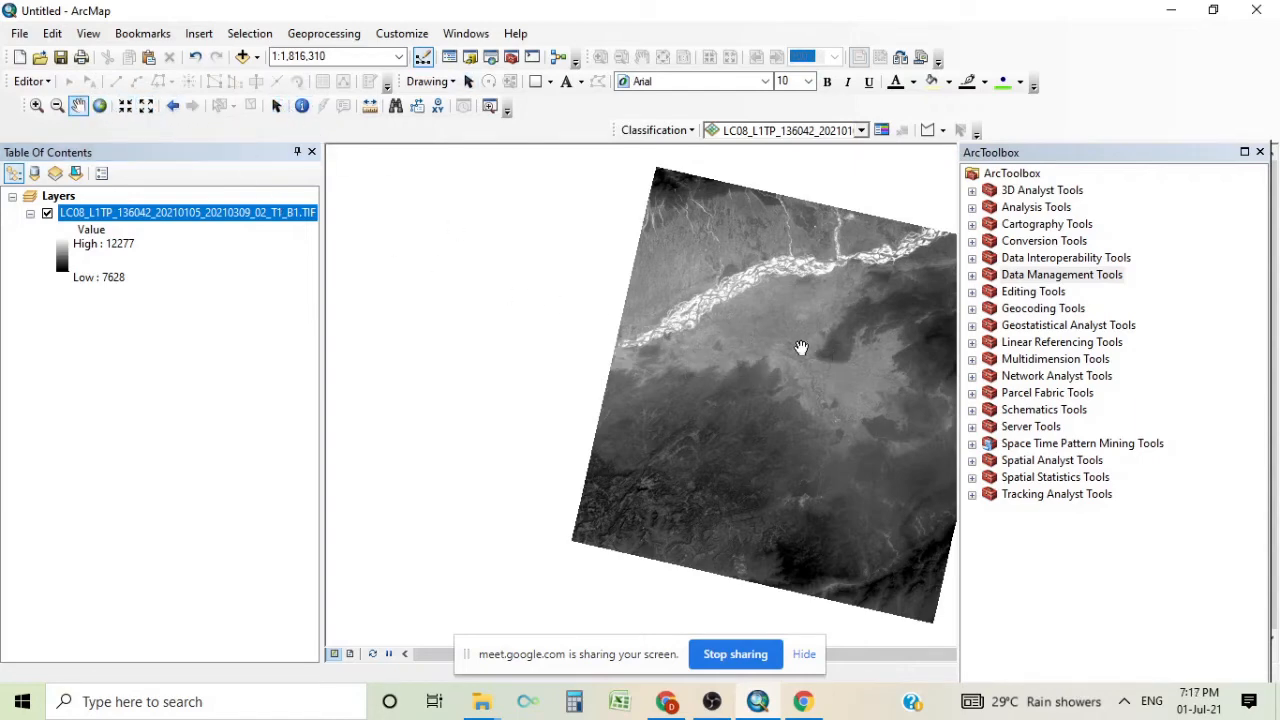
drag(815, 355, 693, 361)
scroll(667, 384, down, 2)
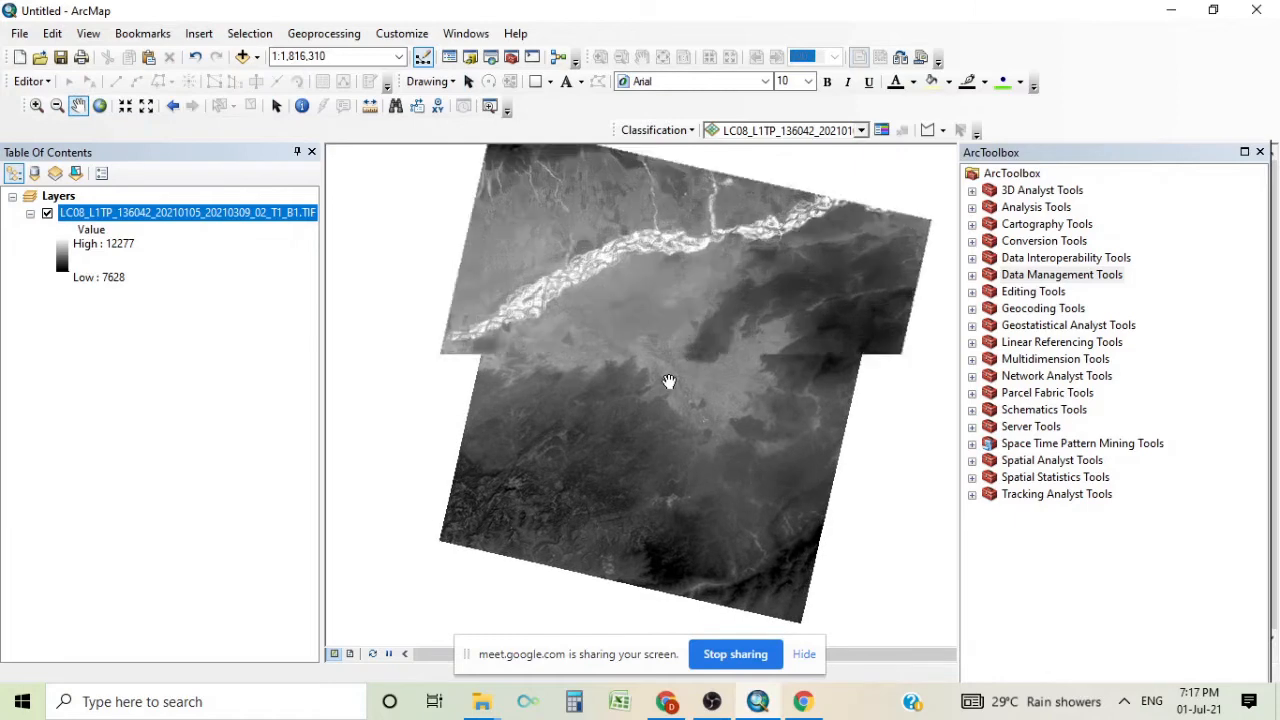
drag(658, 303, 671, 423)
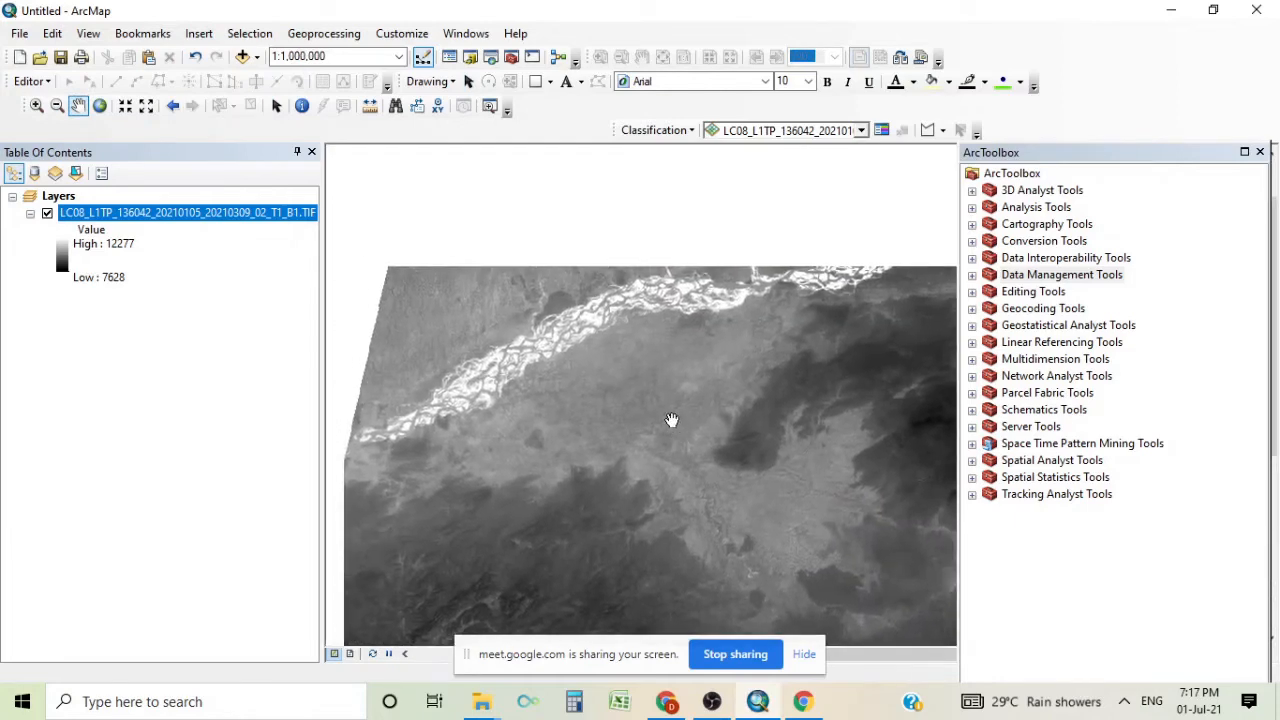
scroll(666, 392, down, 1)
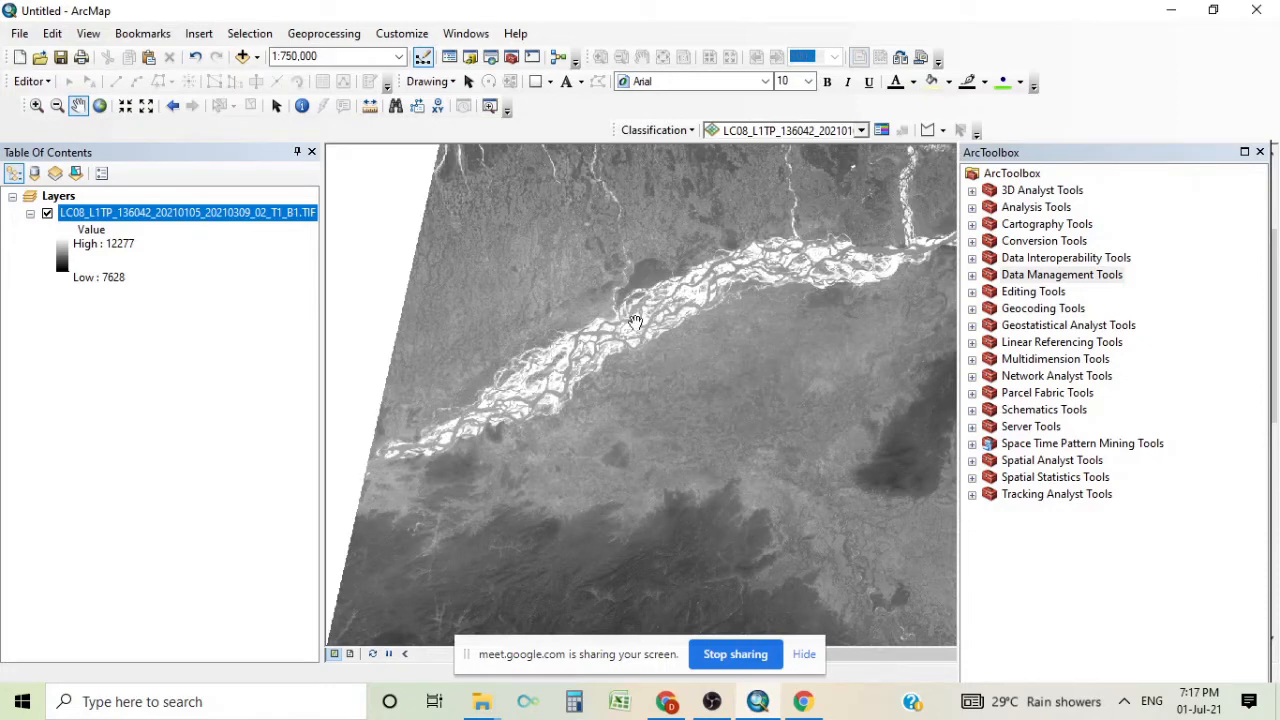
scroll(650, 362, down, 2)
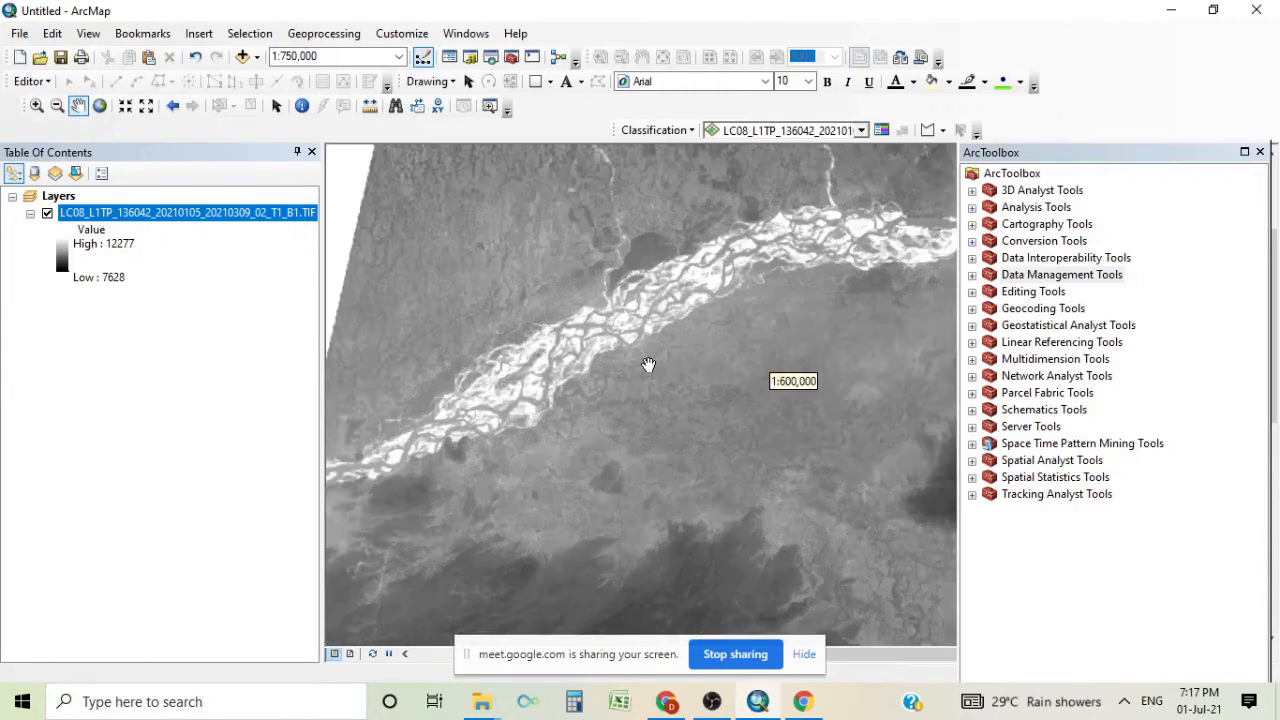
Add the scene's band rasters B2, B3, B4, B5, B6 and B7 to the map
scroll(650, 362, up, 2)
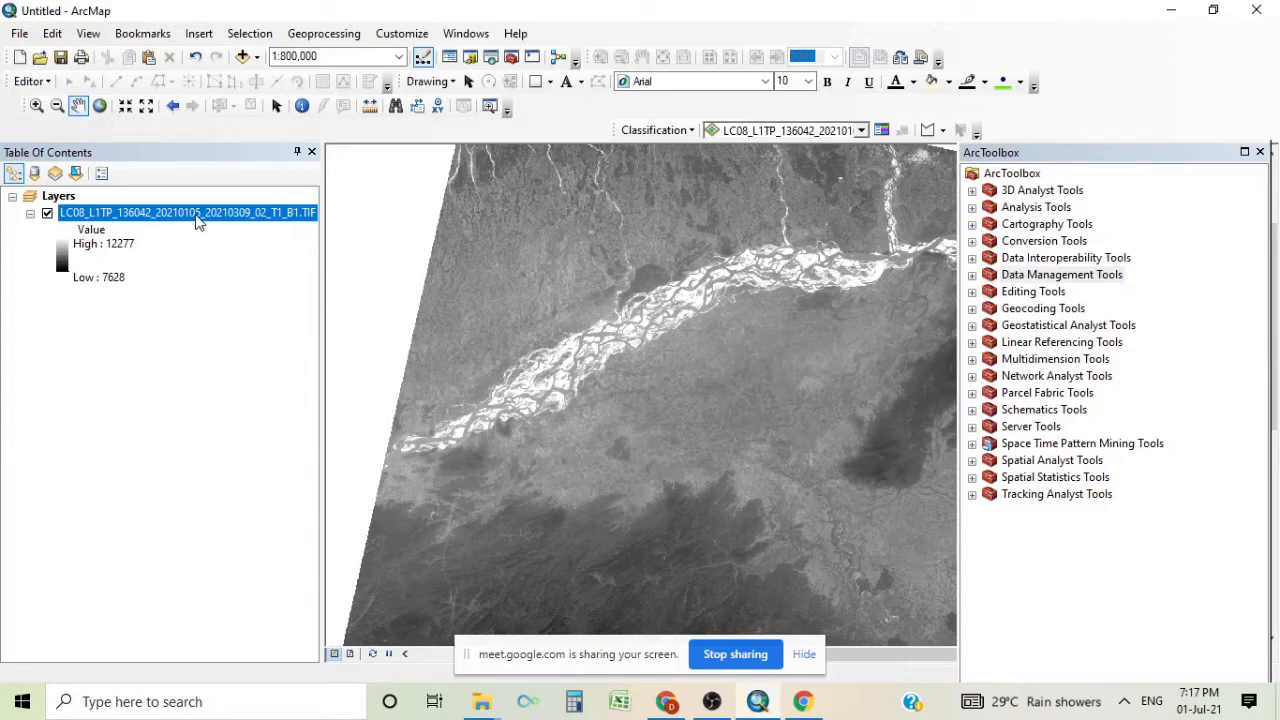
click(245, 57)
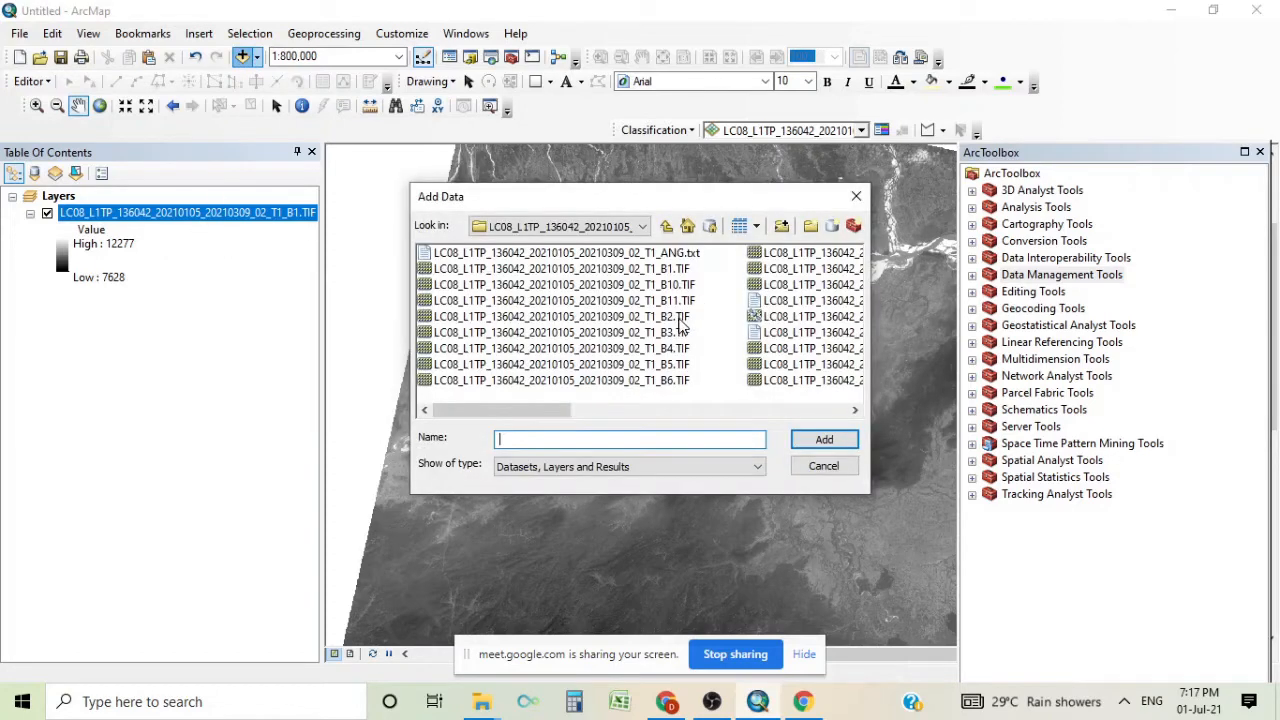
click(672, 318)
ctrl+click(678, 334)
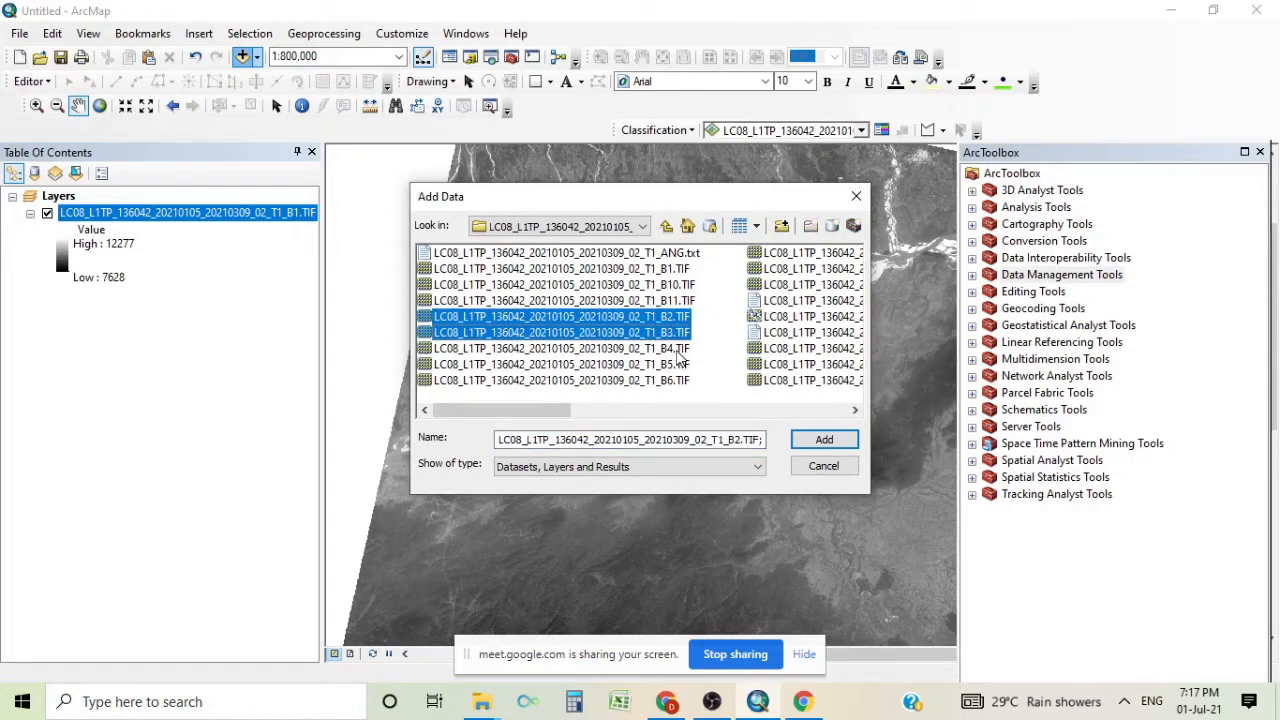
click(678, 319)
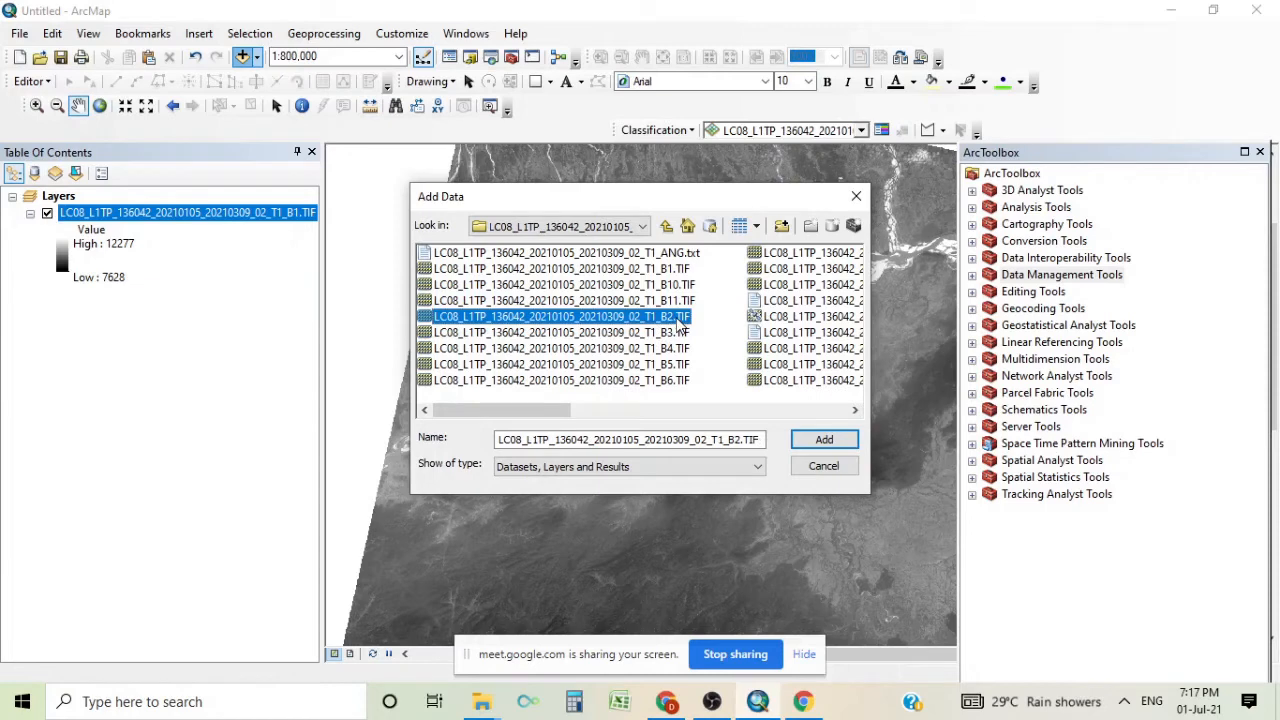
ctrl+click(672, 335)
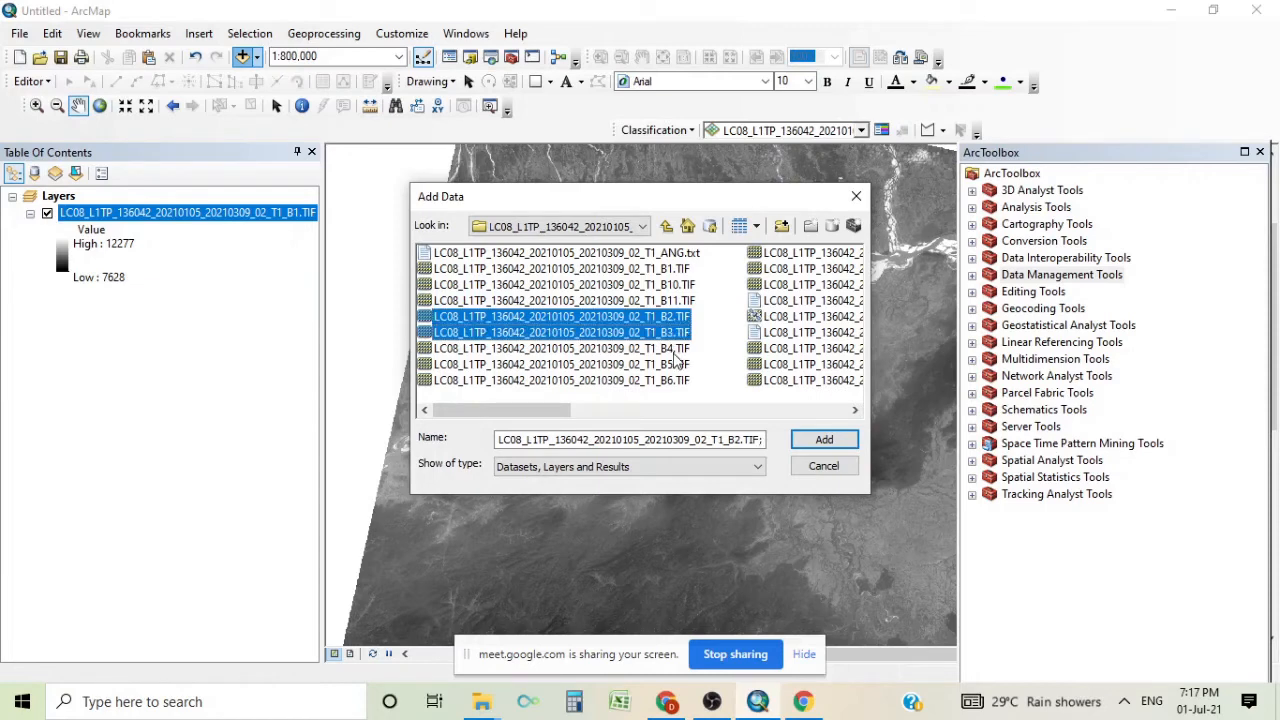
ctrl+click(676, 350)
ctrl+click(684, 366)
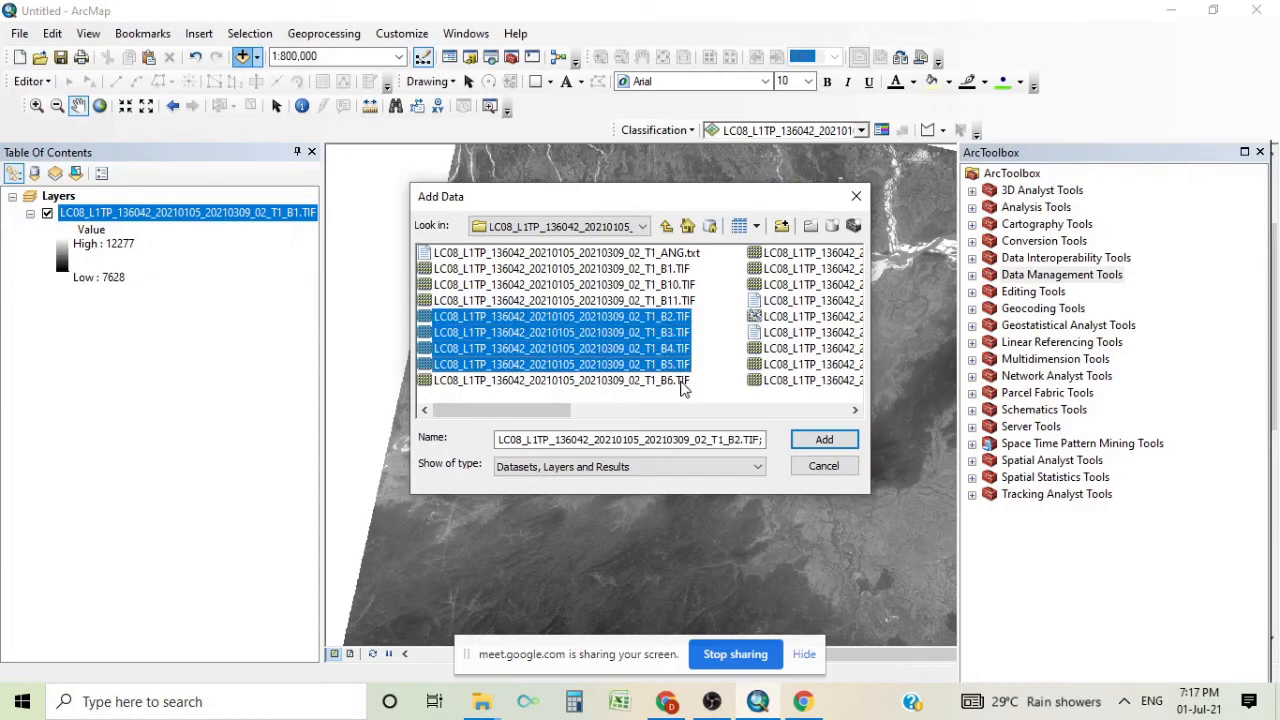
ctrl+click(684, 382)
click(855, 410)
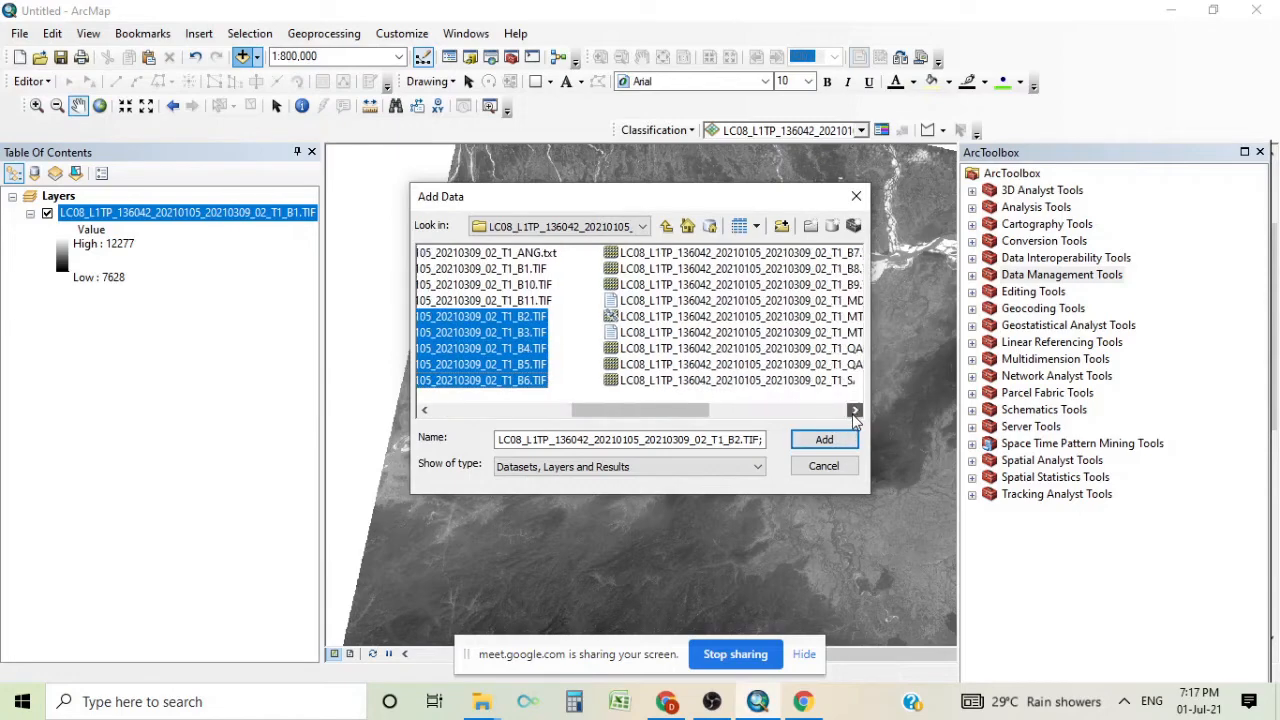
ctrl+click(668, 254)
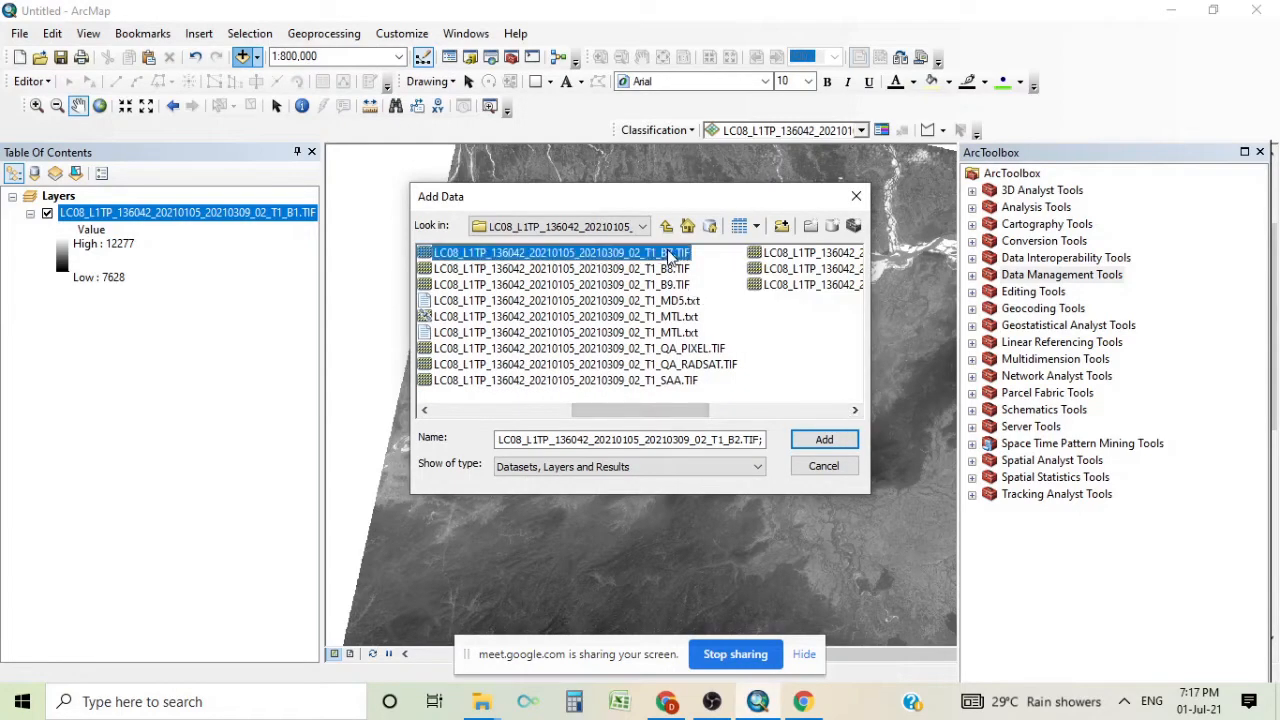
click(822, 439)
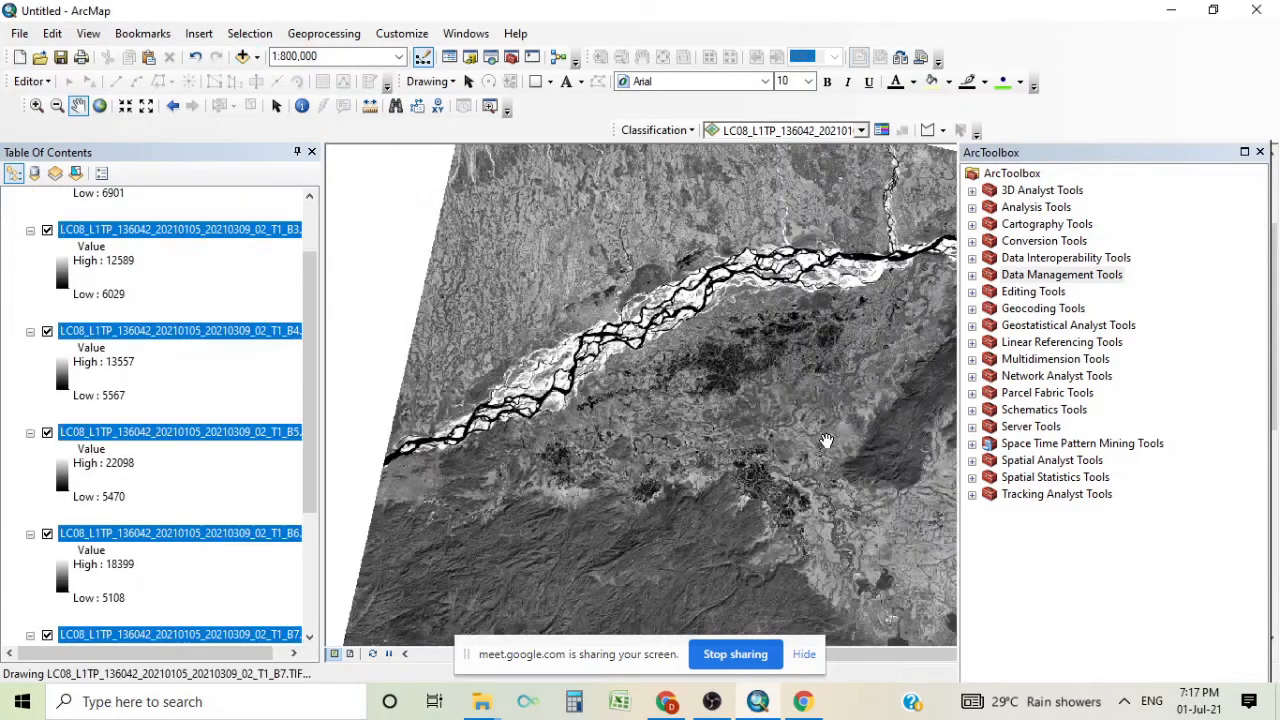
click(265, 396)
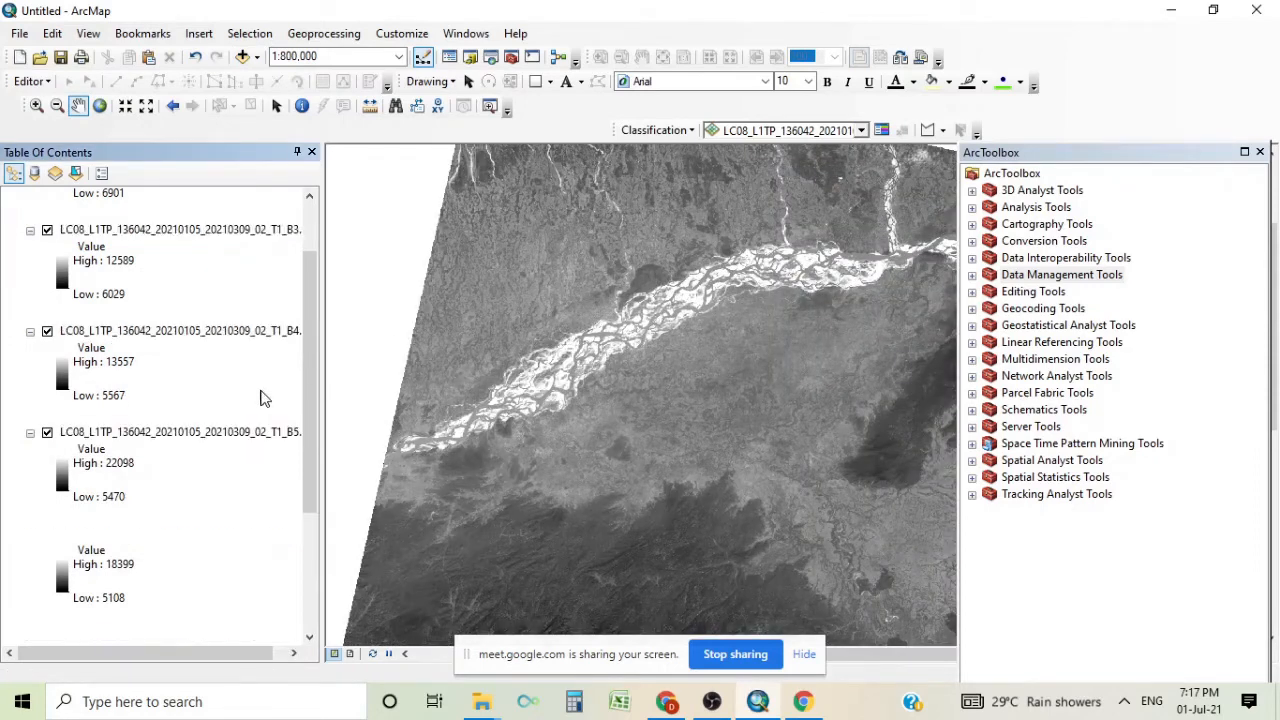
scroll(294, 411, up, 2)
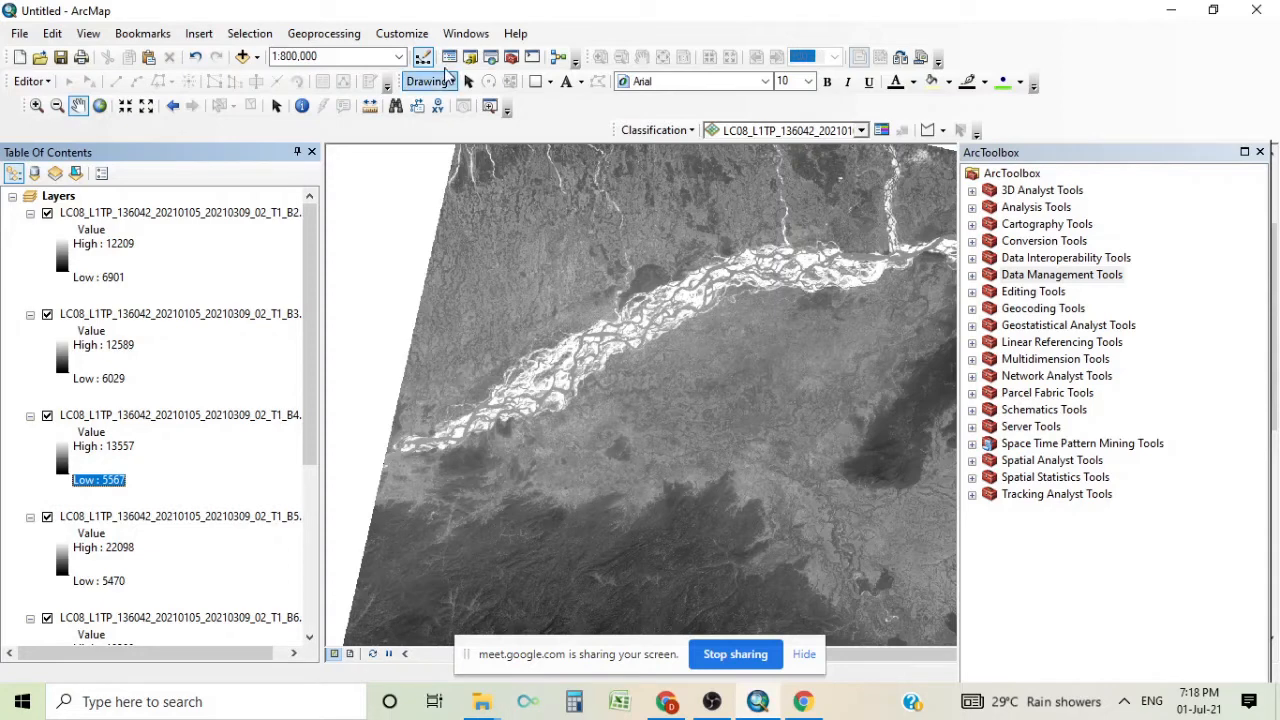
Review which ArcGIS extensions are enabled, such as 3D Analyst and Spatial Analyst
click(414, 36)
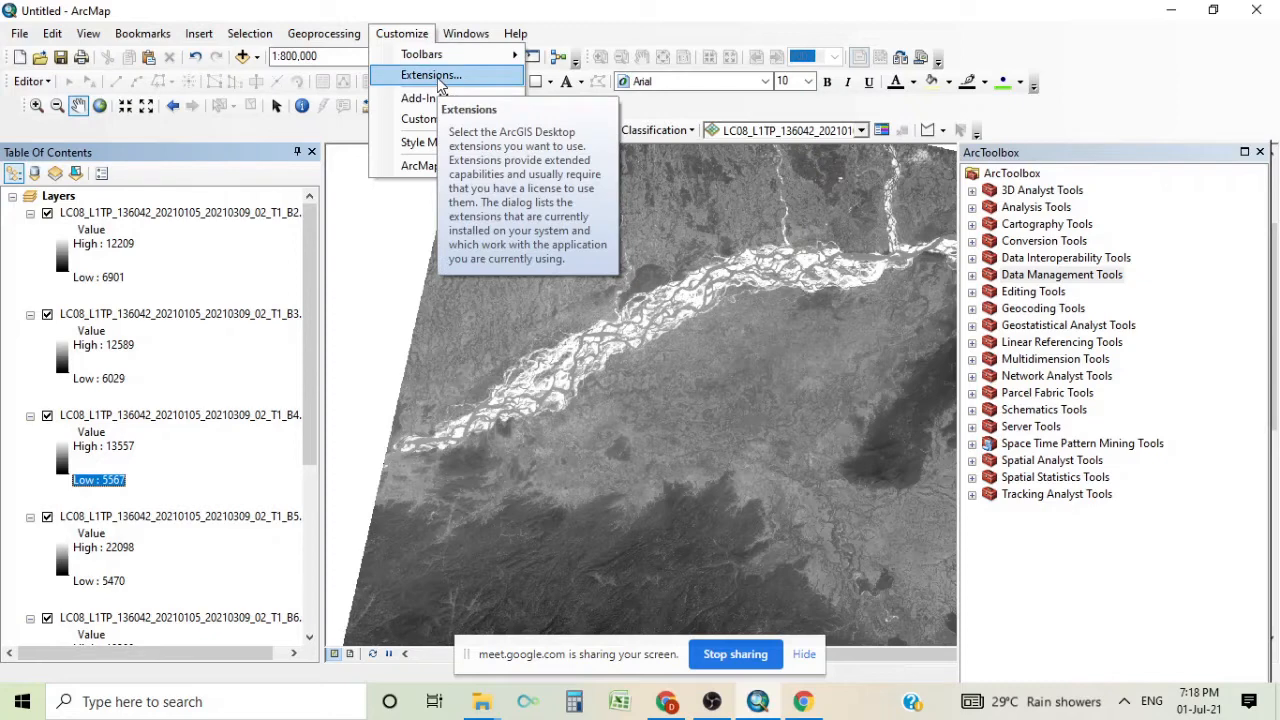
click(432, 76)
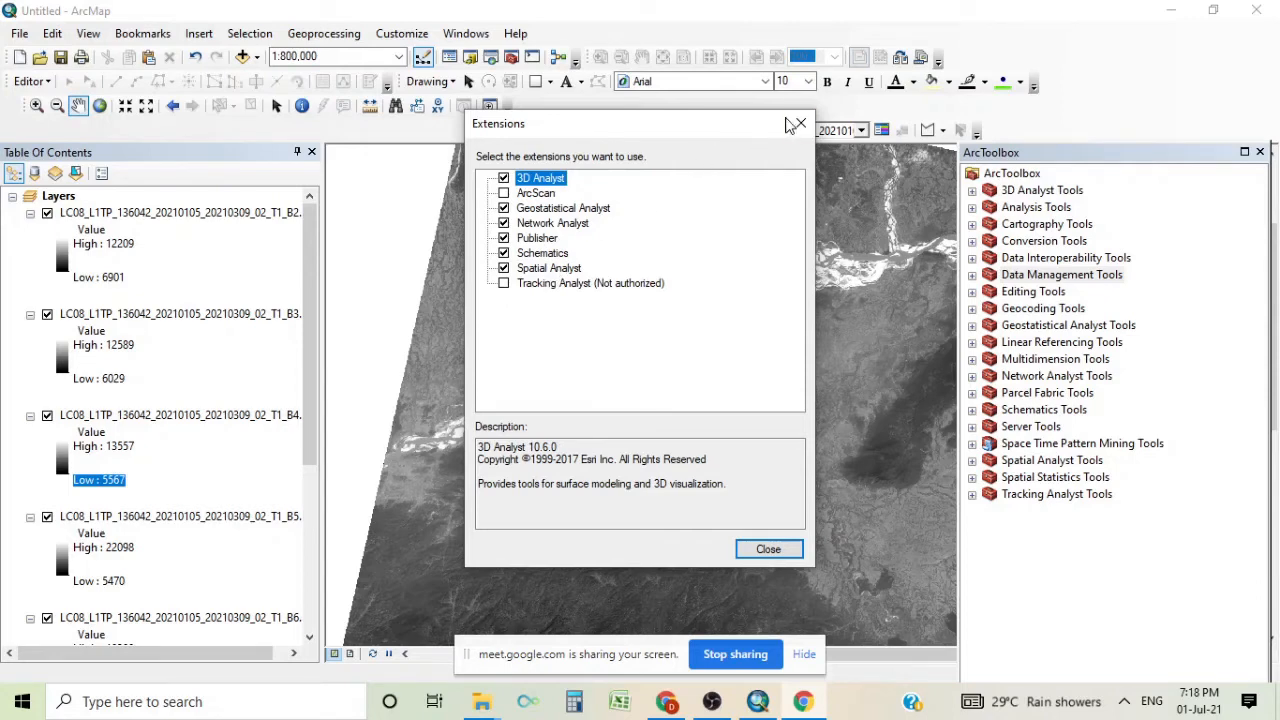
click(801, 123)
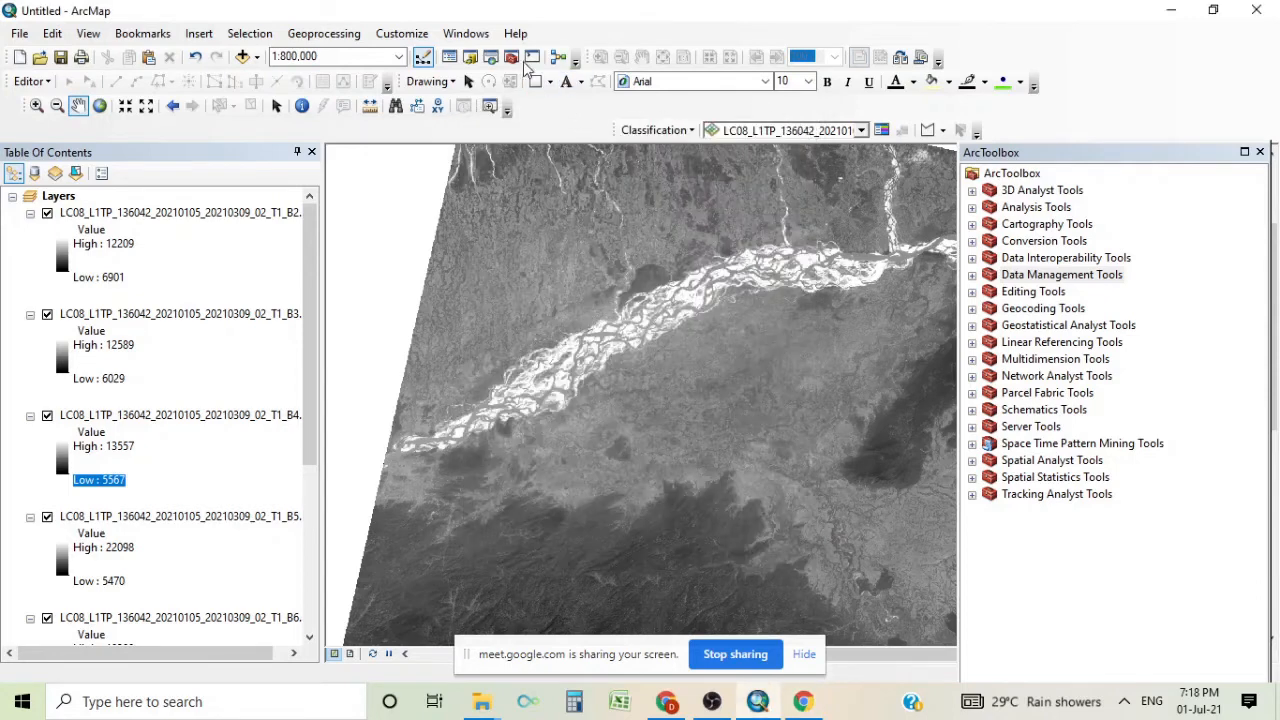
Use Image Analysis to combine all seven band rasters, B1 to B7, into a composite layer
click(476, 38)
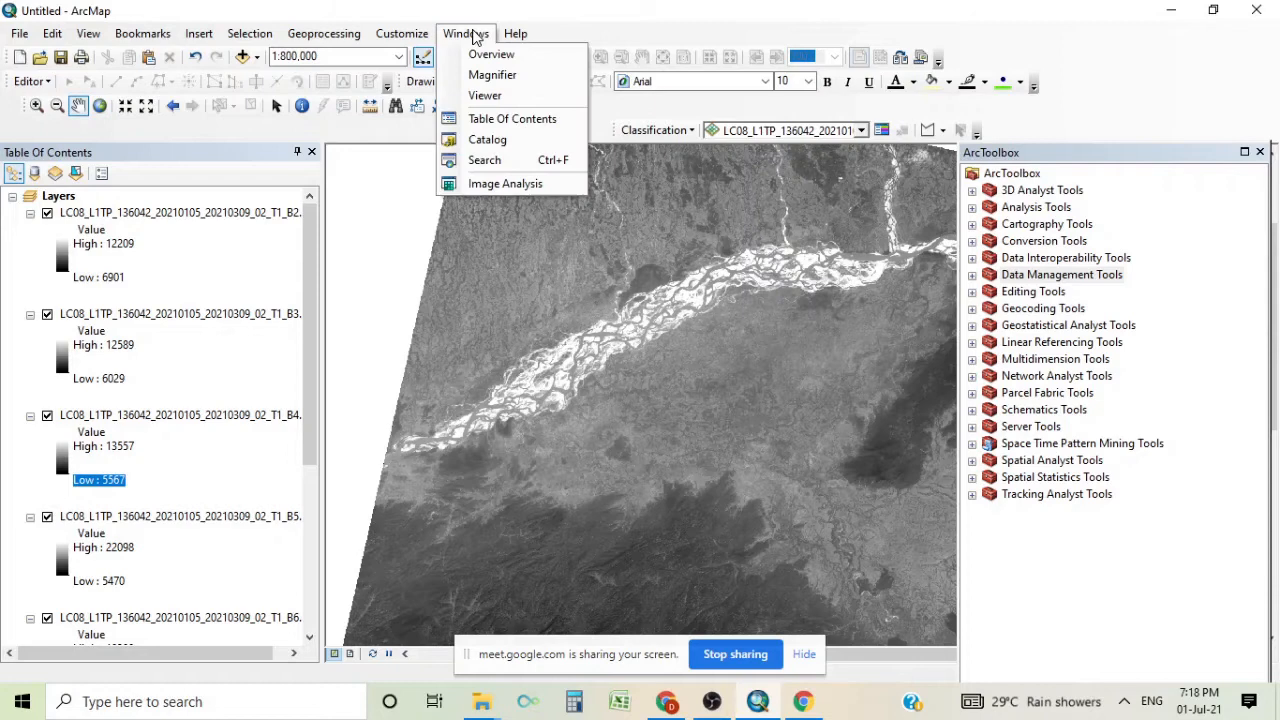
click(505, 184)
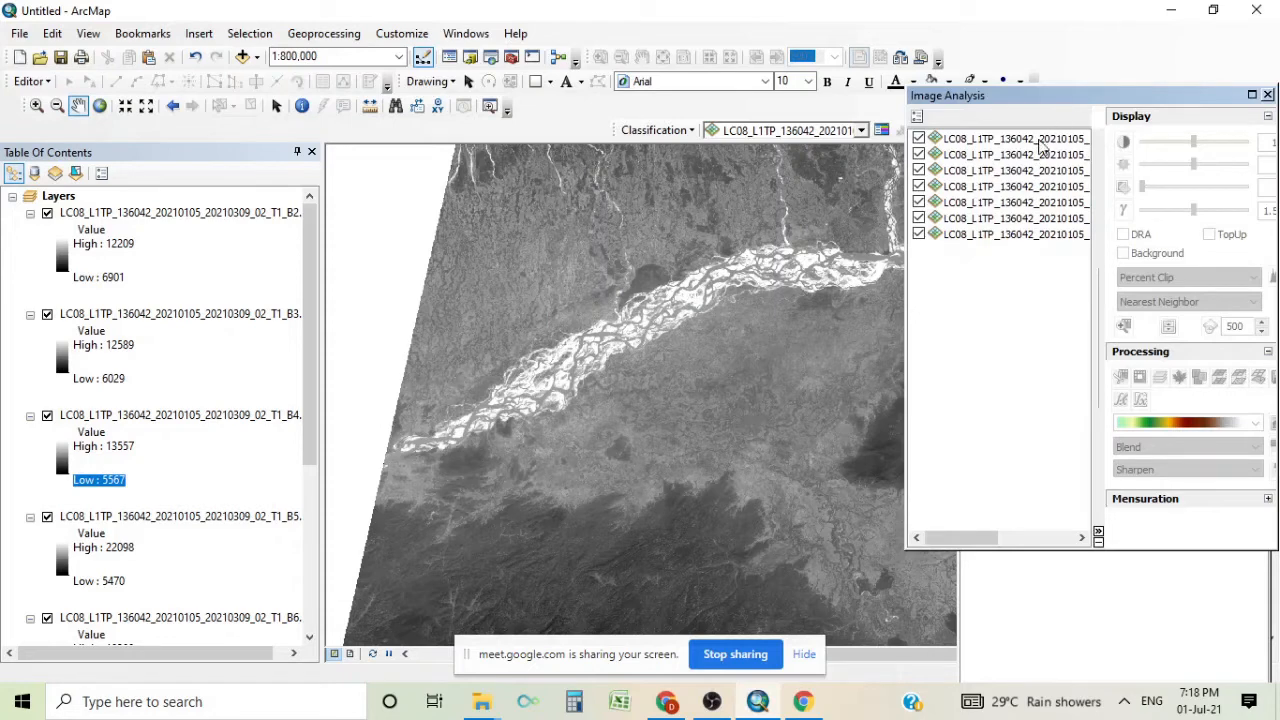
click(1008, 140)
shift+click(1010, 155)
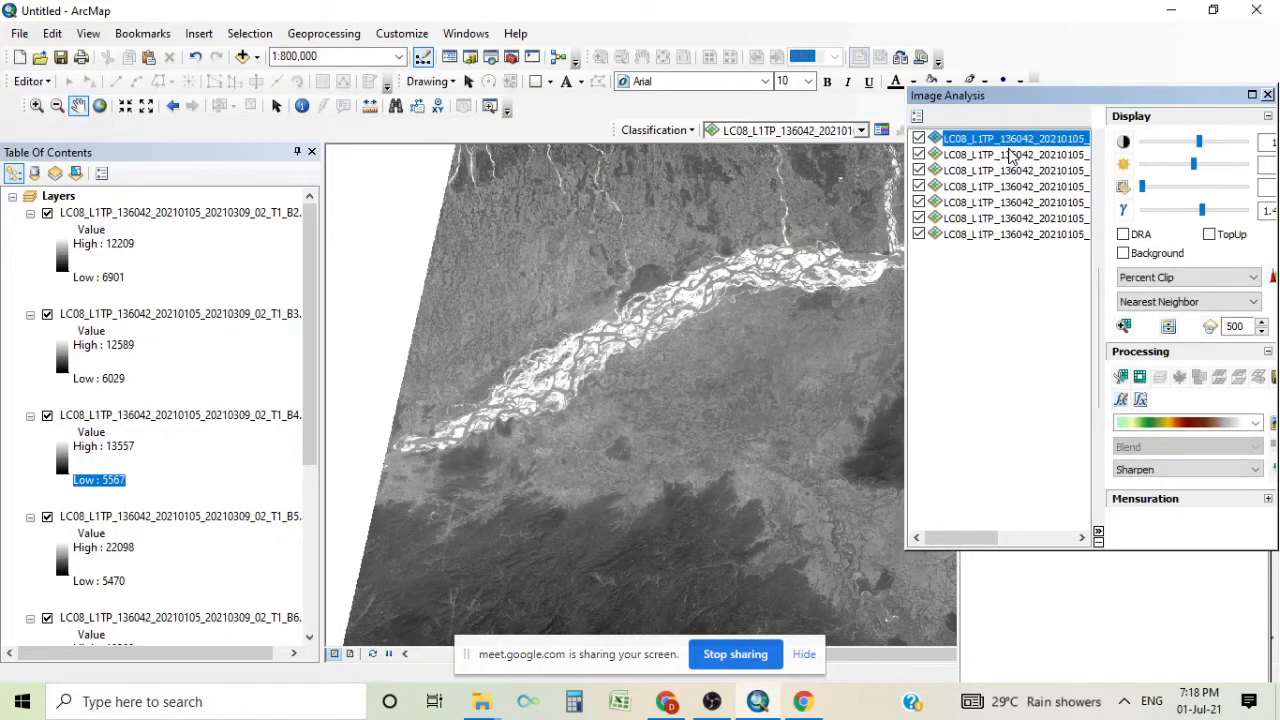
shift+click(1010, 186)
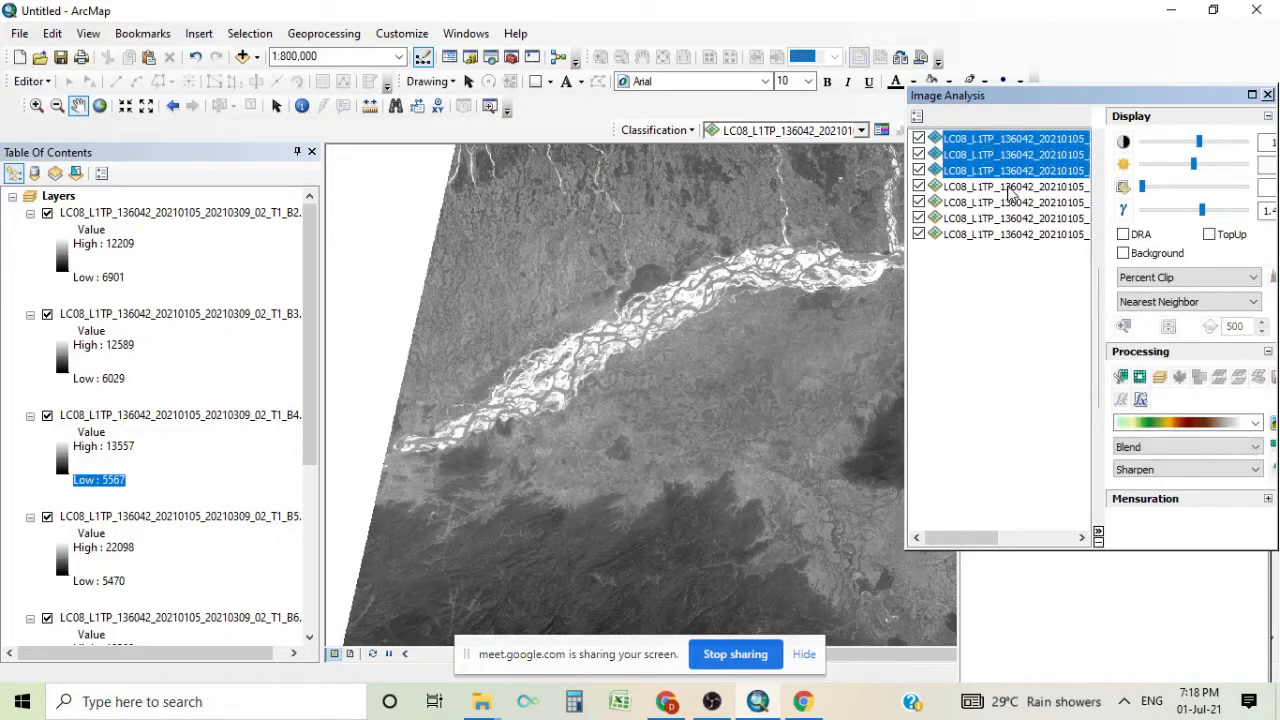
shift+click(1008, 204)
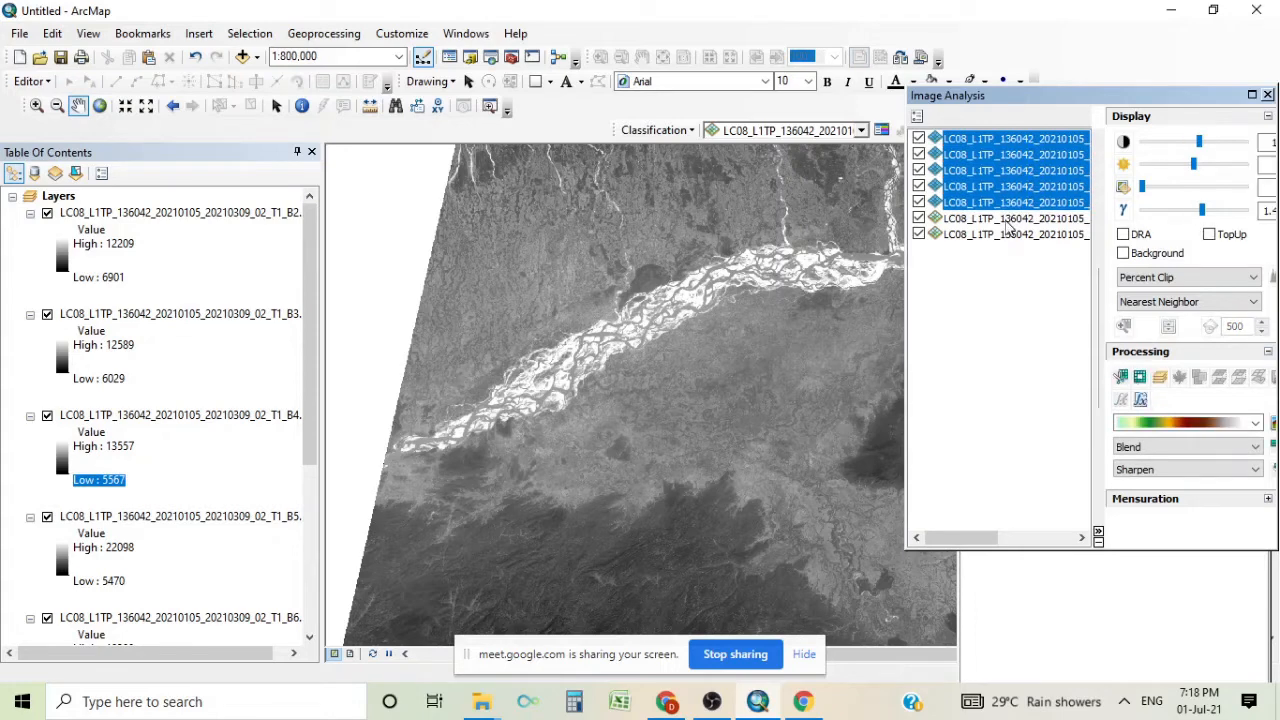
shift+click(1010, 219)
shift+click(1012, 236)
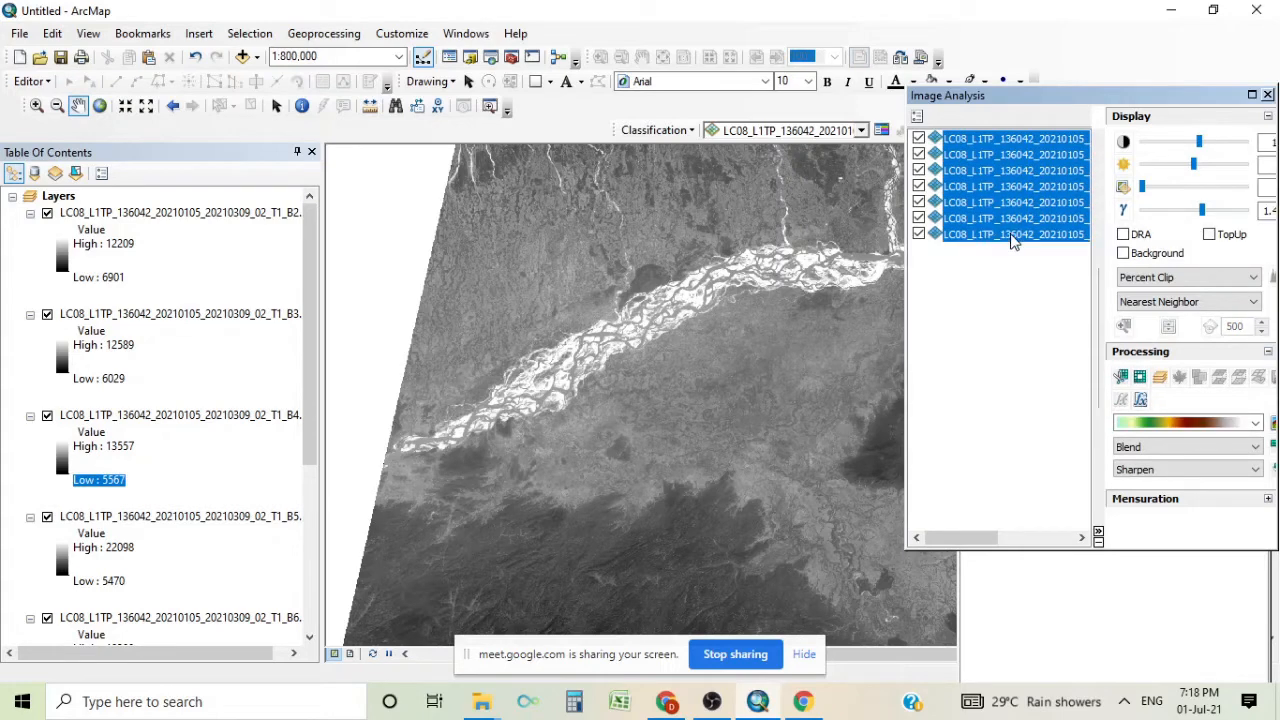
click(1161, 386)
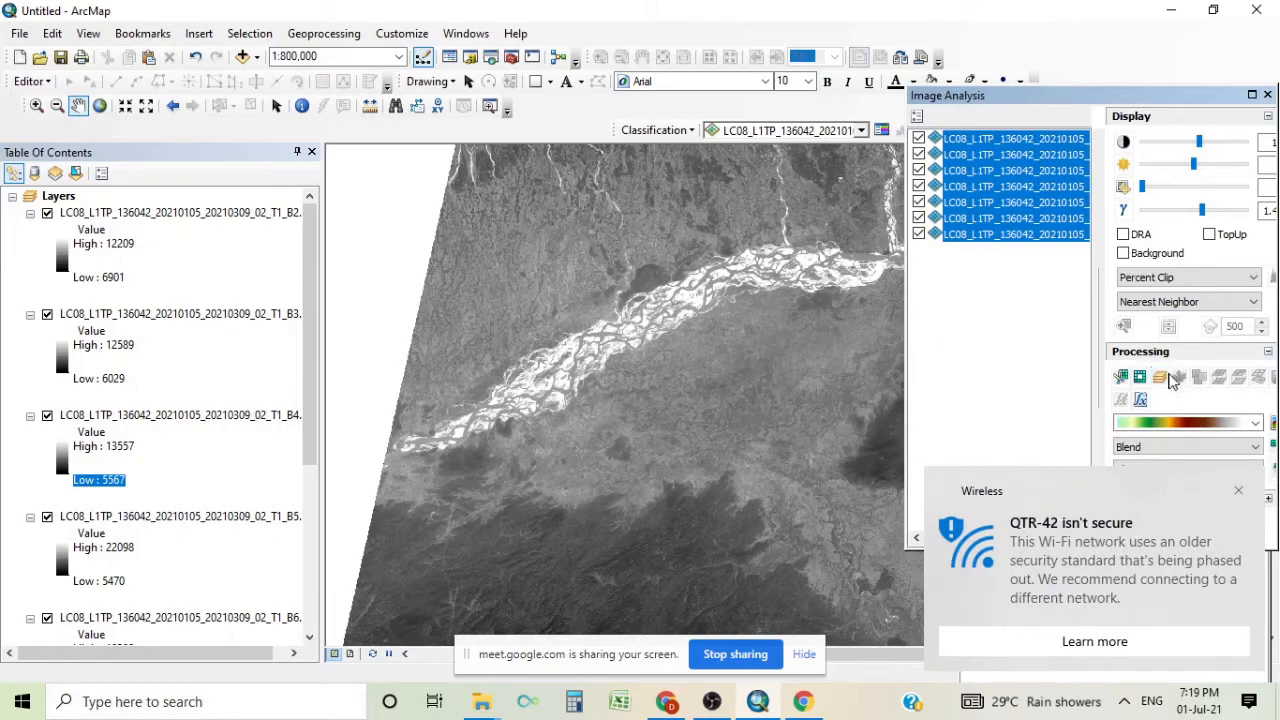
click(1161, 377)
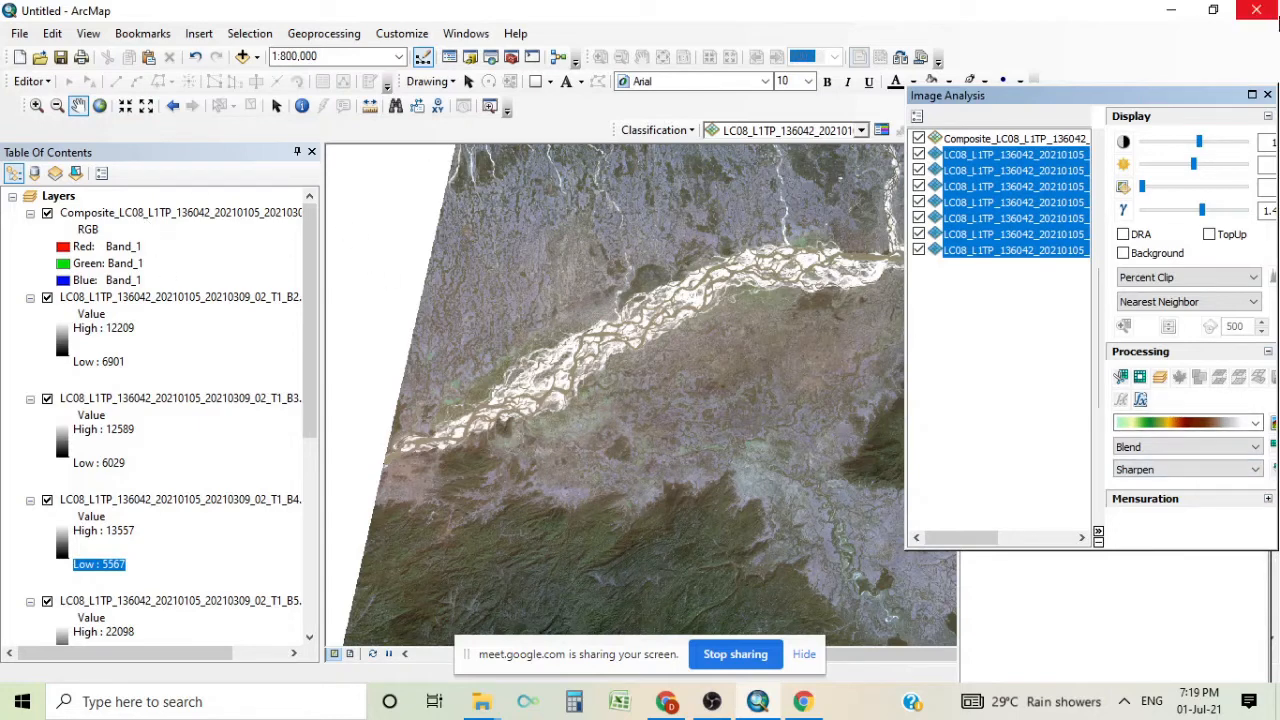
click(1267, 94)
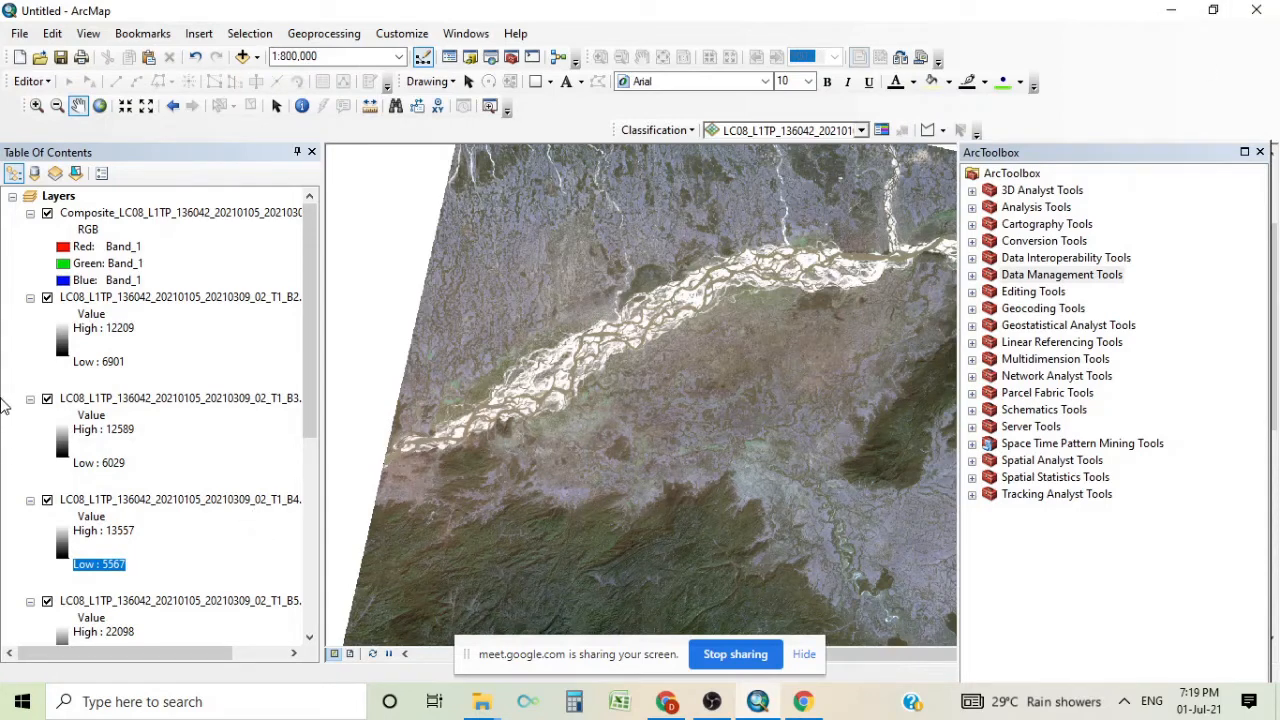
Set up an export of the composite layer's raster data as test1.tif in TIFF format, and close the dialog without saving
right_click(110, 218)
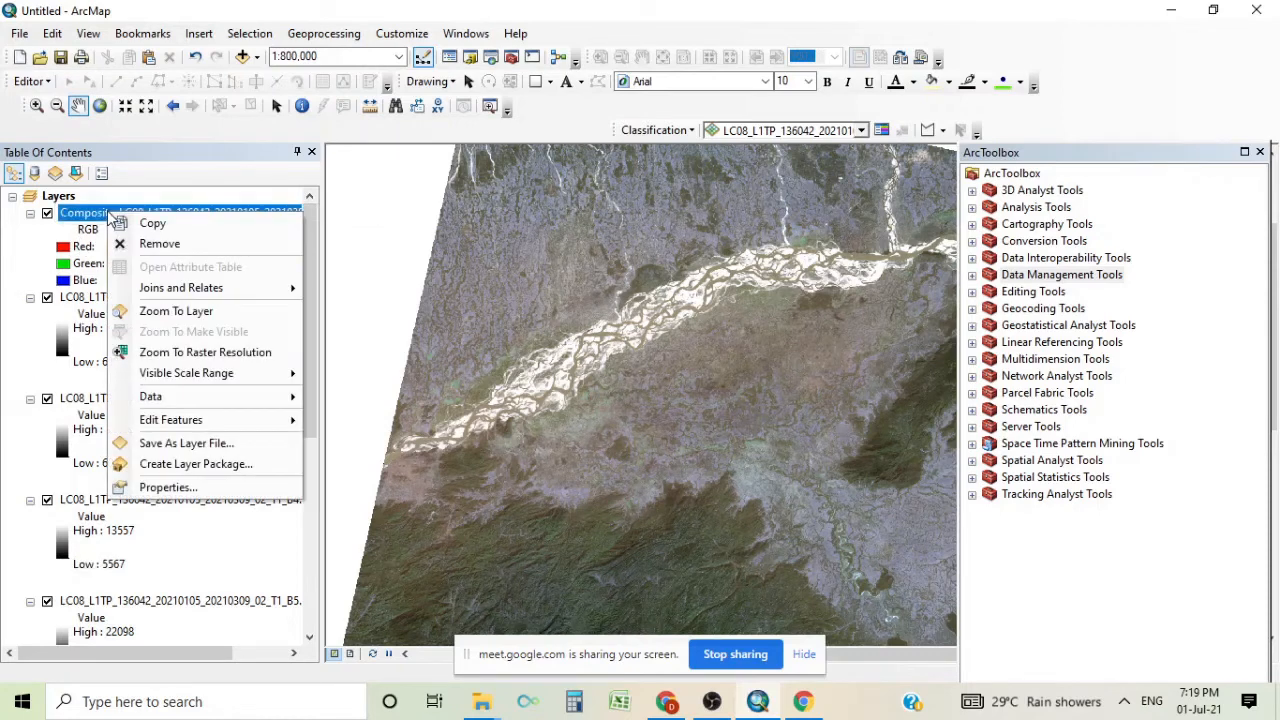
mouse_move(140, 398)
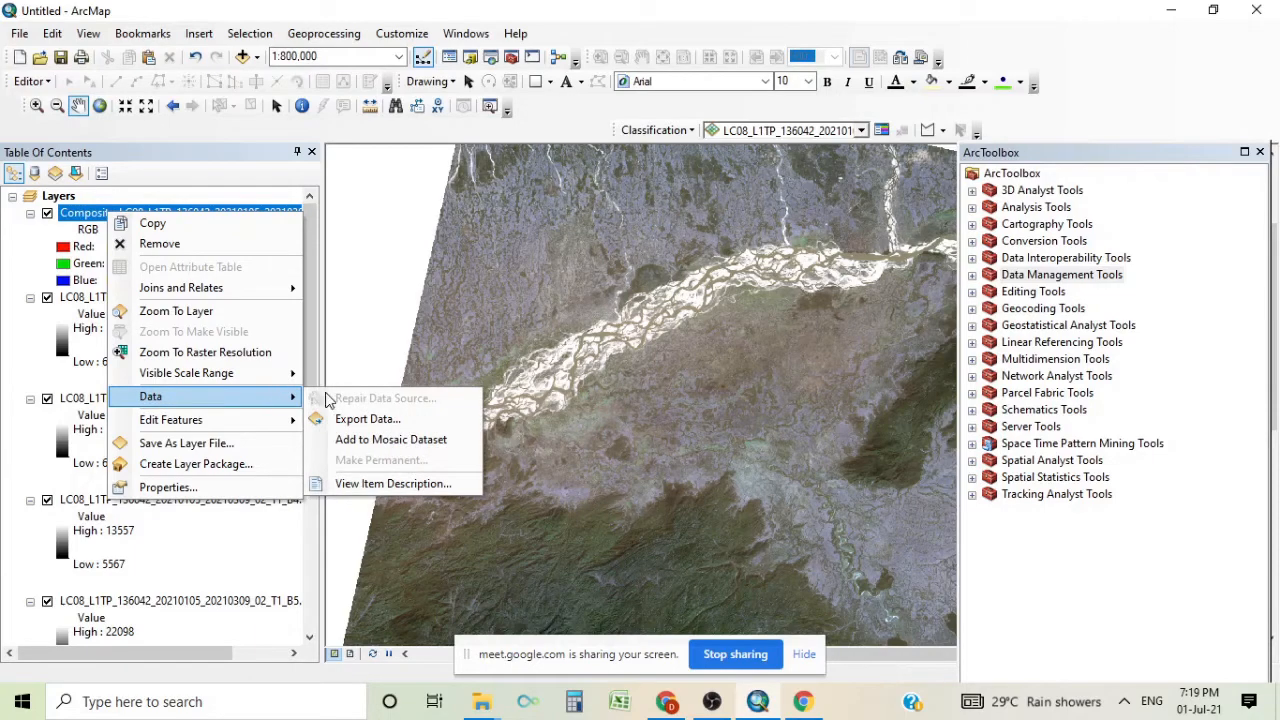
click(357, 420)
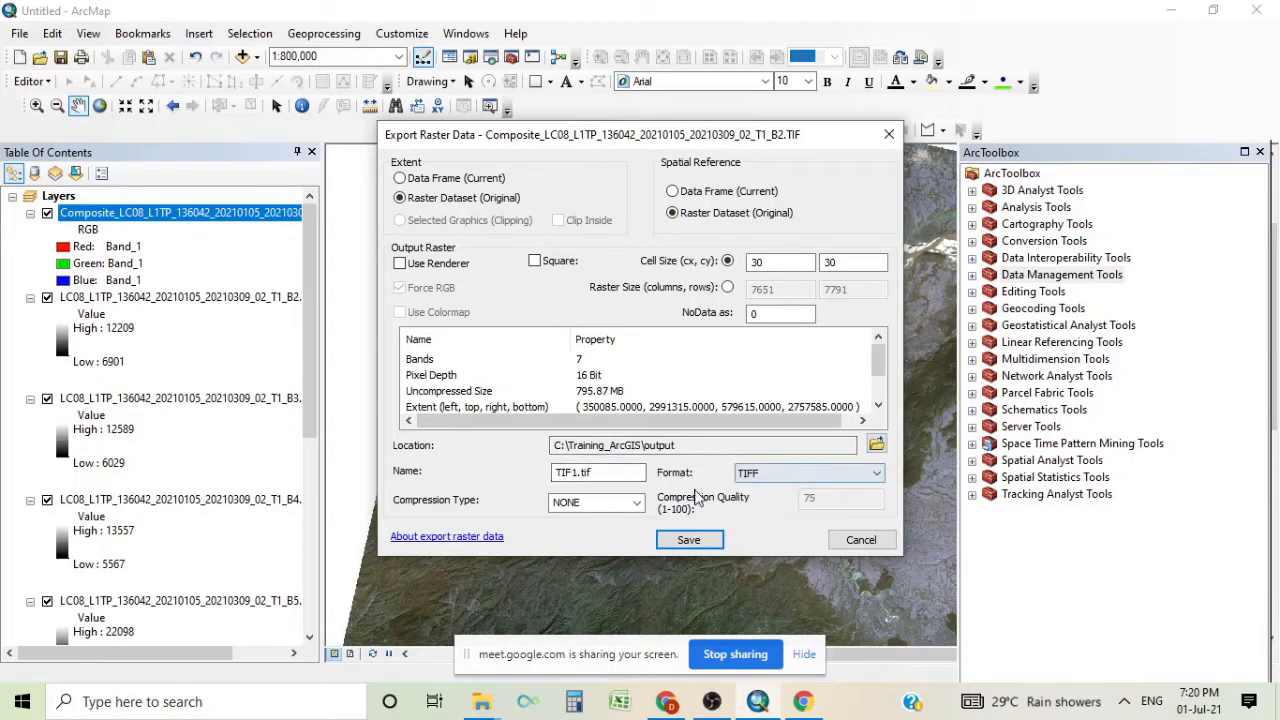
click(573, 473)
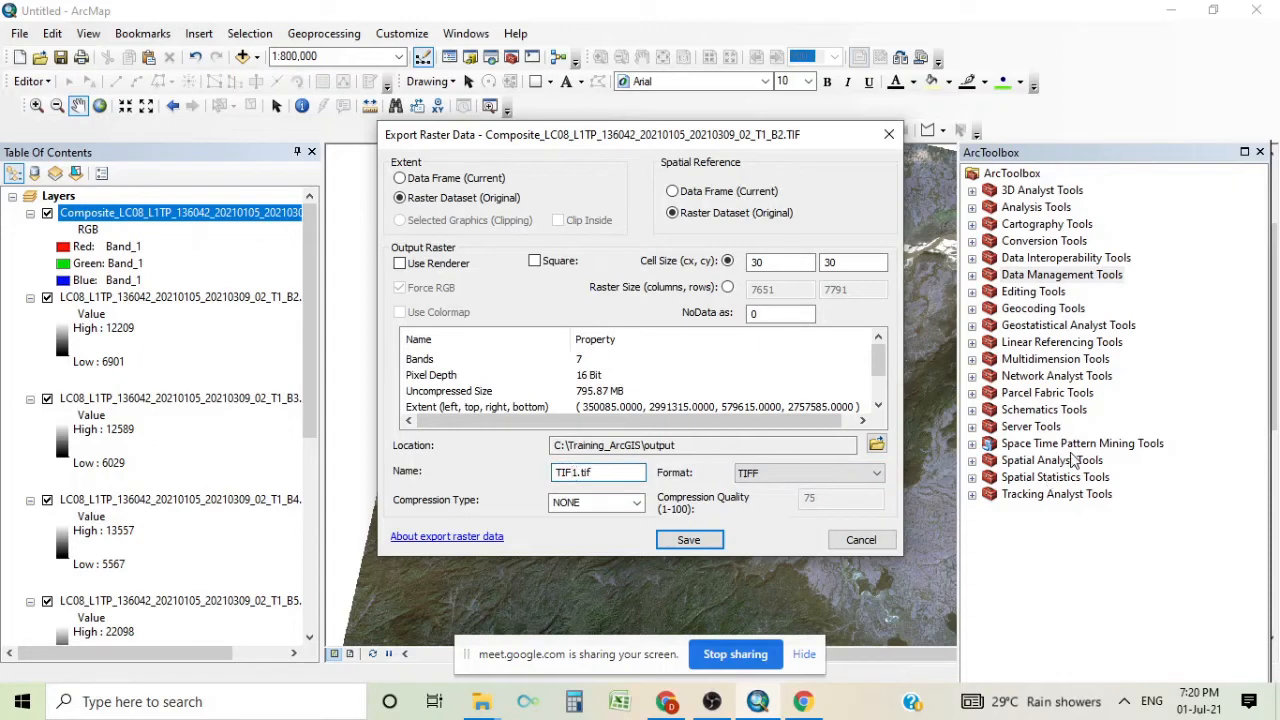
key(BackSpace)
key(BackSpace)
key(BackSpace)
text(test1)
click(871, 478)
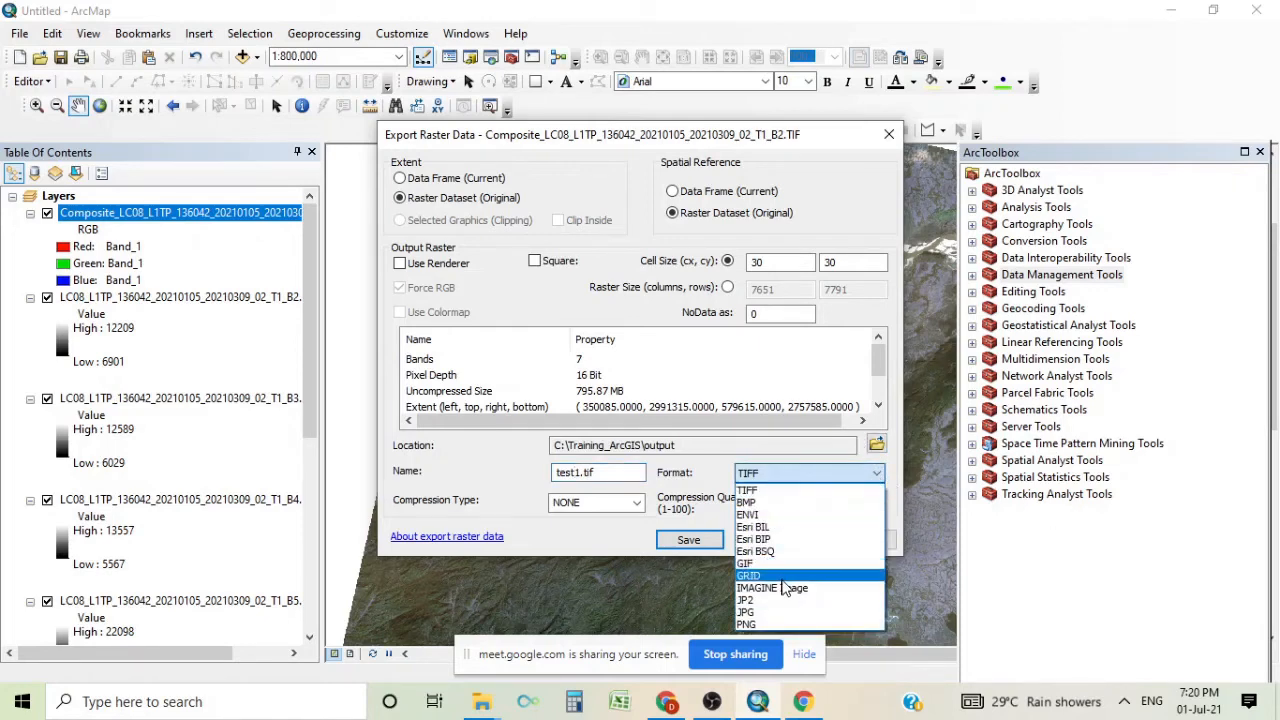
click(769, 493)
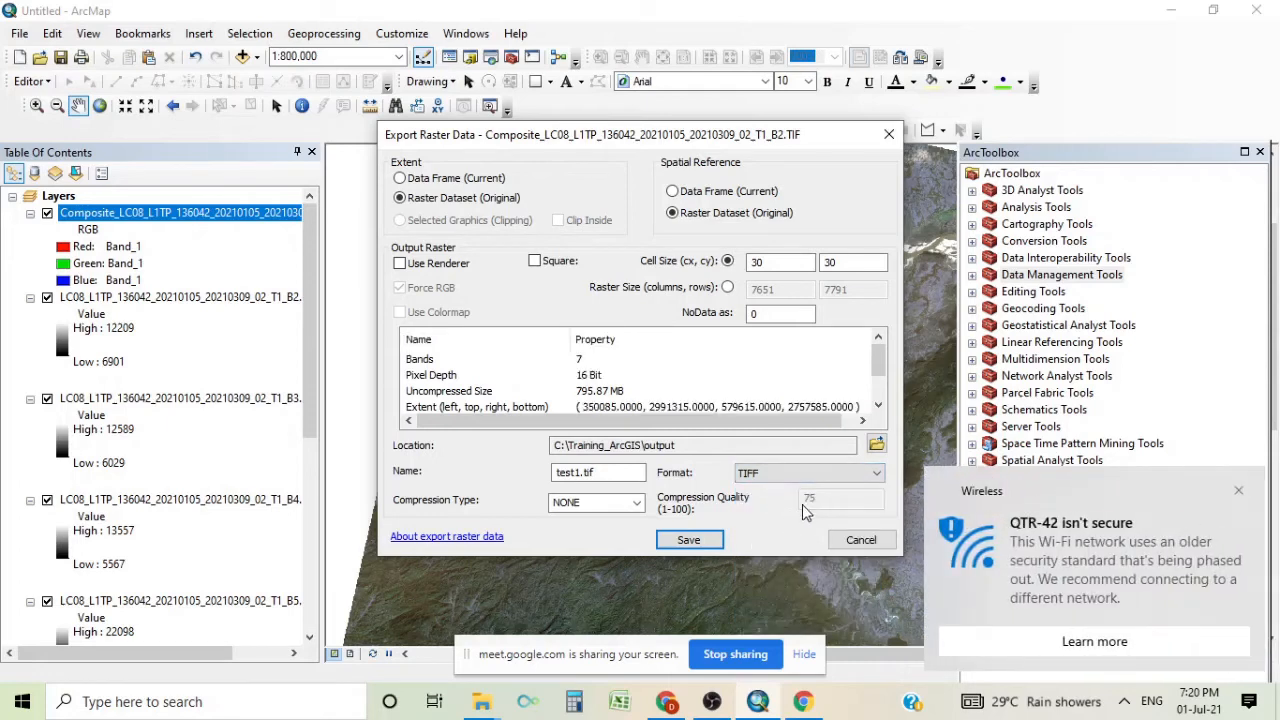
click(1238, 490)
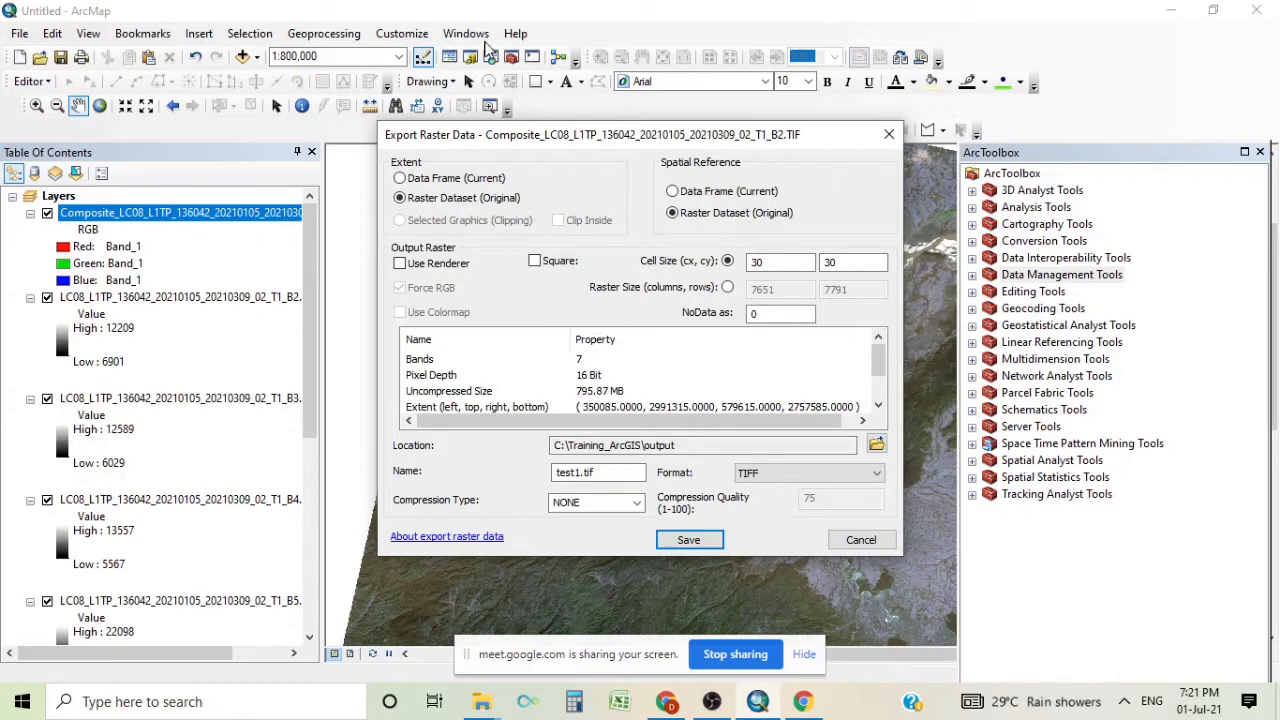
click(886, 137)
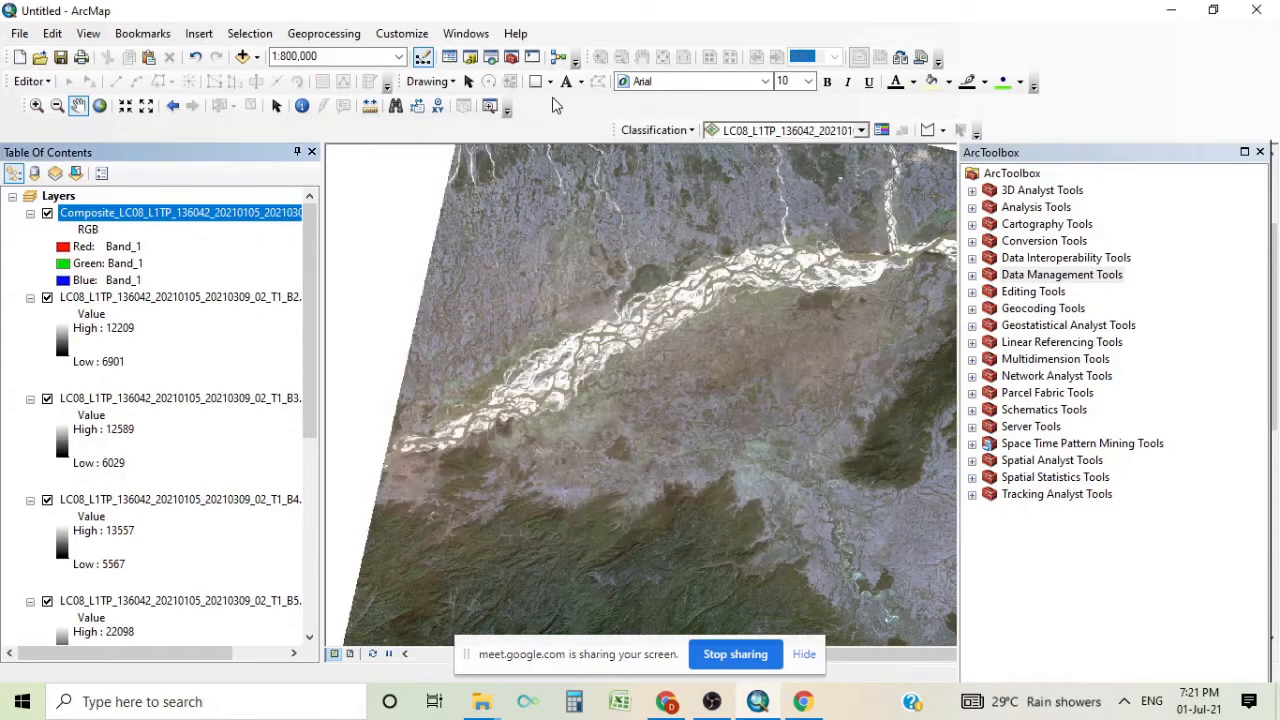
Select the composite and all seven band rasters in Image Analysis, and close the window without processing them
click(466, 34)
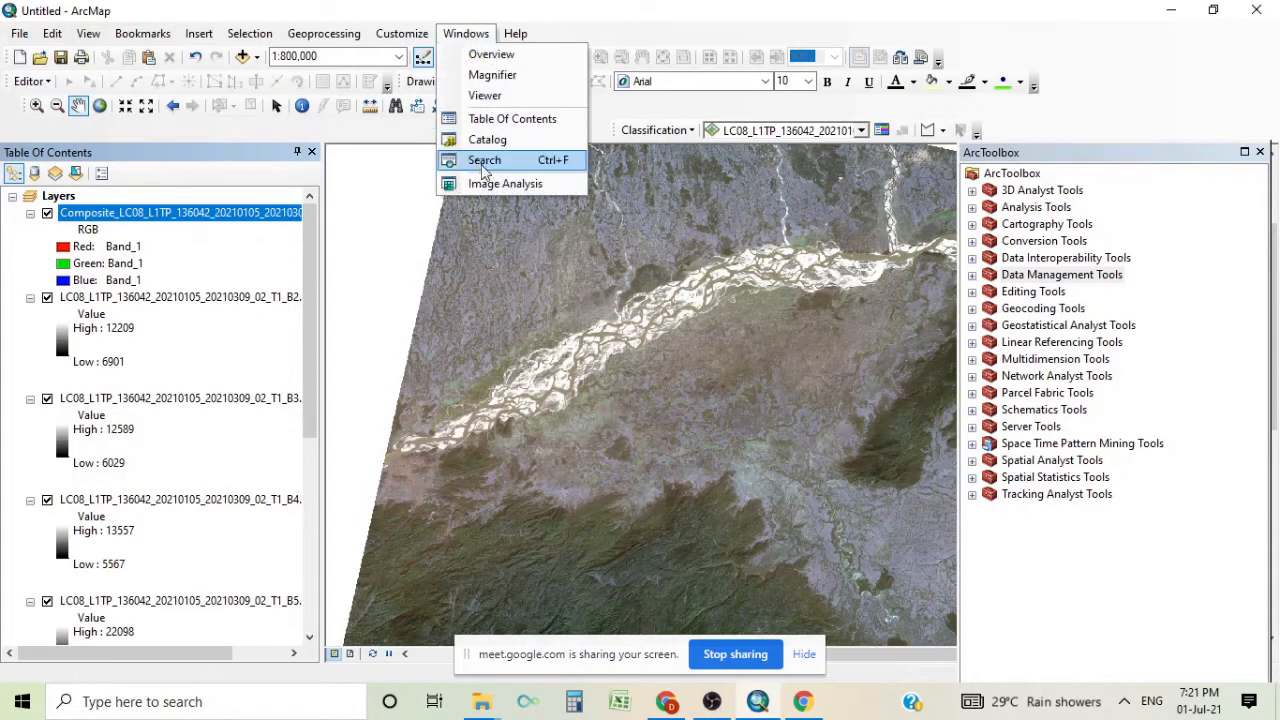
click(503, 185)
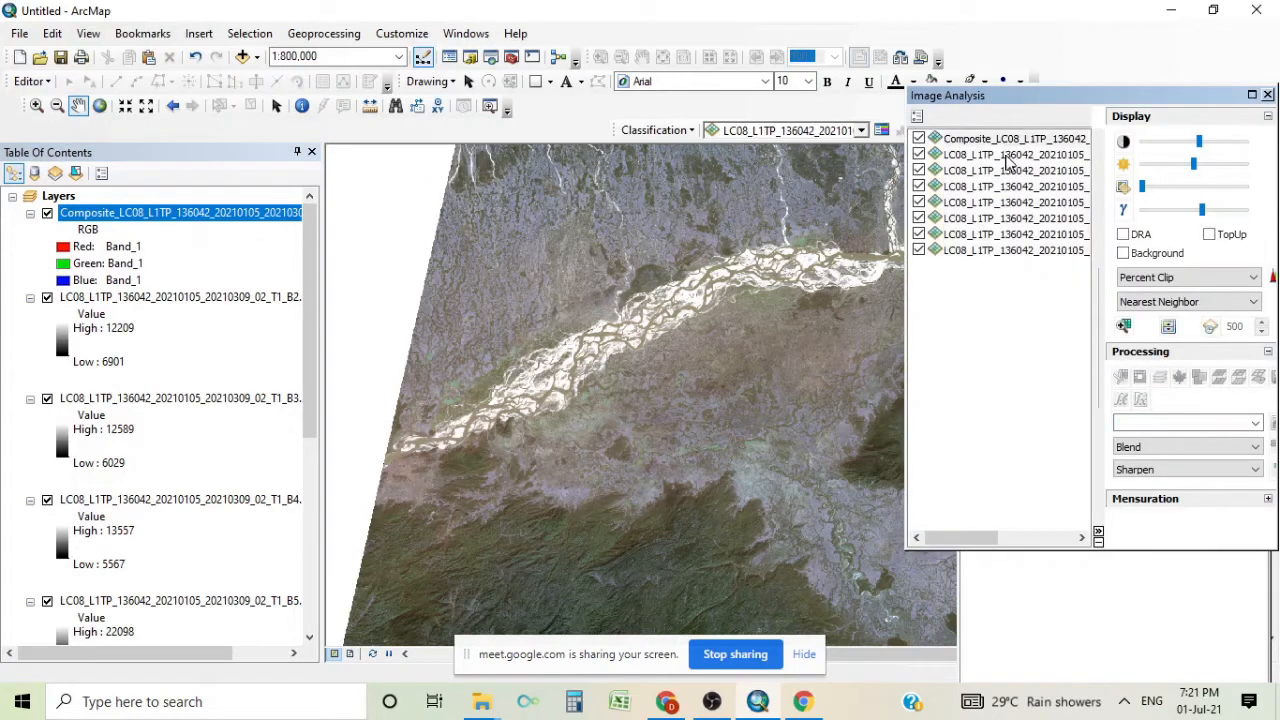
click(1007, 140)
ctrl+click(1010, 156)
ctrl+click(1012, 172)
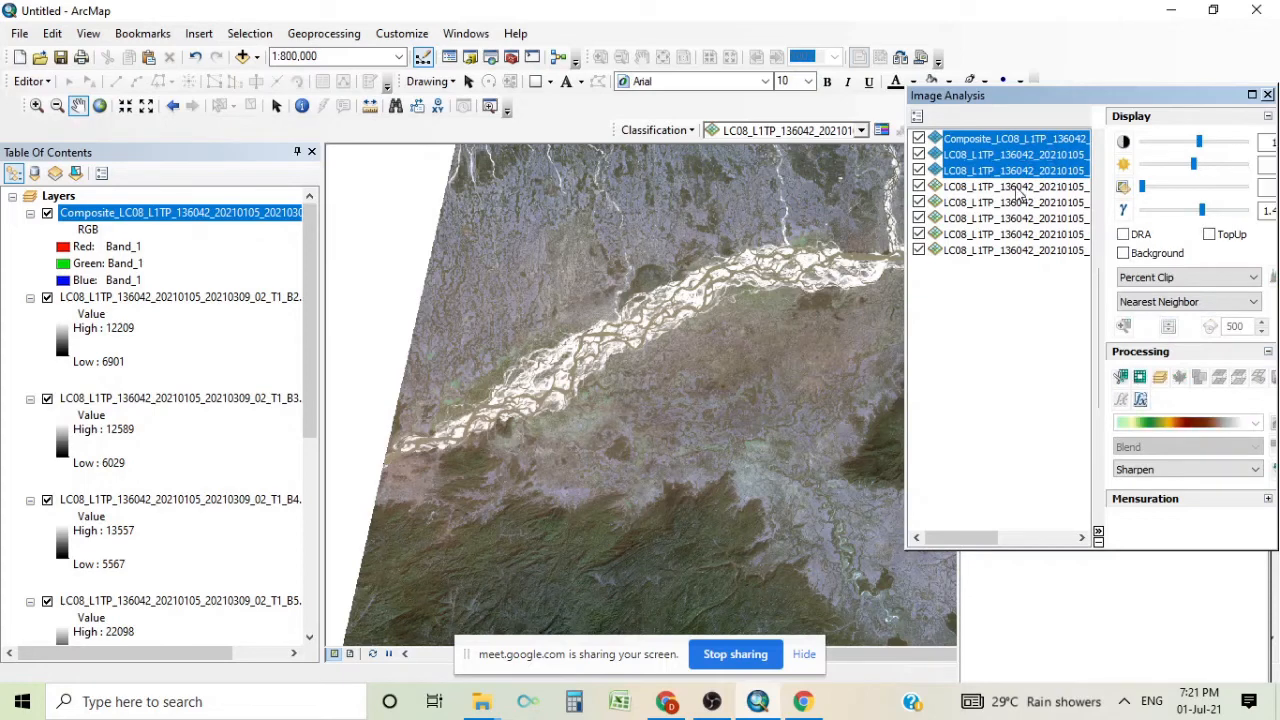
ctrl+click(1013, 188)
ctrl+click(1013, 204)
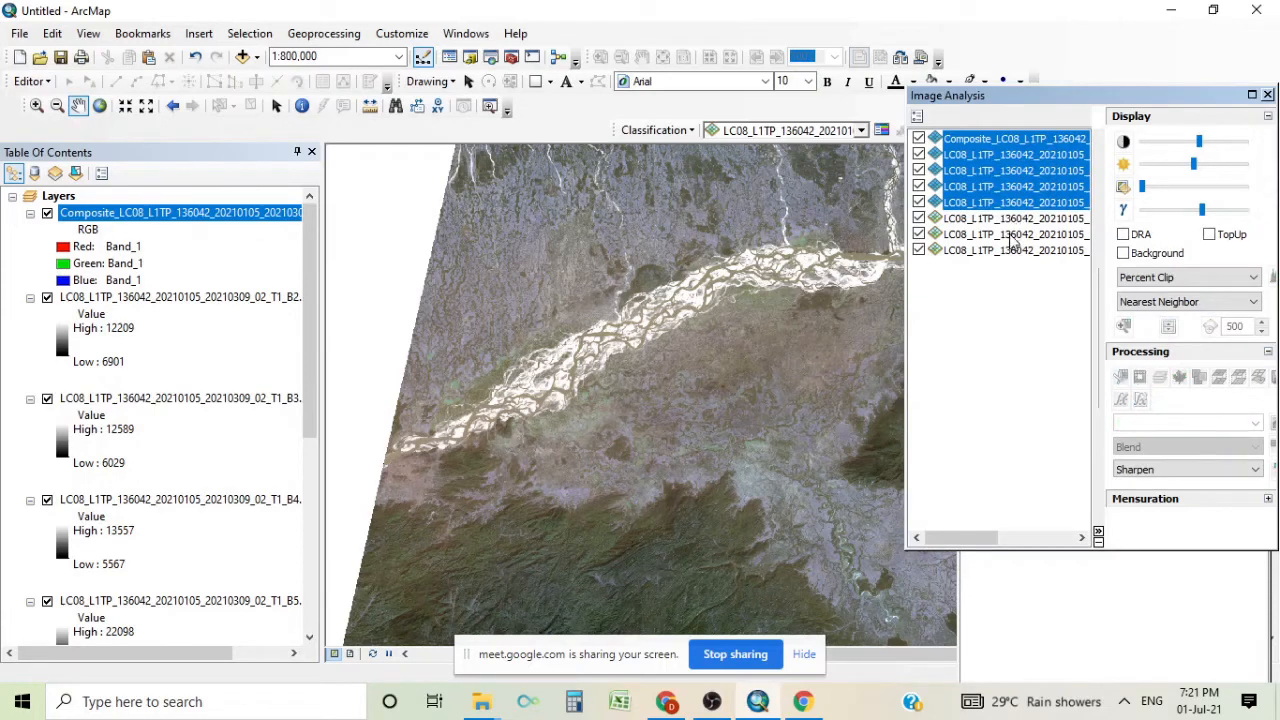
ctrl+click(1013, 219)
ctrl+click(1010, 235)
ctrl+click(1010, 251)
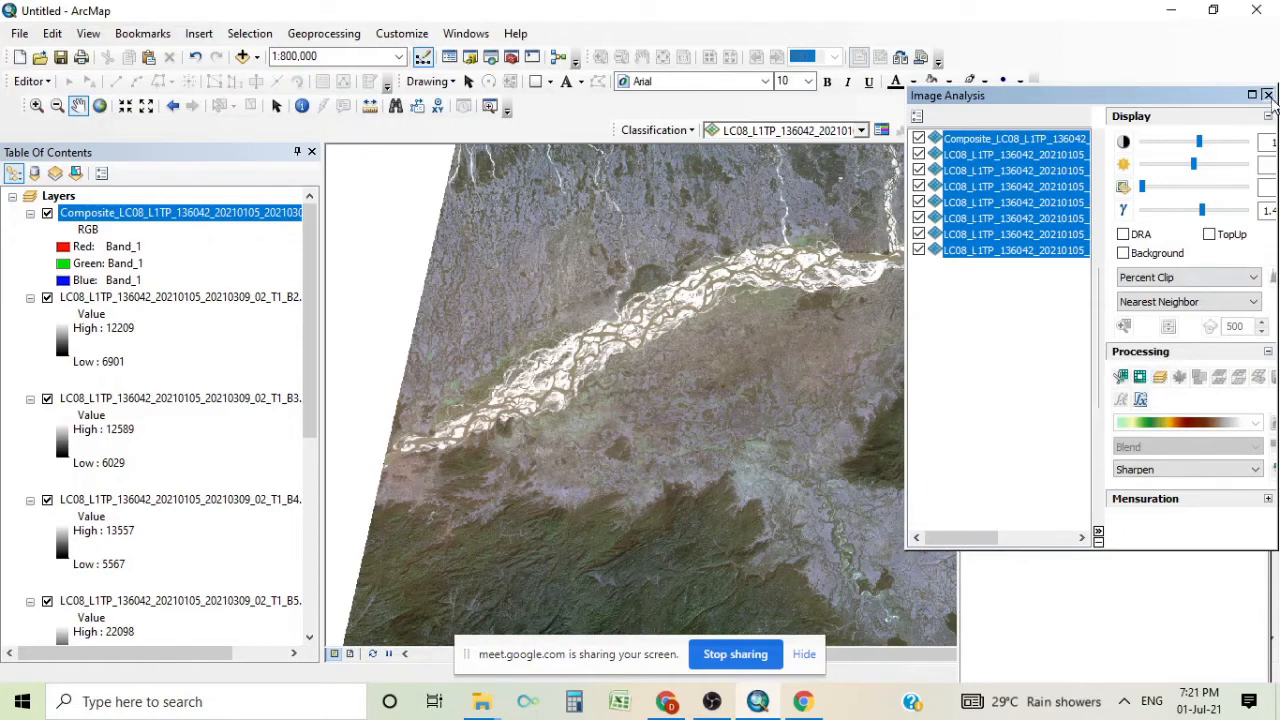
click(1267, 95)
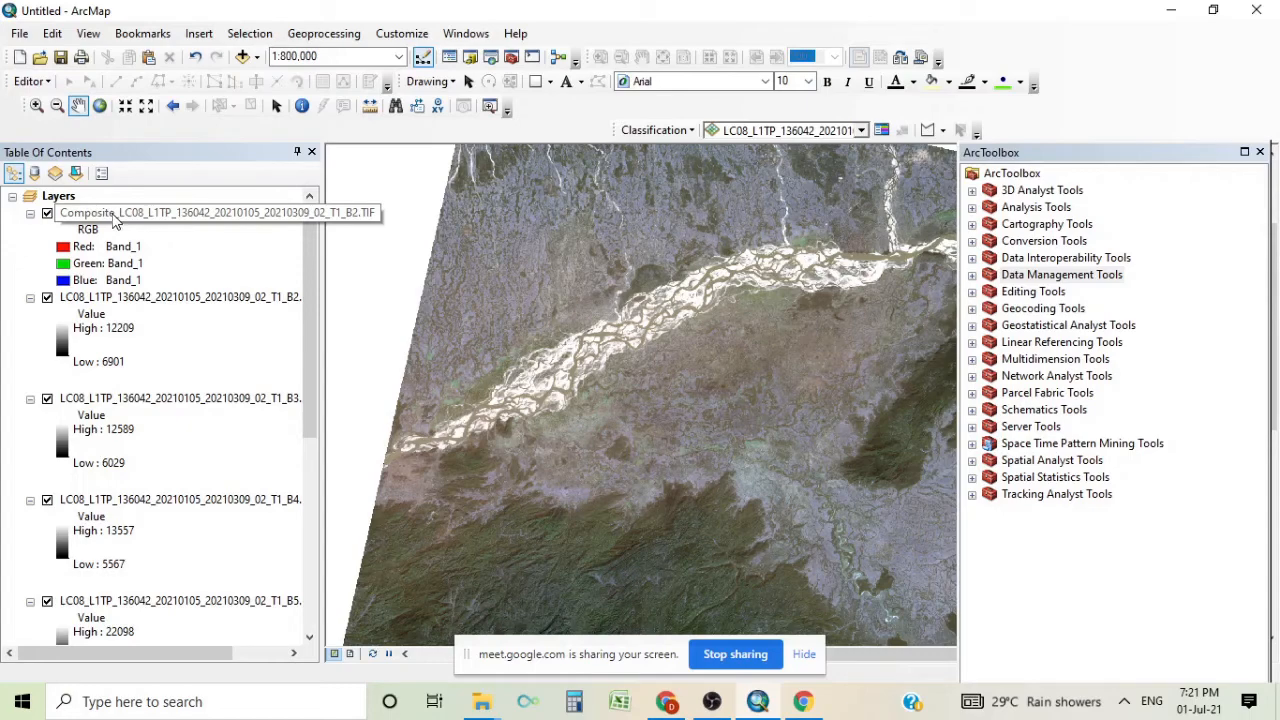
Review the export settings and available output formats for the composite layer's raster data, keeping TIFF, and close the dialog without saving
right_click(115, 220)
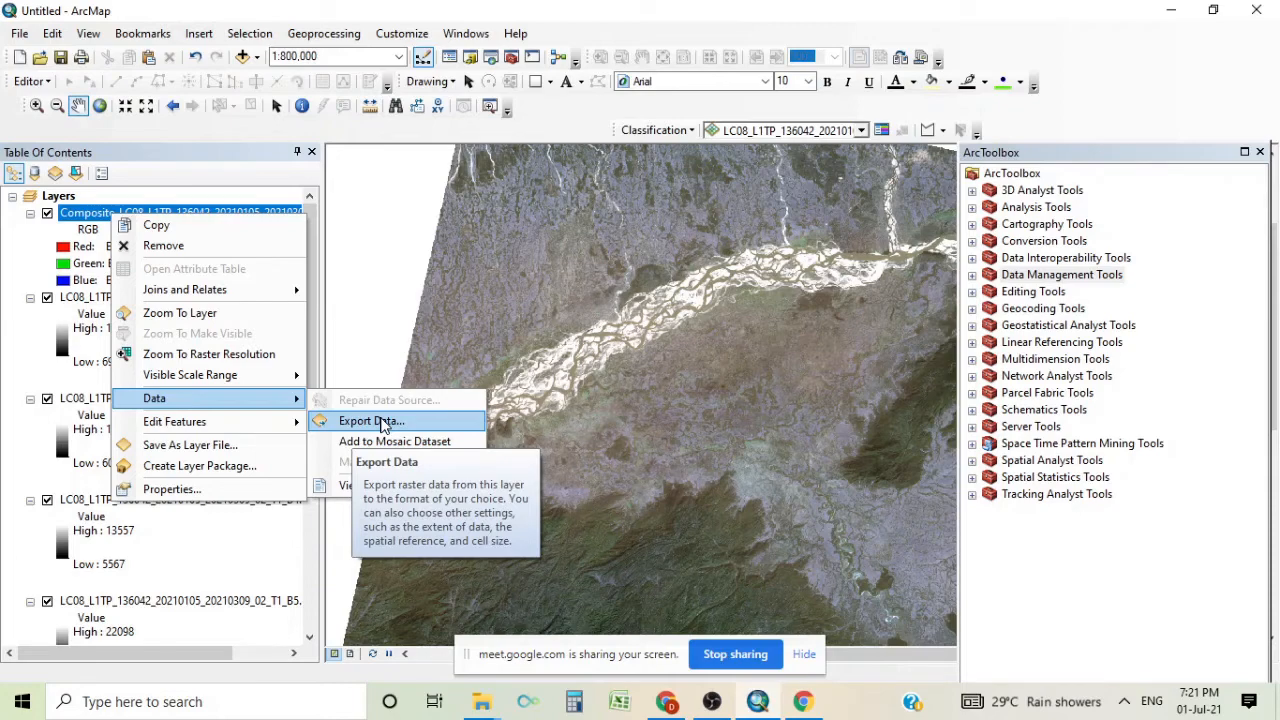
click(378, 428)
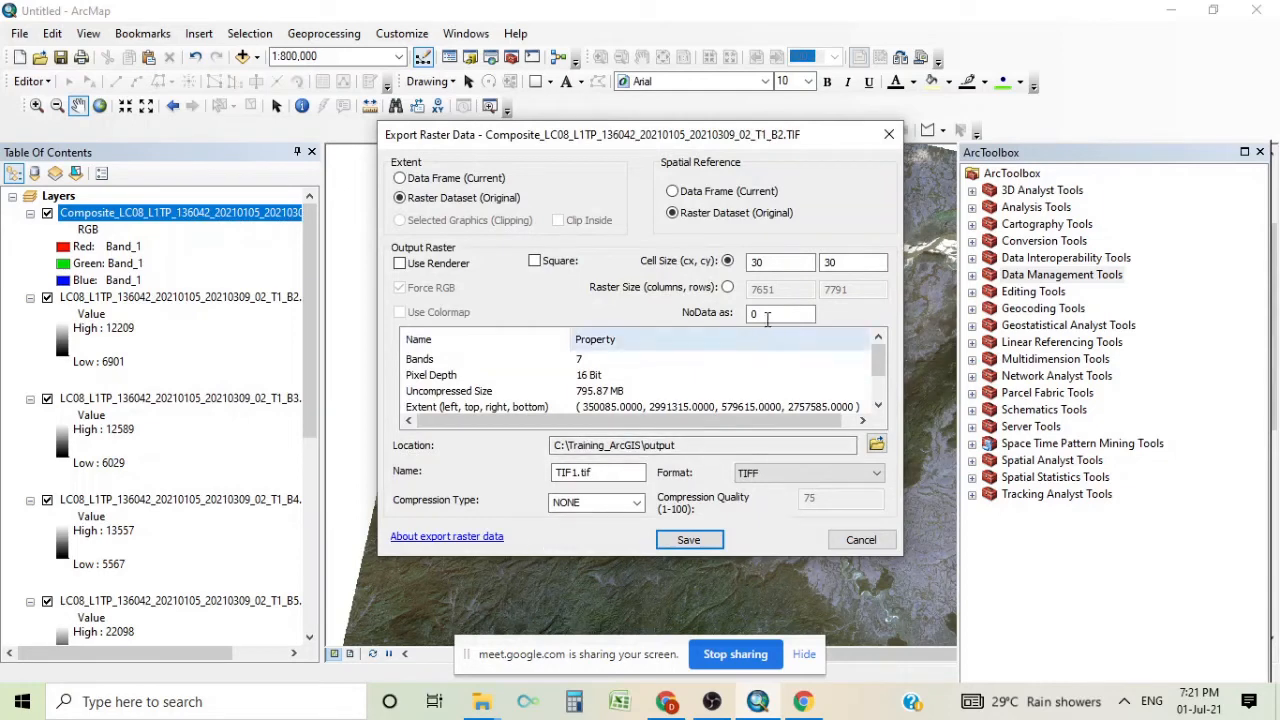
click(876, 475)
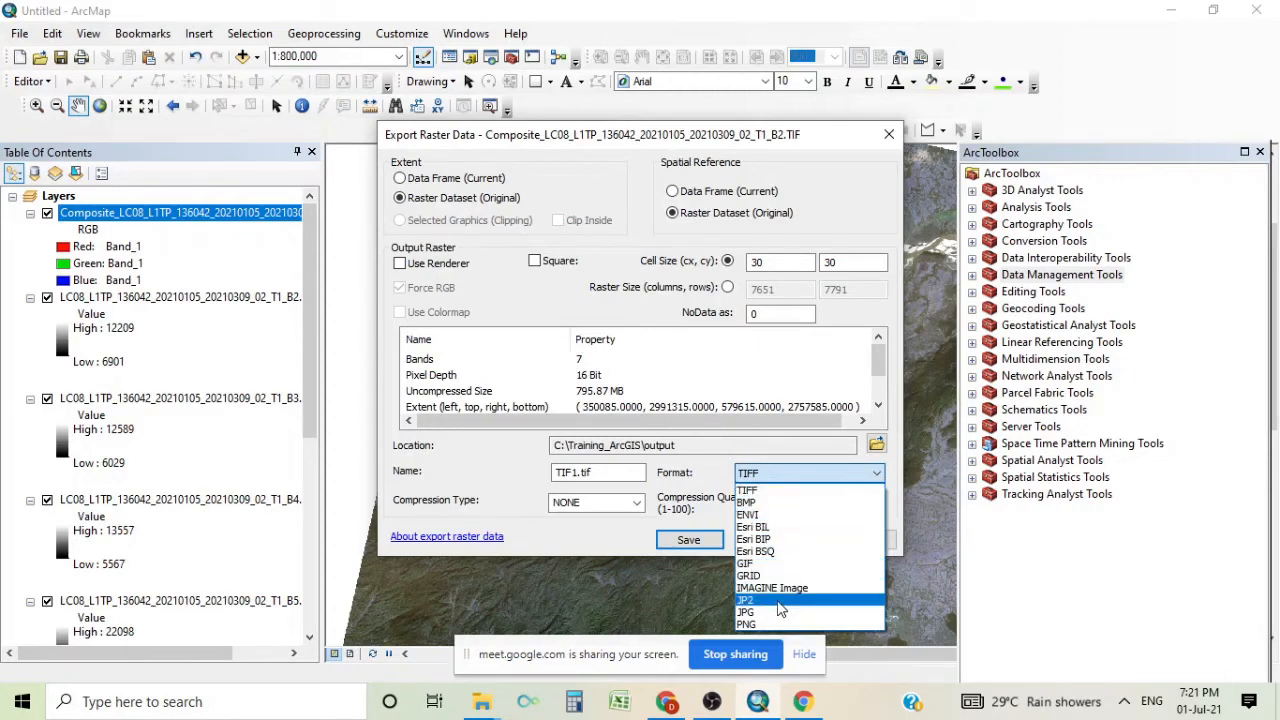
click(801, 479)
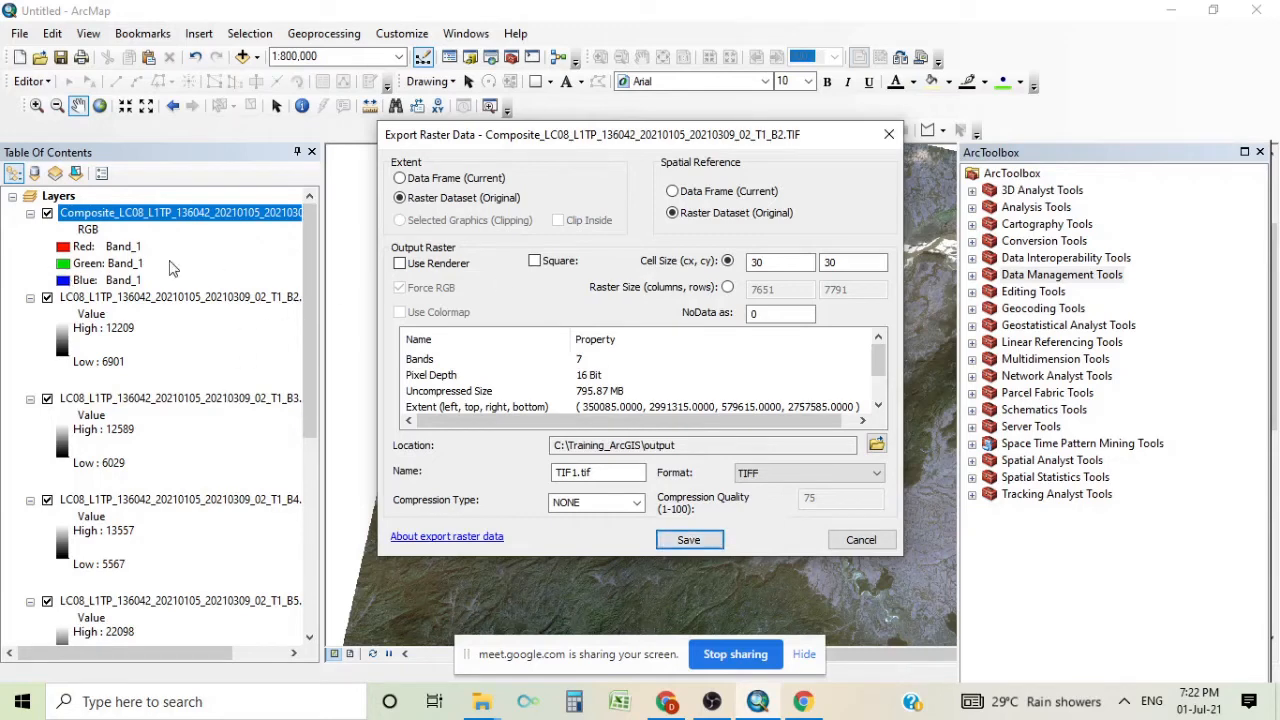
click(889, 134)
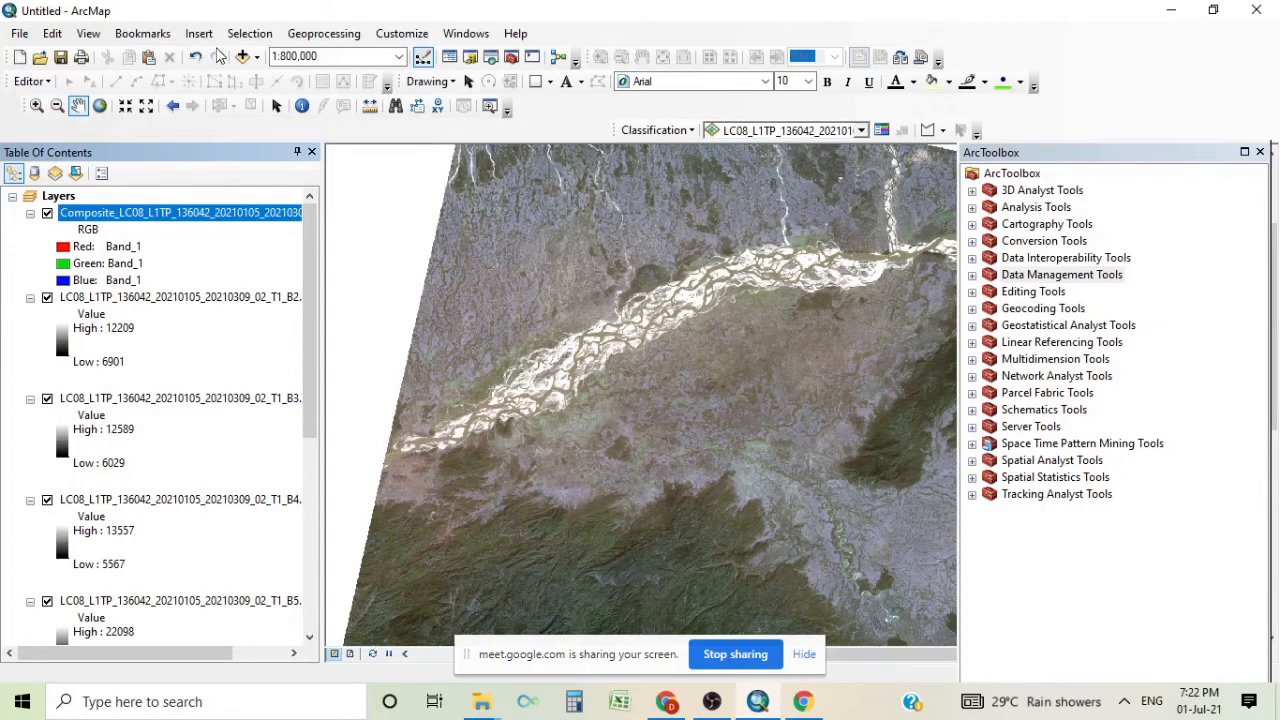
Add the raster TIF2.tif from the Training_ArcGIS output folder to the map
click(242, 56)
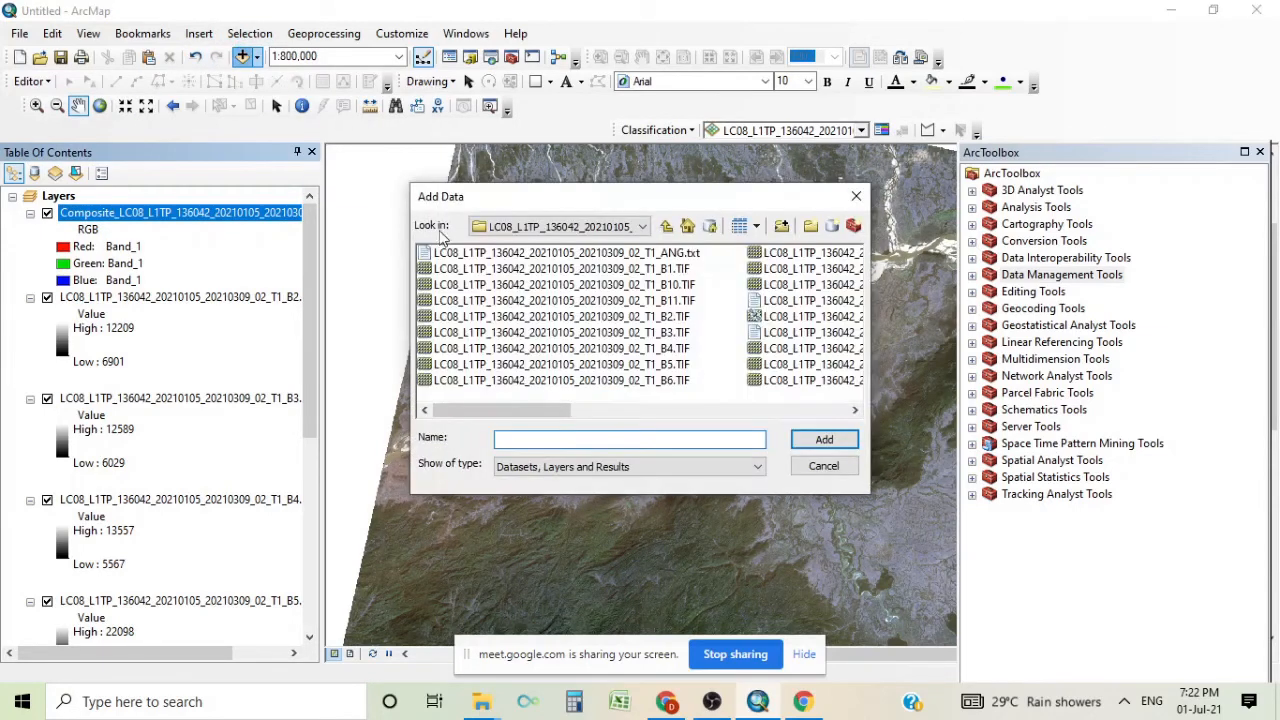
click(667, 226)
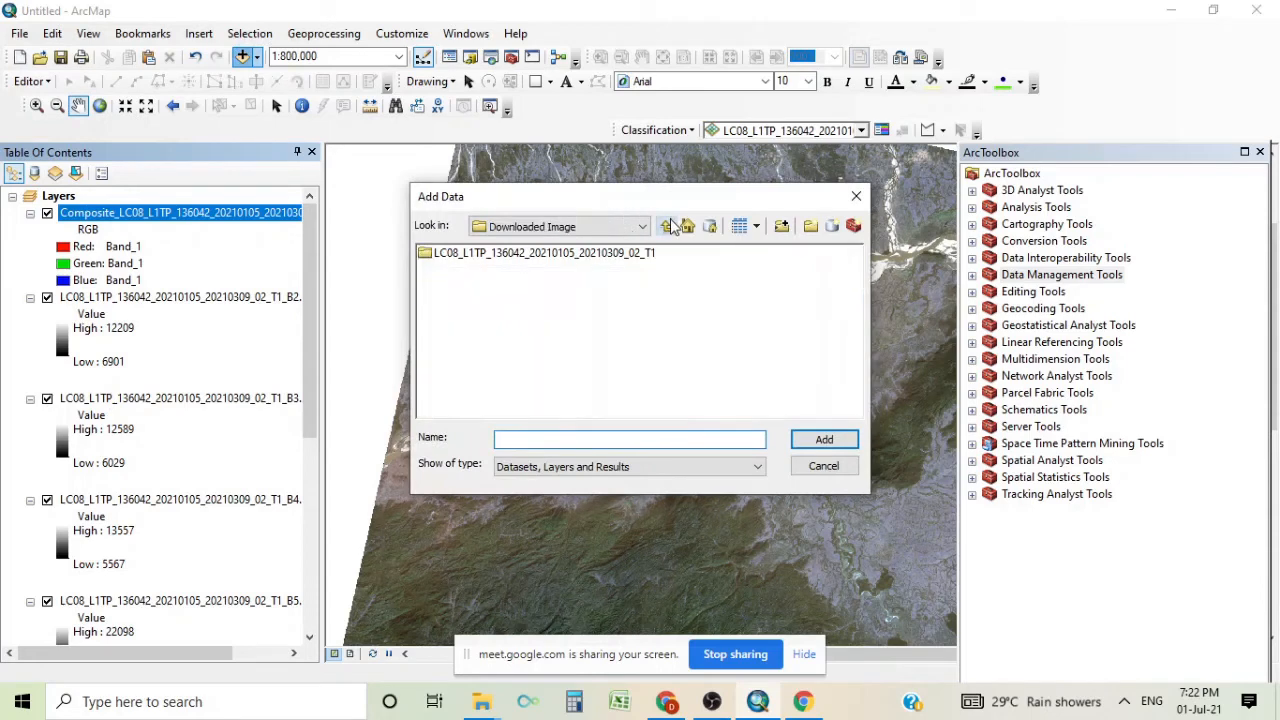
click(667, 226)
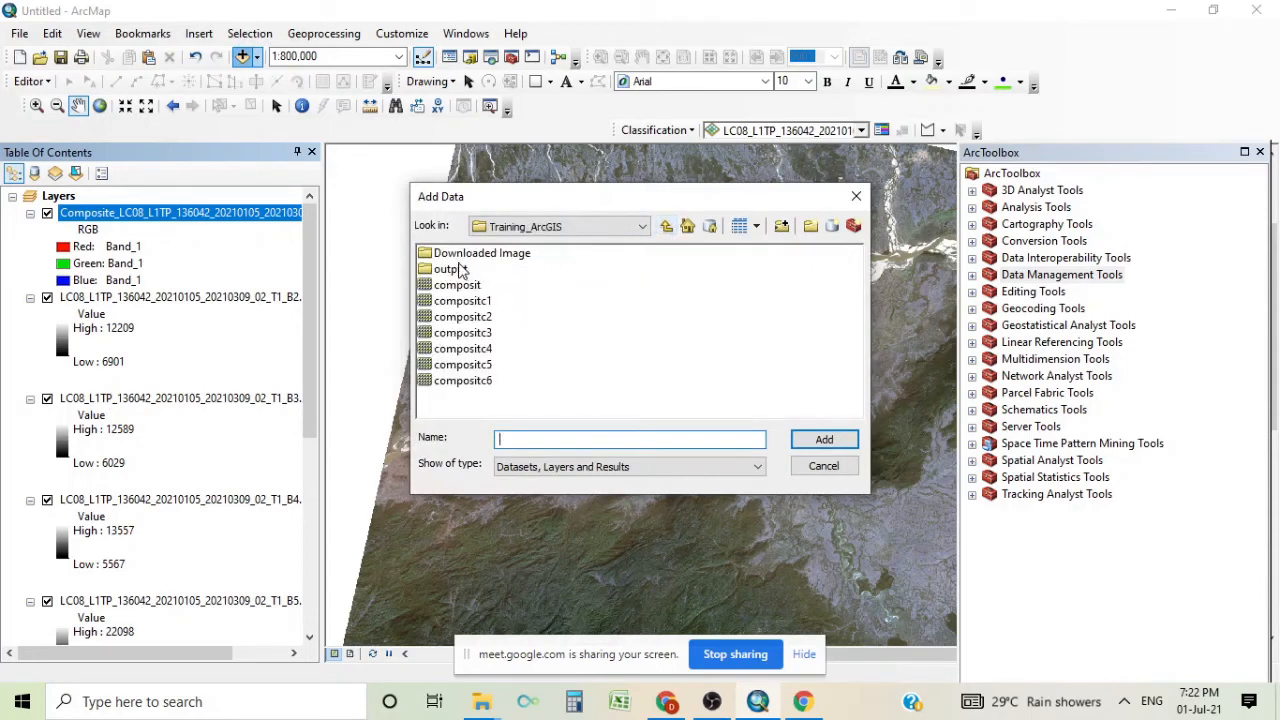
double_click(462, 270)
click(565, 274)
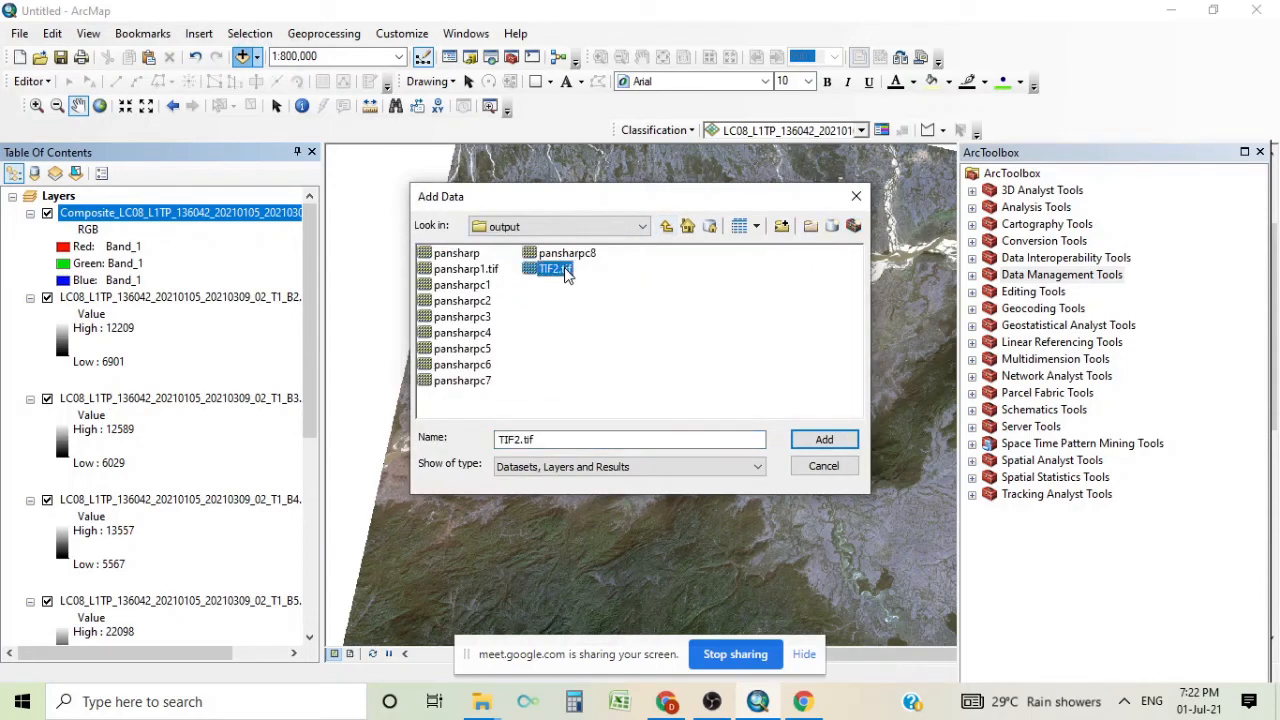
click(820, 440)
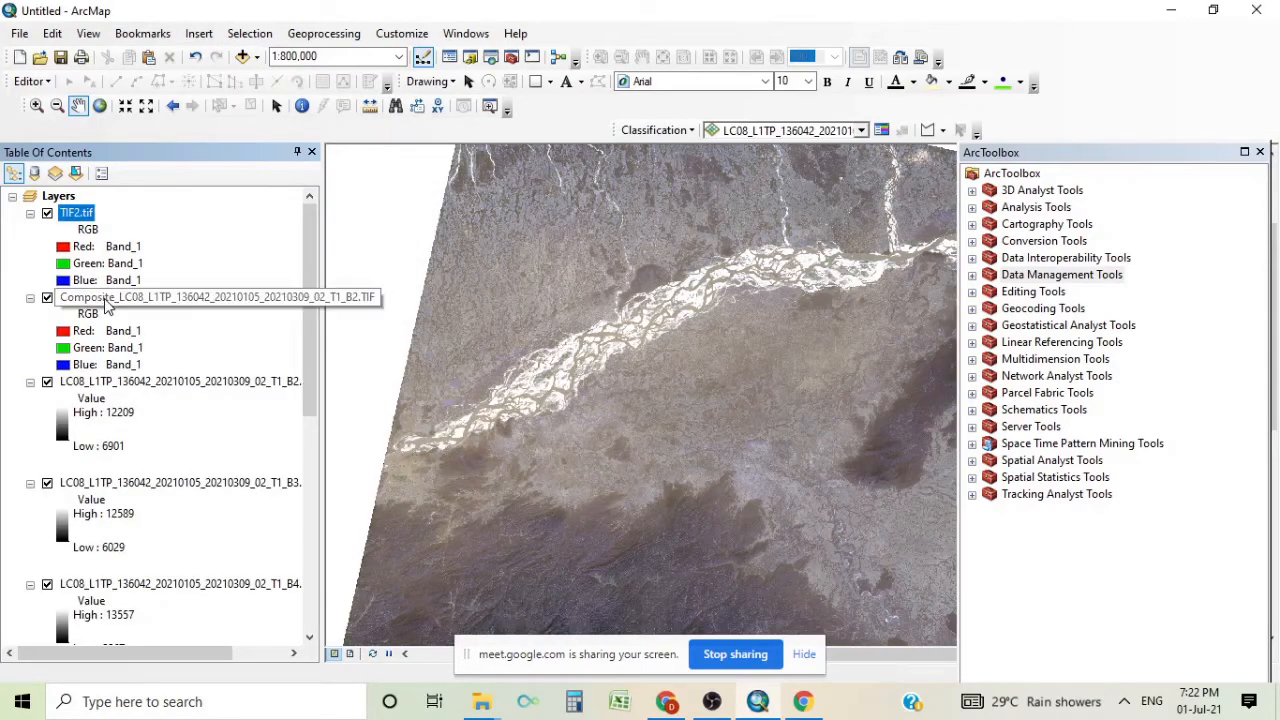
Remove the composite layer and the single-band layers B1 to B7 from the map, keeping only TIF2.tif
right_click(108, 307)
click(155, 330)
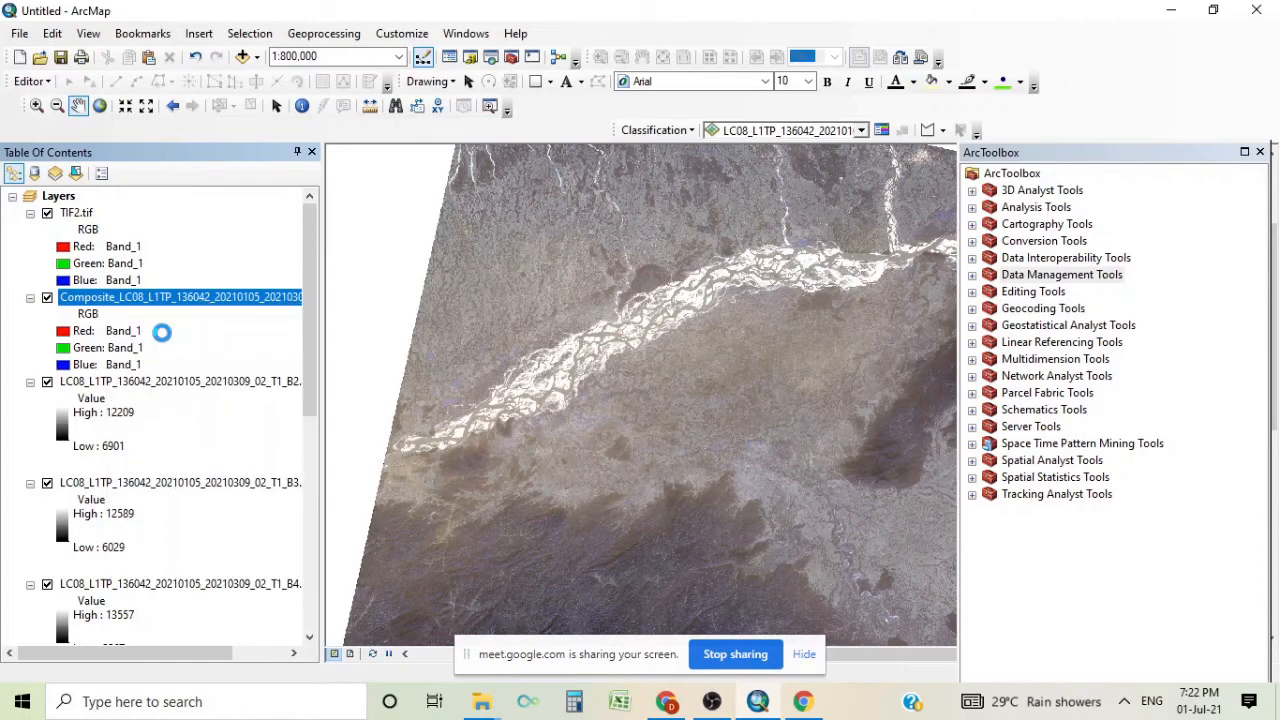
right_click(104, 300)
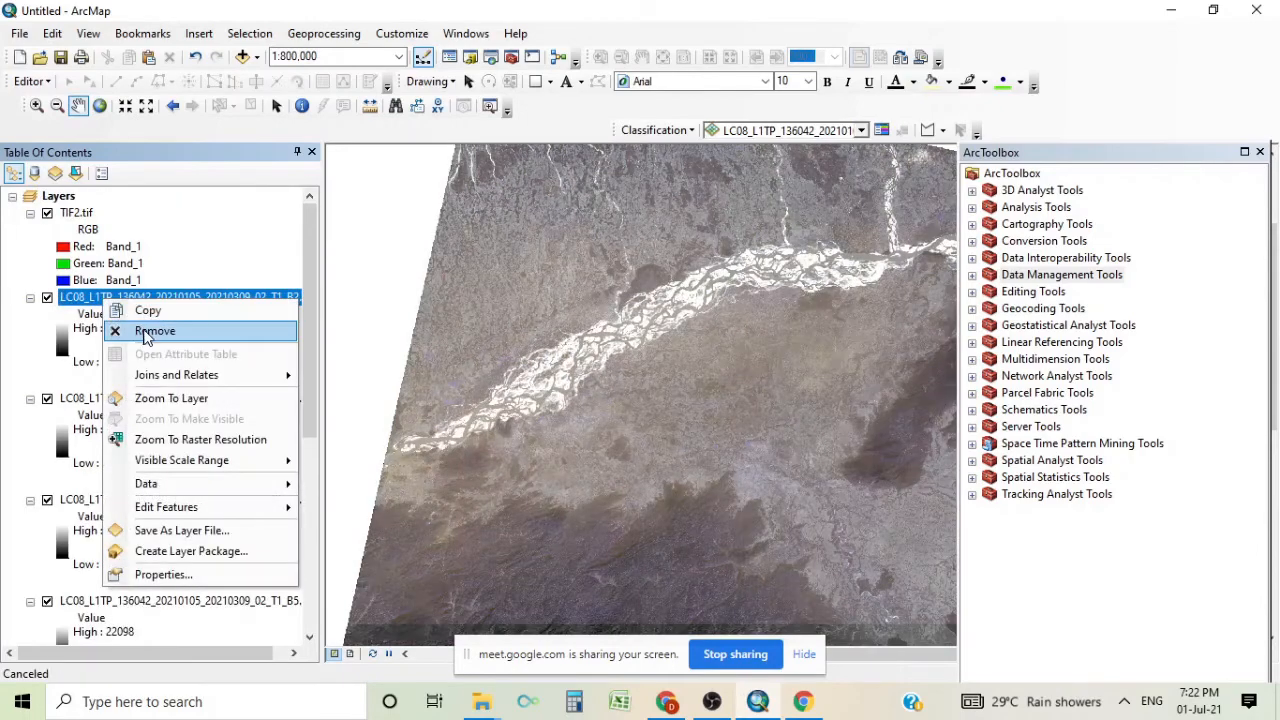
click(148, 332)
right_click(100, 298)
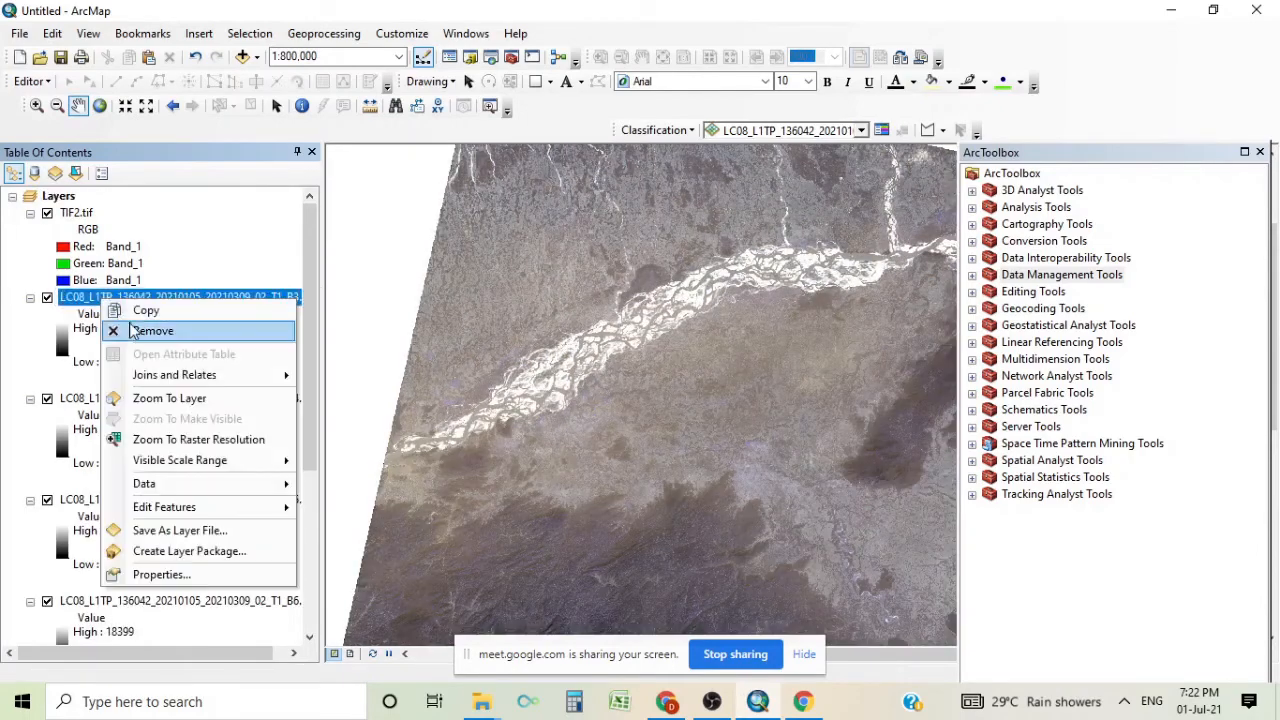
click(133, 331)
right_click(120, 298)
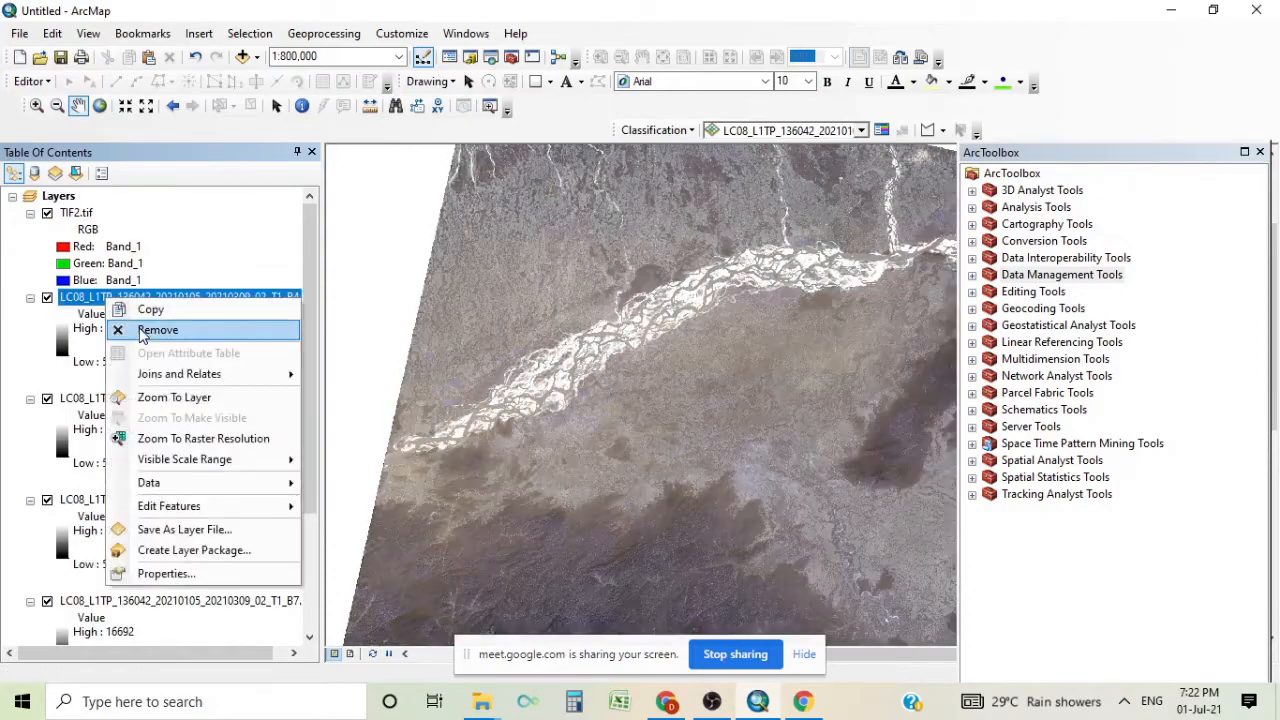
click(128, 330)
right_click(128, 298)
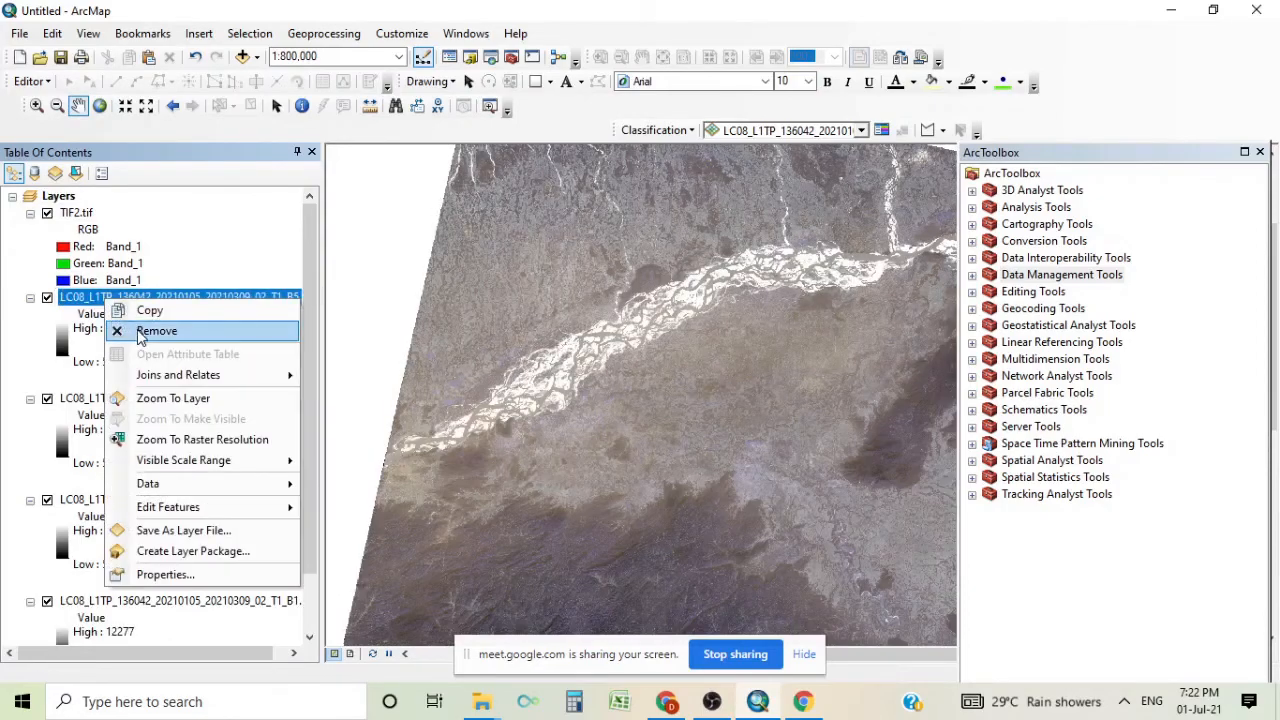
click(130, 330)
right_click(128, 298)
click(140, 329)
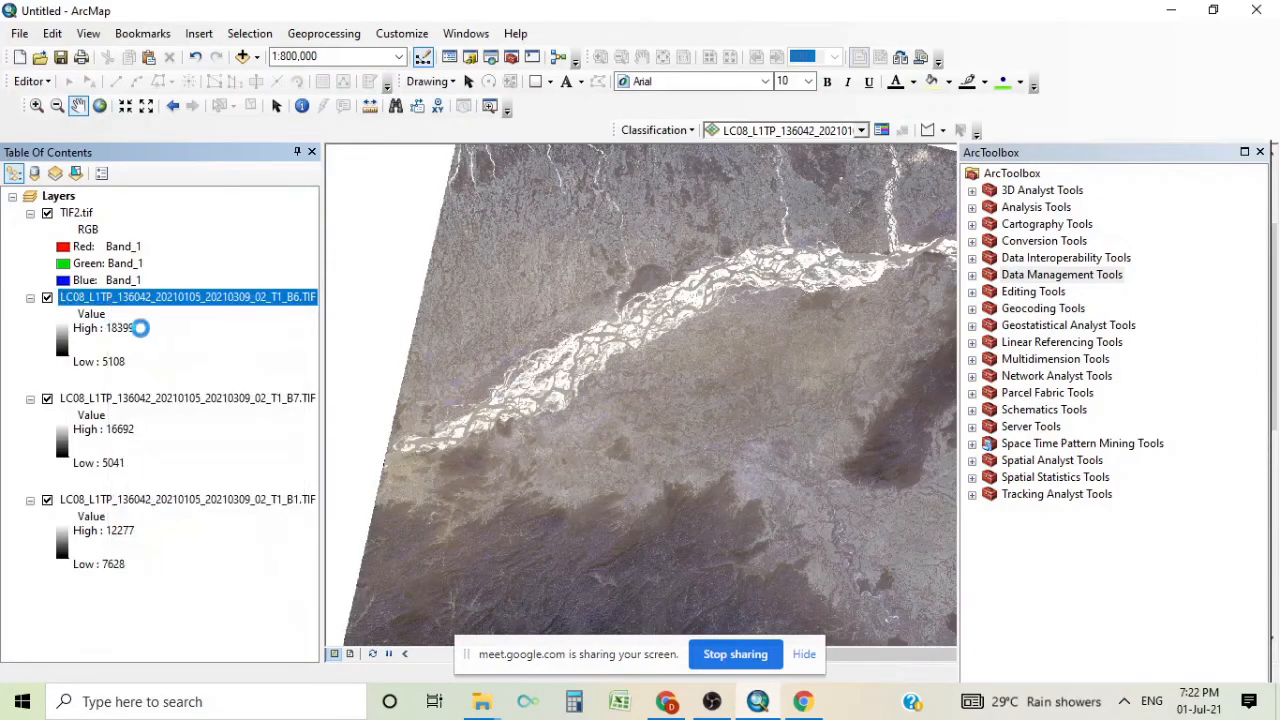
right_click(118, 298)
click(130, 330)
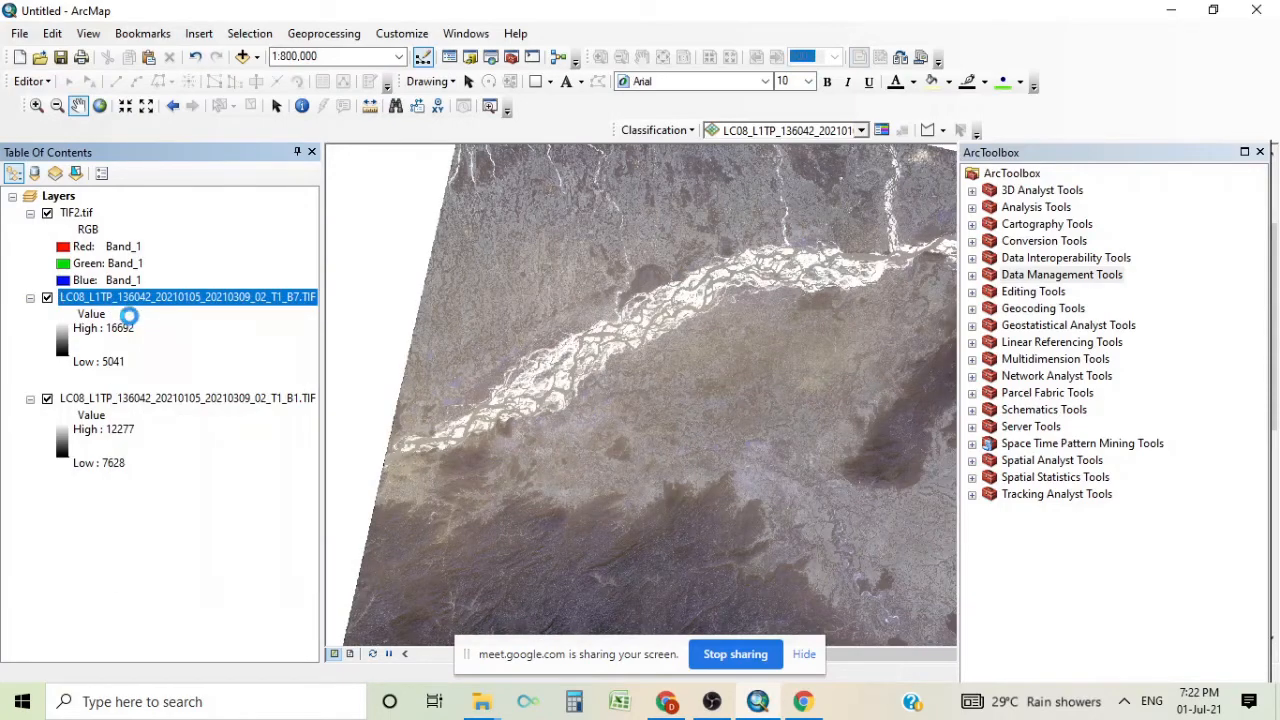
right_click(113, 299)
click(145, 329)
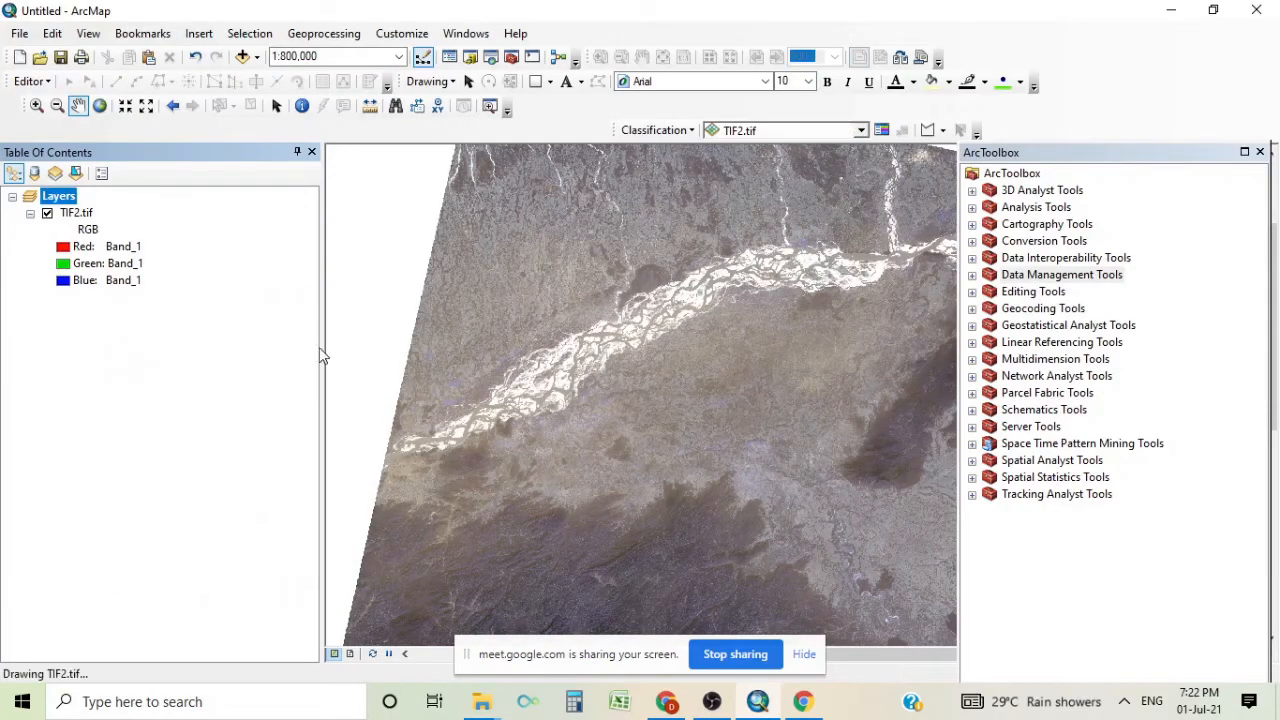
Set the TIF2.tif RGB composite to use the fifth listed band for red, the fourth for green and the third for blue
double_click(78, 213)
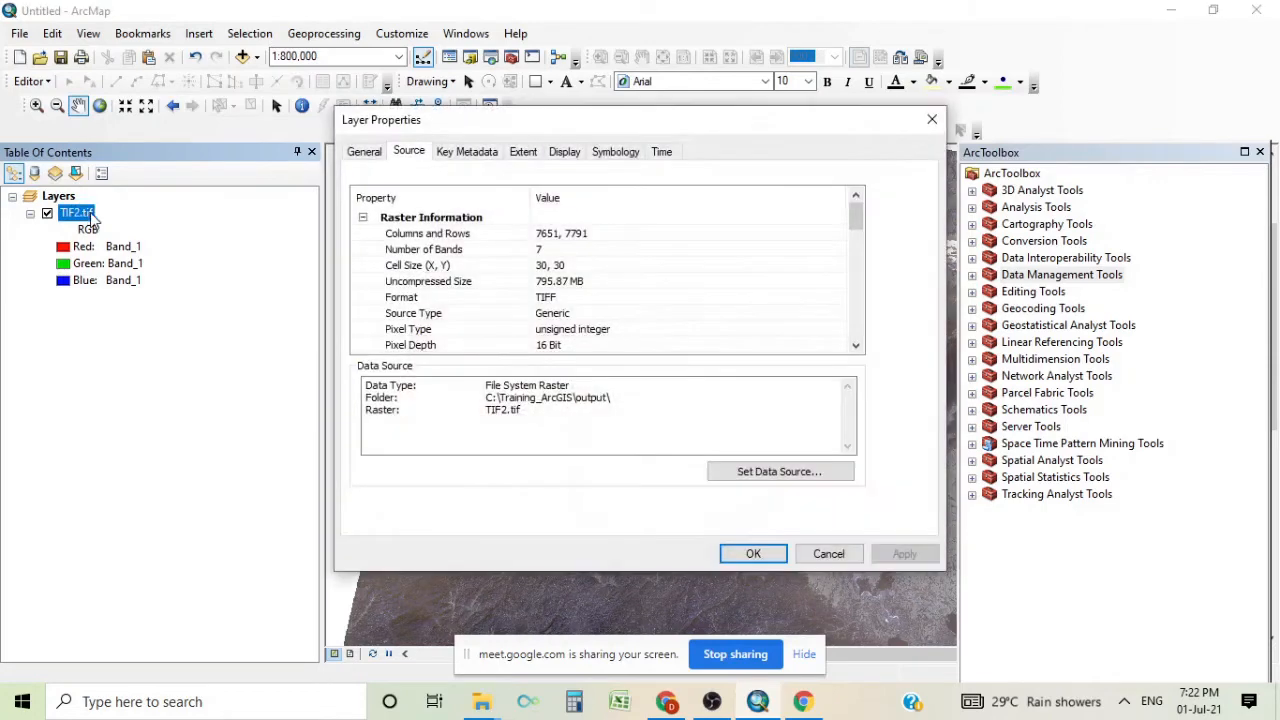
click(364, 152)
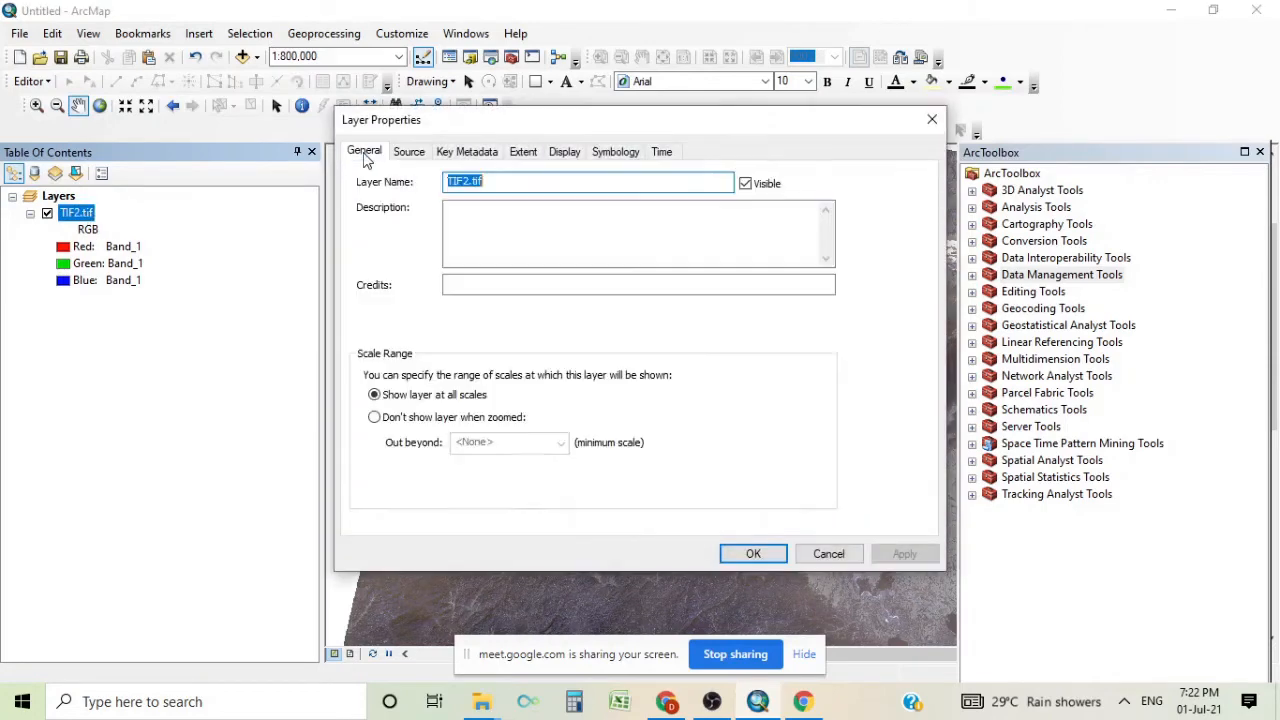
click(618, 155)
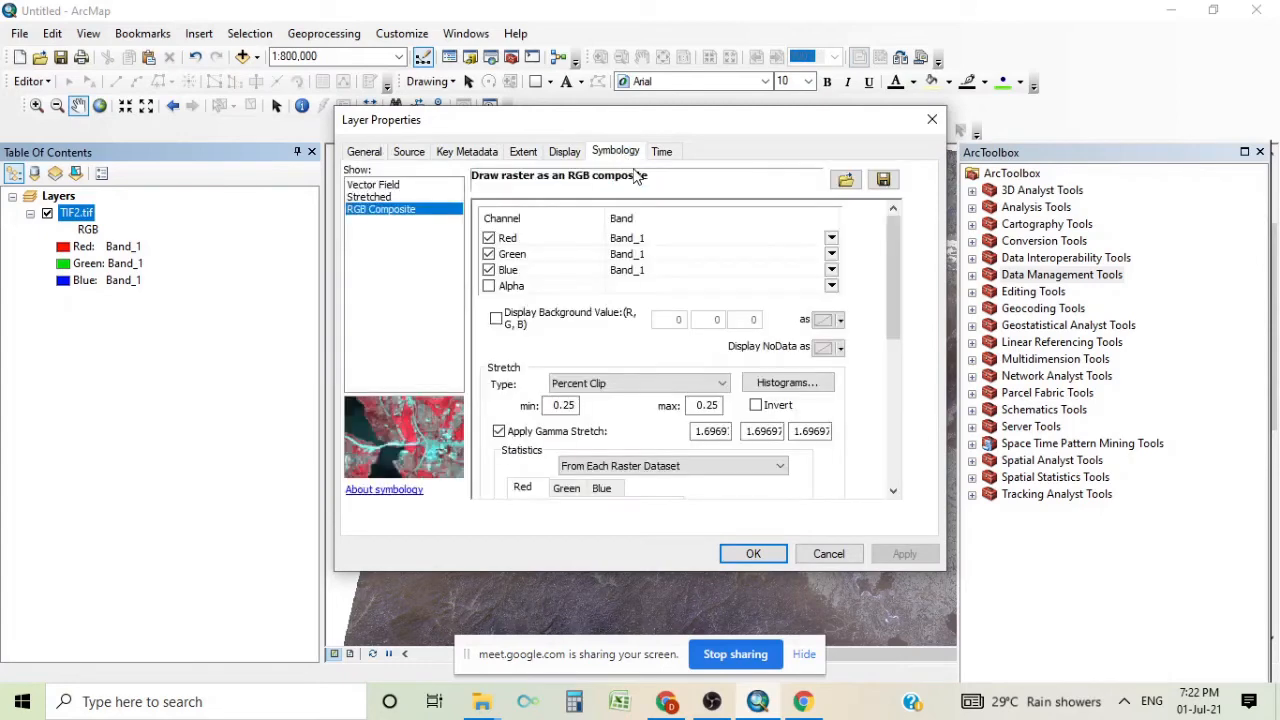
click(831, 240)
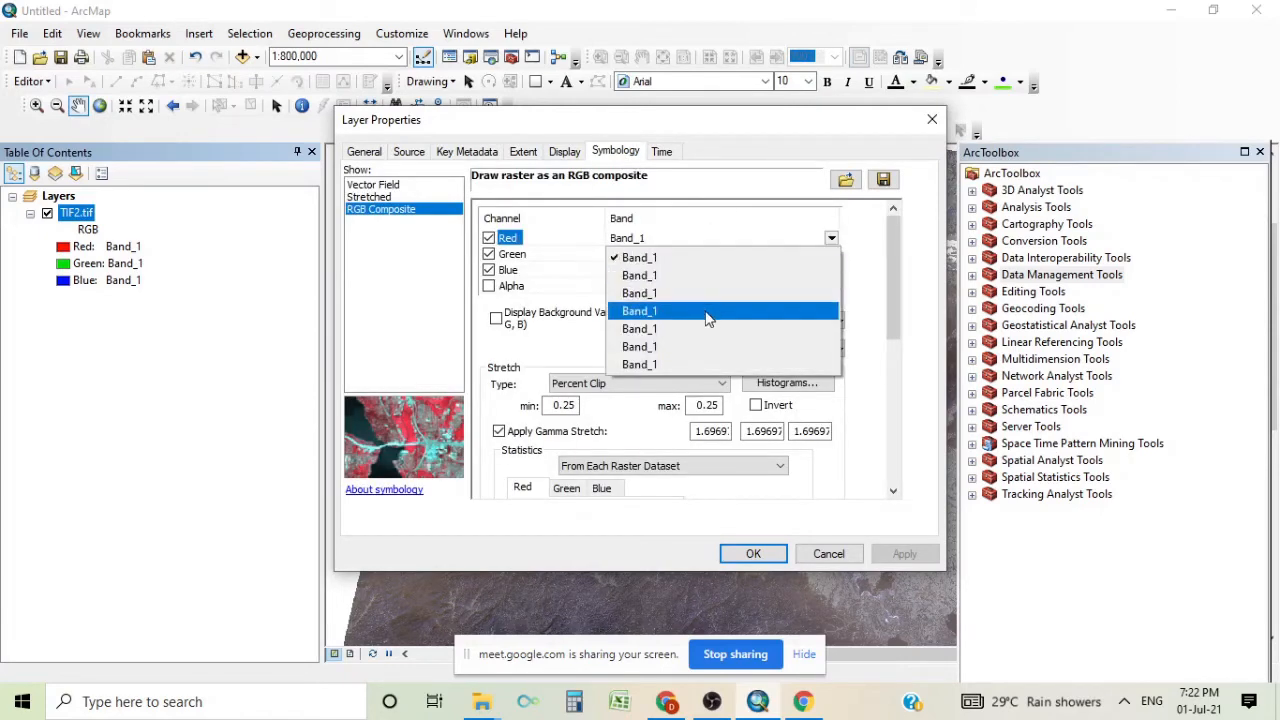
click(665, 333)
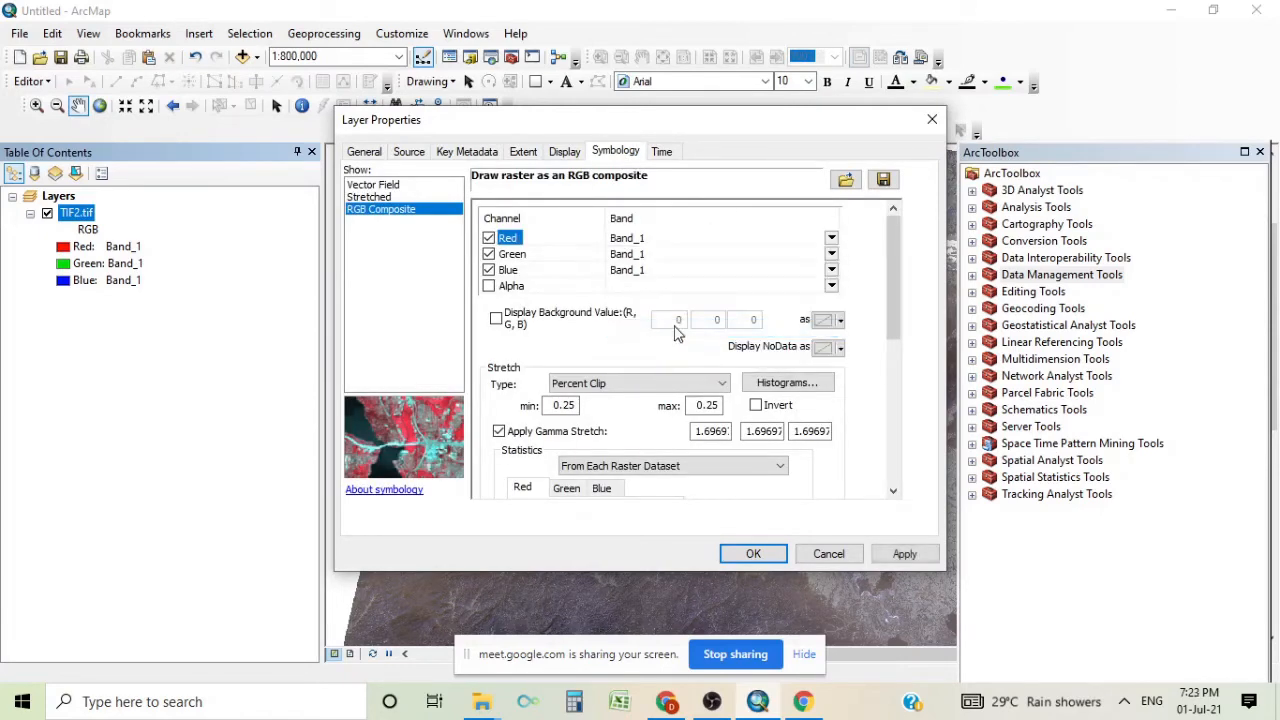
click(831, 254)
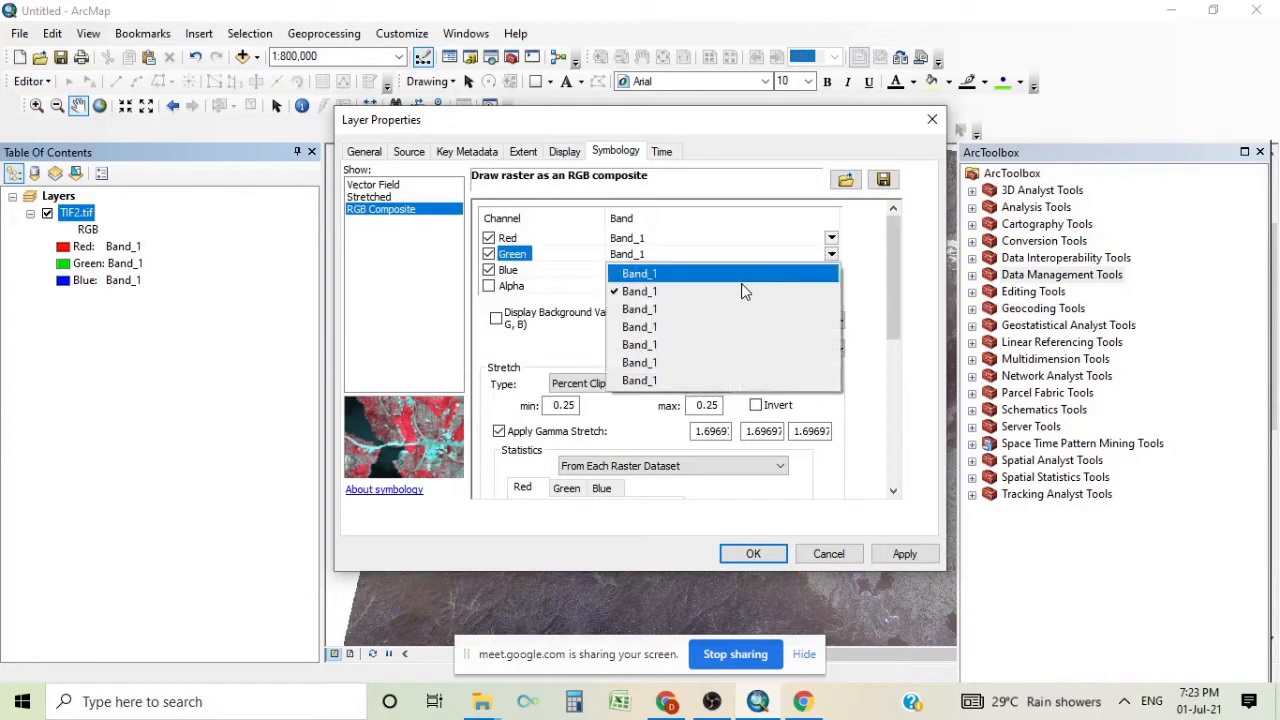
click(660, 336)
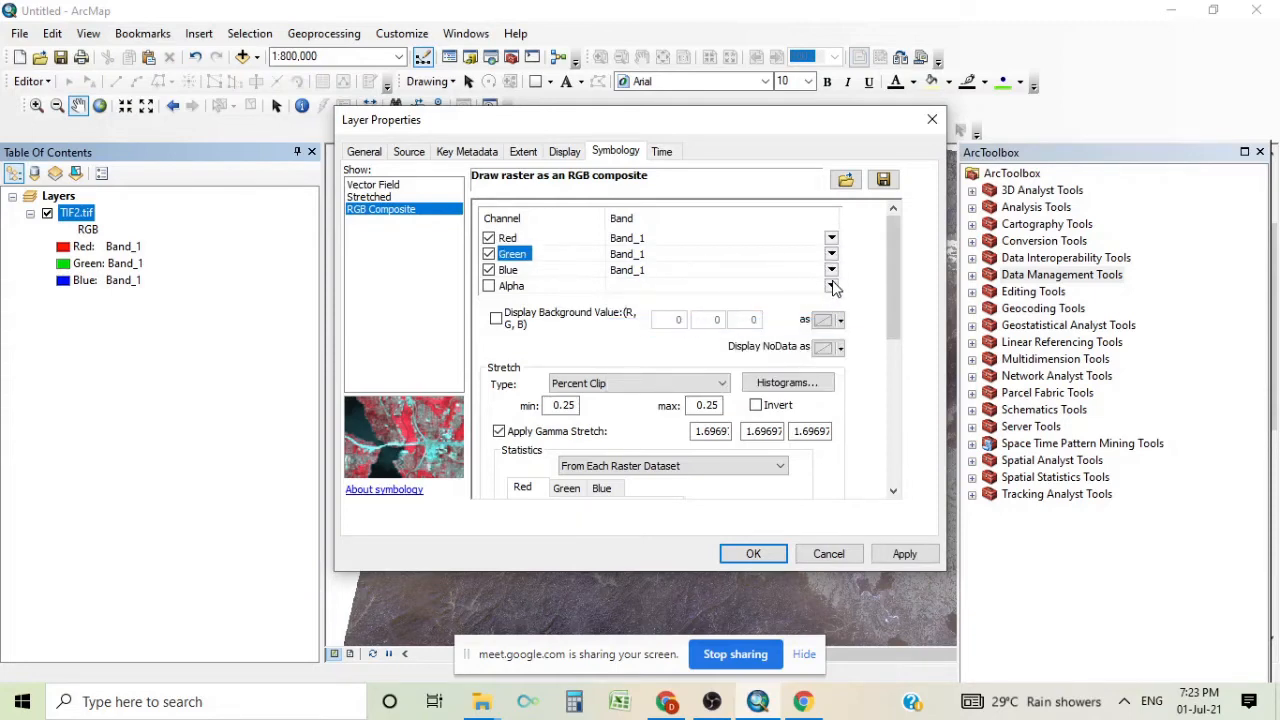
click(831, 270)
click(660, 330)
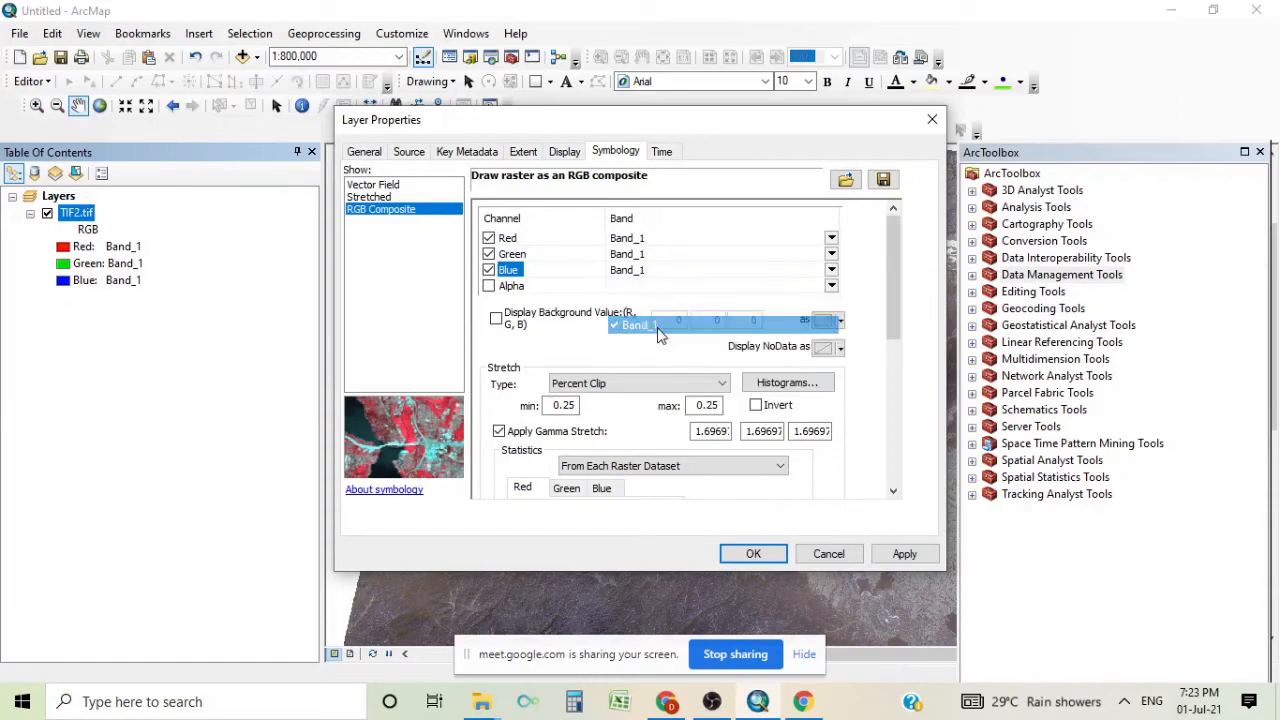
click(903, 556)
click(752, 554)
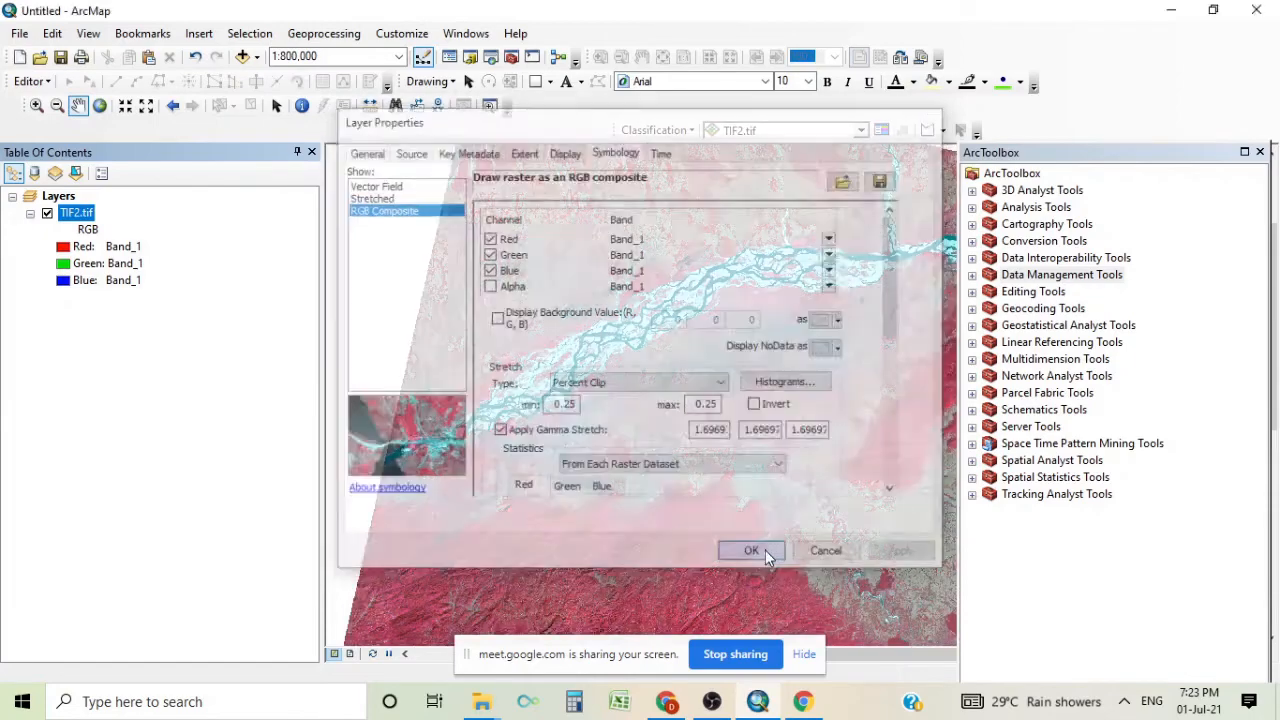
drag(798, 361, 665, 329)
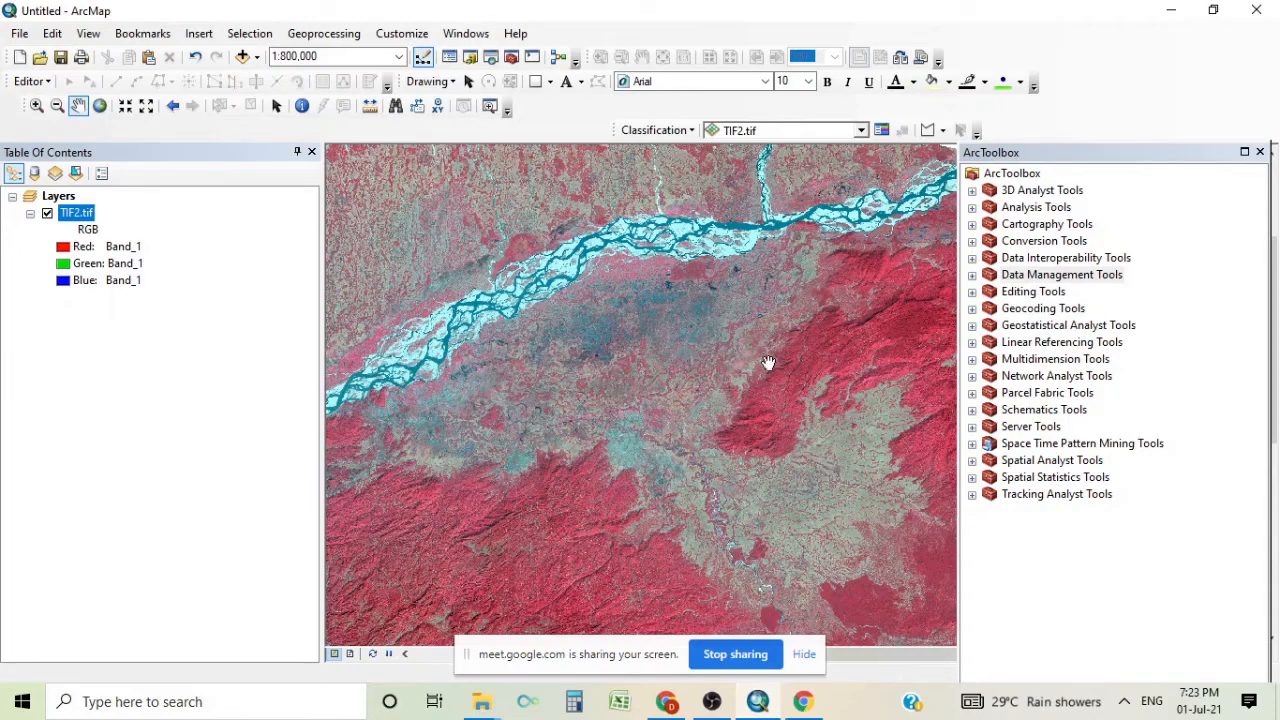
scroll(612, 356, up, 3)
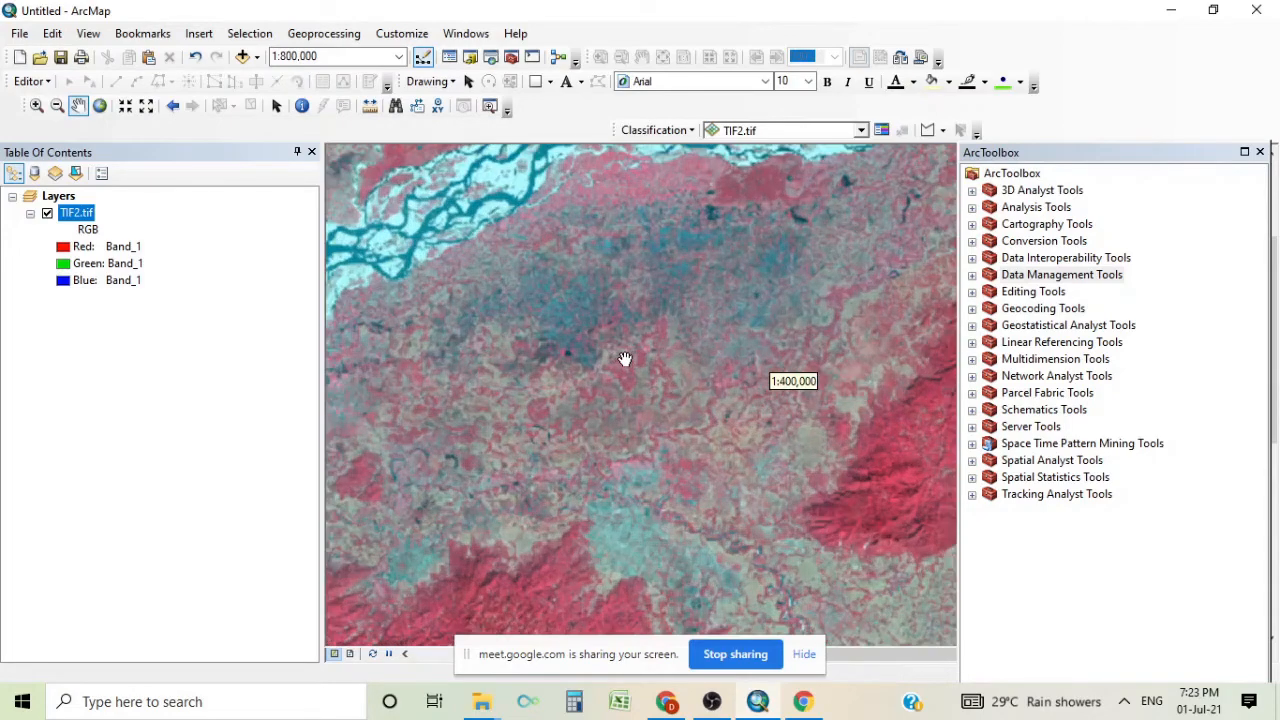
Examine the false-colour TIF2.tif image along the river, the built-up area south of it and the hills
drag(610, 276, 688, 390)
drag(757, 434, 688, 378)
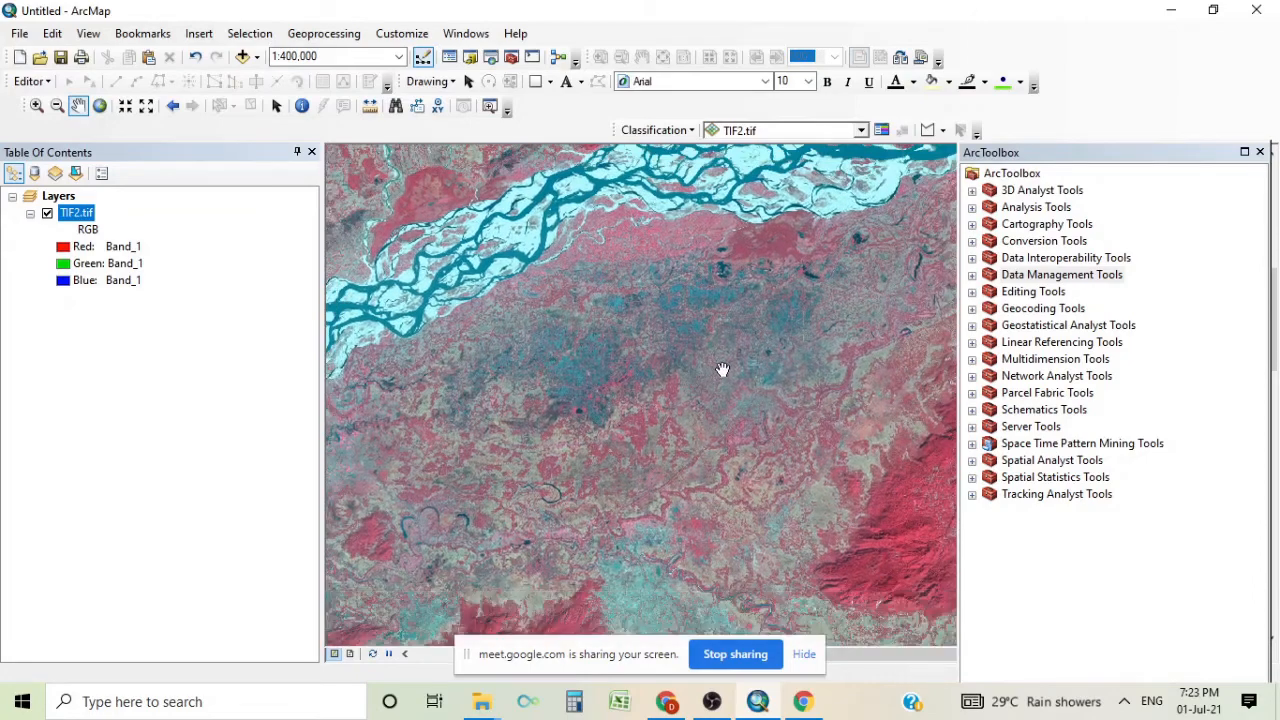
drag(588, 349, 775, 325)
drag(692, 458, 567, 398)
drag(824, 426, 717, 391)
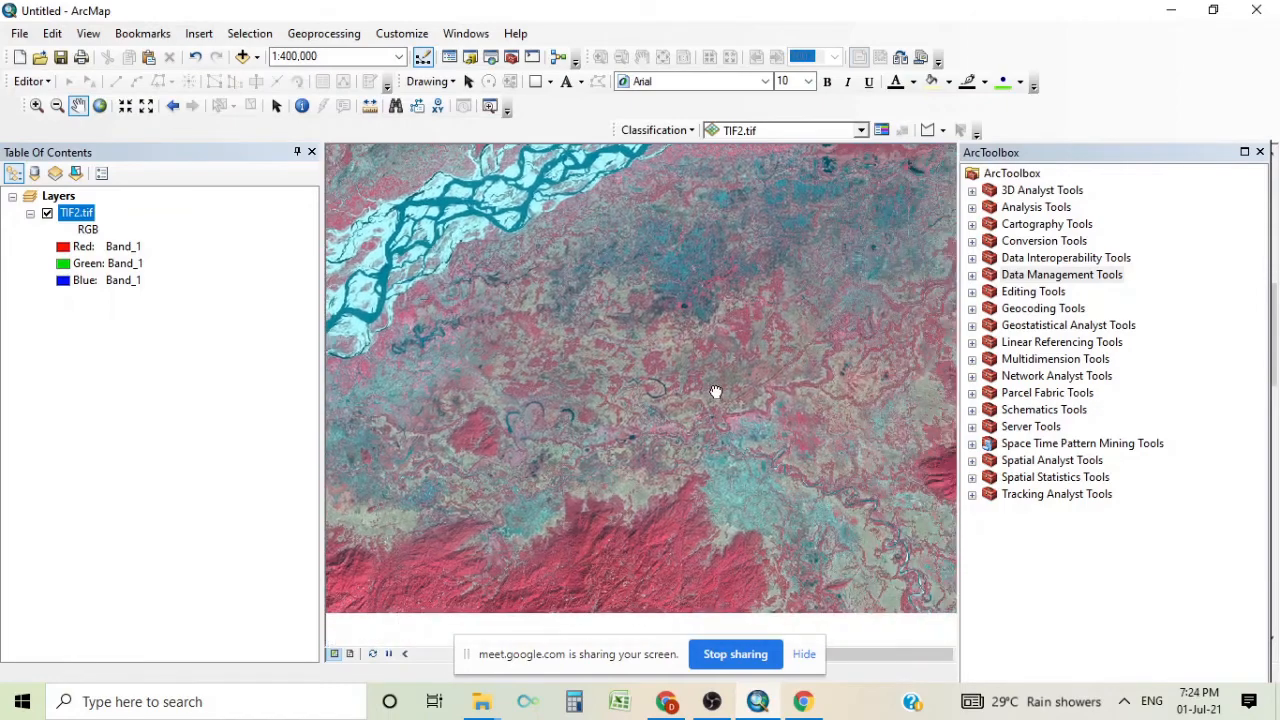
Review the RGB composite band assignments in the TIF2.tif layer properties, including the red channel's band choices, and close without changes
click(75, 213)
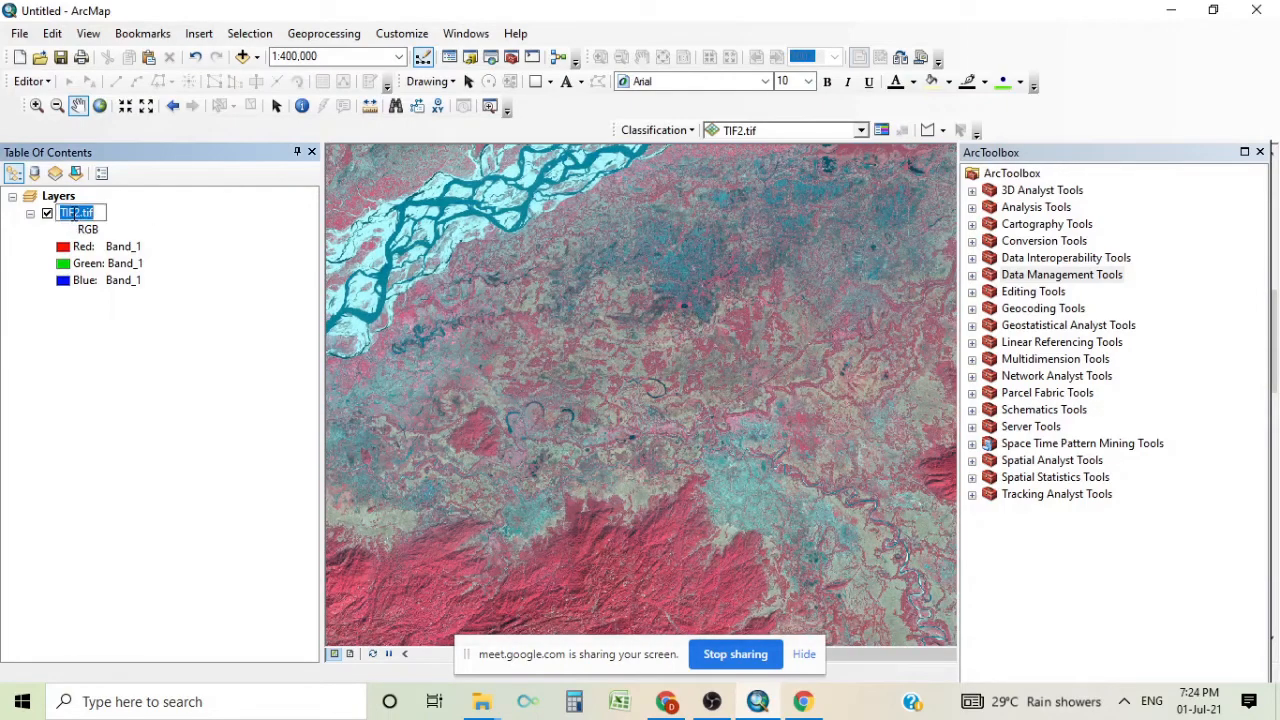
double_click(84, 212)
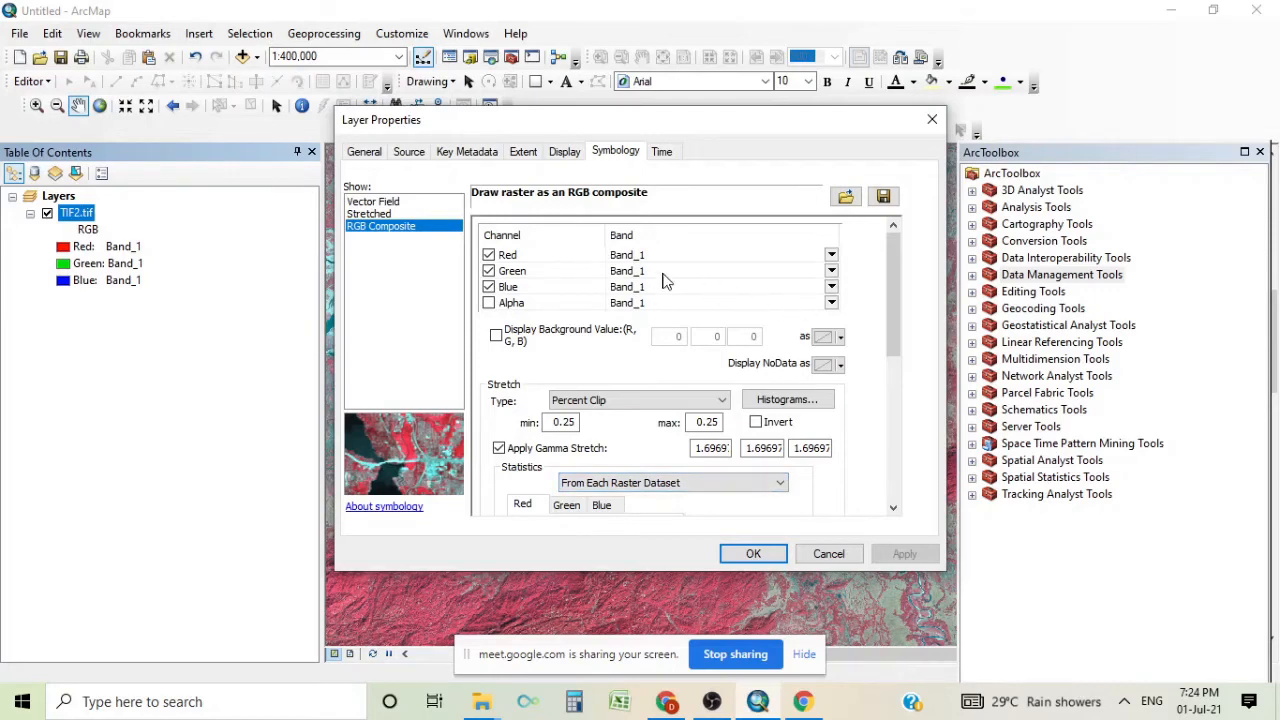
click(831, 256)
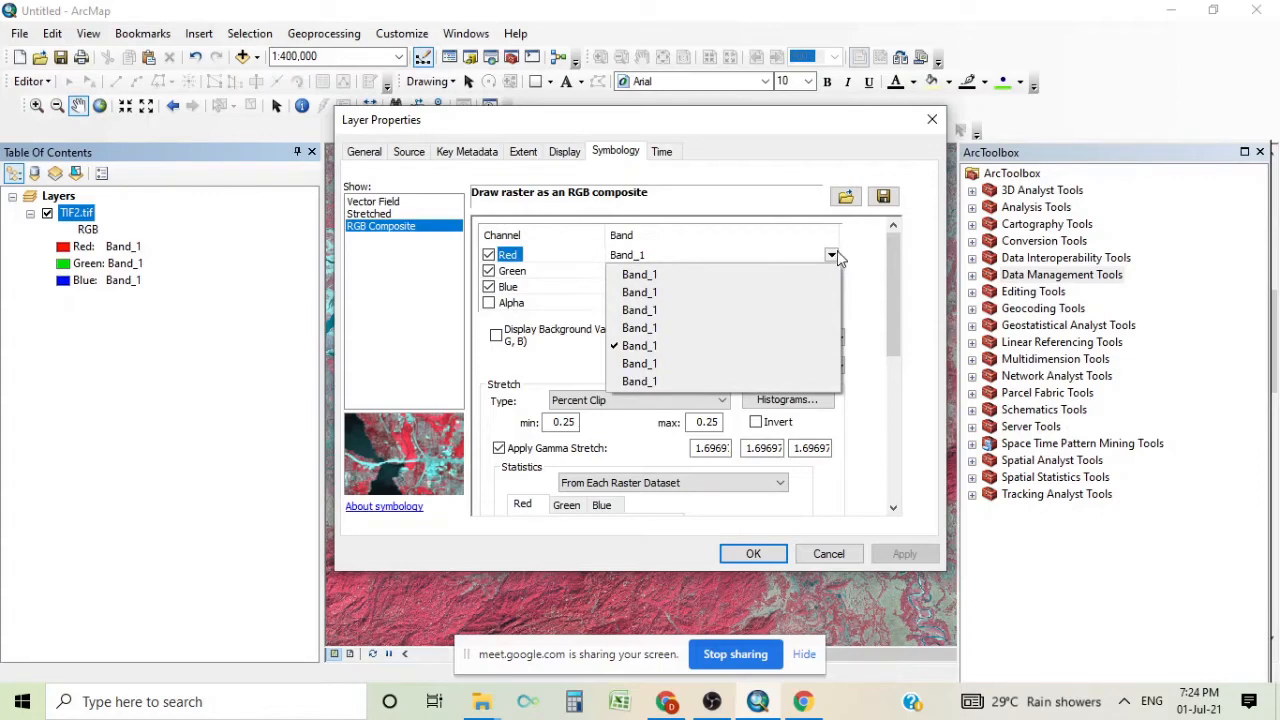
click(868, 256)
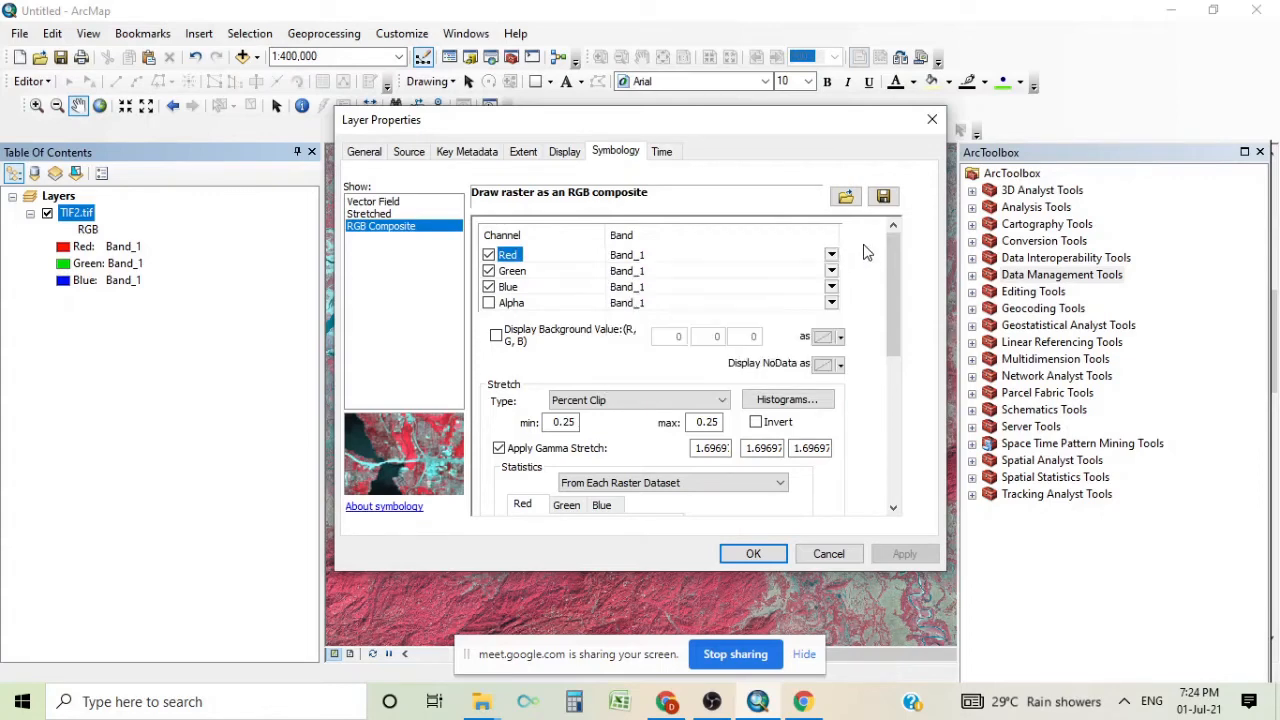
click(932, 119)
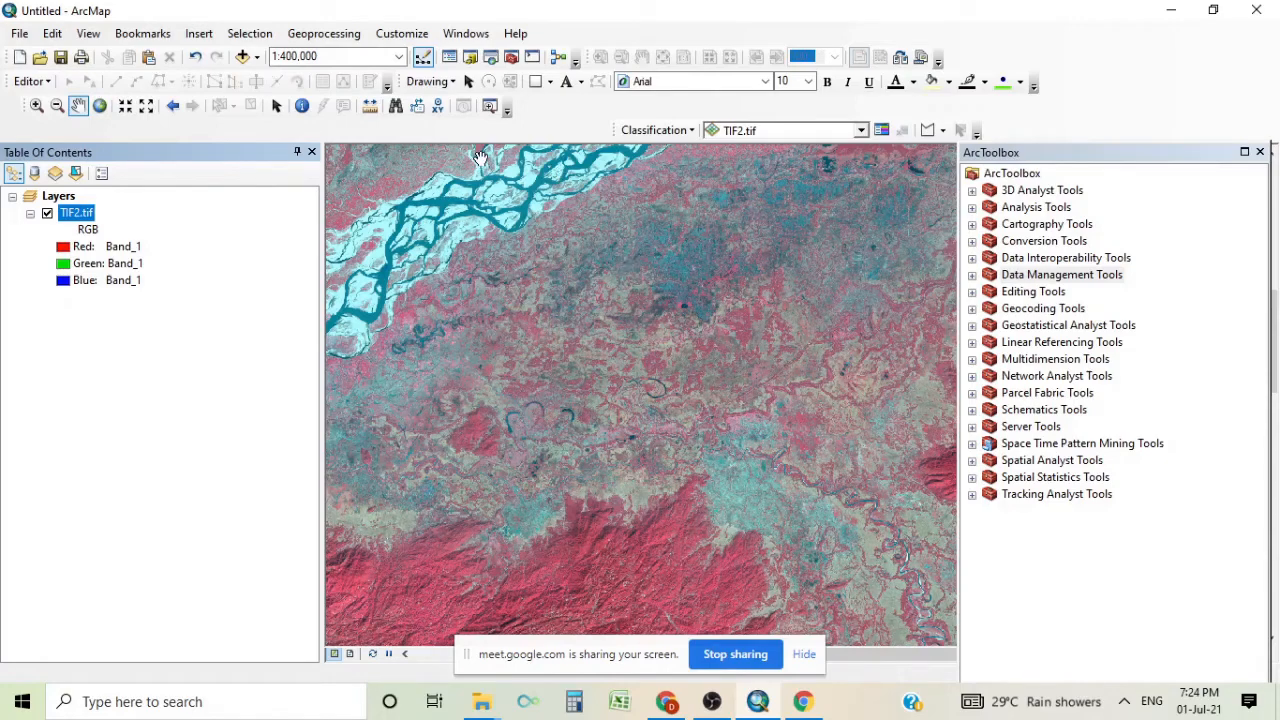
Inspect the built-up area south of the river in TIF2.tif at close range, and return to the centred full scene
click(36, 106)
drag(641, 251, 747, 344)
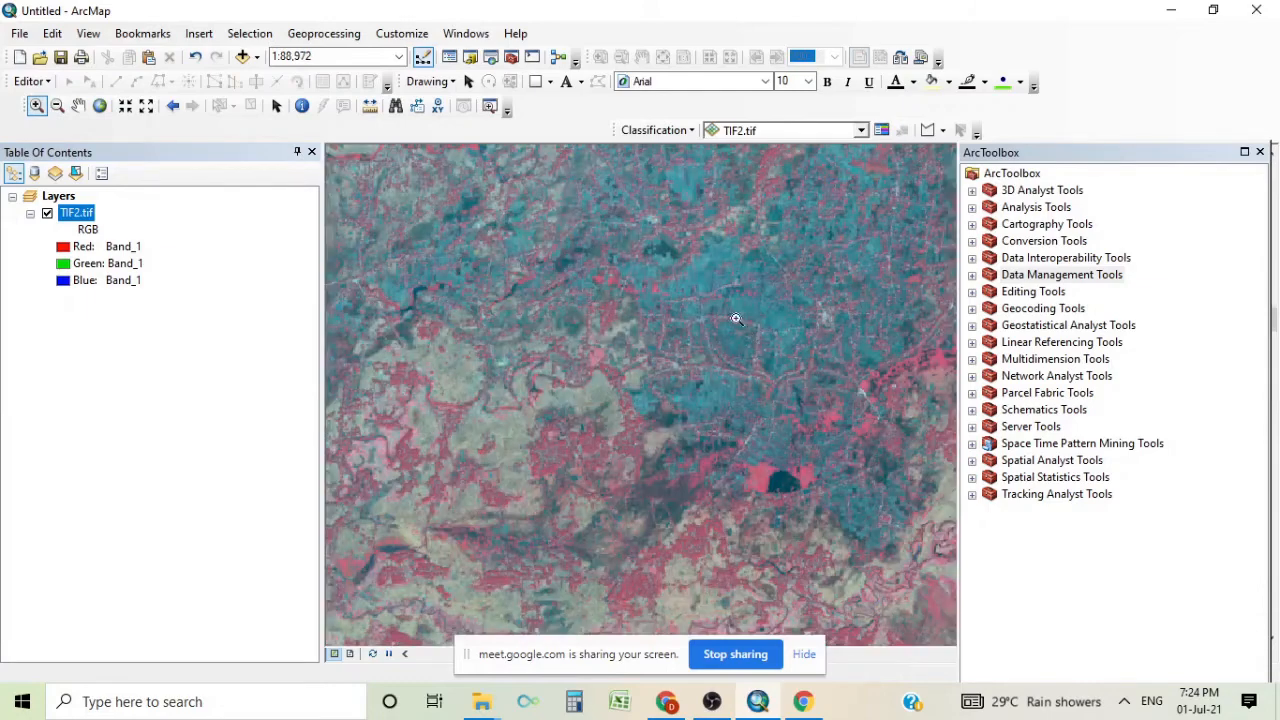
click(837, 454)
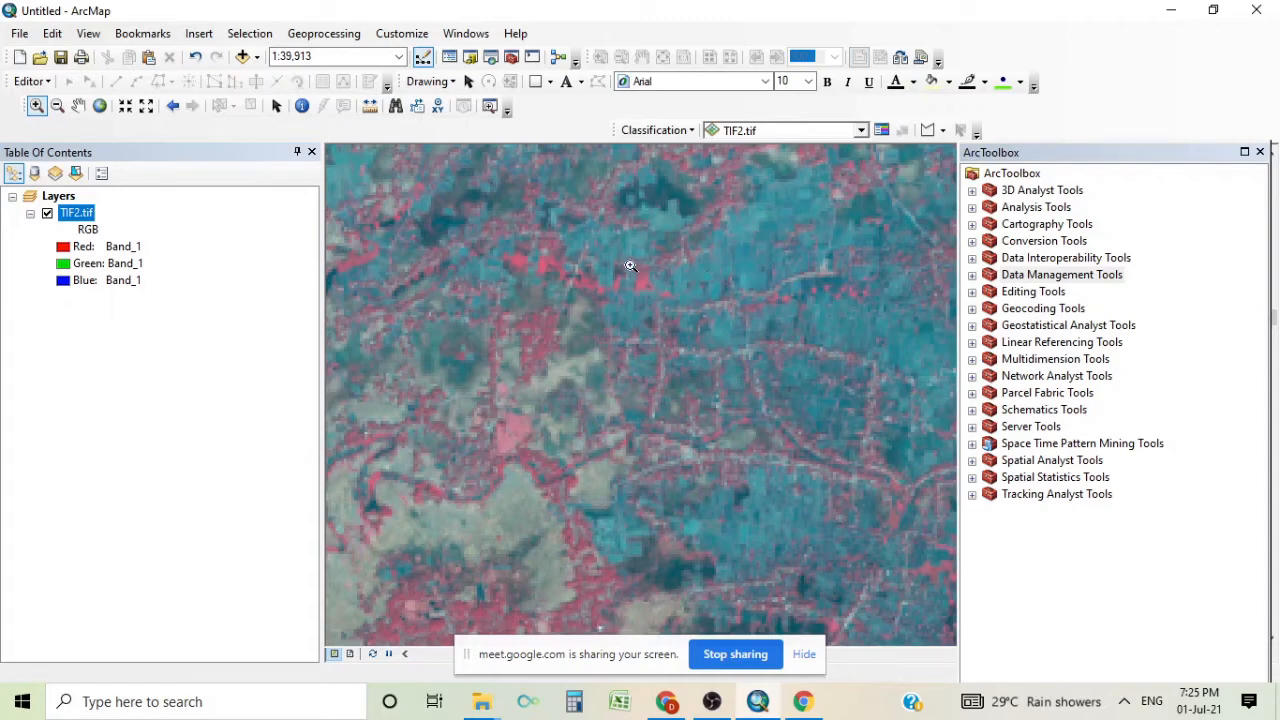
click(99, 105)
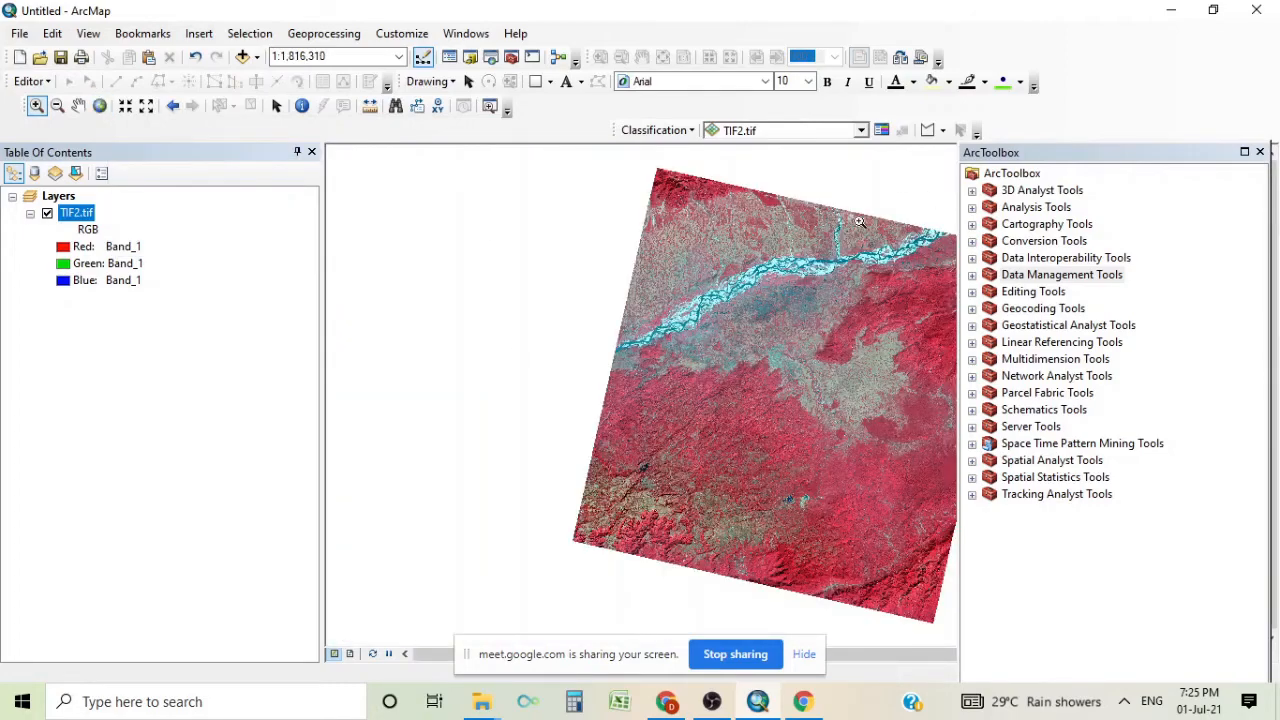
click(78, 106)
drag(837, 346, 657, 331)
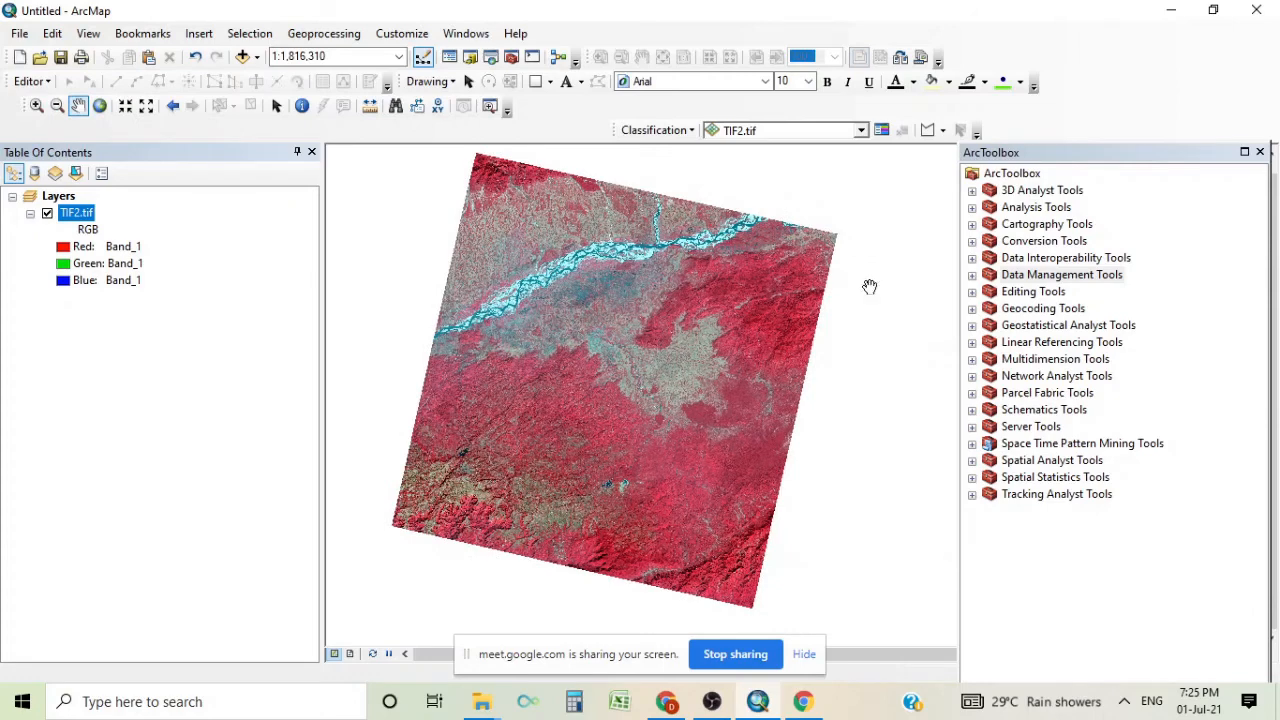
Open the Create Pan-sharpened Raster Dataset tool from the Raster Processing toolset of Data Management Tools
click(973, 275)
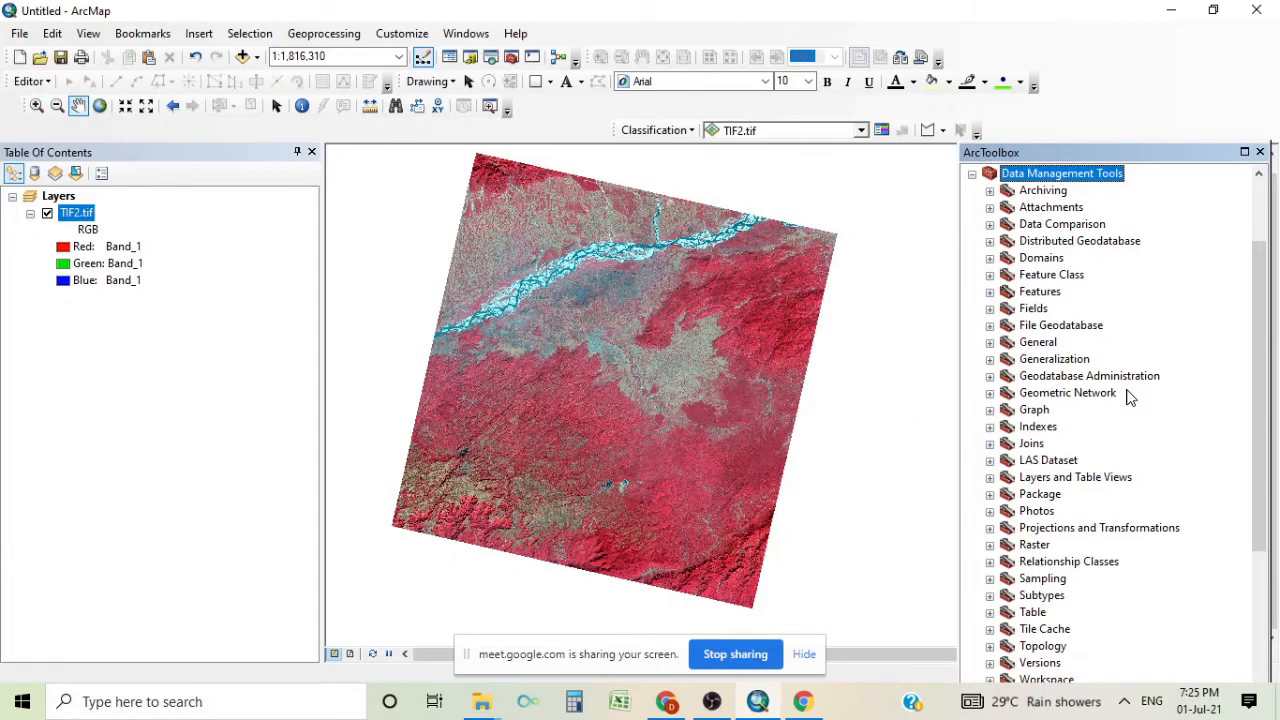
scroll(1130, 400, down, 2)
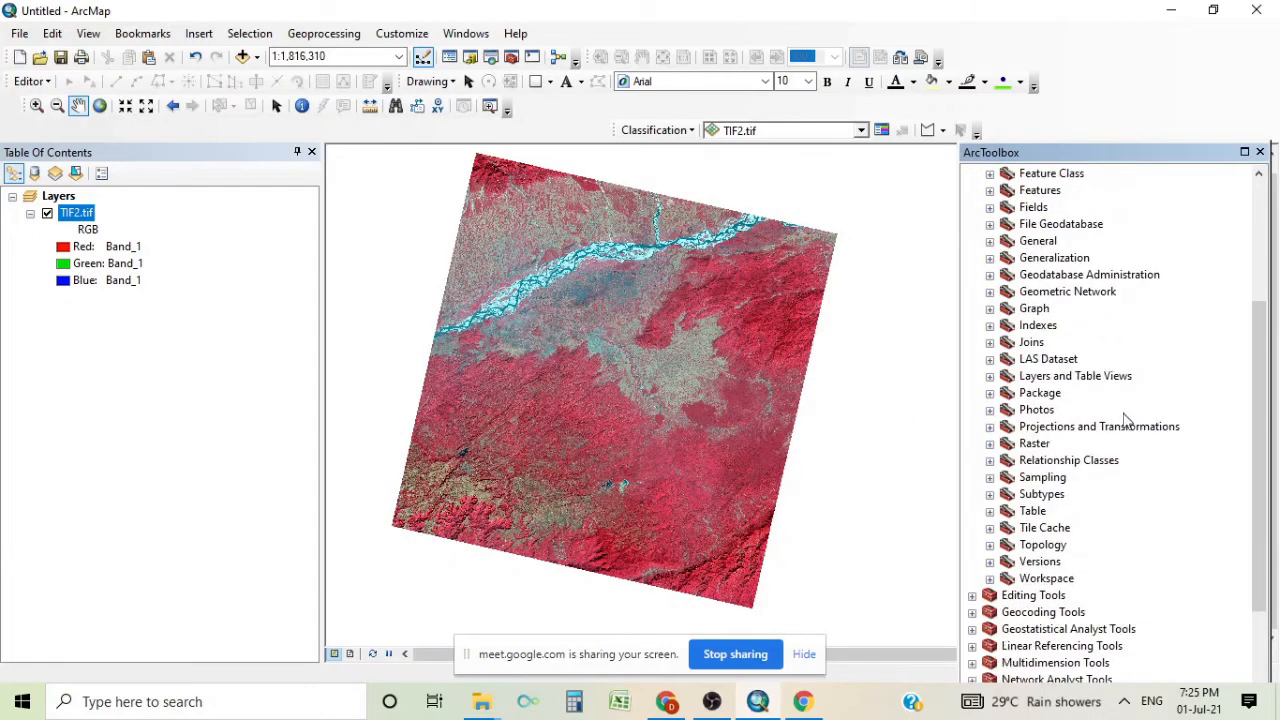
click(991, 446)
scroll(1185, 472, down, 1)
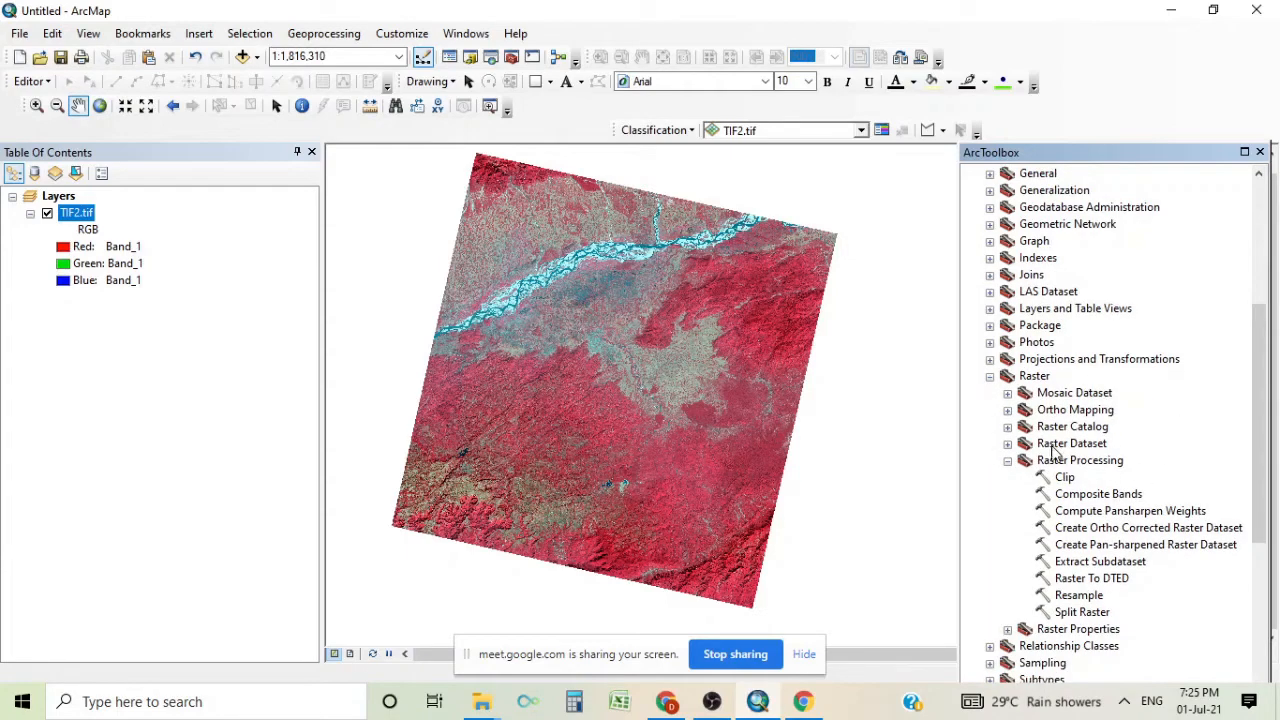
click(1008, 461)
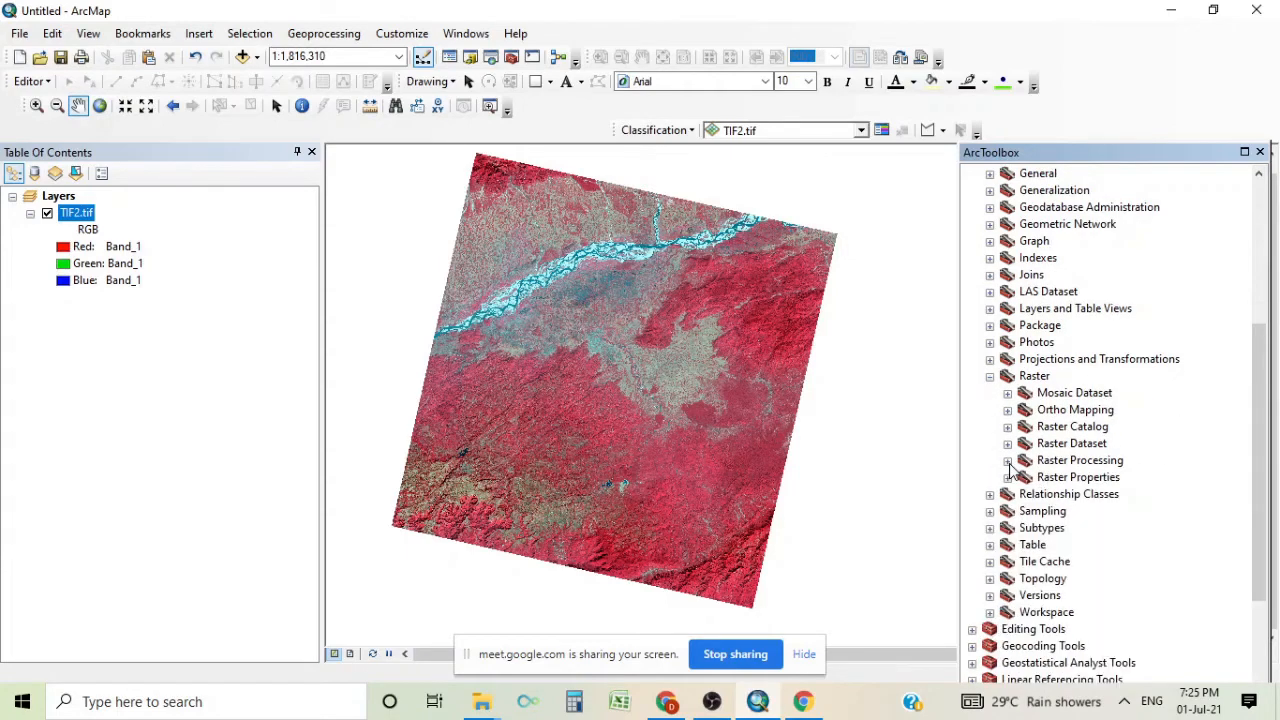
scroll(1275, 388, up, 1)
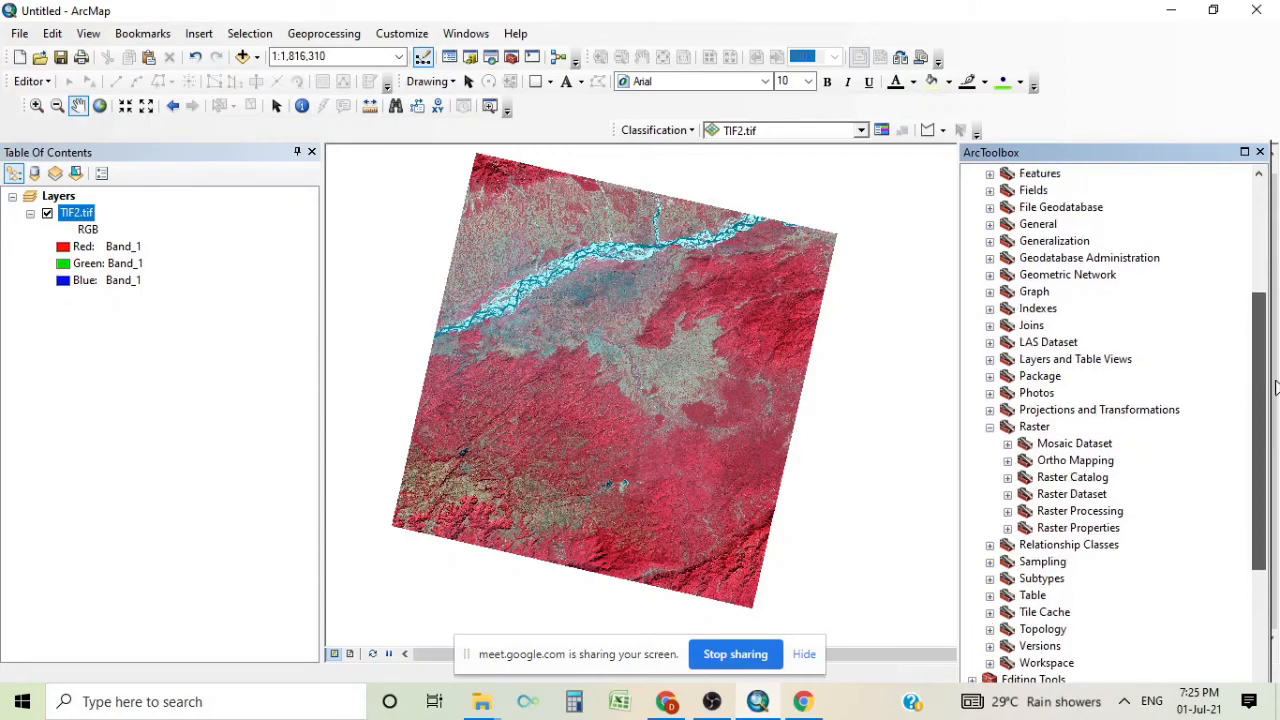
scroll(1275, 388, up, 3)
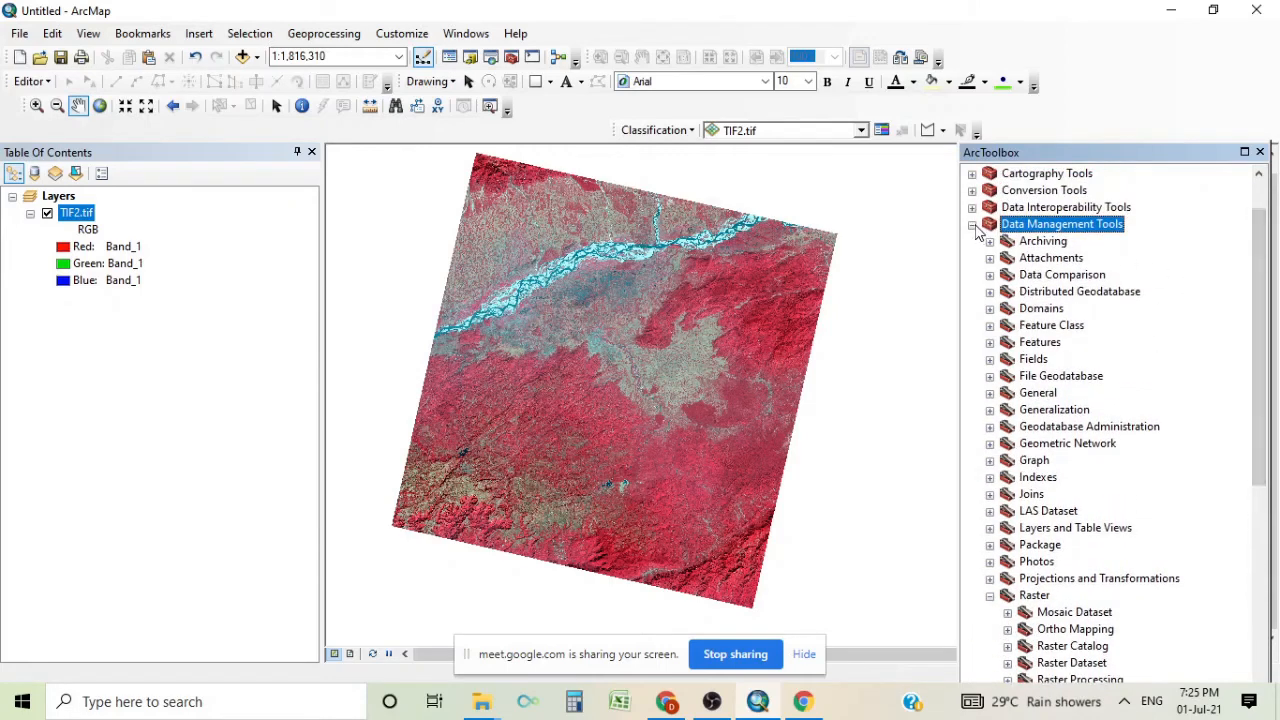
drag(1261, 251, 1268, 443)
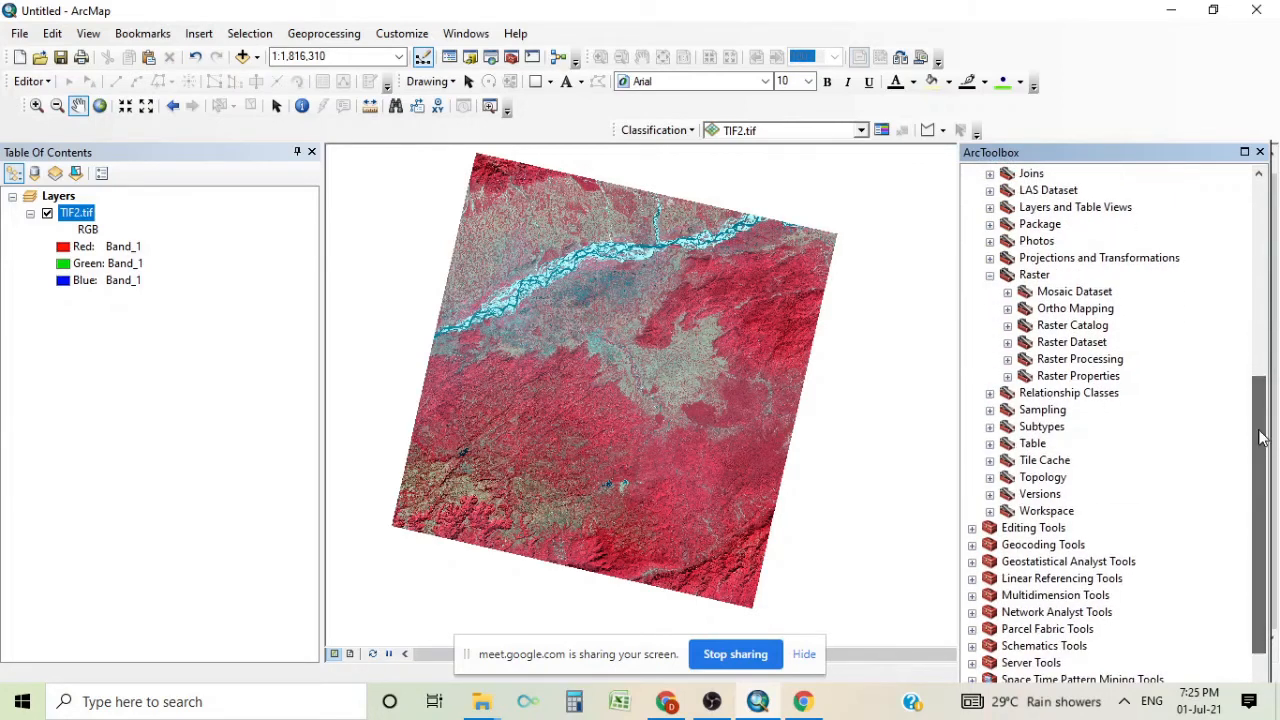
click(1007, 359)
drag(1265, 397, 1267, 447)
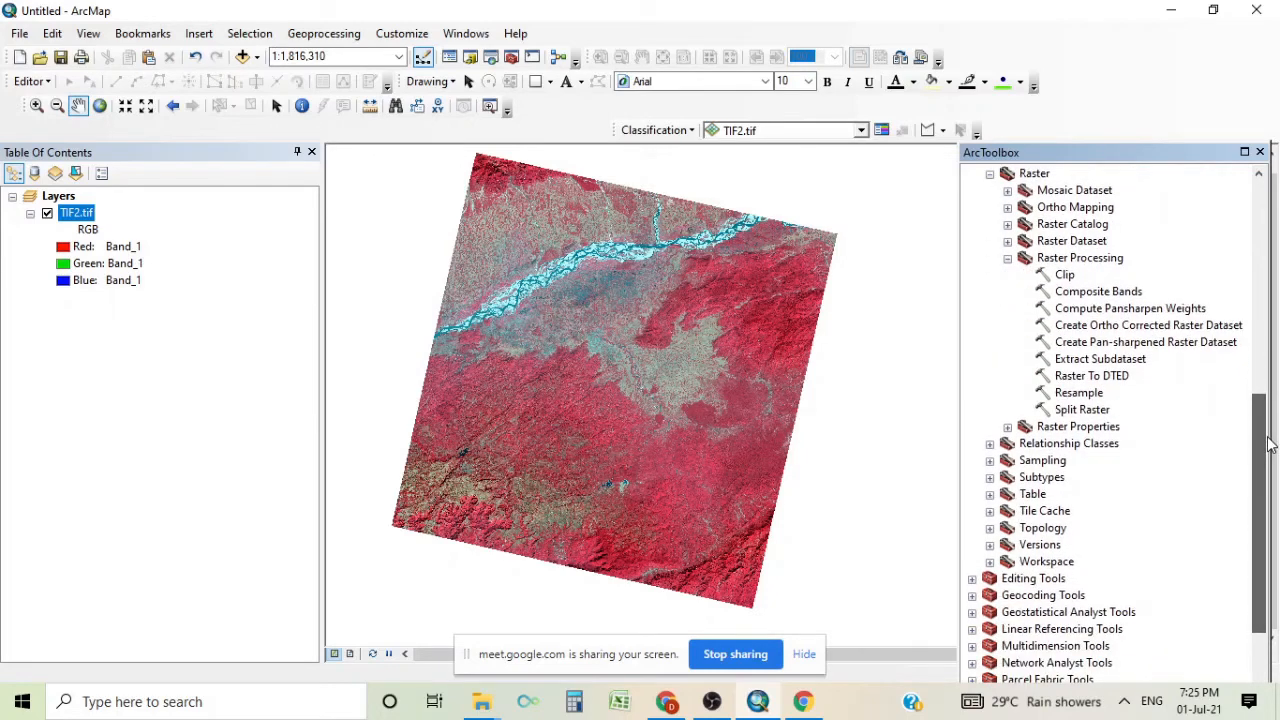
double_click(1122, 343)
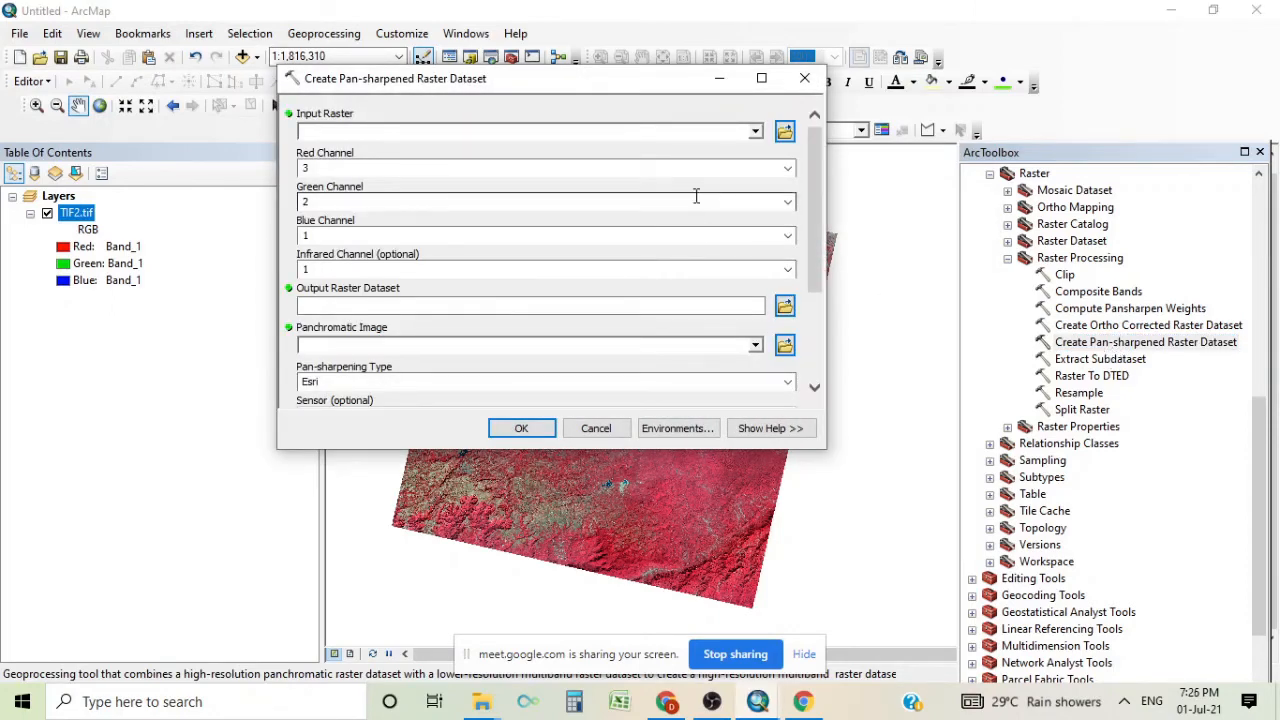
drag(621, 85, 655, 119)
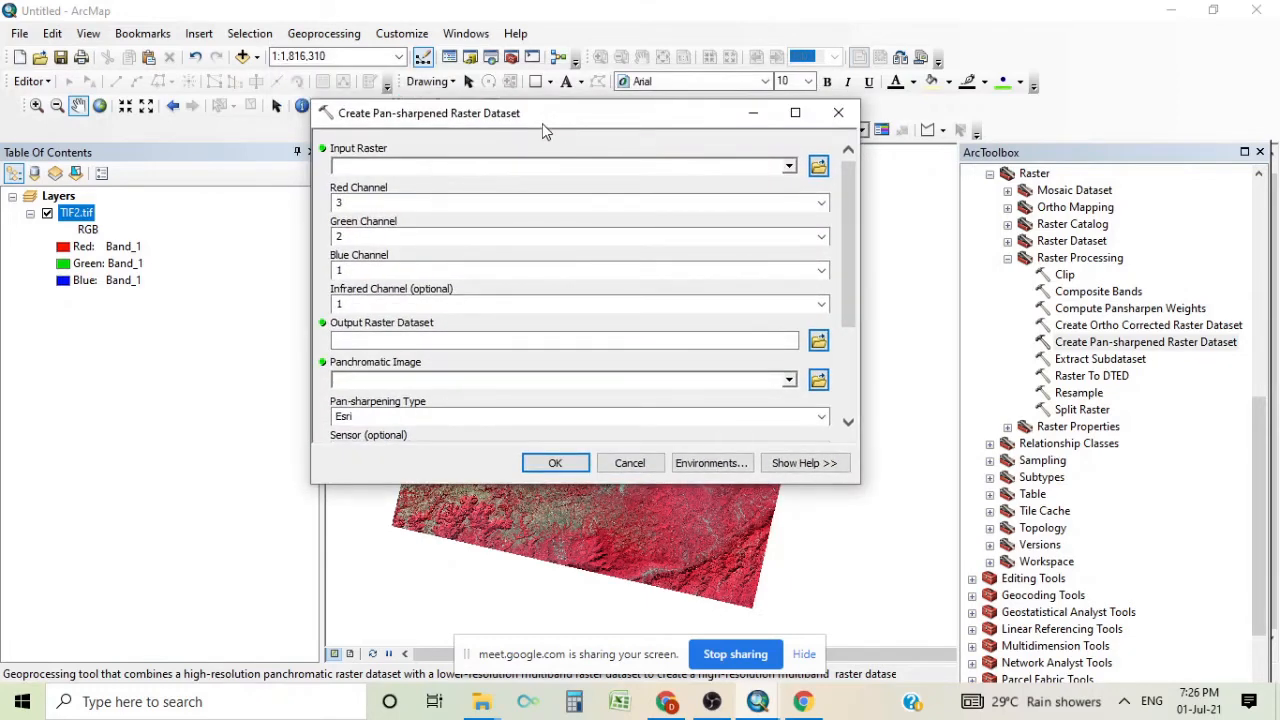
Set TIF2.tif as the pan-sharpening input raster and name the output dataset pansharp2 in the Training_ArcGIS output folder
click(790, 168)
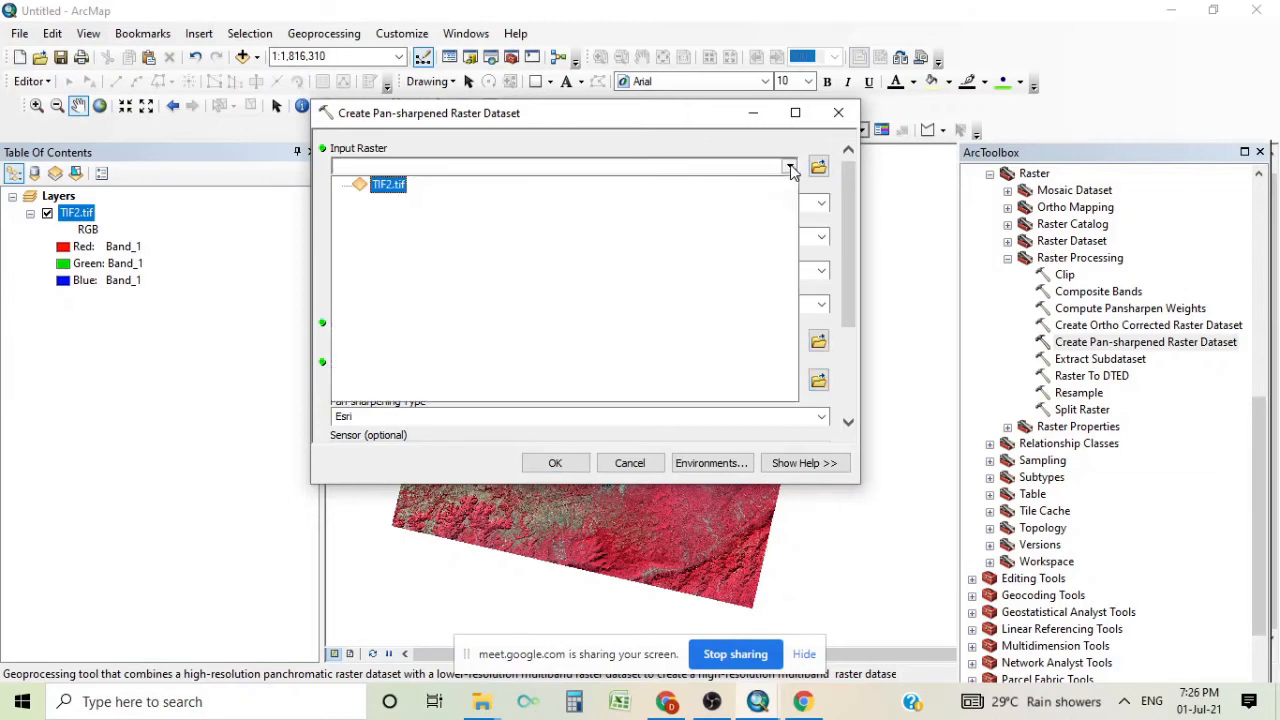
click(389, 186)
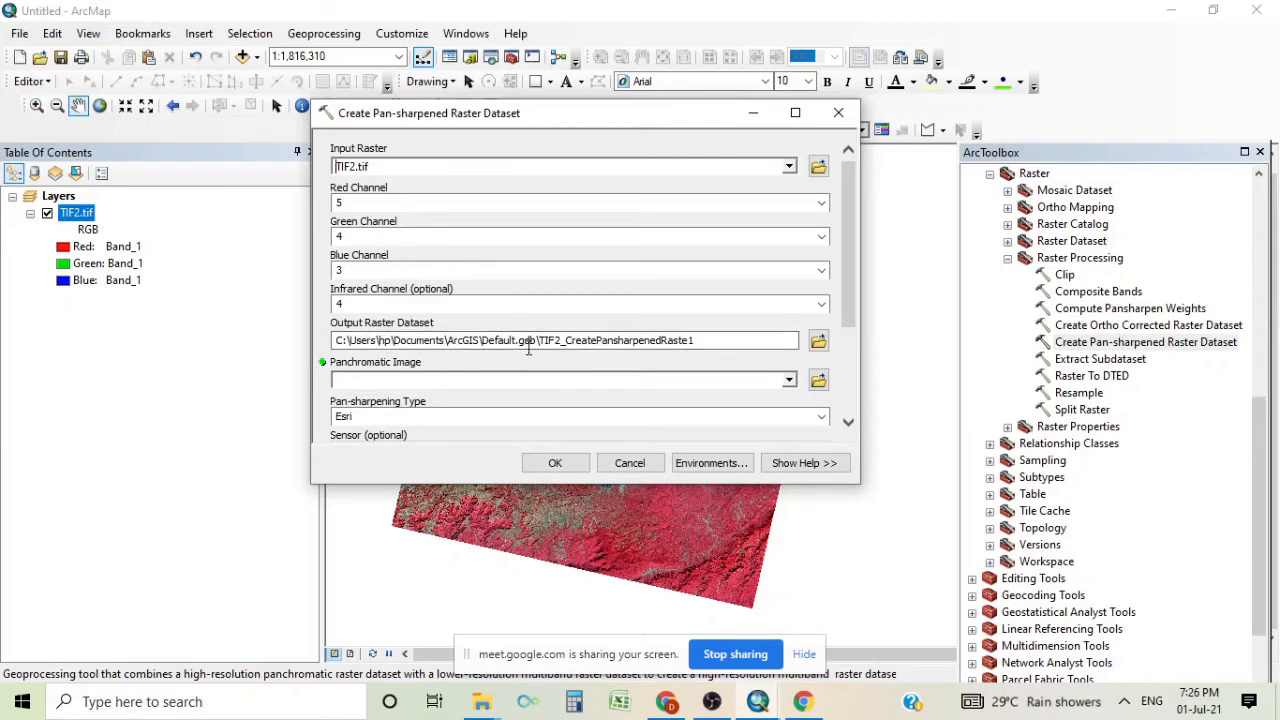
click(818, 343)
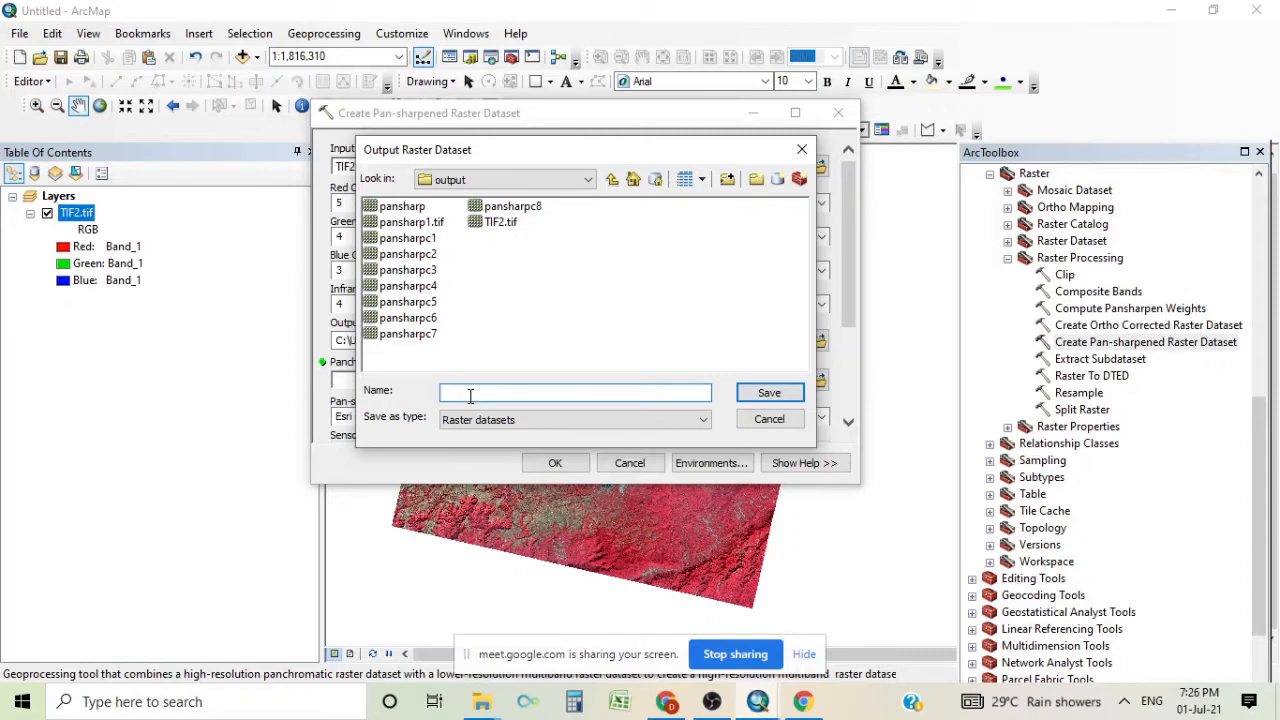
text(pansharp2)
click(768, 395)
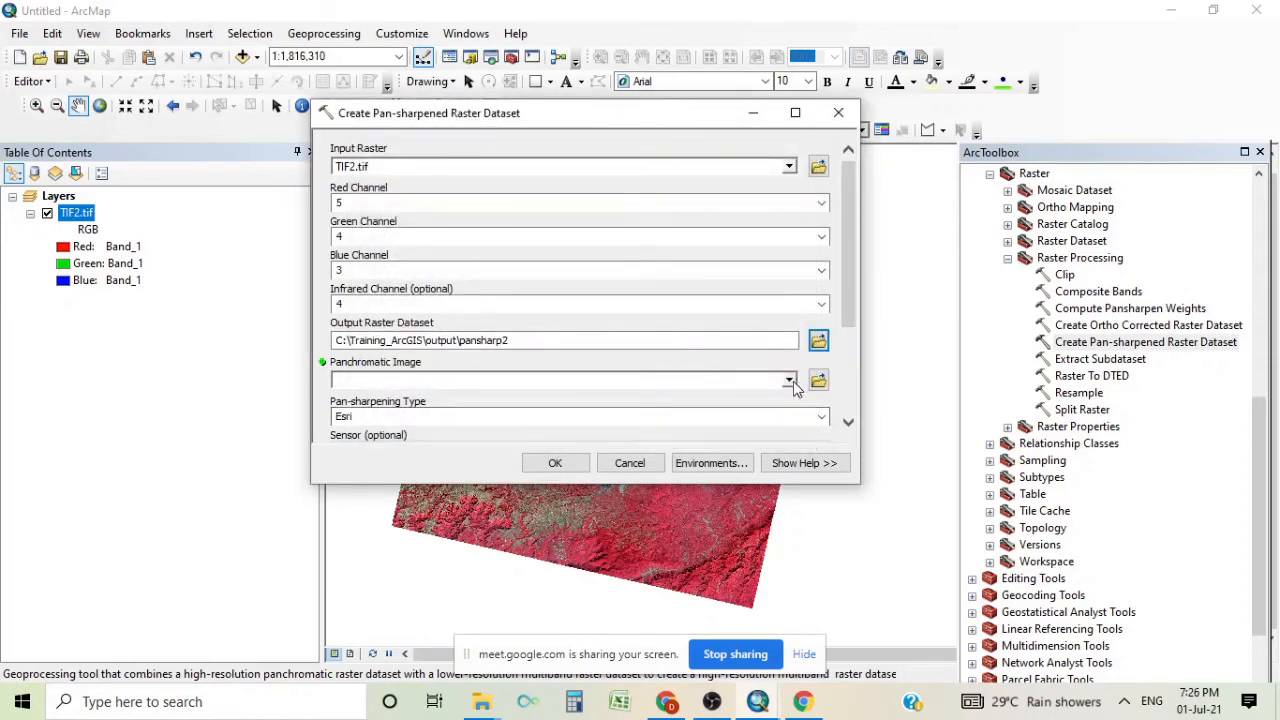
Set the panchromatic image to LC08_L1TP_136042_20210105_20210309_02_T1_B8.TIF from the Landsat scene folder inside Downloaded Image
click(790, 381)
click(768, 378)
click(818, 380)
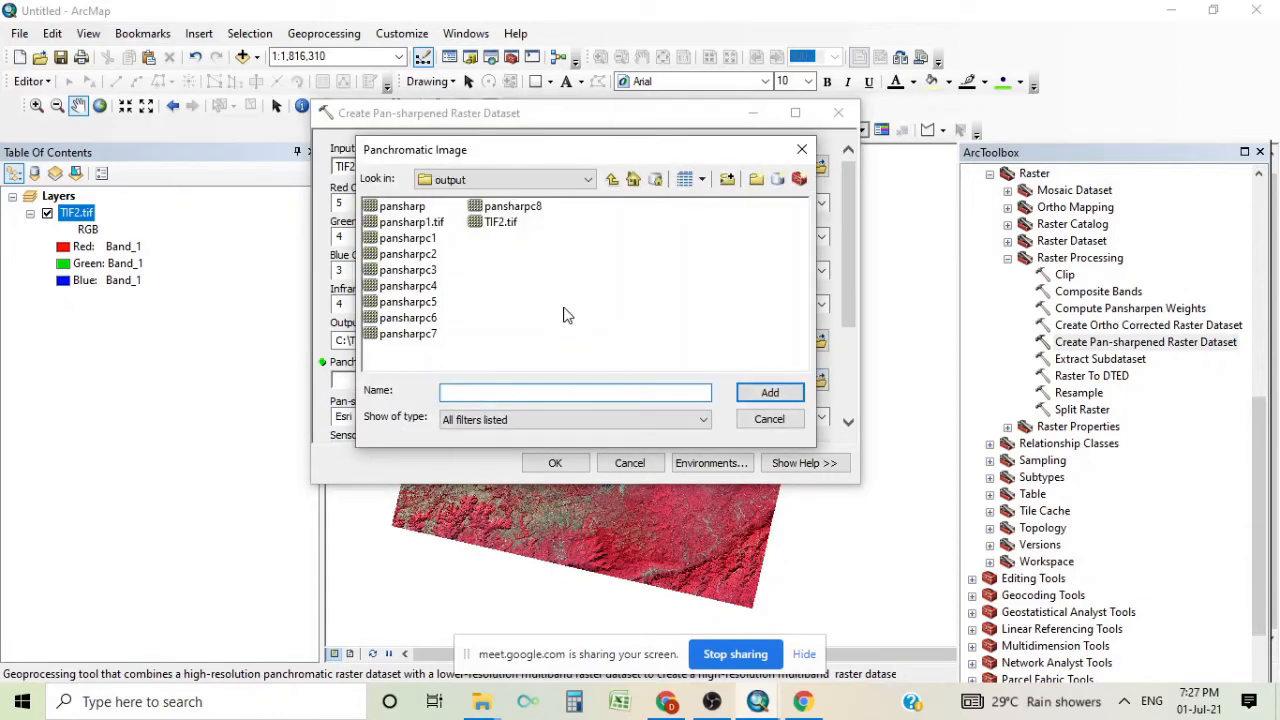
click(612, 179)
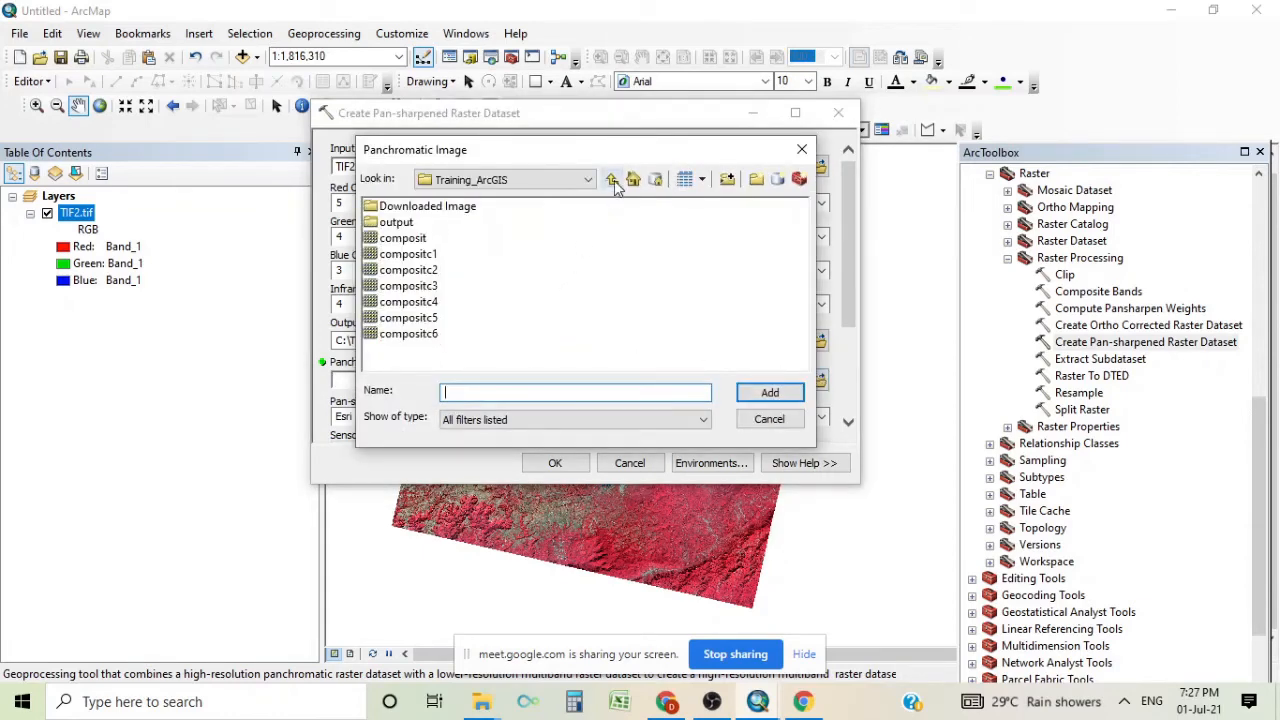
click(455, 207)
double_click(457, 208)
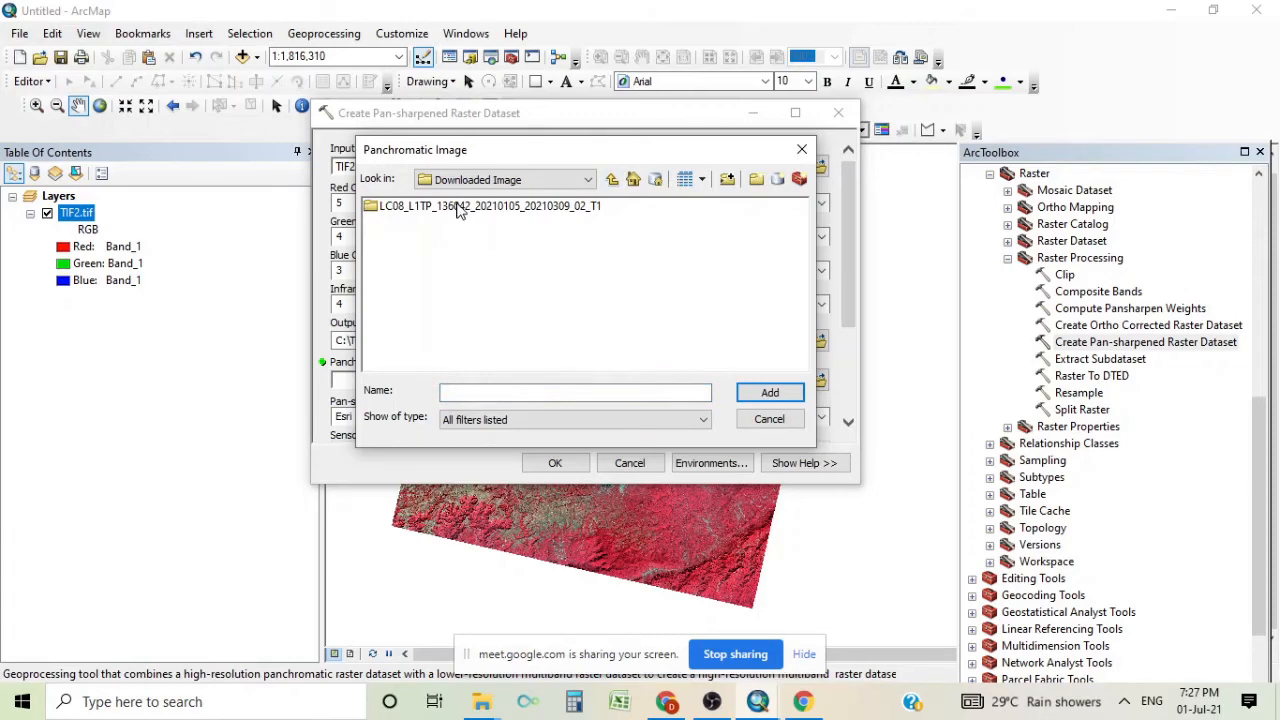
double_click(457, 207)
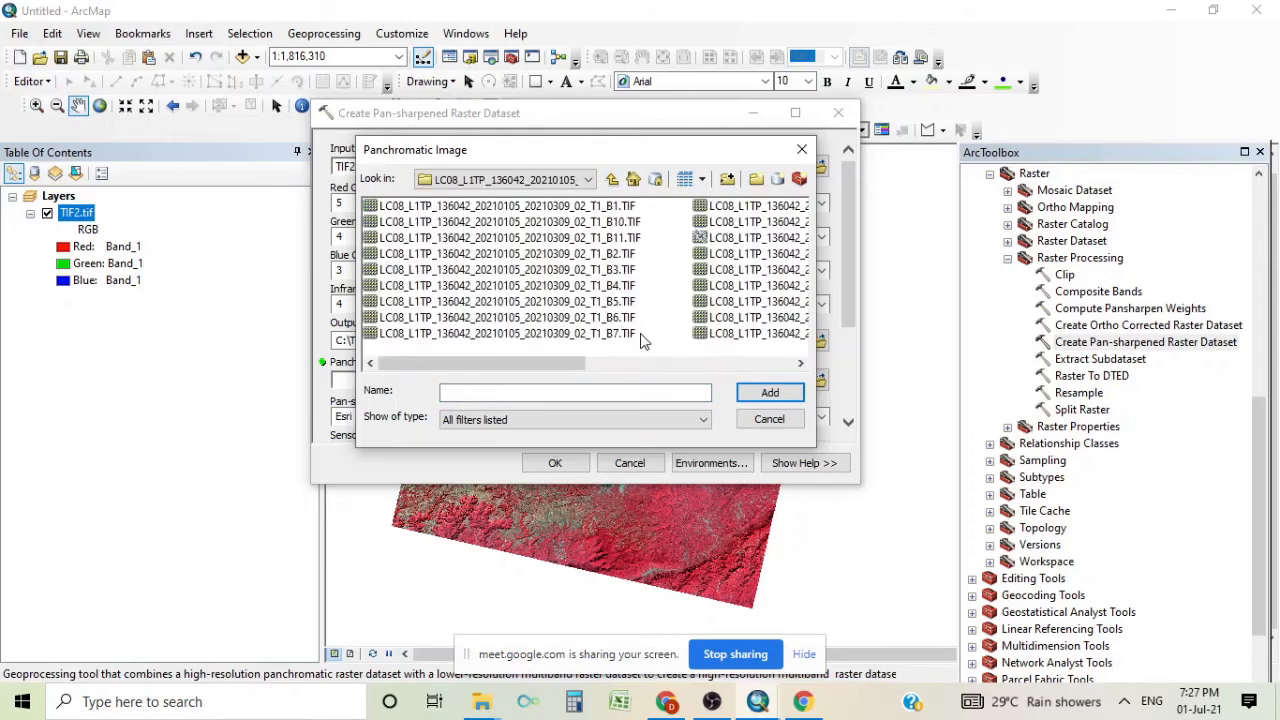
click(800, 363)
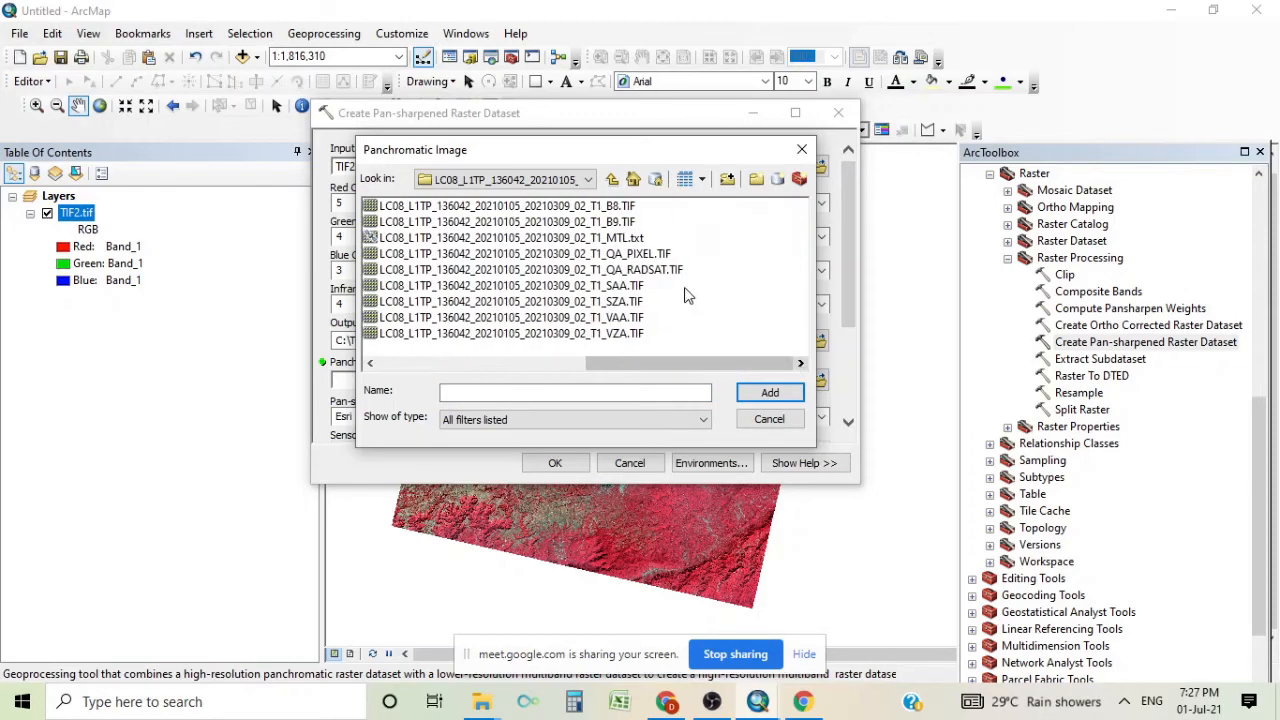
click(608, 207)
click(767, 396)
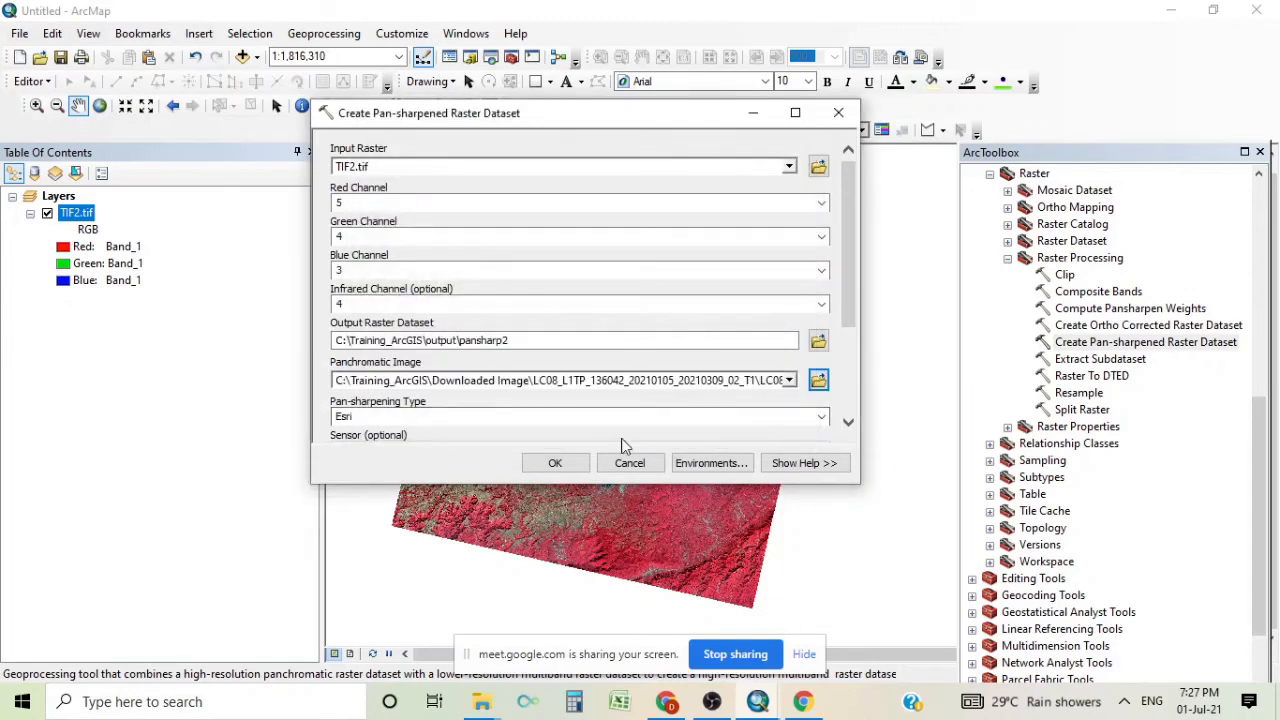
Choose Esri as the pan-sharpening type and review the tool's channel and weight settings
drag(862, 250, 862, 360)
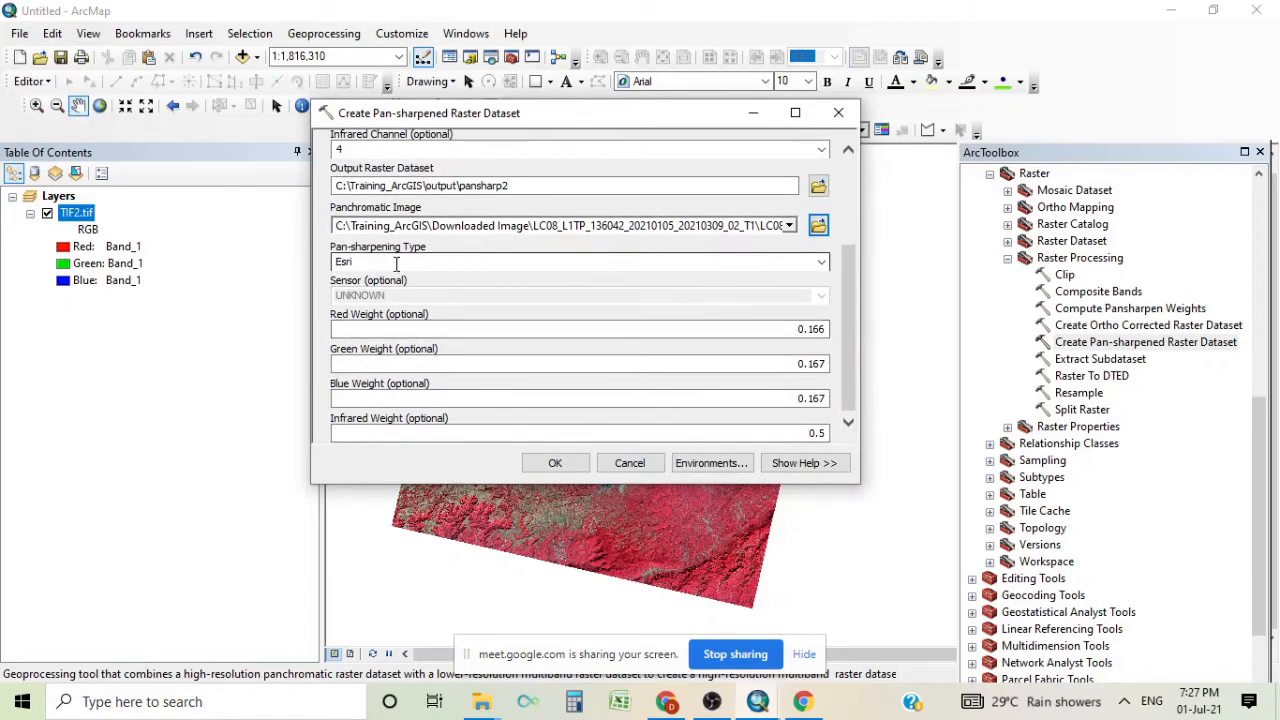
click(822, 262)
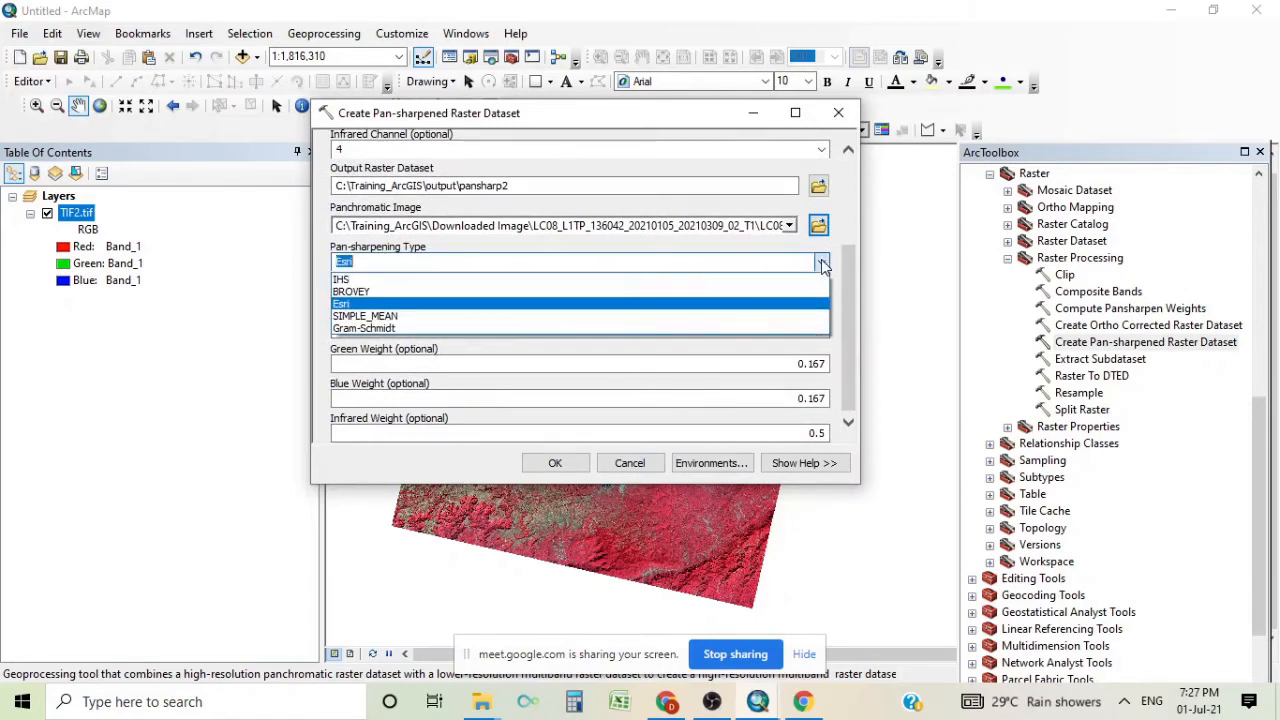
click(367, 305)
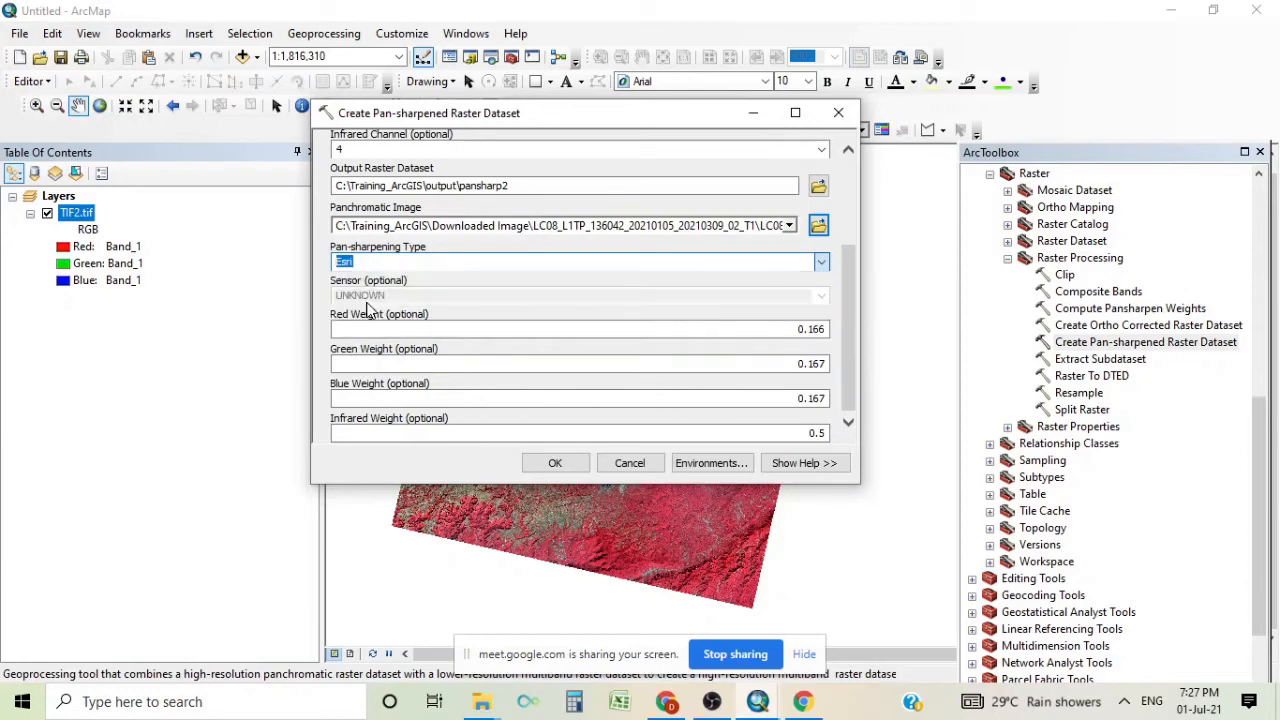
drag(845, 277, 866, 245)
scroll(848, 291, down, 3)
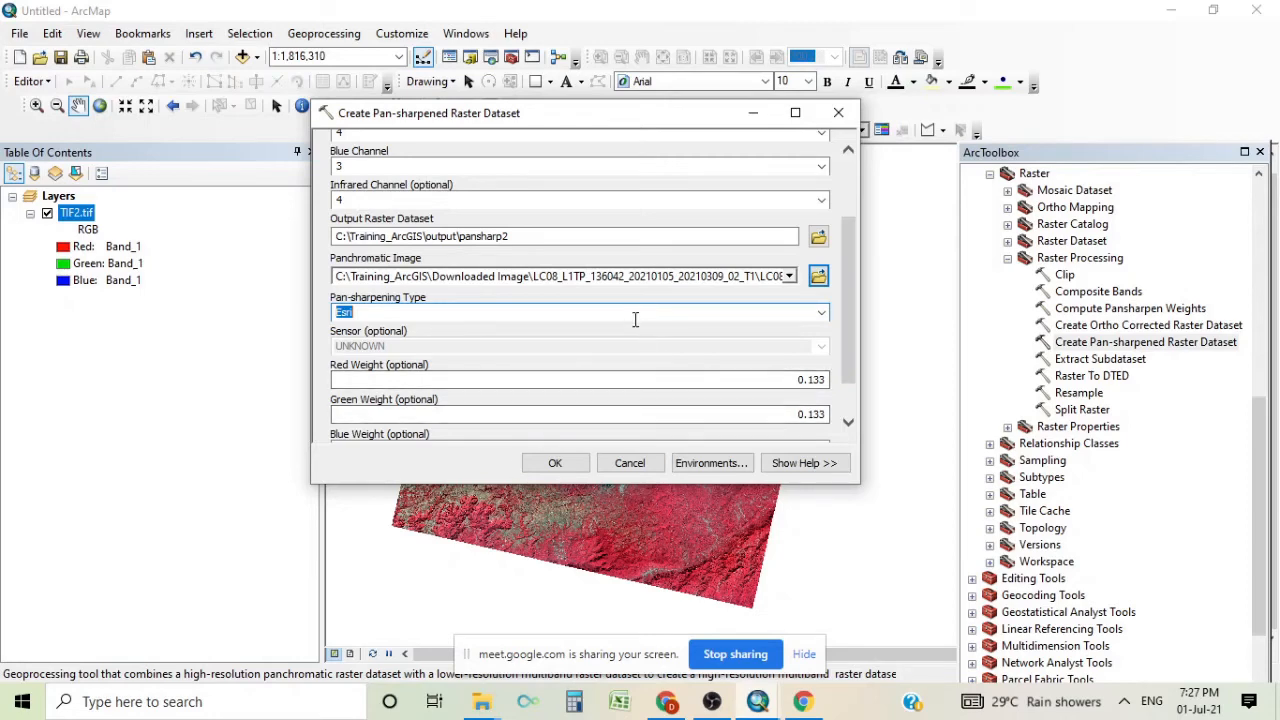
Close the pan-sharpening tool without running it and collapse the Raster Processing, Raster and Data Management Tools groups
click(840, 113)
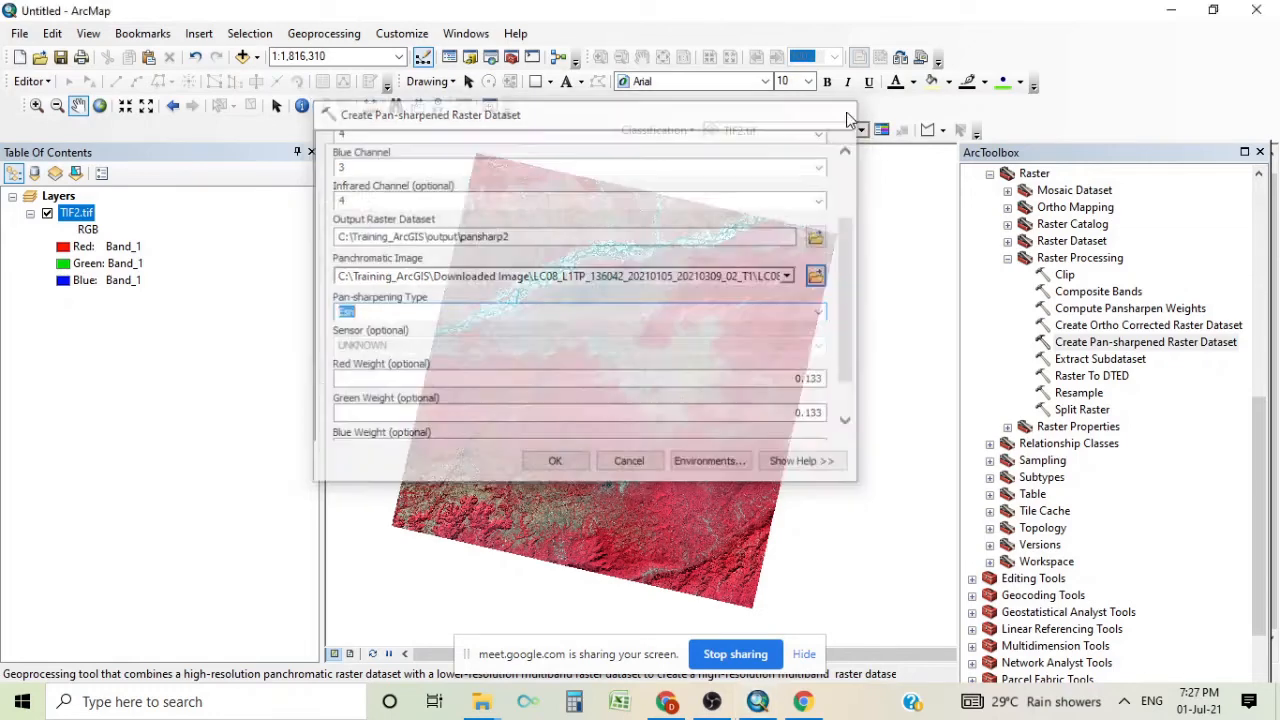
click(1008, 258)
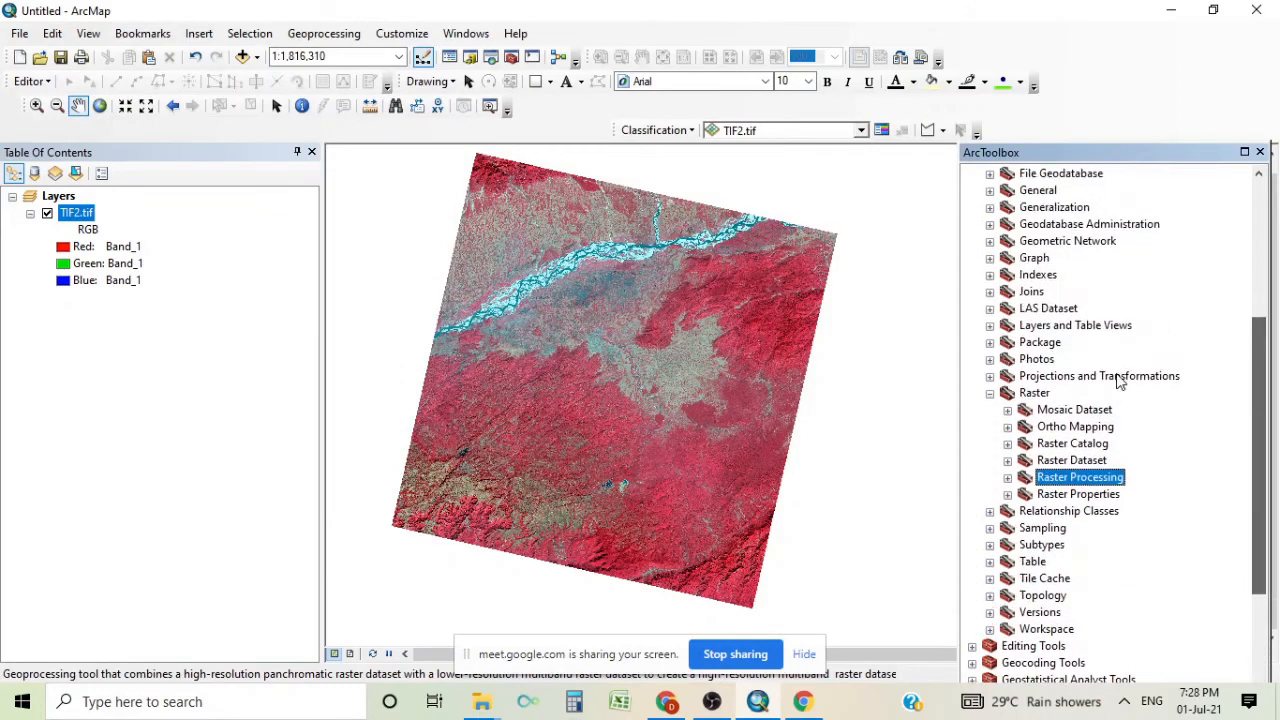
click(990, 393)
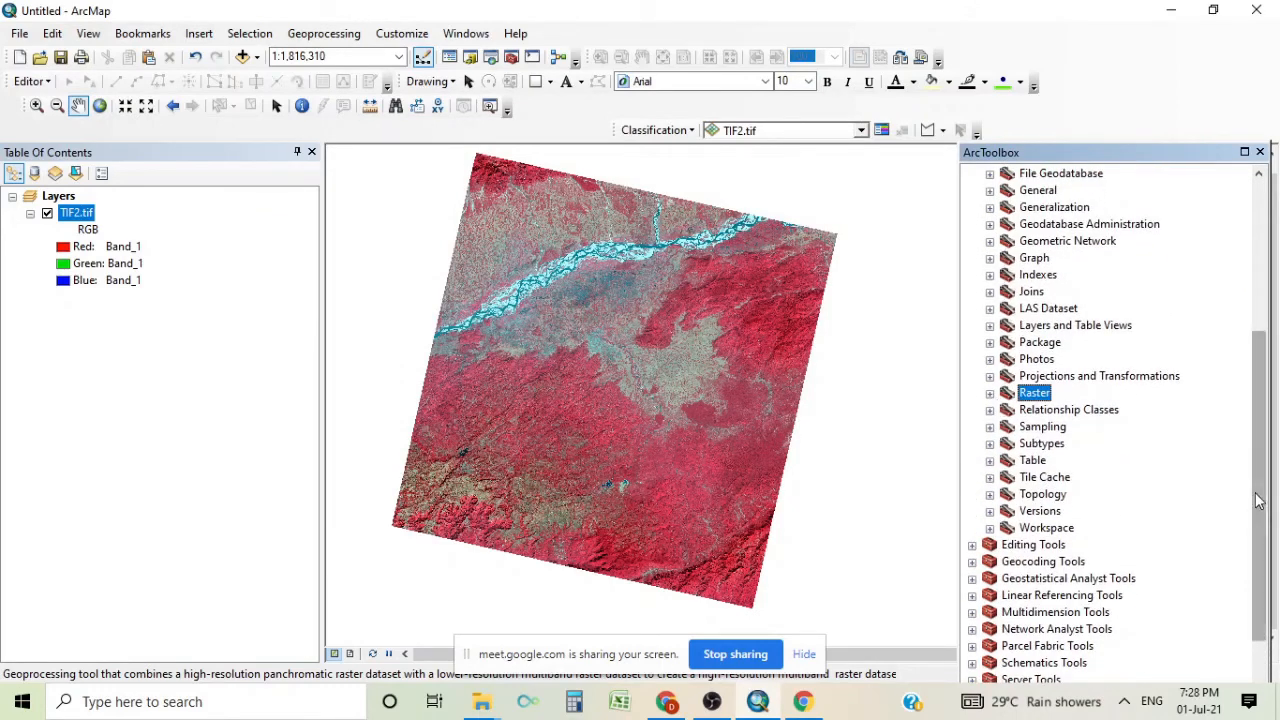
scroll(1110, 357, up, 4)
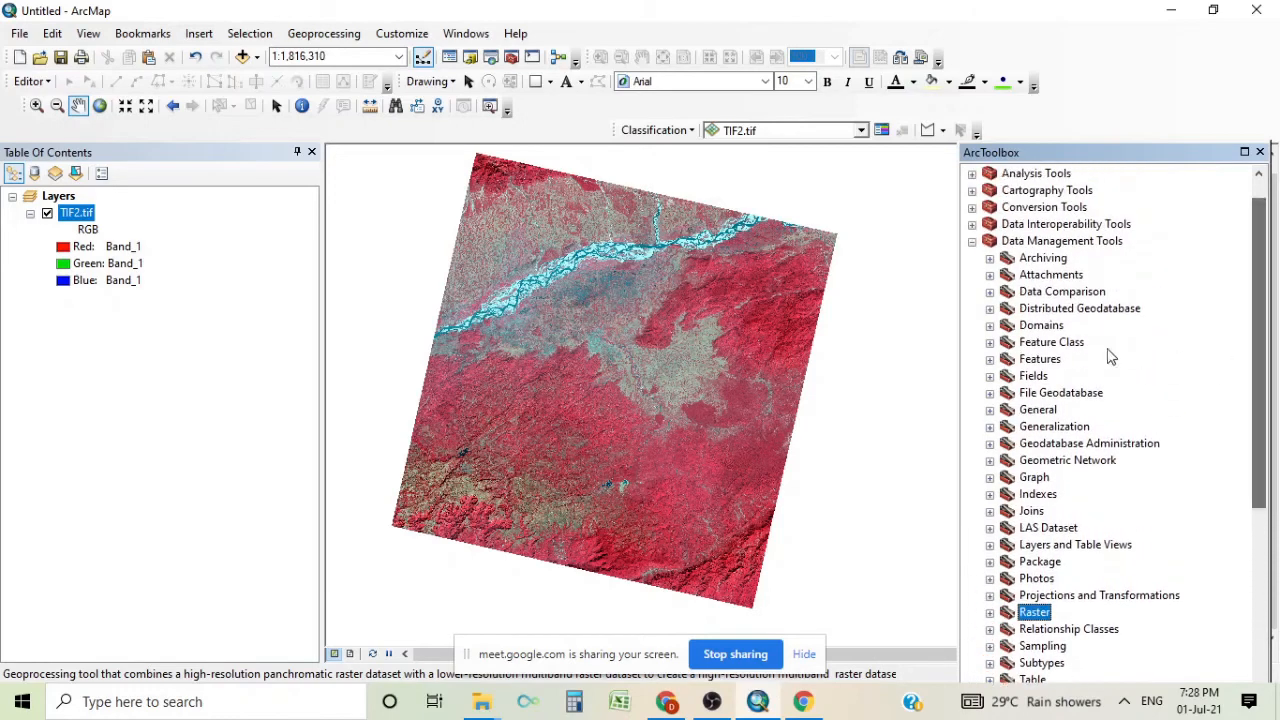
click(971, 242)
Reopen the Create Pan-sharpened Raster Dataset tool from the Raster Processing toolset of Data Management Tools
click(972, 276)
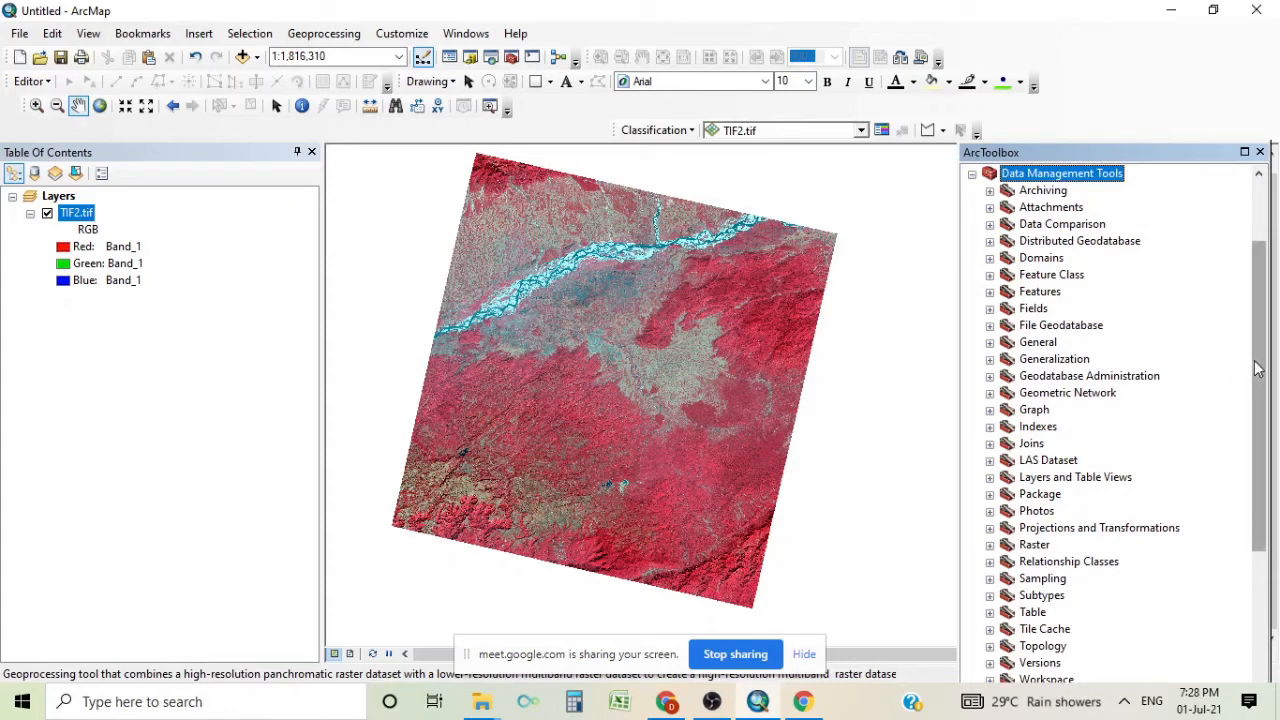
drag(1258, 364, 1260, 456)
click(990, 393)
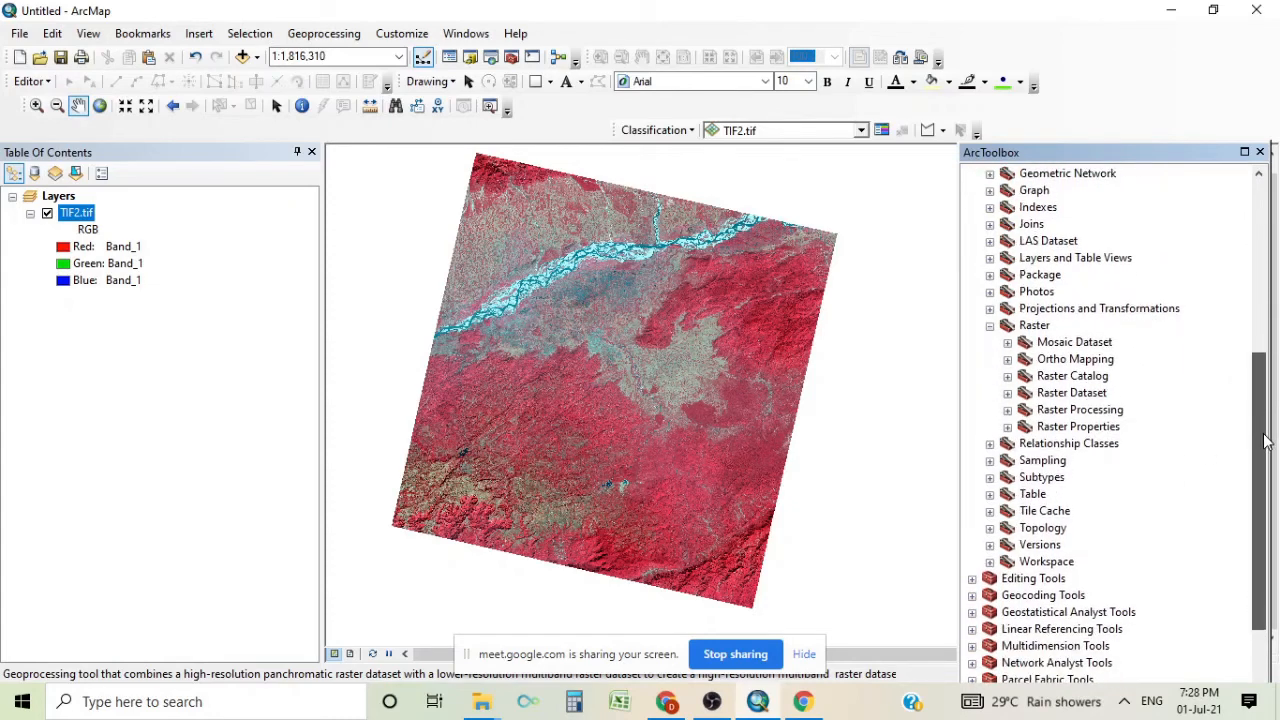
click(1008, 410)
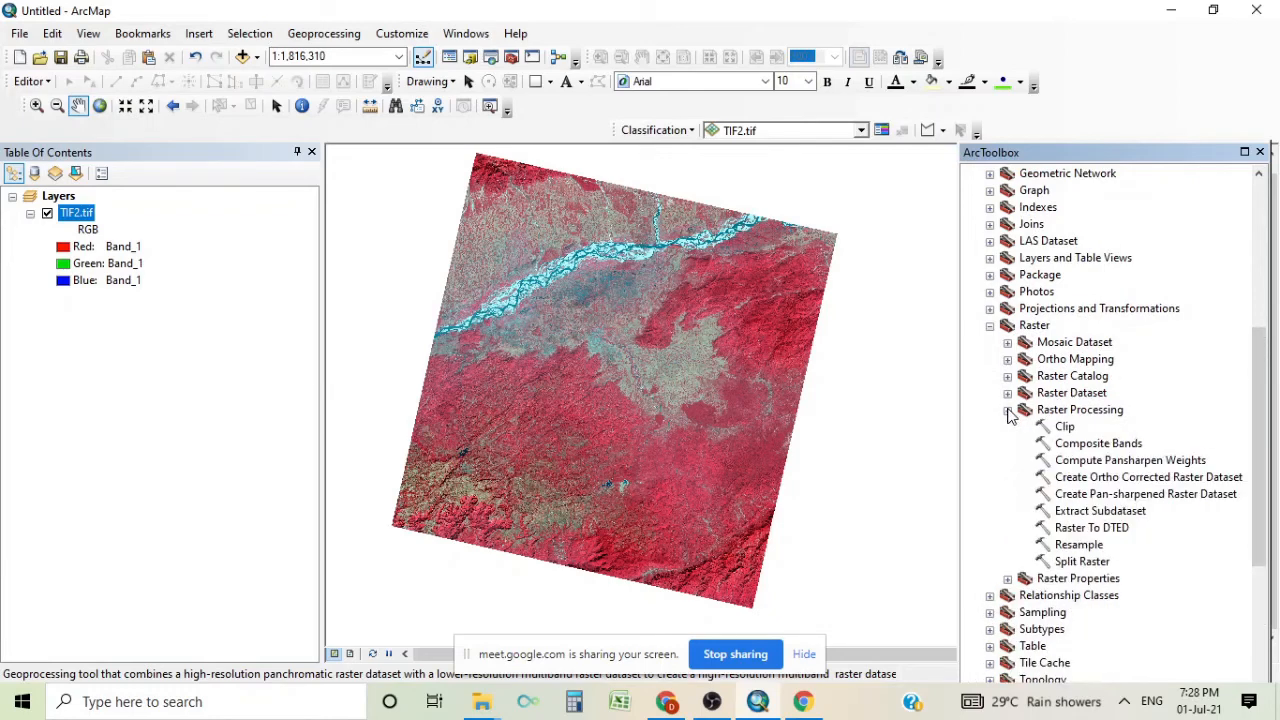
drag(1260, 428, 1270, 482)
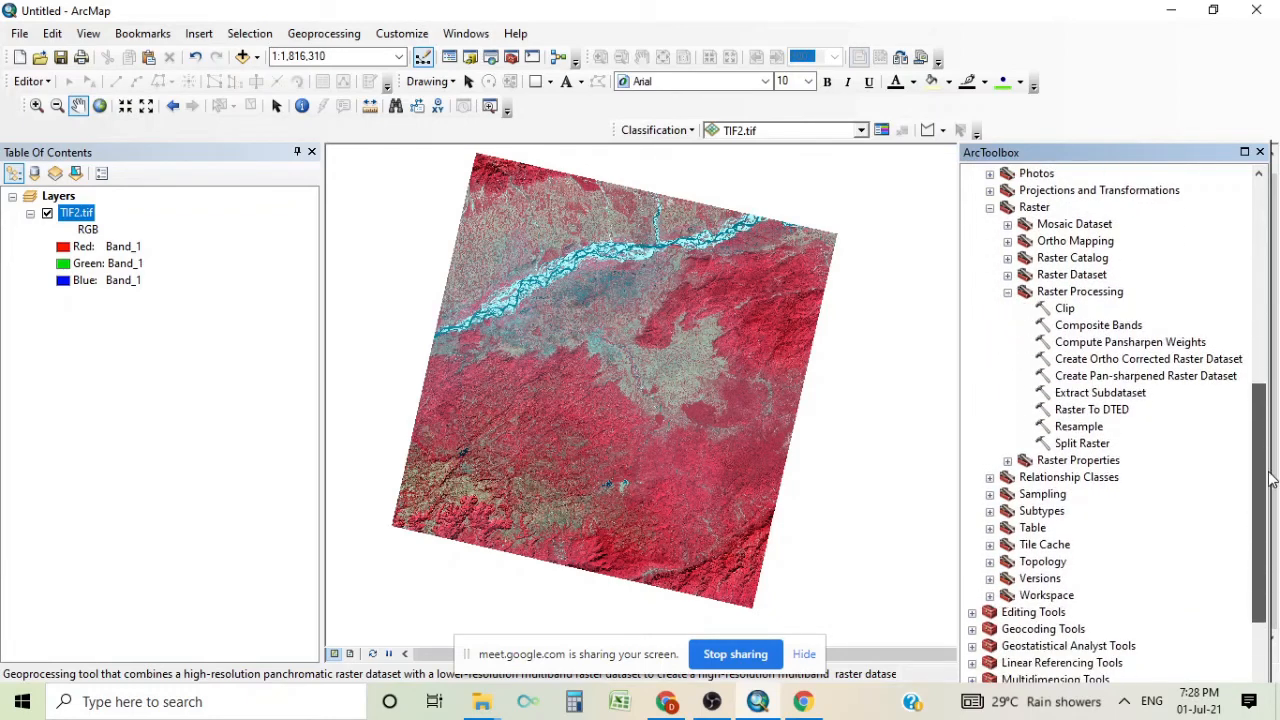
double_click(1117, 378)
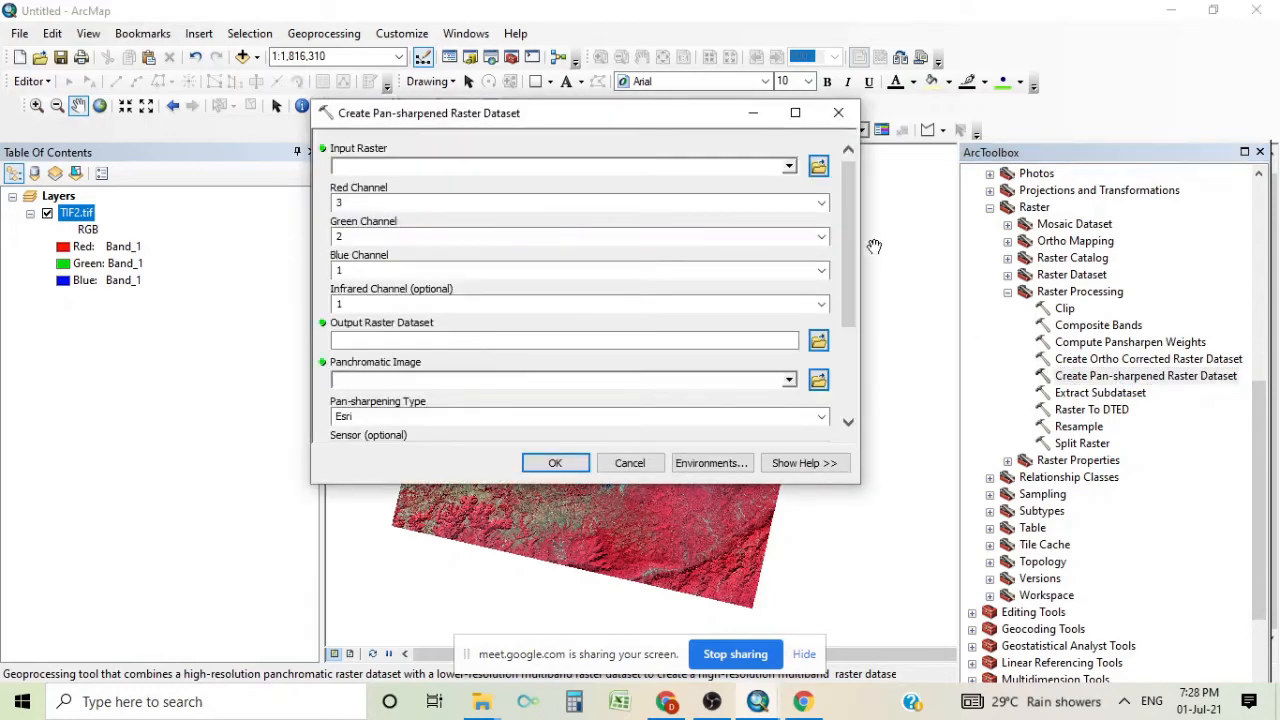
Set TIF2.tif as the input raster and LC08_L1TP_136042_20210105_20210309_02_T1_B8.TIF as the panchromatic image, and close the tool without running it
click(789, 166)
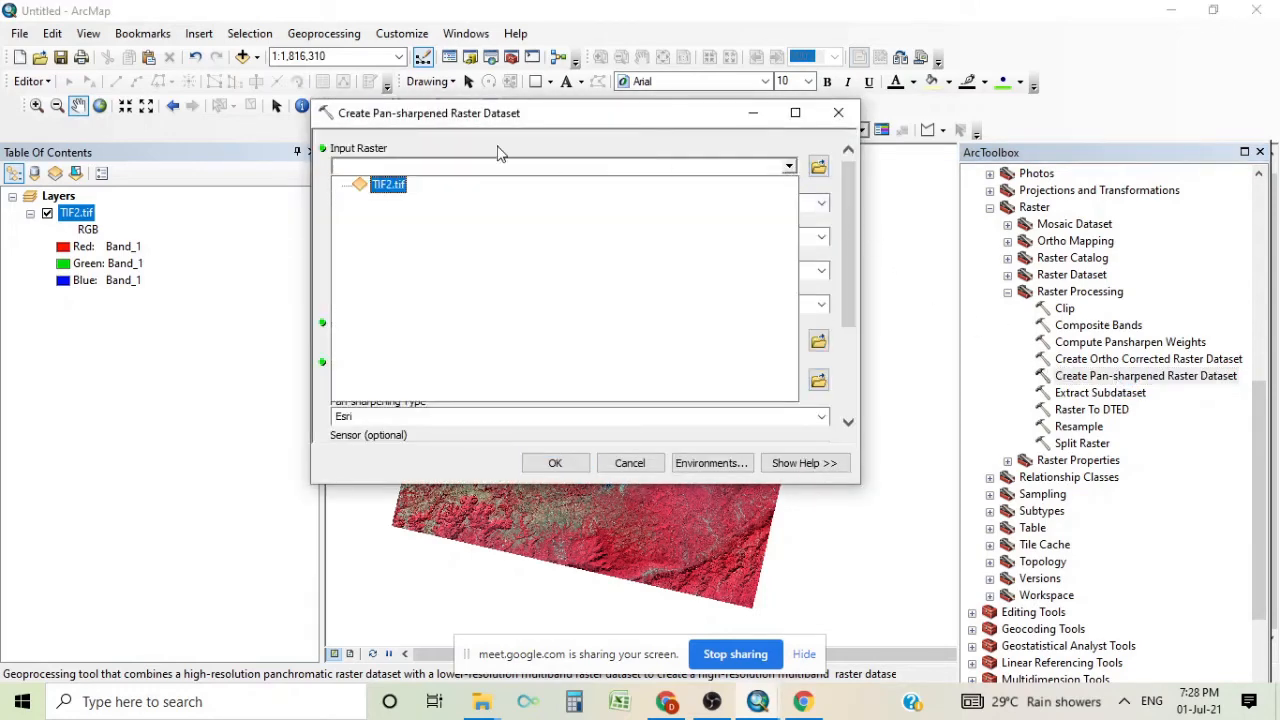
click(395, 194)
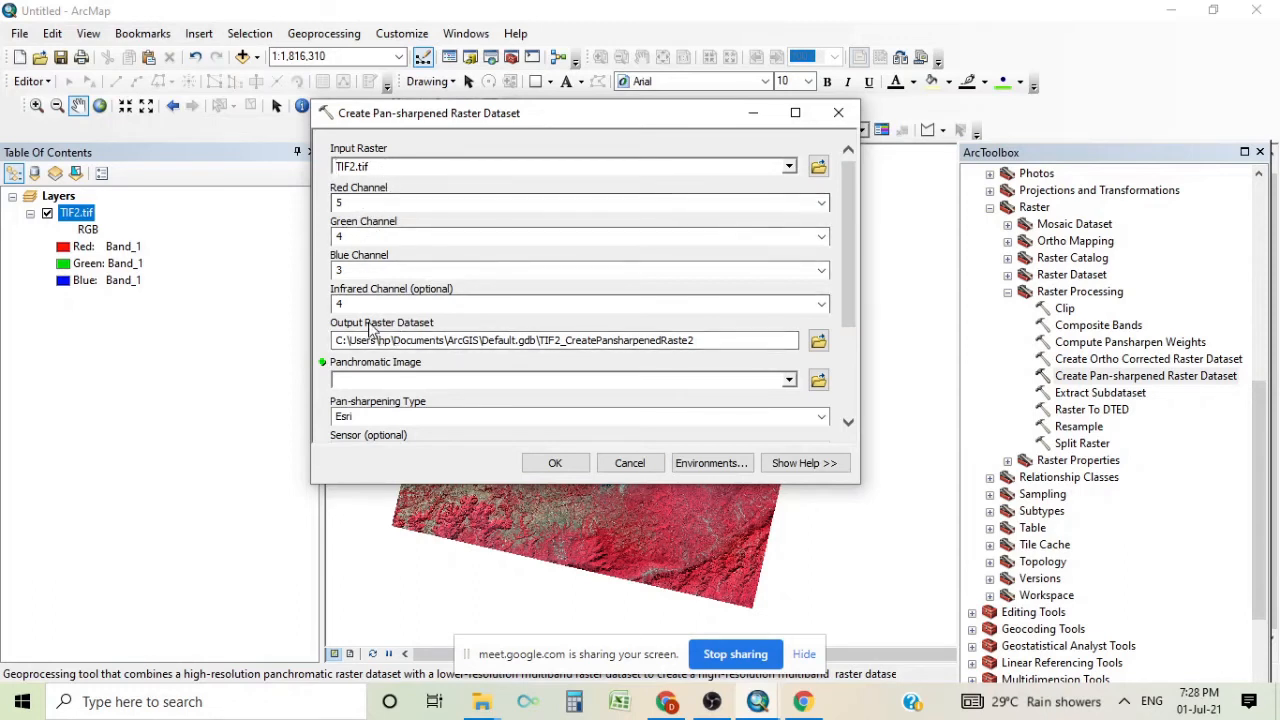
click(707, 340)
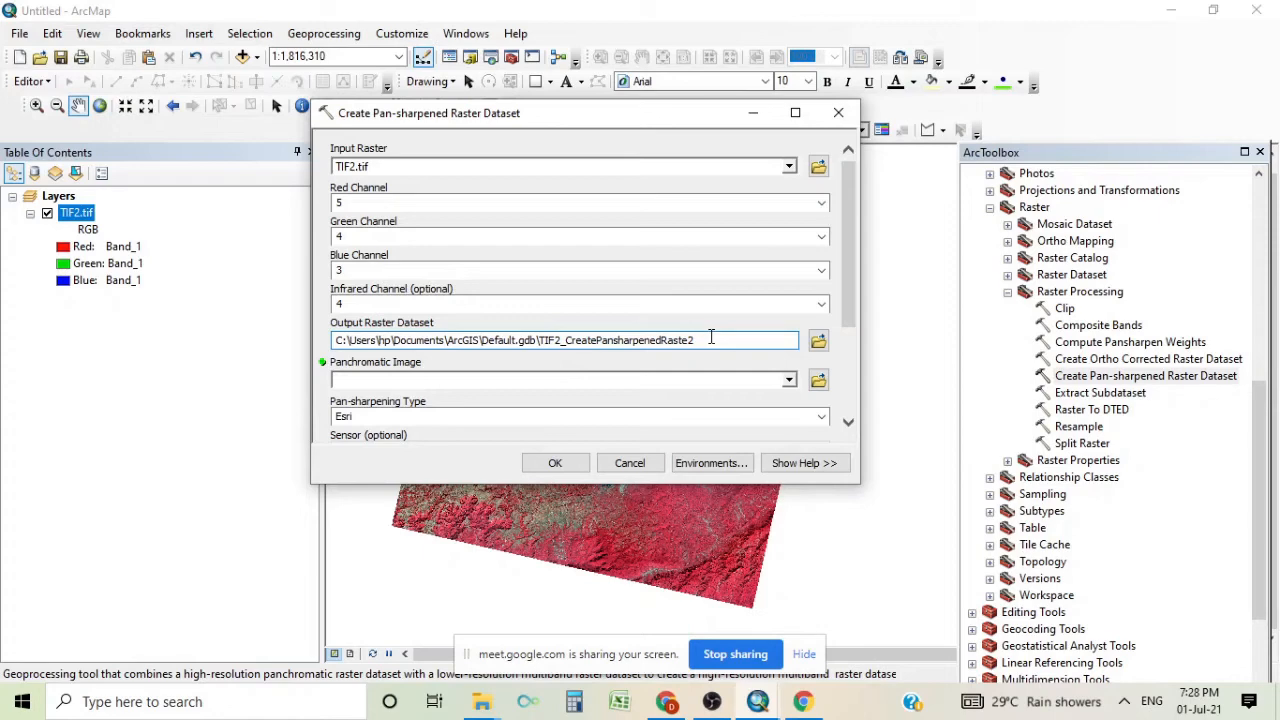
click(791, 381)
click(752, 381)
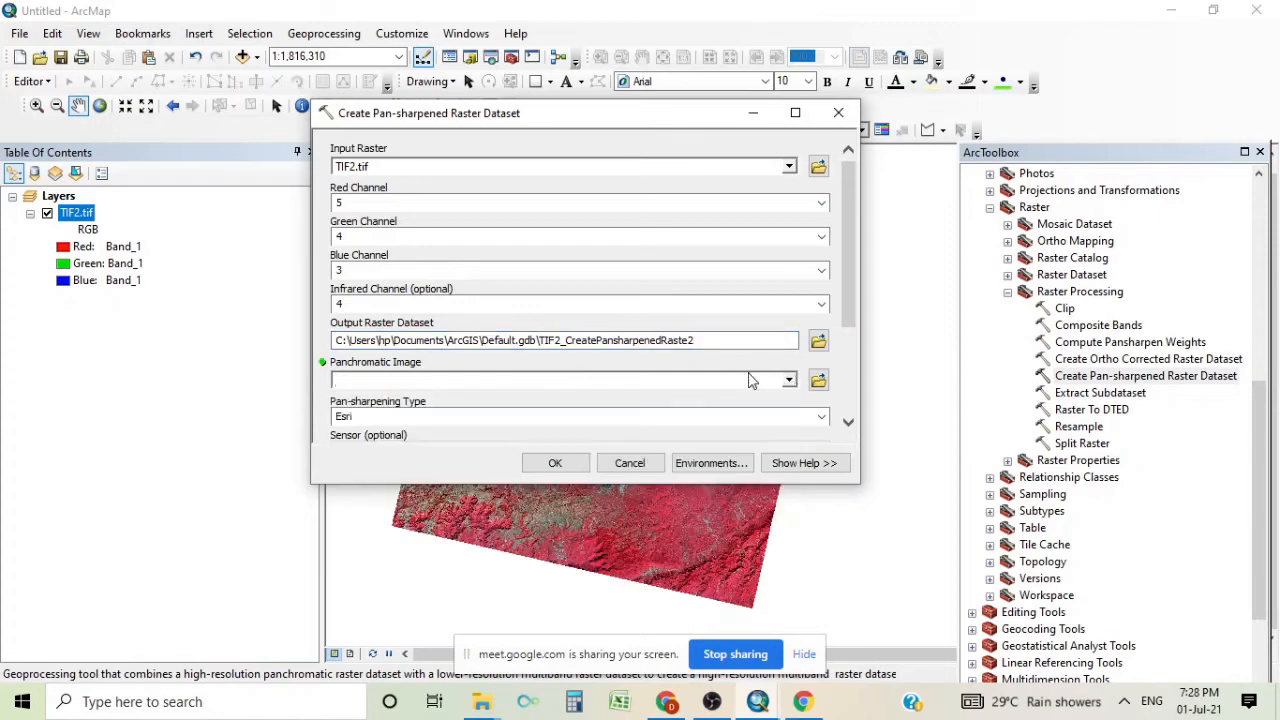
click(819, 381)
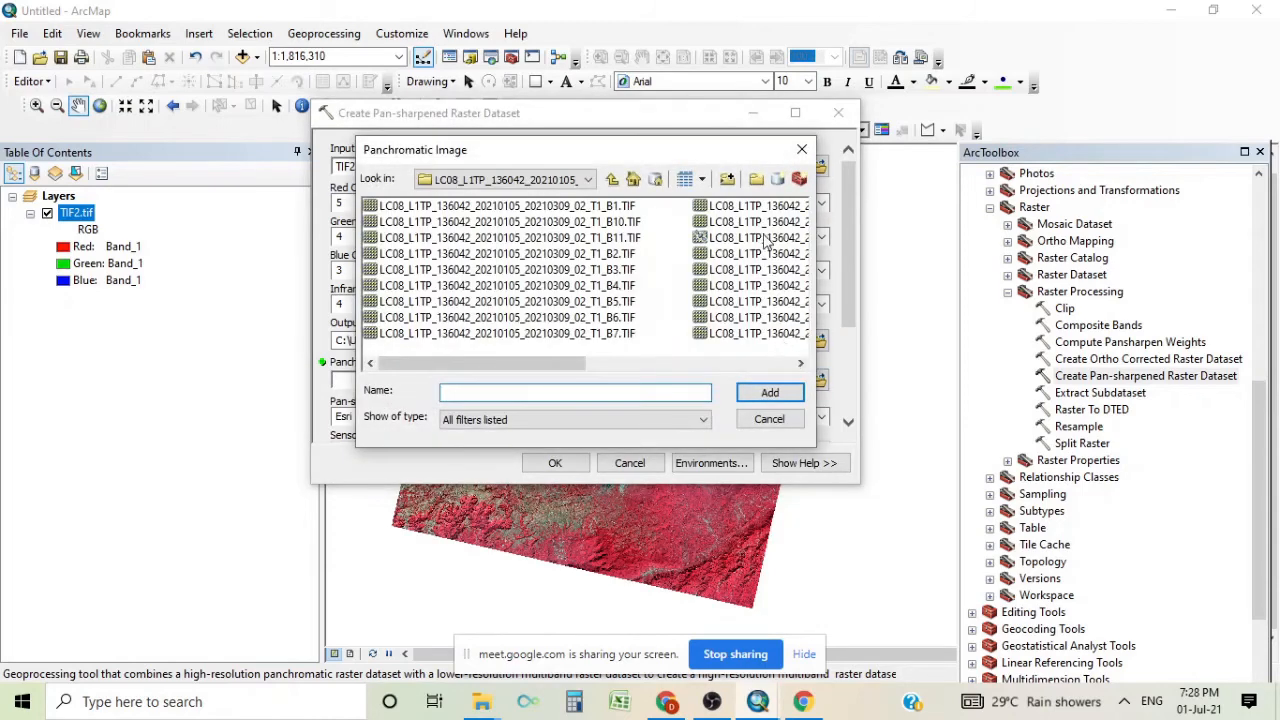
click(800, 364)
click(613, 205)
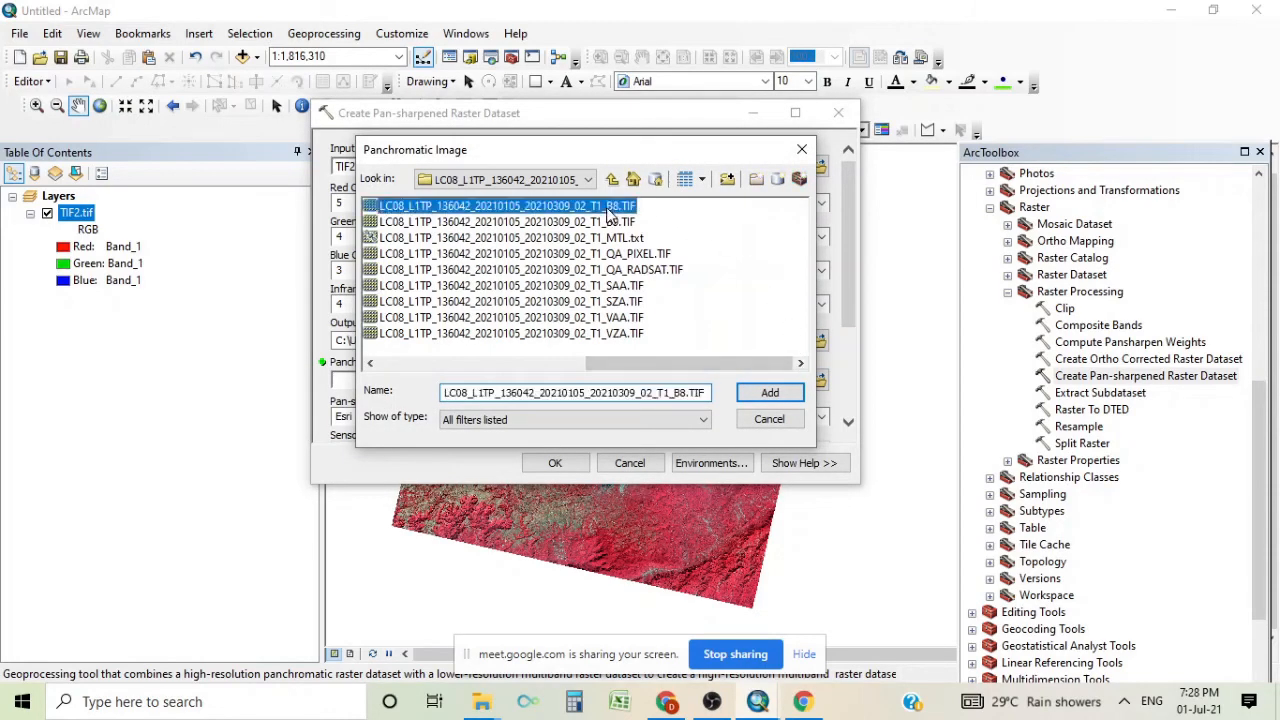
click(770, 392)
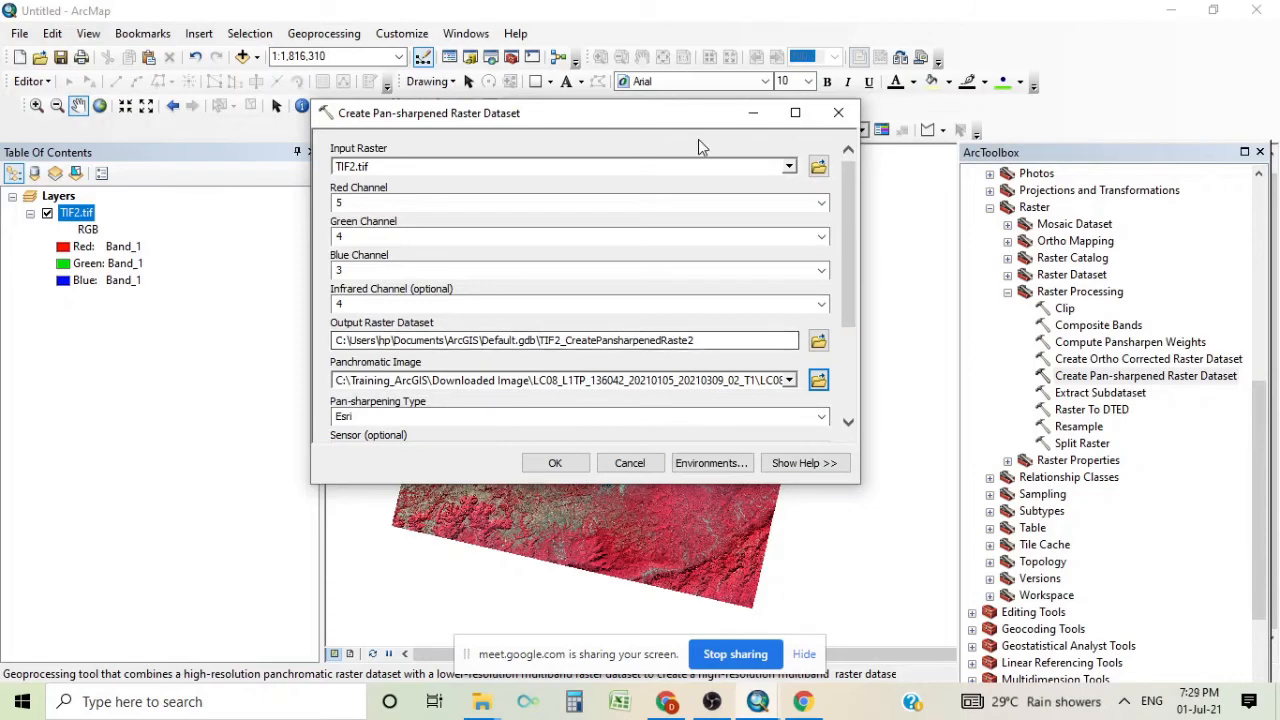
click(840, 114)
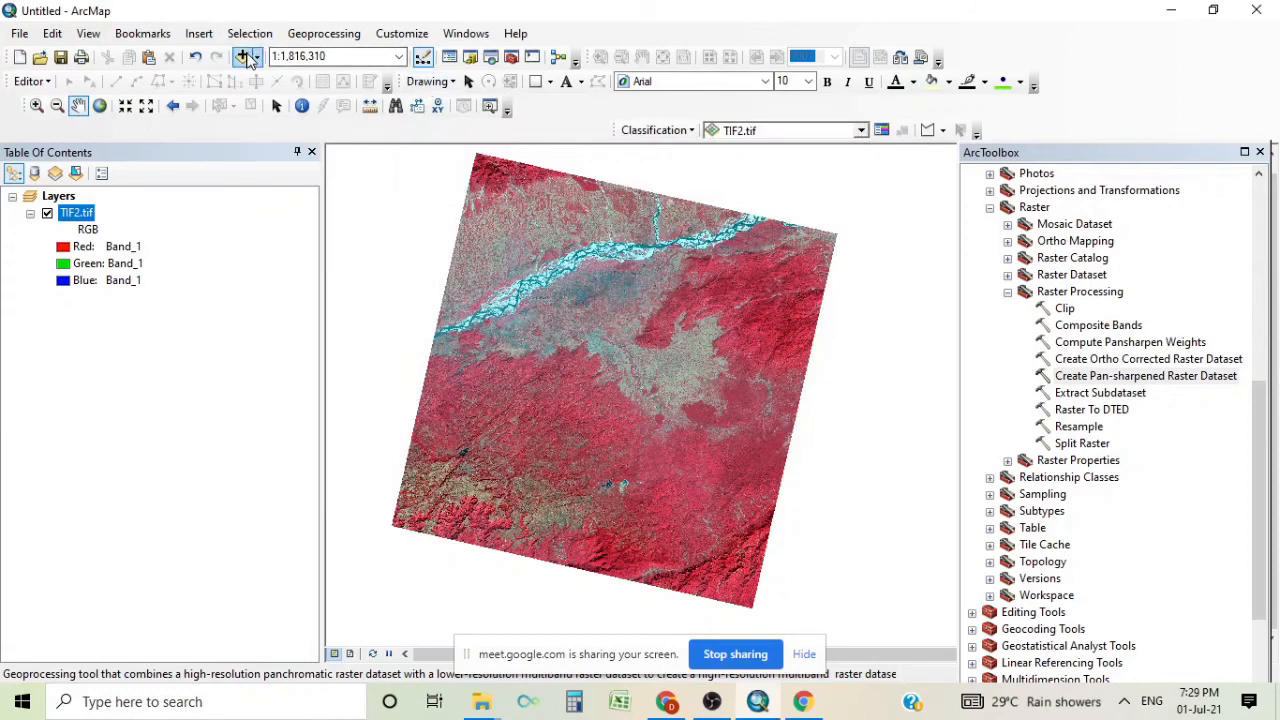
Add the existing pan-sharpened raster pansharp1.tif from the Training_ArcGIS output folder to the map
click(247, 59)
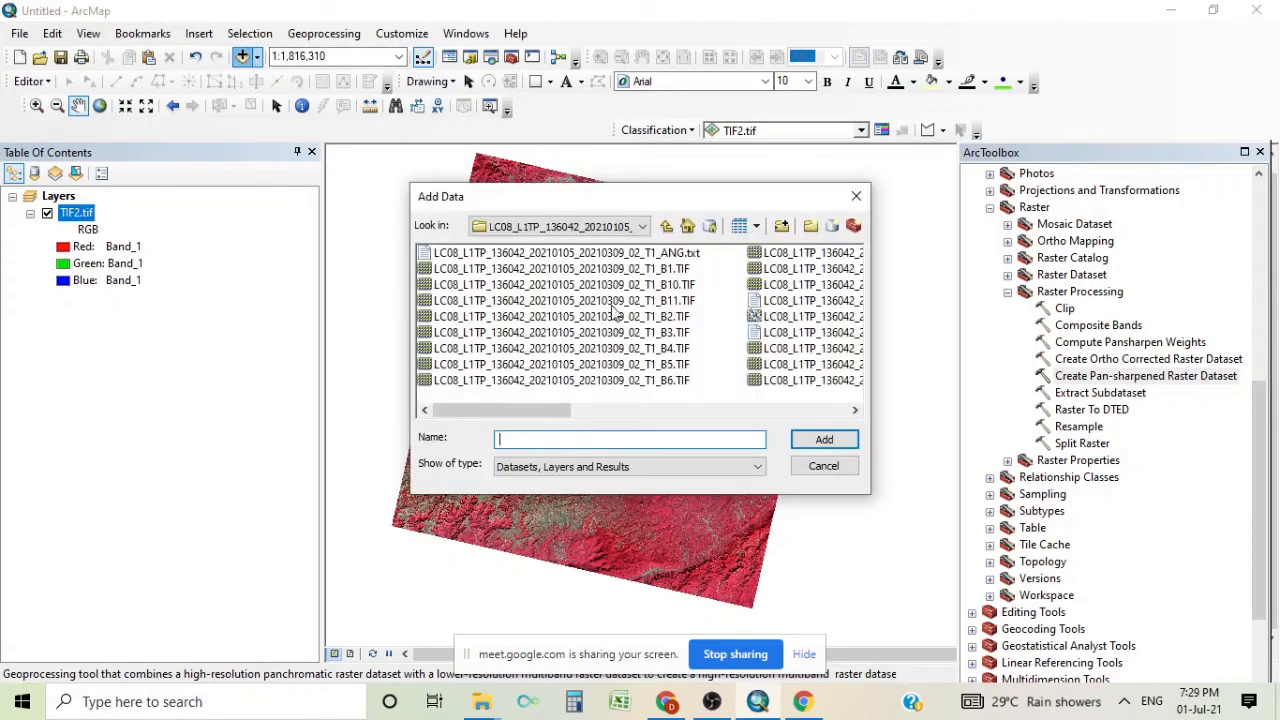
click(667, 228)
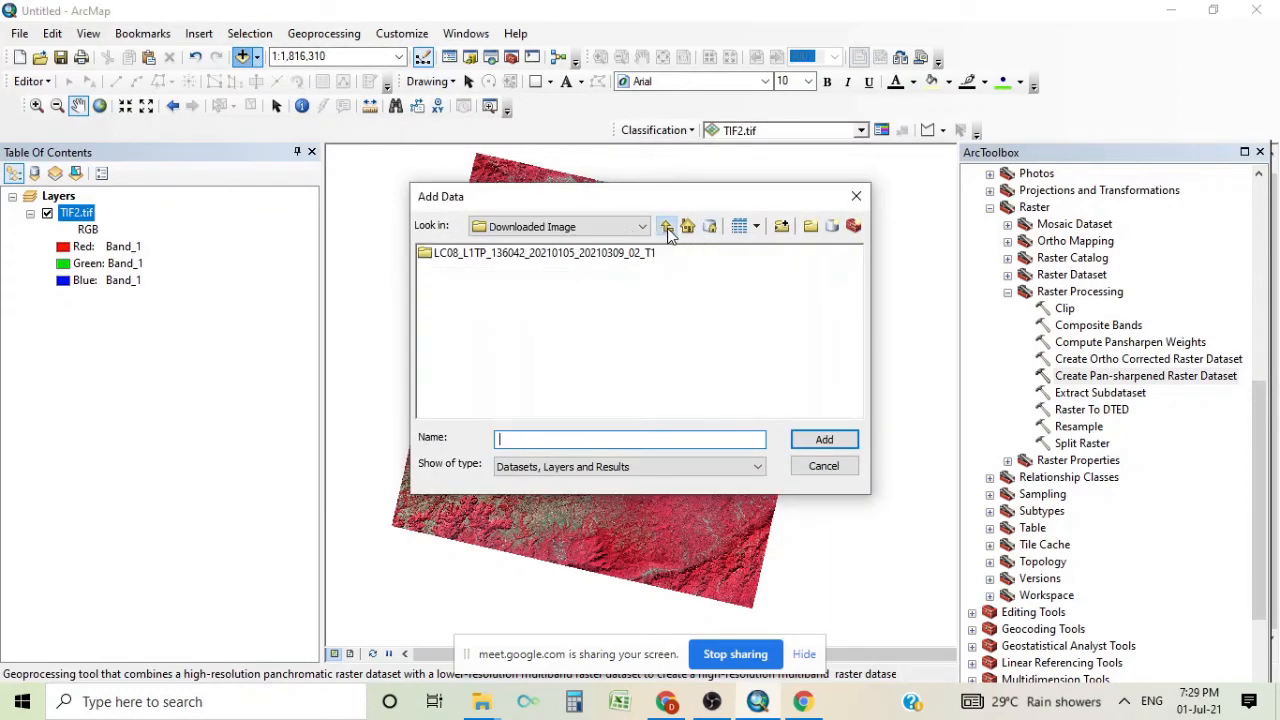
click(667, 228)
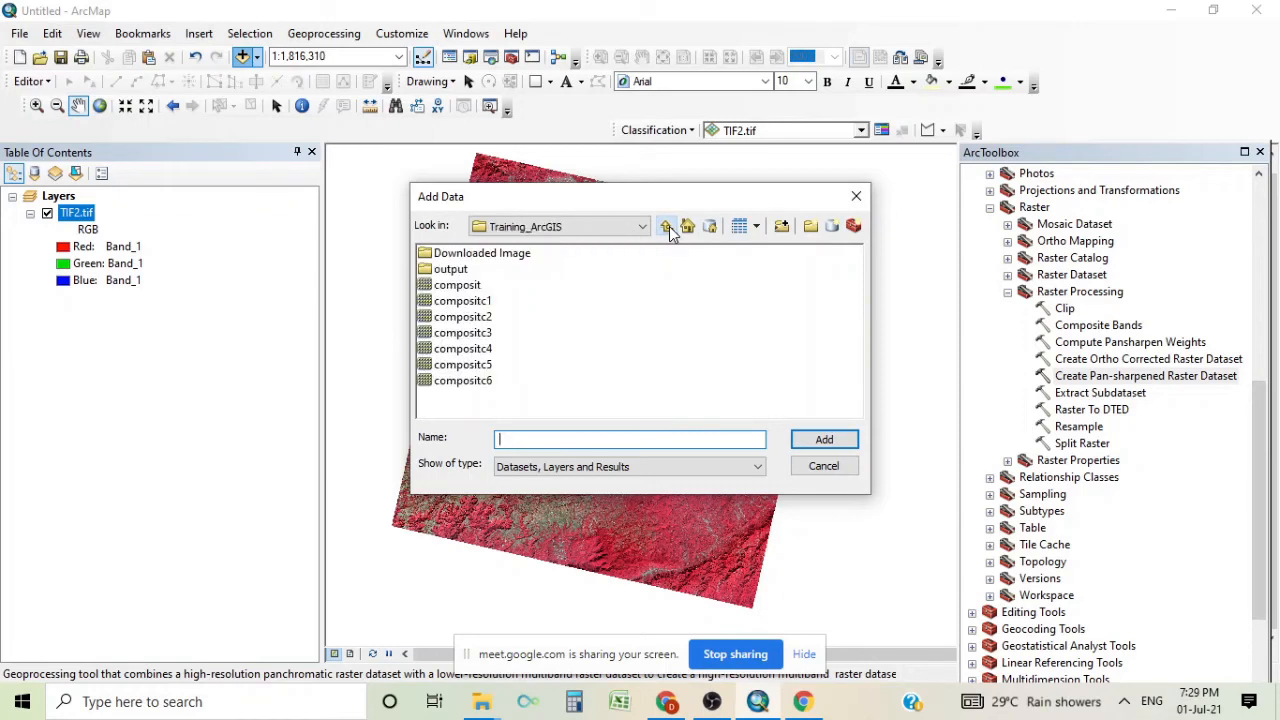
double_click(460, 272)
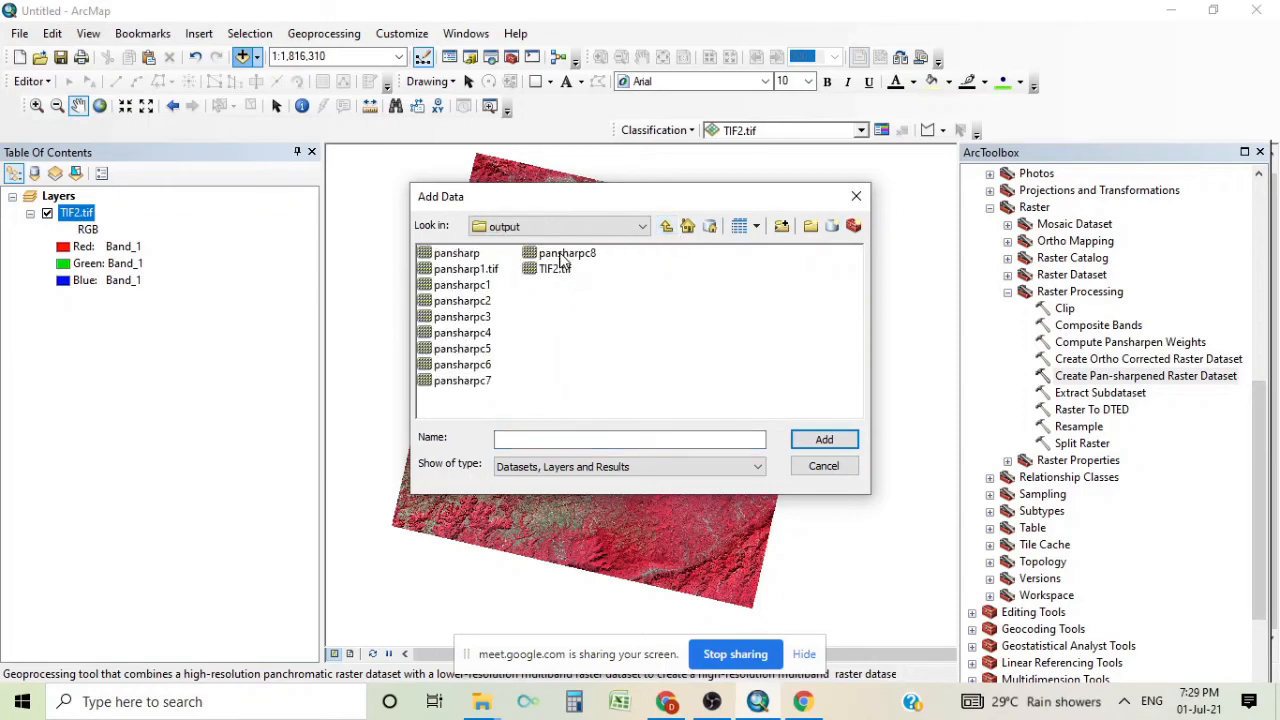
click(463, 271)
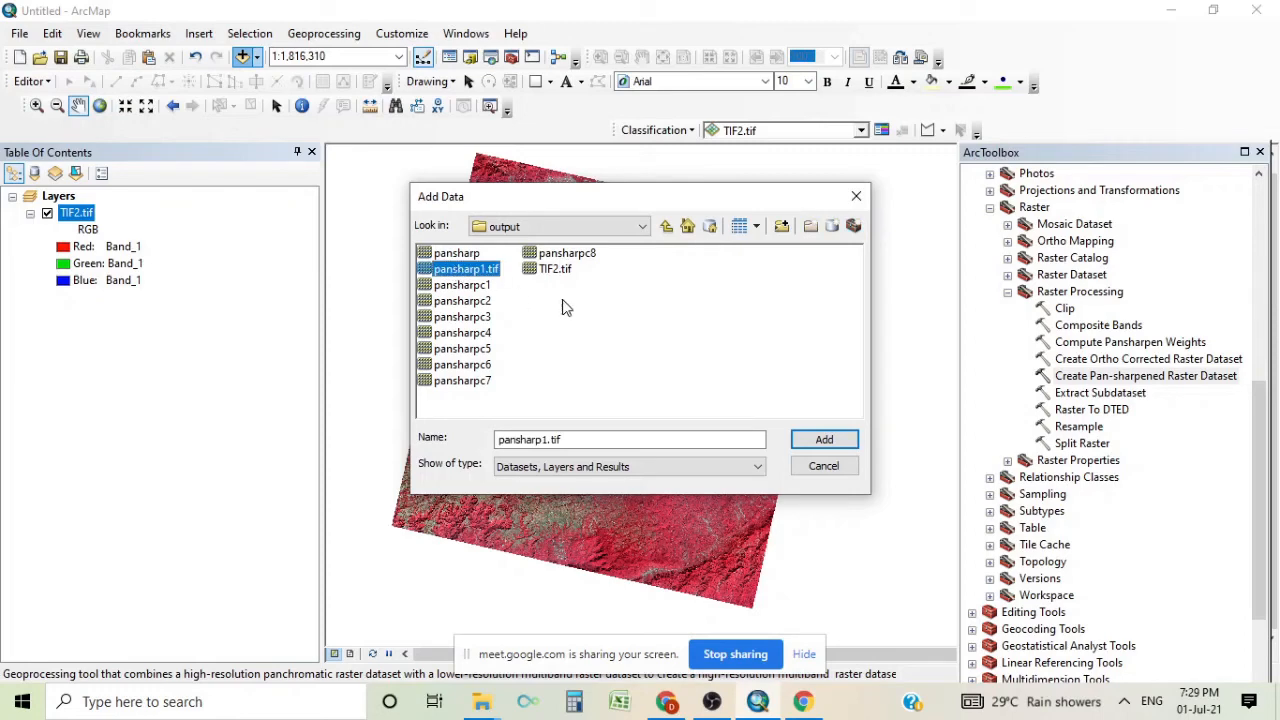
click(822, 445)
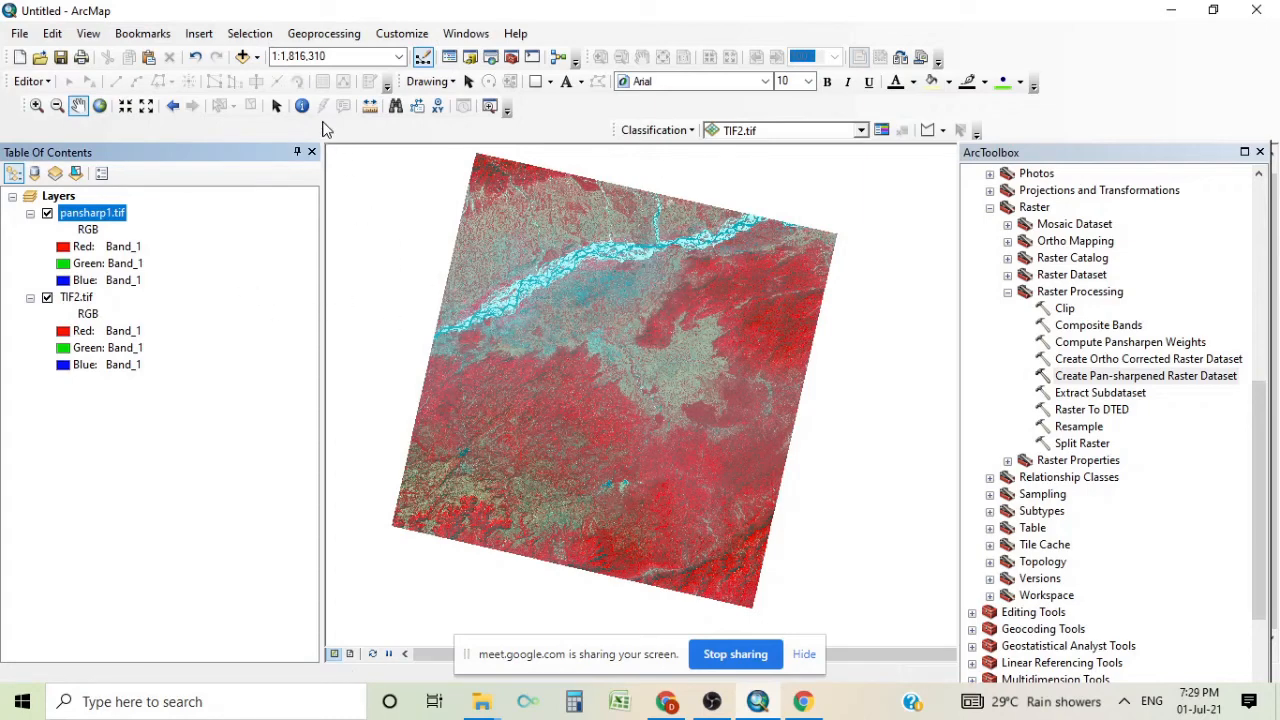
Move the TIF2.tif layer above pansharp1.tif in the layer drawing order
click(36, 105)
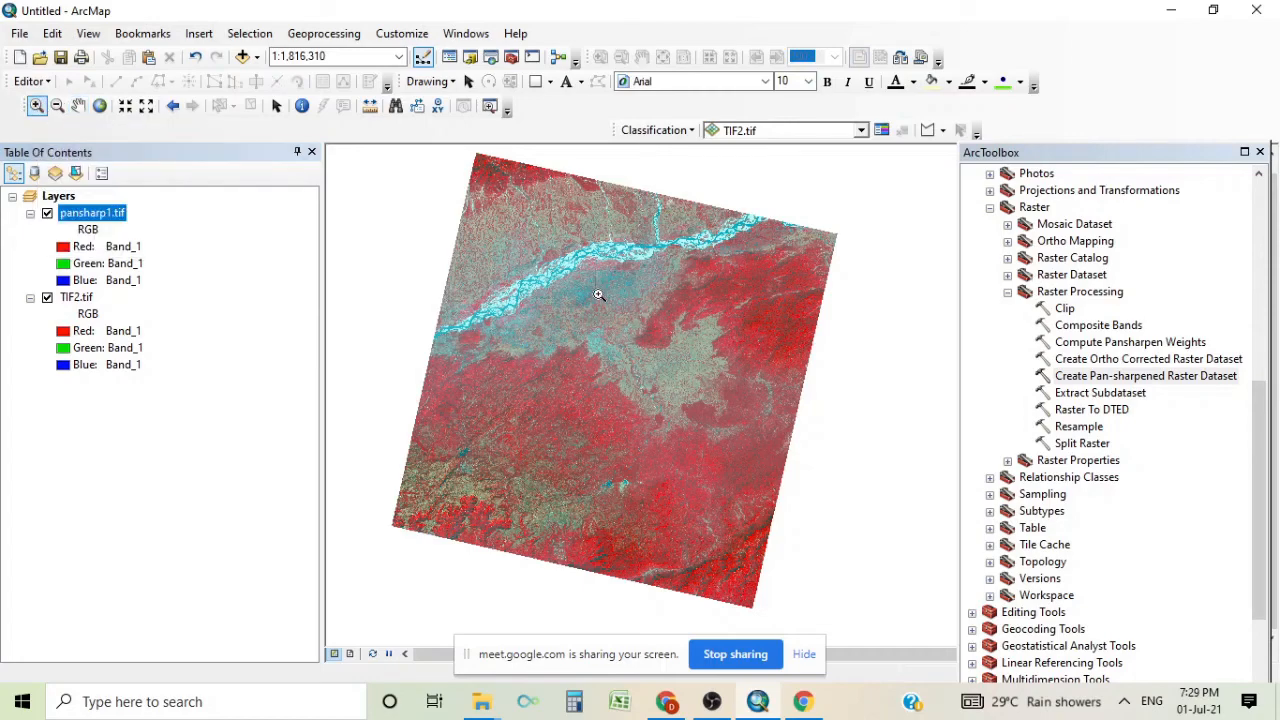
click(645, 340)
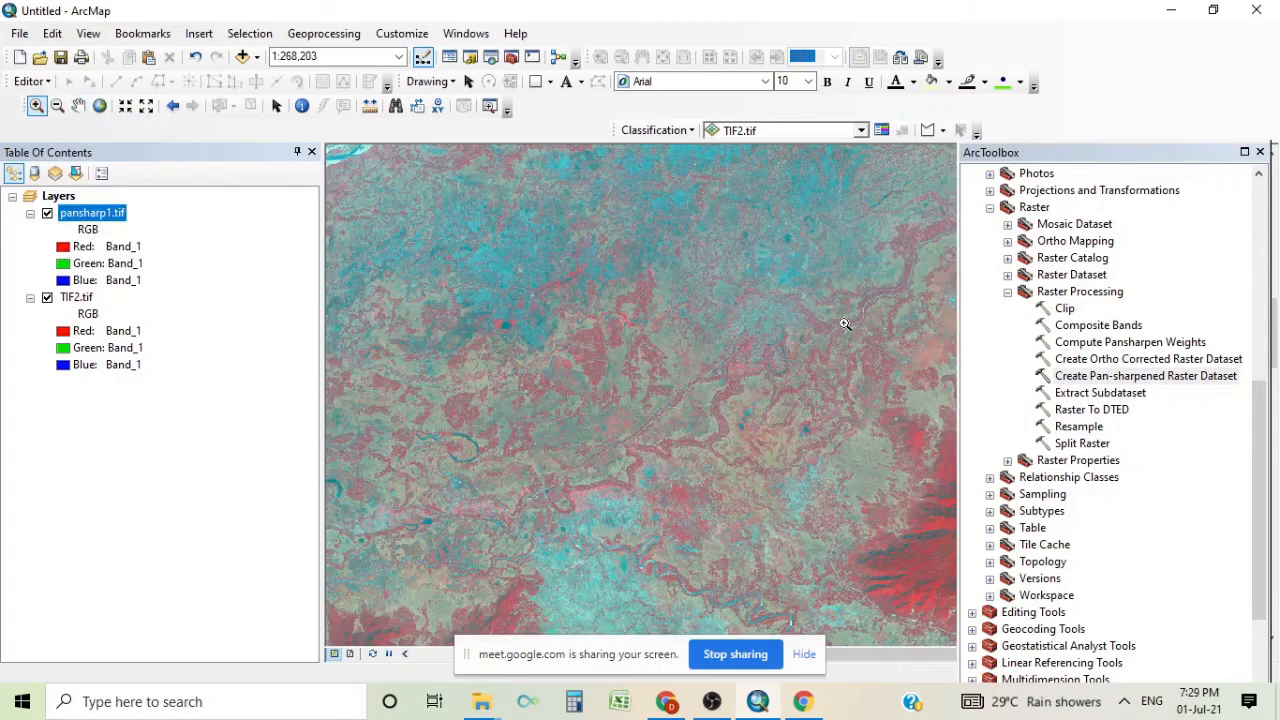
click(1145, 375)
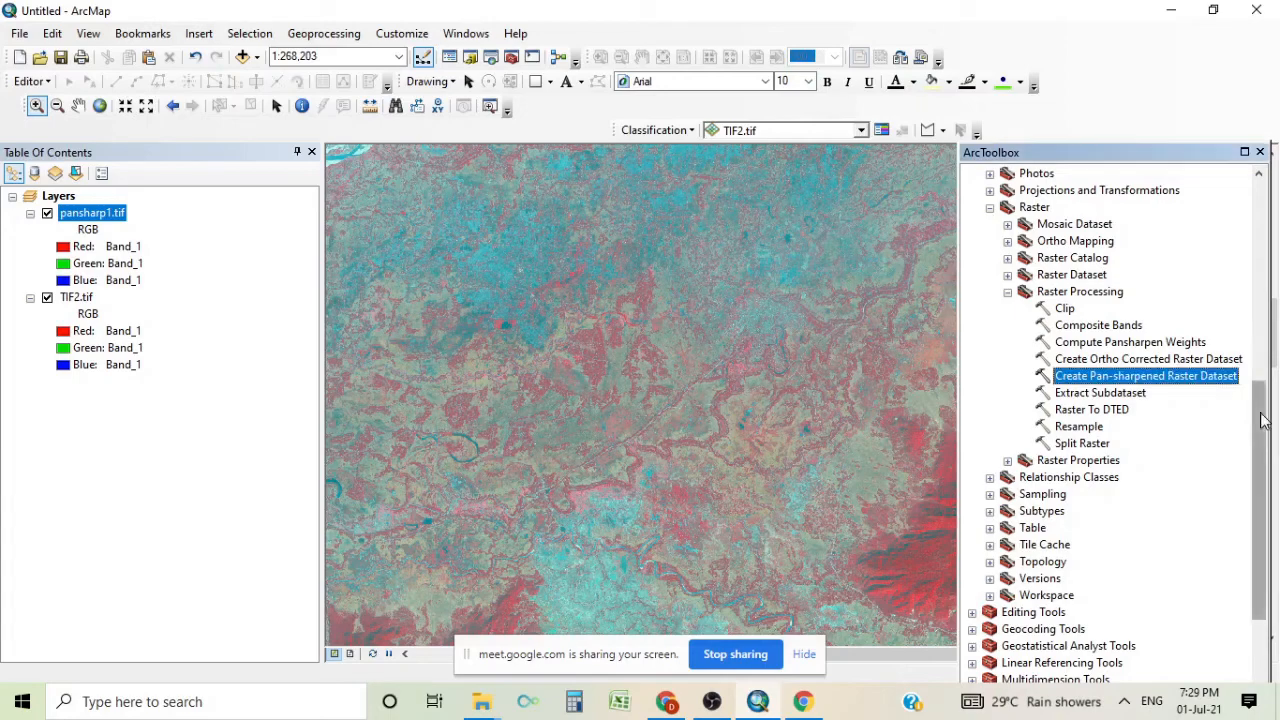
scroll(1141, 320, up, 3)
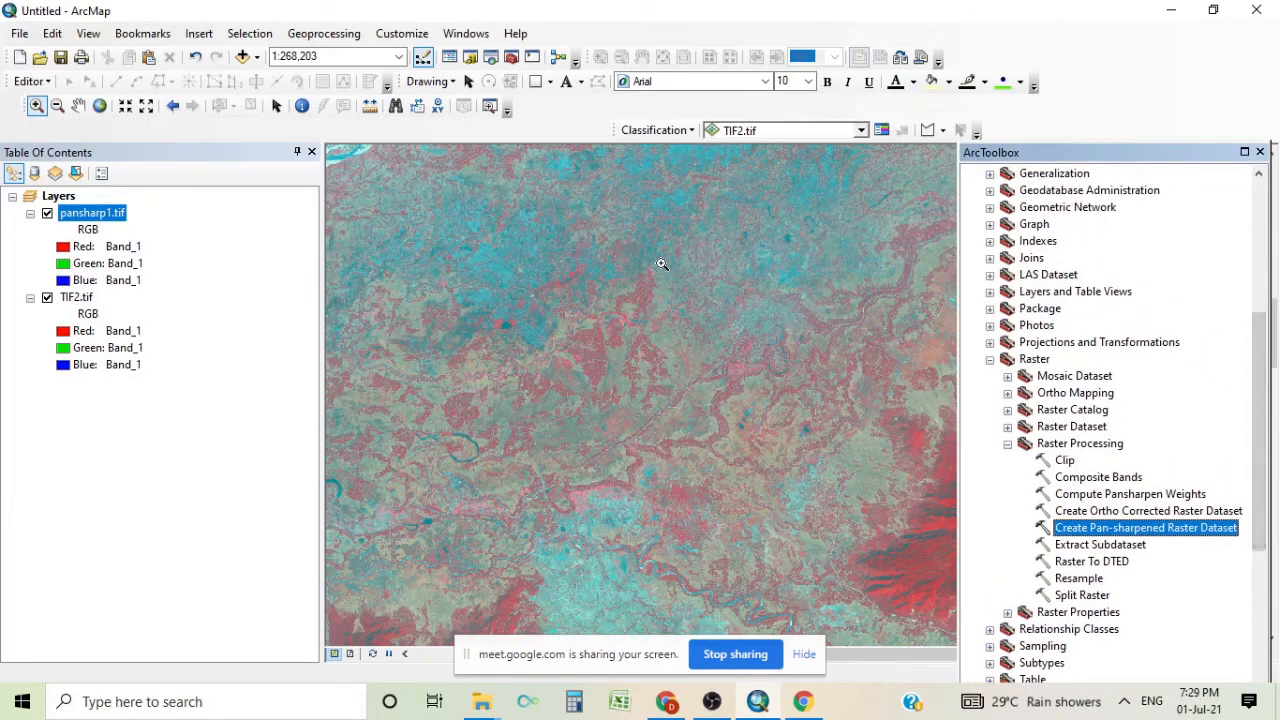
drag(80, 298, 90, 205)
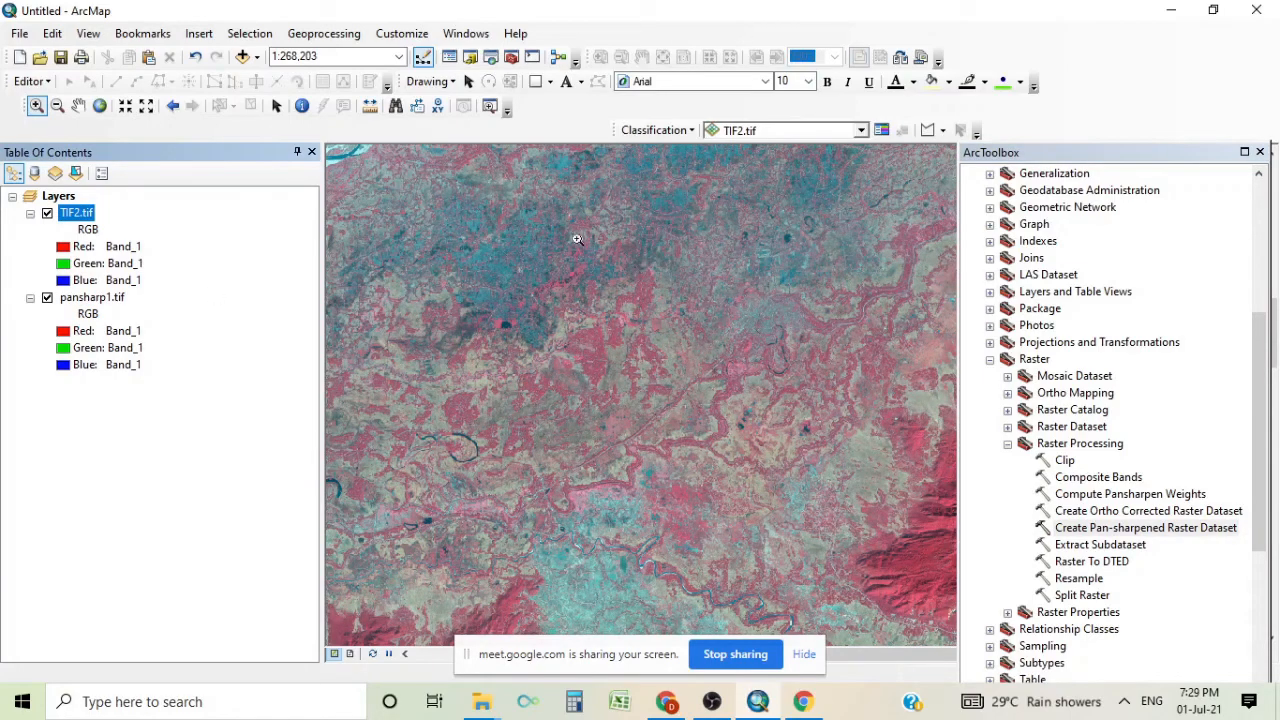
Examine the pixel detail of the TIF2.tif composite over the built-up area south of the river
click(1262, 177)
click(1262, 177)
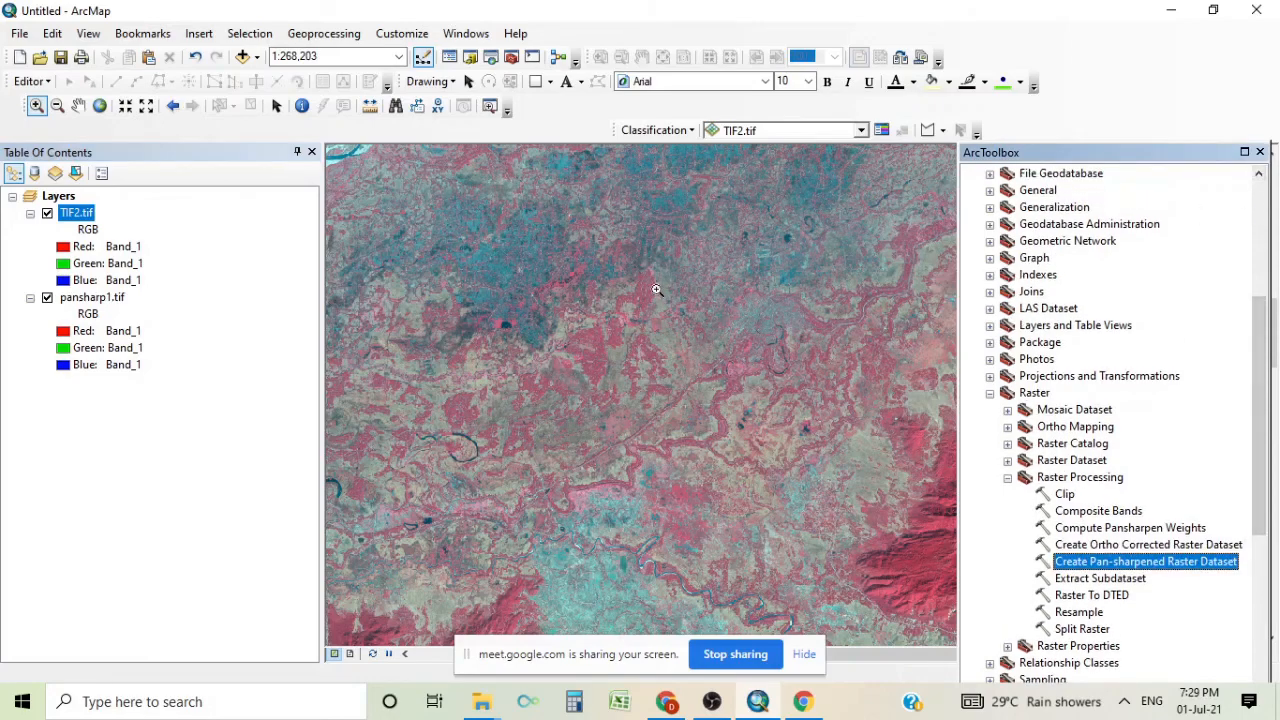
click(78, 105)
drag(686, 248, 746, 360)
drag(666, 398, 756, 366)
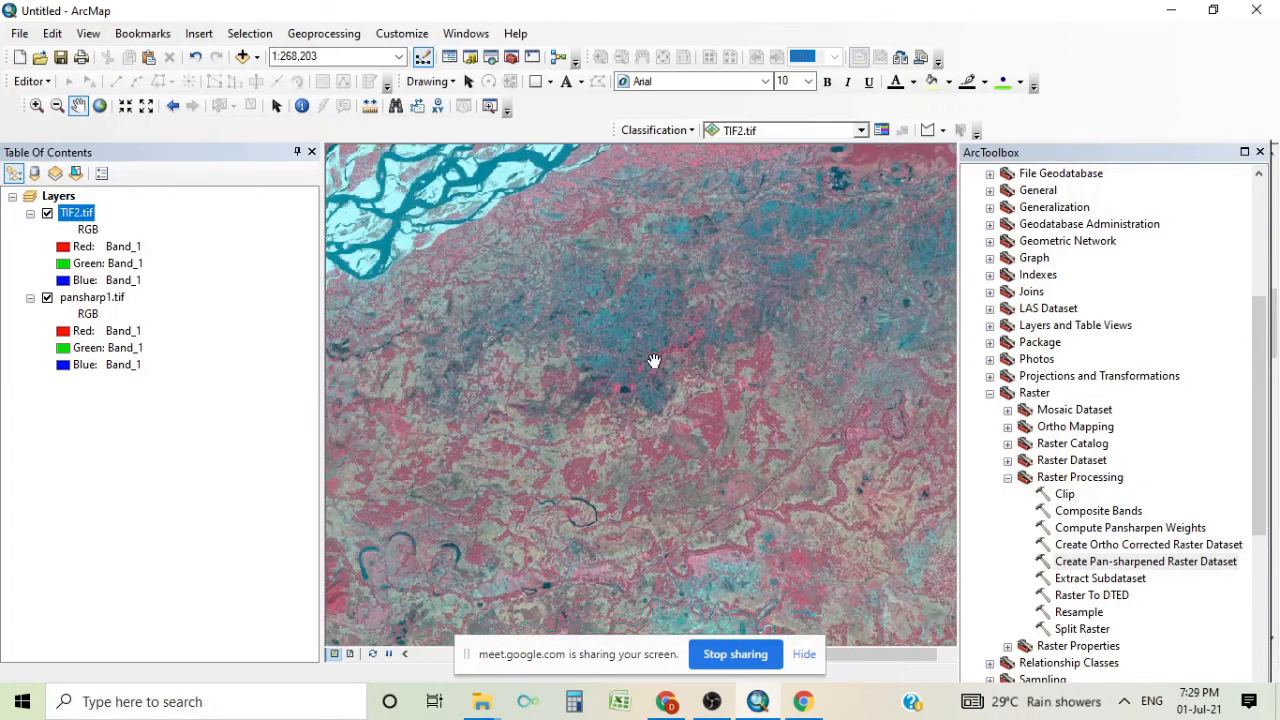
click(36, 105)
drag(652, 387, 652, 387)
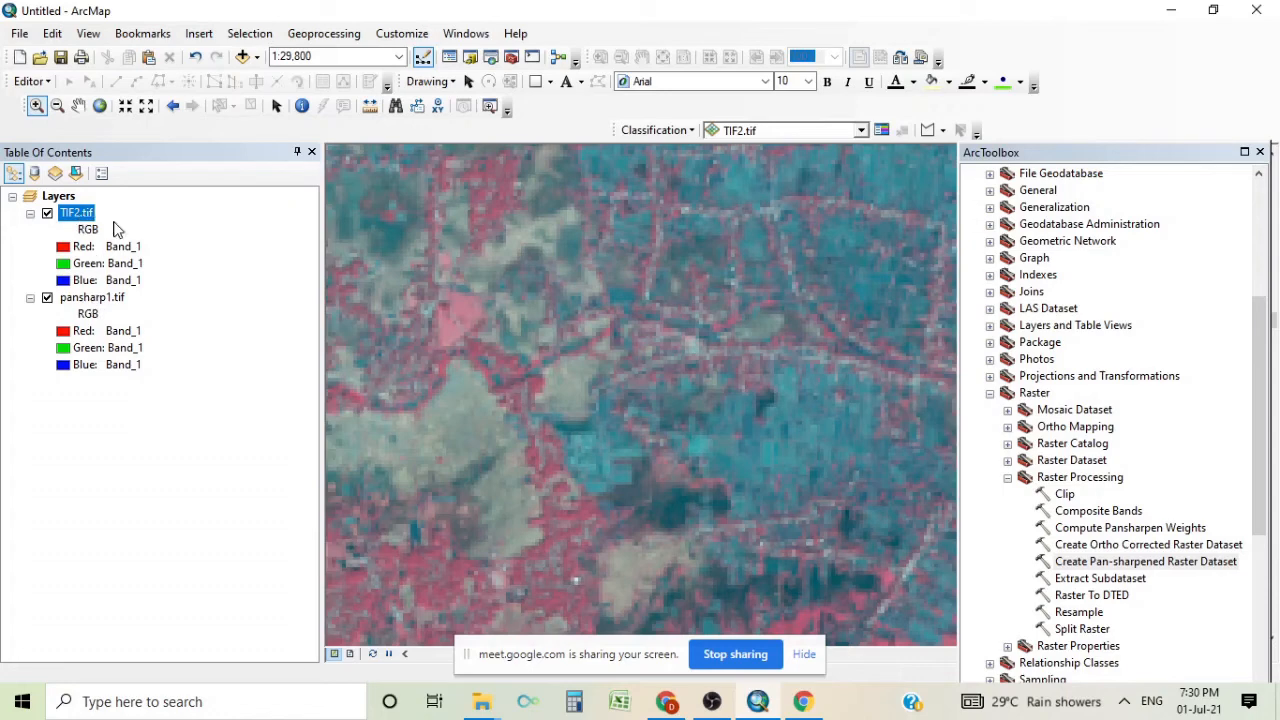
Show the Effects toolbar and dock it above the map beside the Image Classification toolbar
right_click(600, 38)
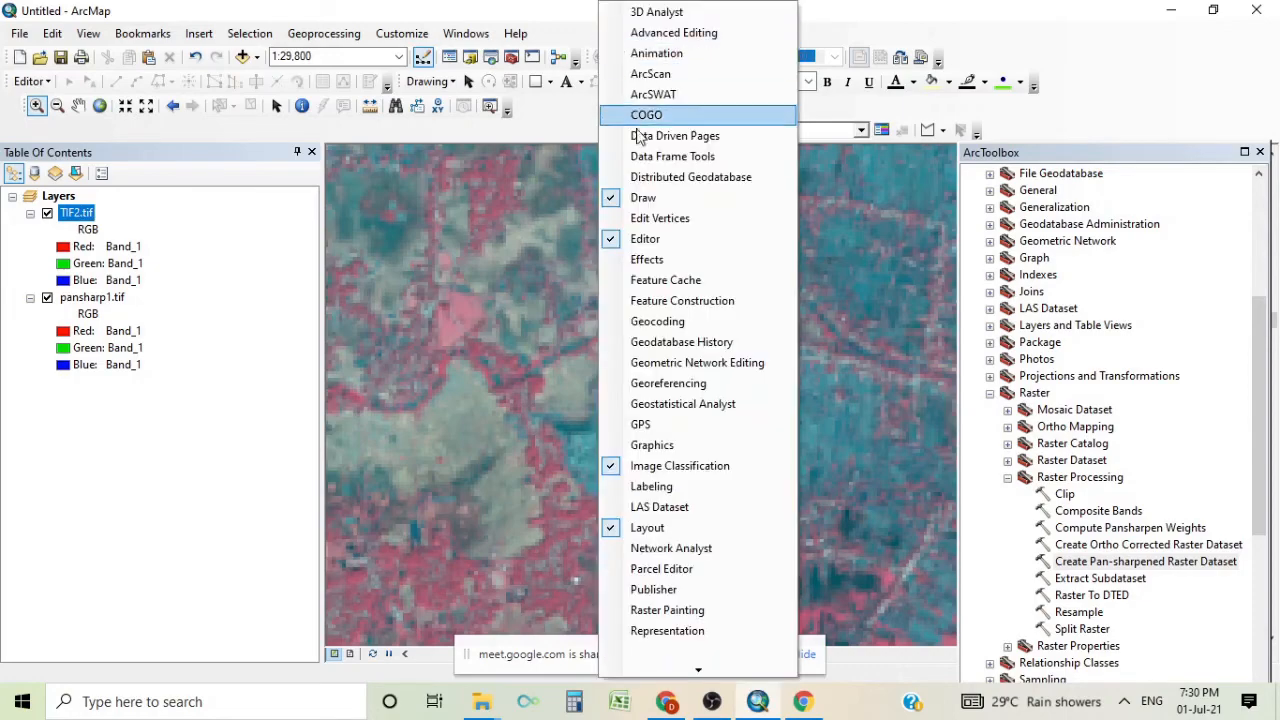
click(622, 259)
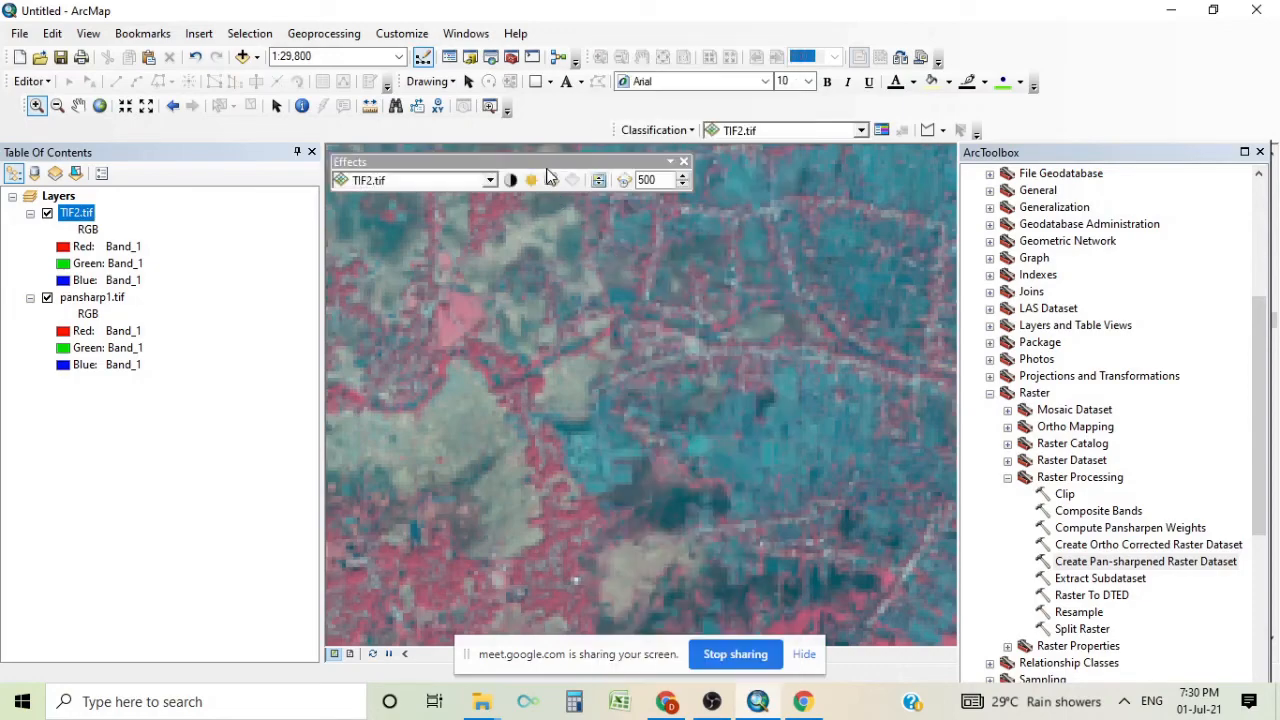
drag(540, 162, 537, 131)
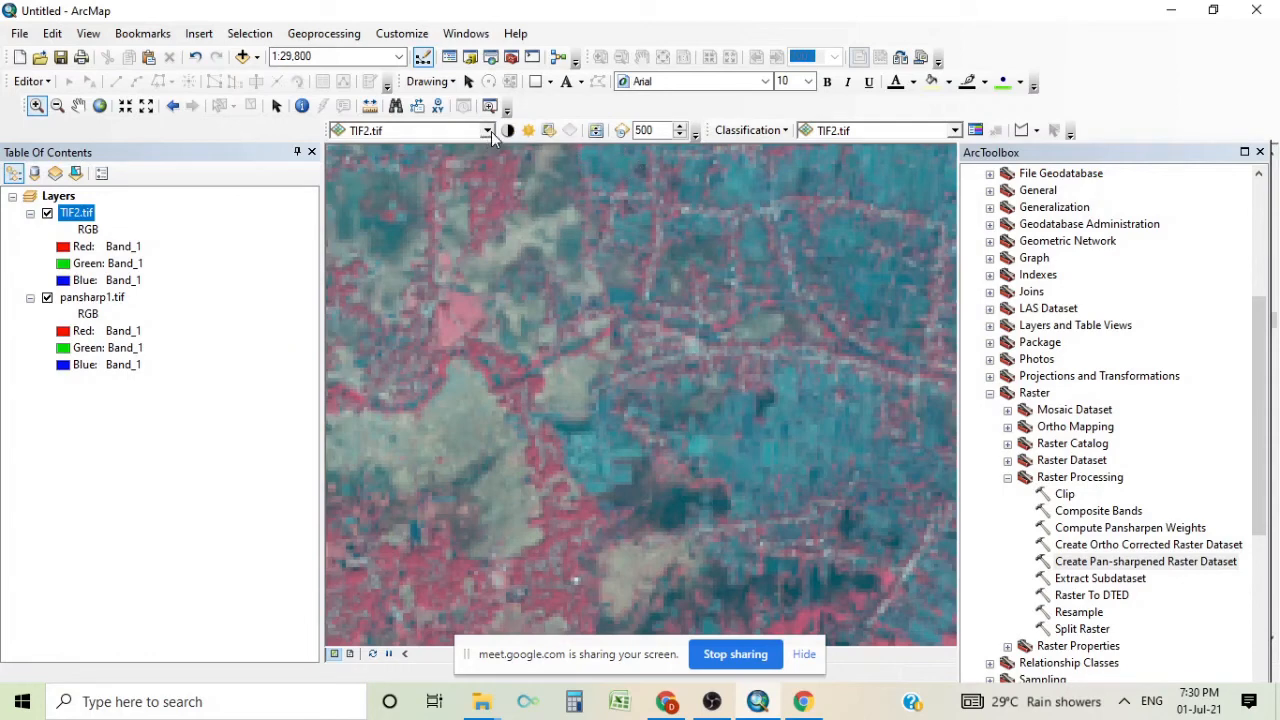
Swipe the TIF2.tif layer across the map to compare it with pansharp1.tif underneath
click(595, 131)
drag(334, 325, 411, 480)
drag(330, 388, 327, 438)
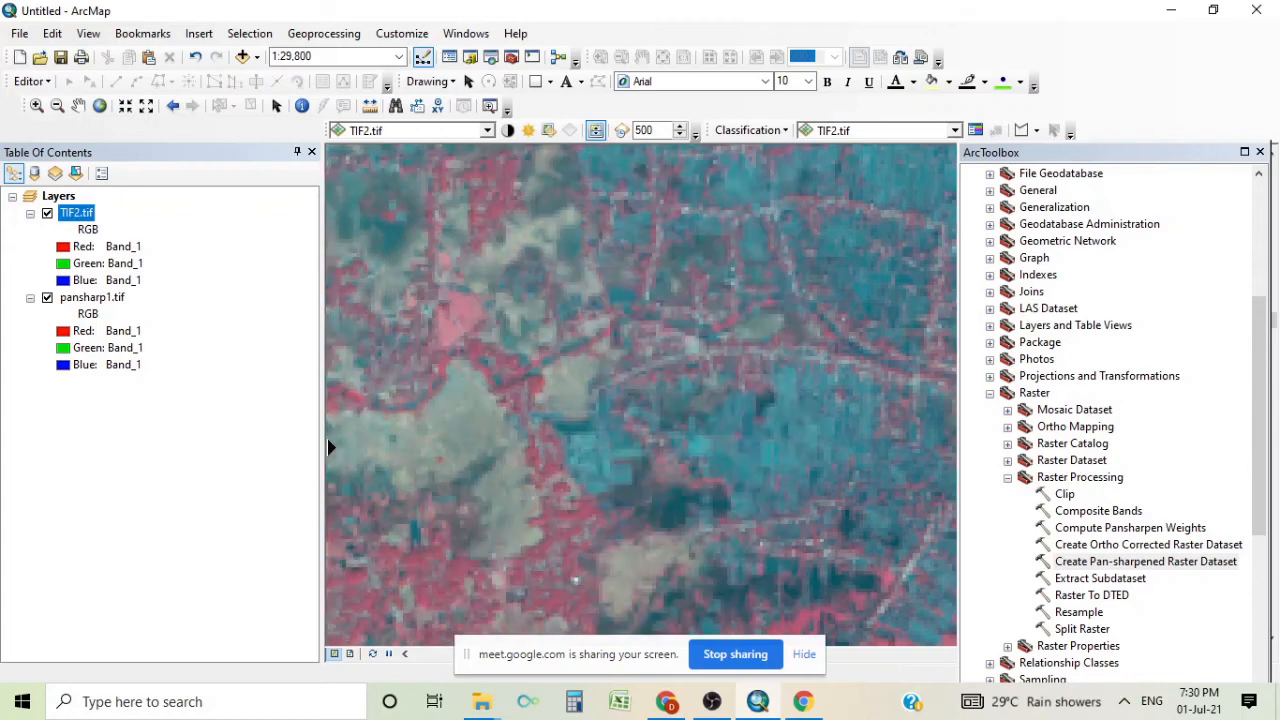
Check the cell size and number of bands in the source properties of the TIF2.tif layer
right_click(75, 219)
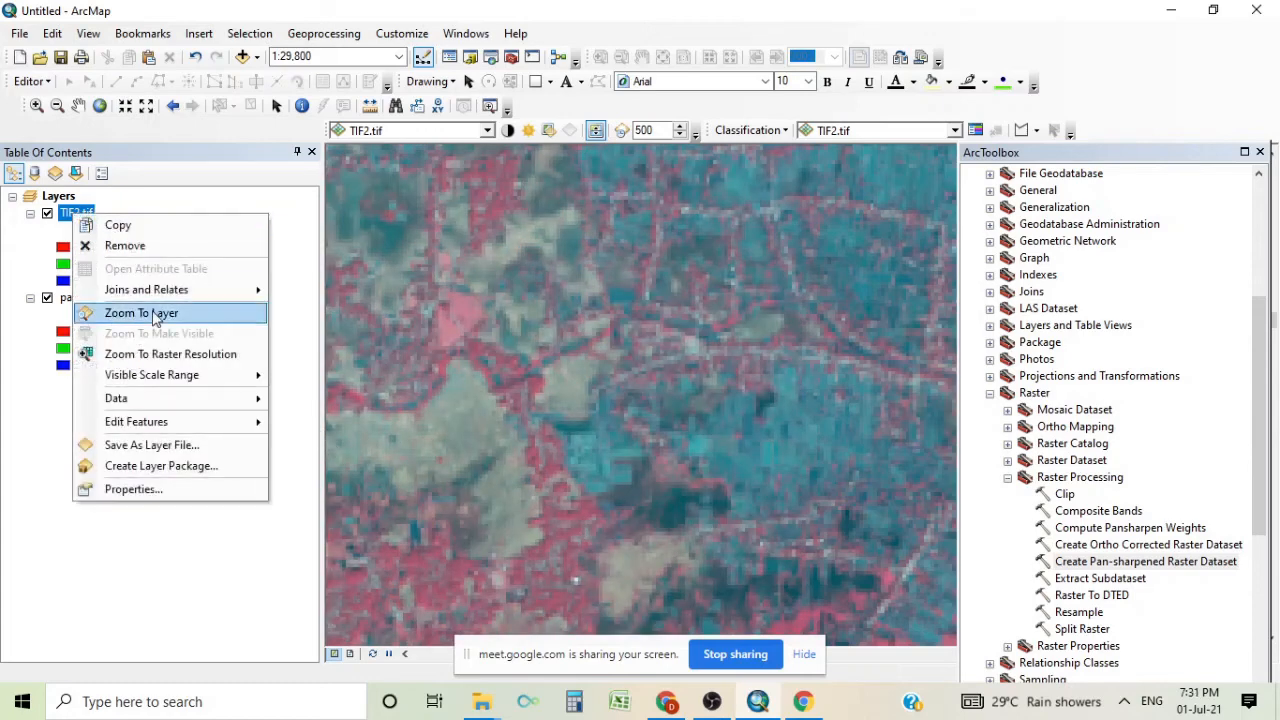
click(130, 489)
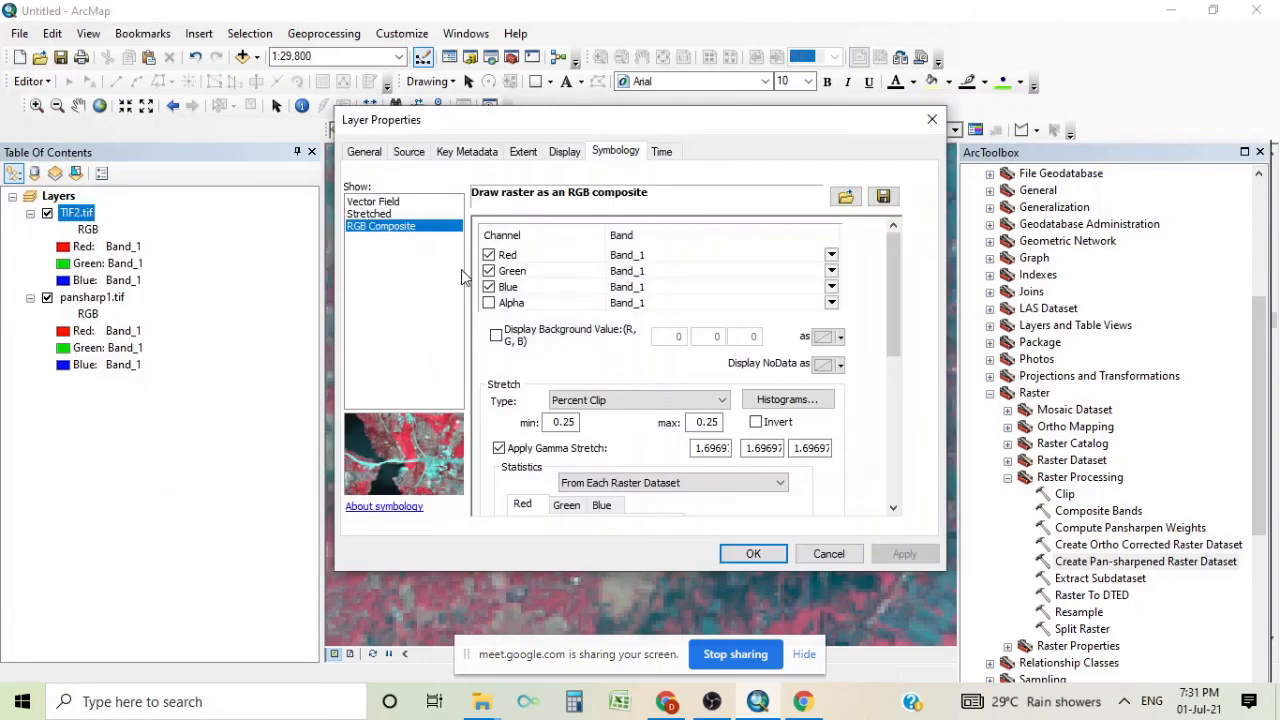
click(414, 156)
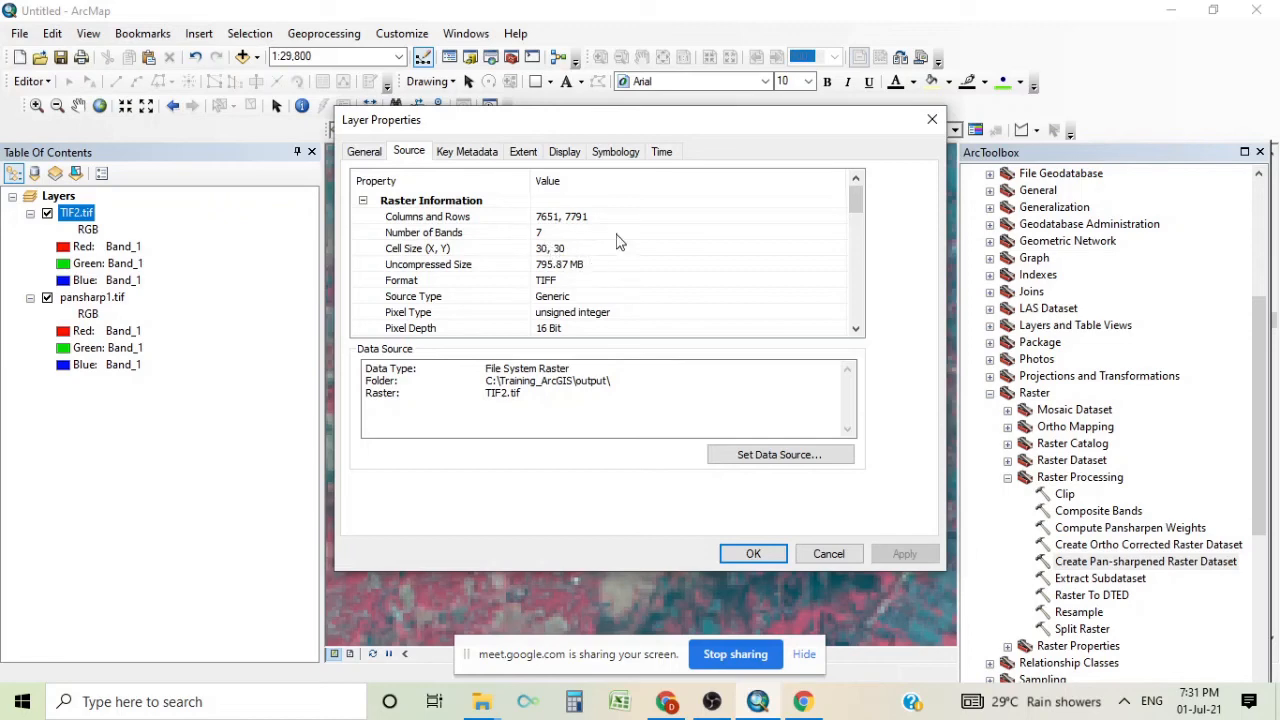
click(932, 119)
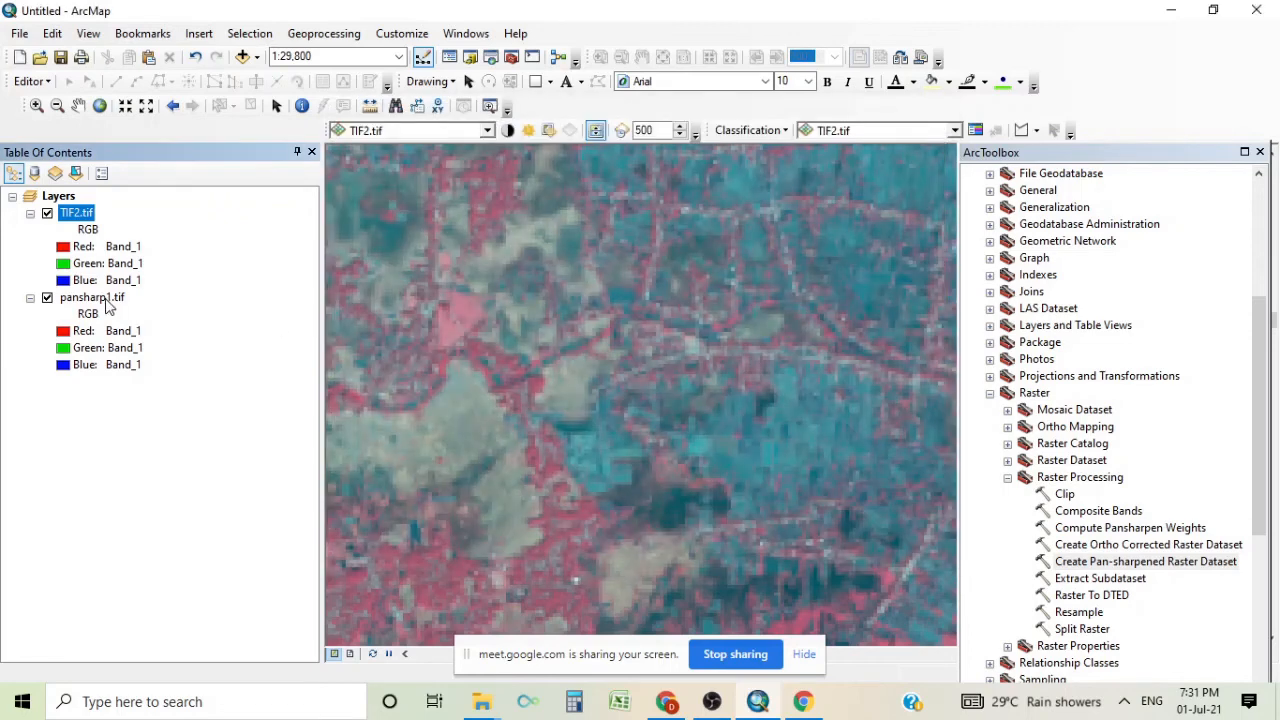
Check the cell size and number of bands in the source properties of the pansharp1.tif layer
right_click(107, 305)
click(165, 571)
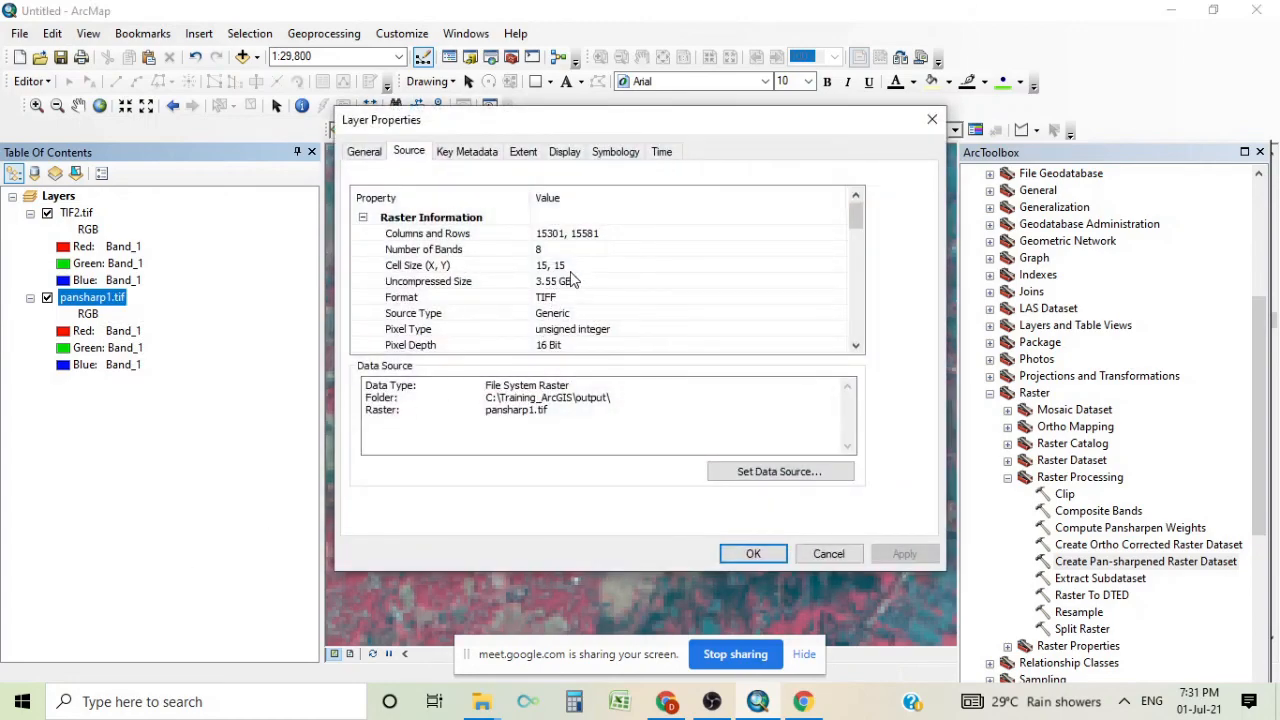
click(930, 122)
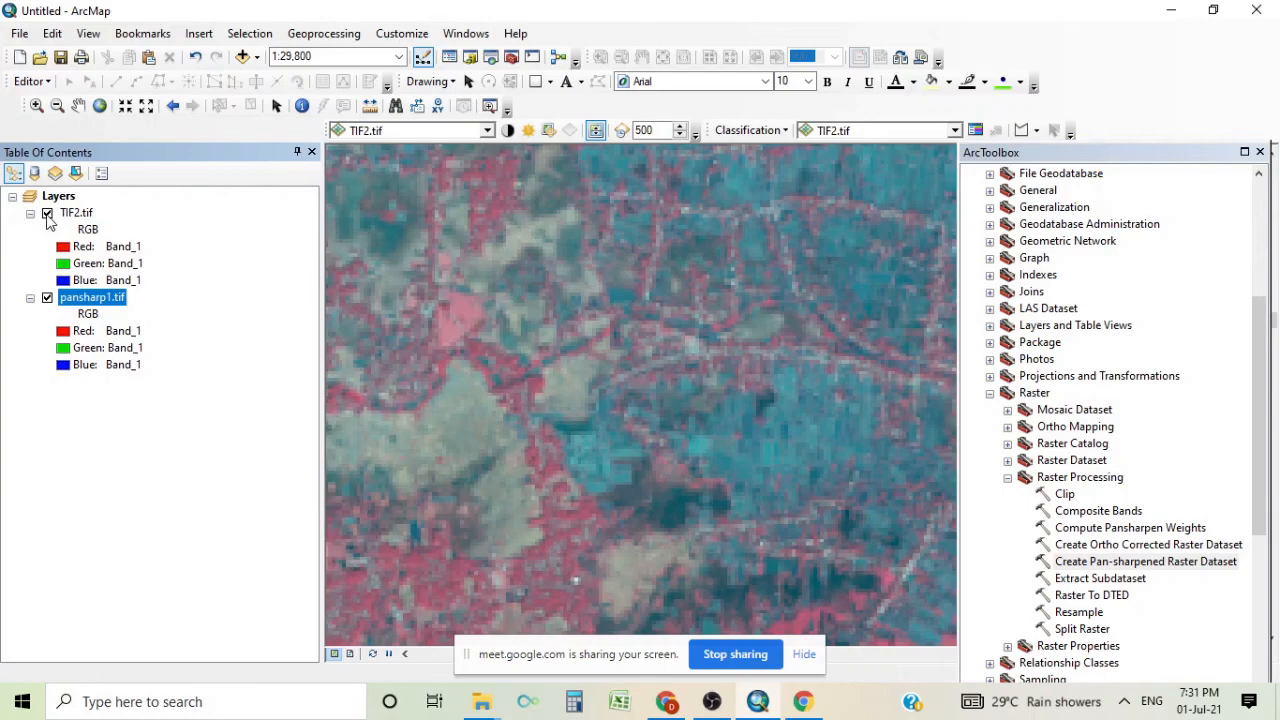
Compare pansharp1.tif with TIF2.tif over the dense built-up area south of the main river by toggling the visibility of TIF2.tif
click(47, 213)
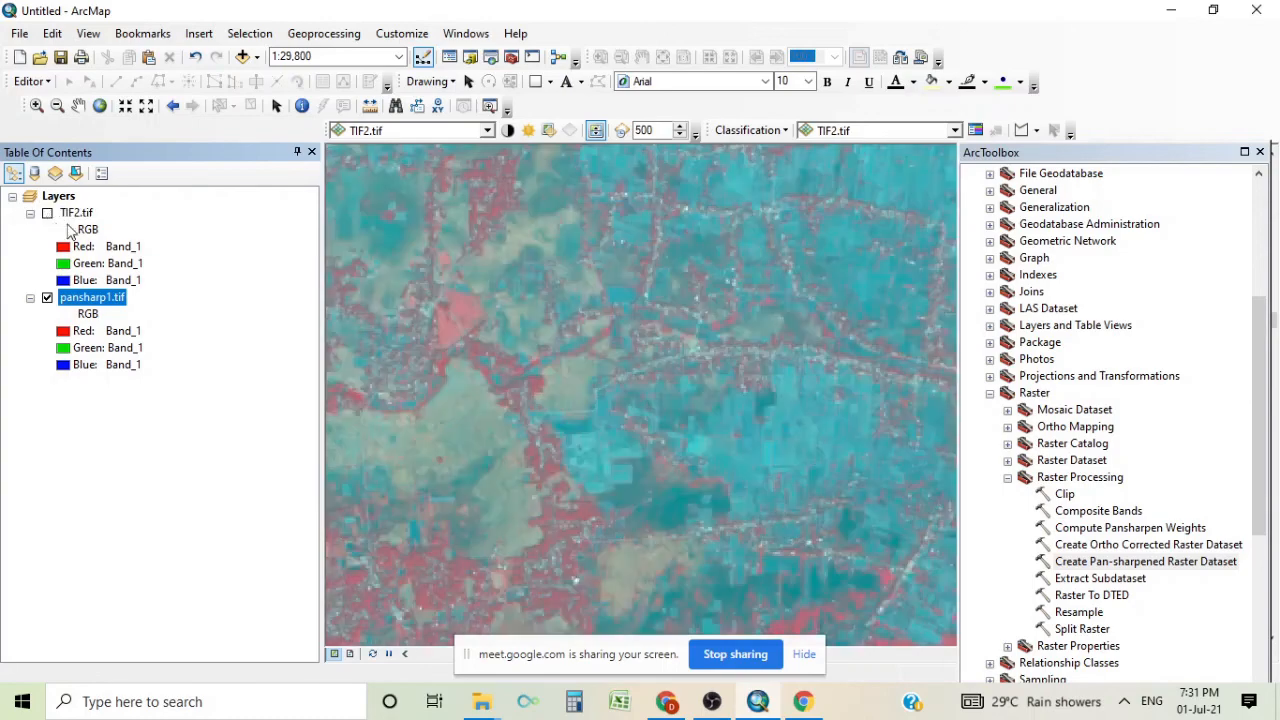
click(99, 106)
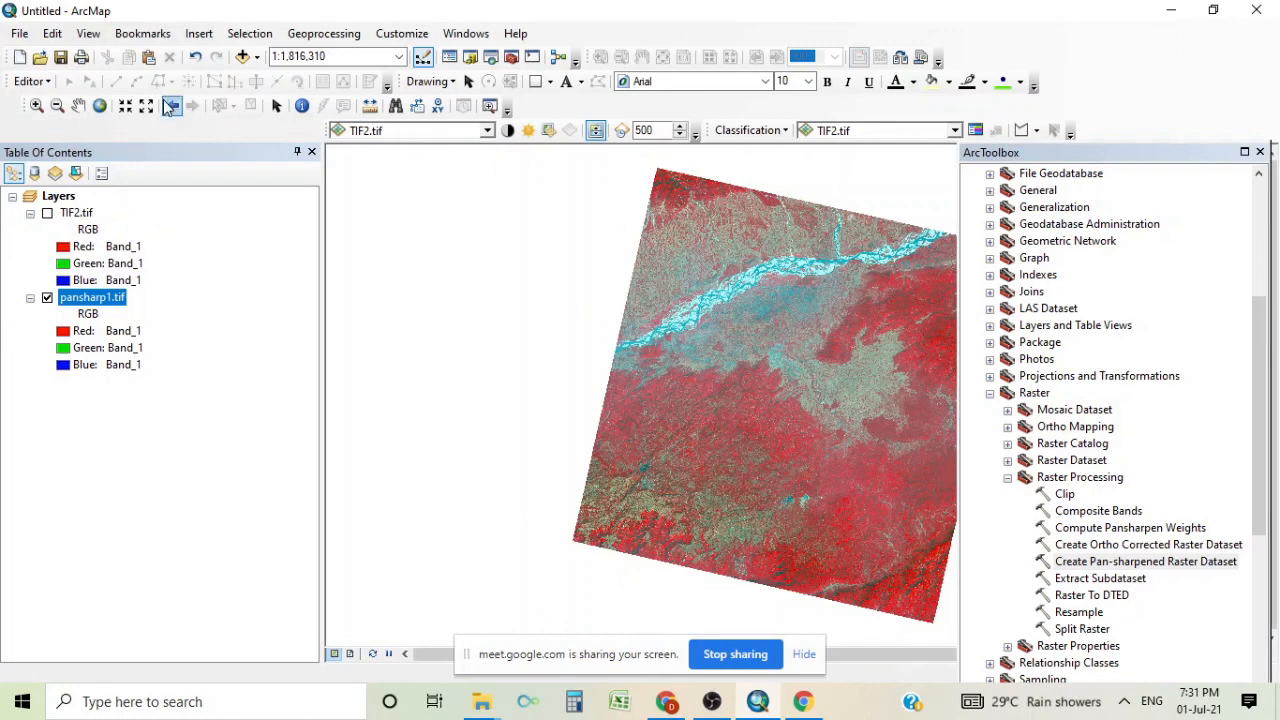
click(36, 105)
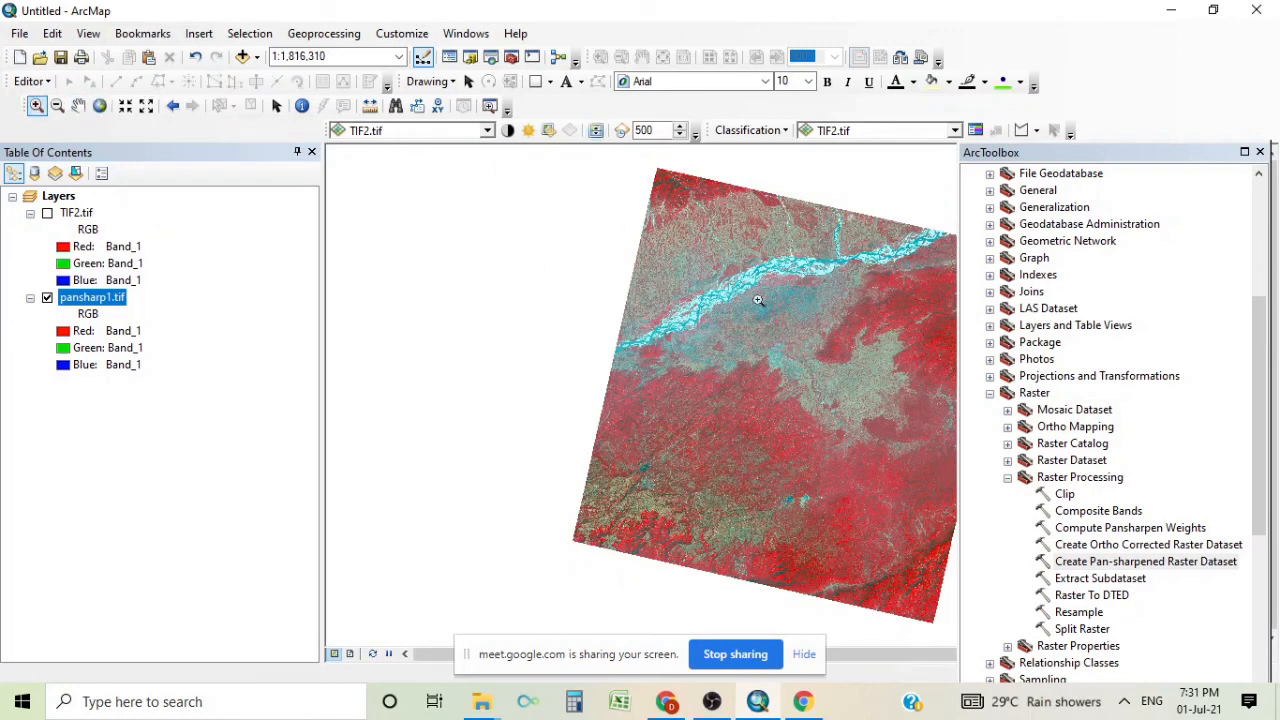
drag(759, 311, 857, 380)
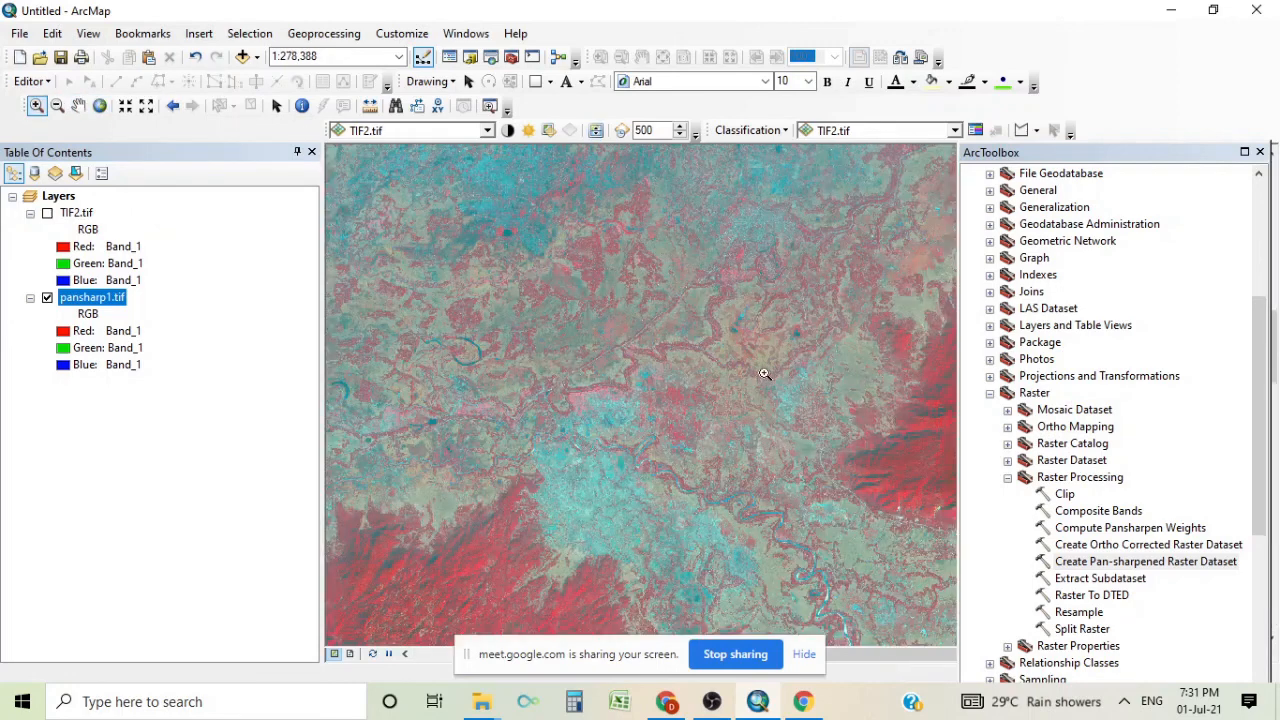
drag(713, 200, 867, 311)
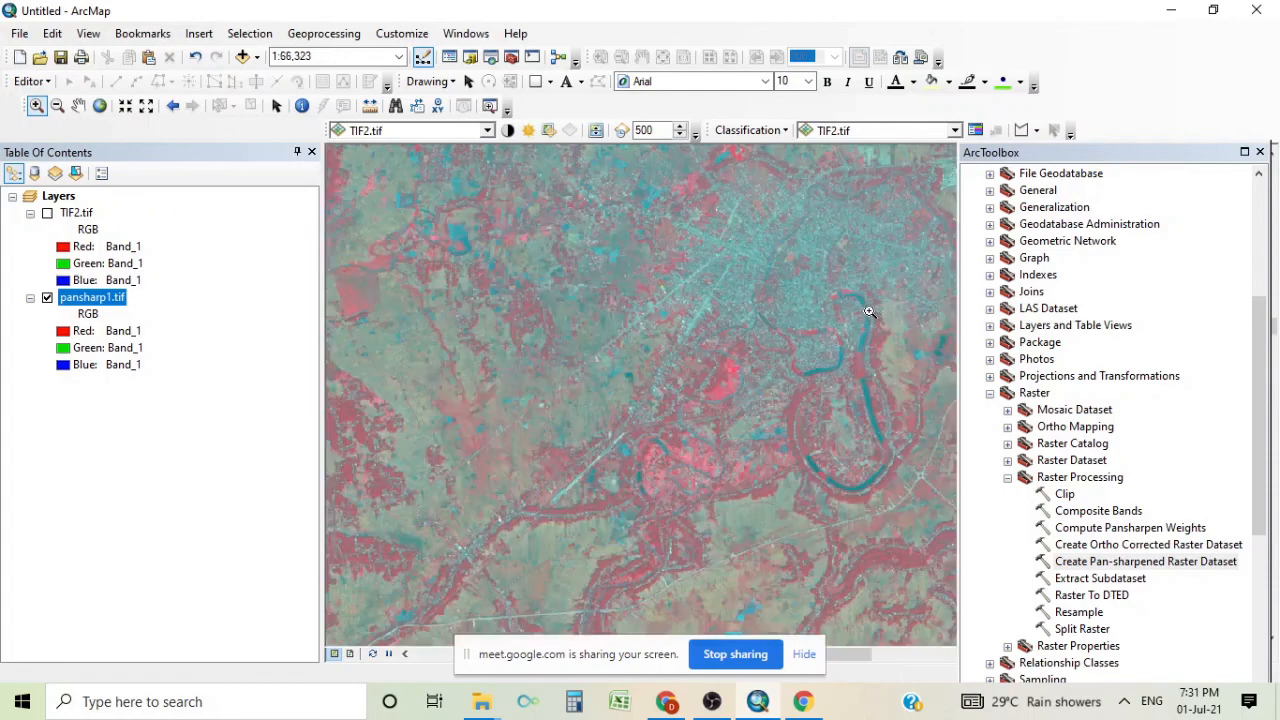
drag(645, 186, 948, 310)
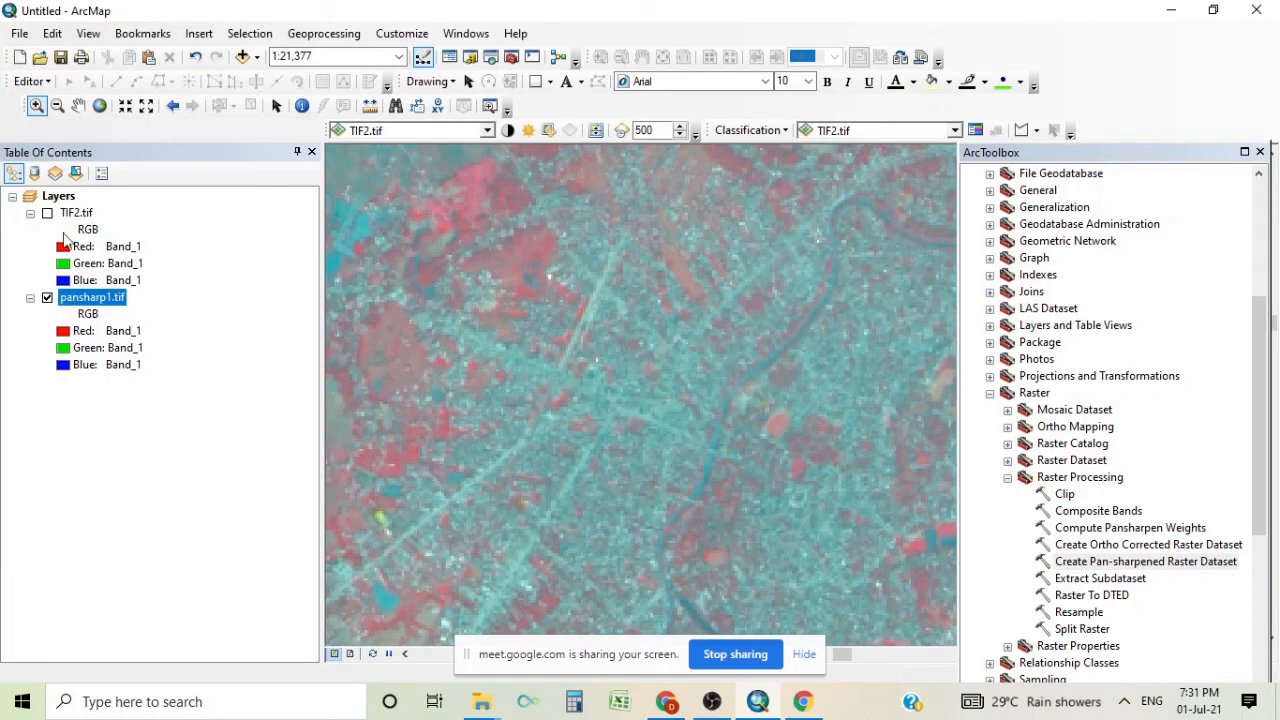
click(47, 214)
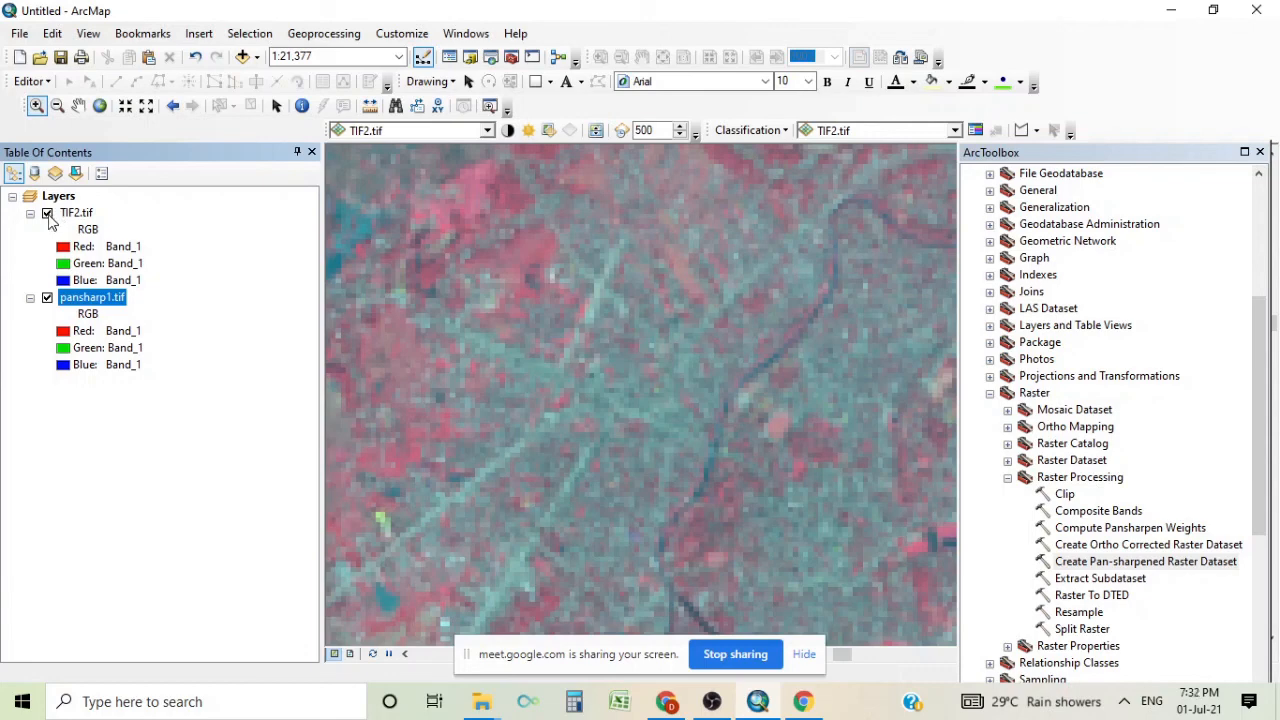
click(47, 214)
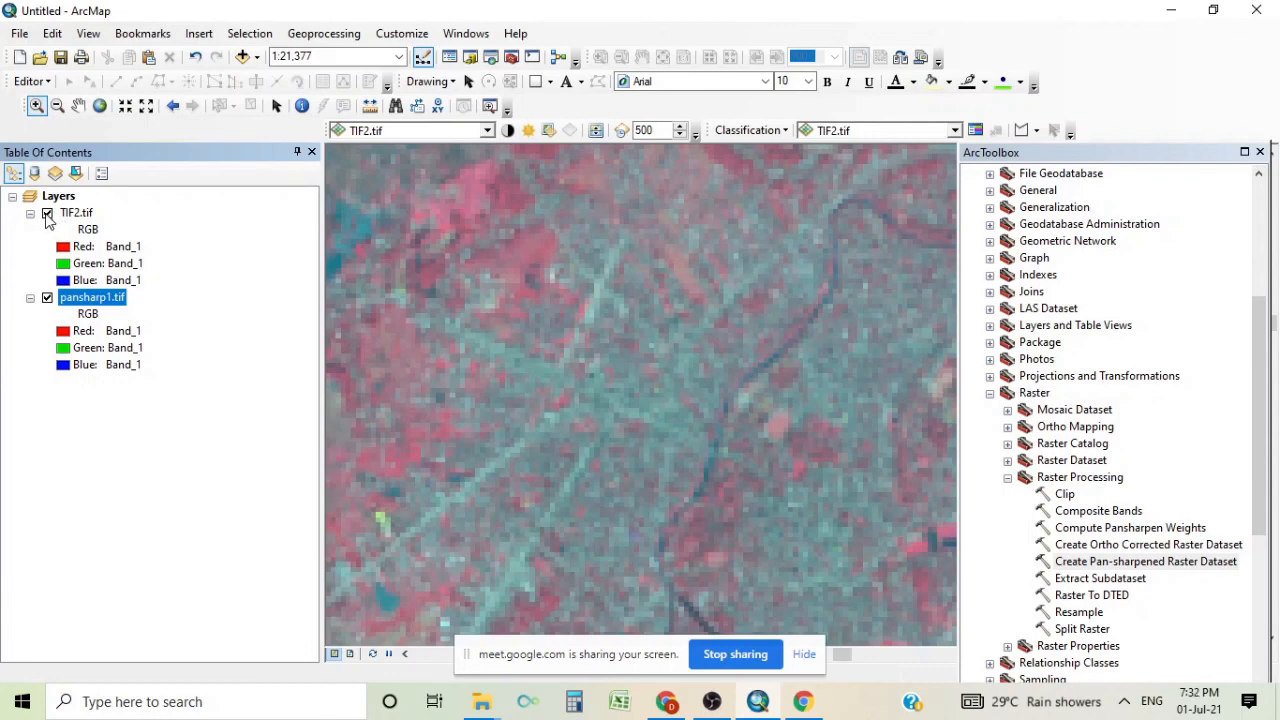